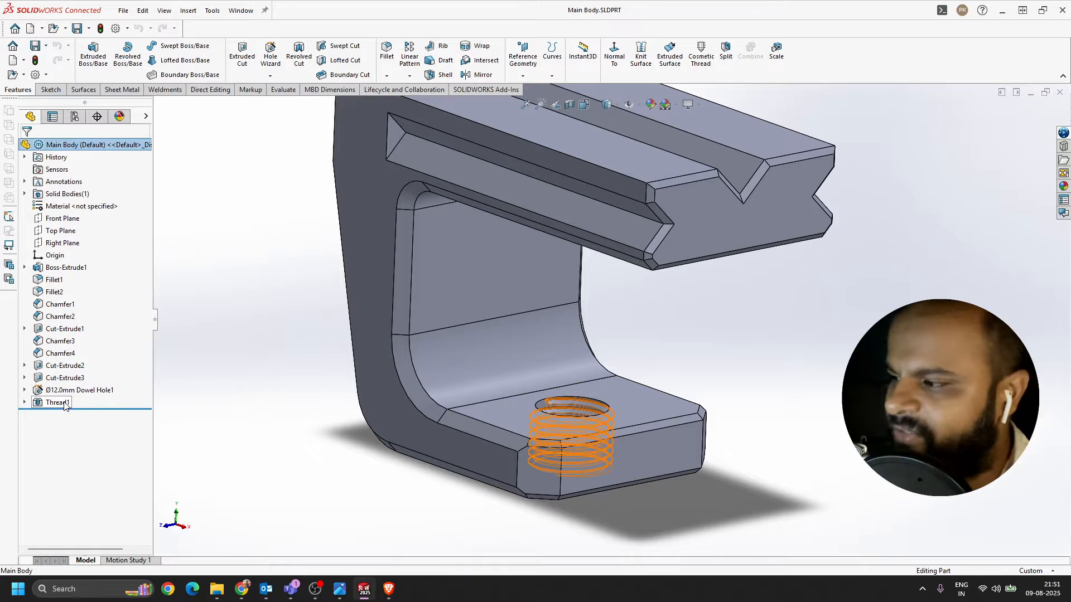
- Delete the Thread1 feature and the Ø12.0mm Dowel Hole1 feature from the part
click(65, 402)
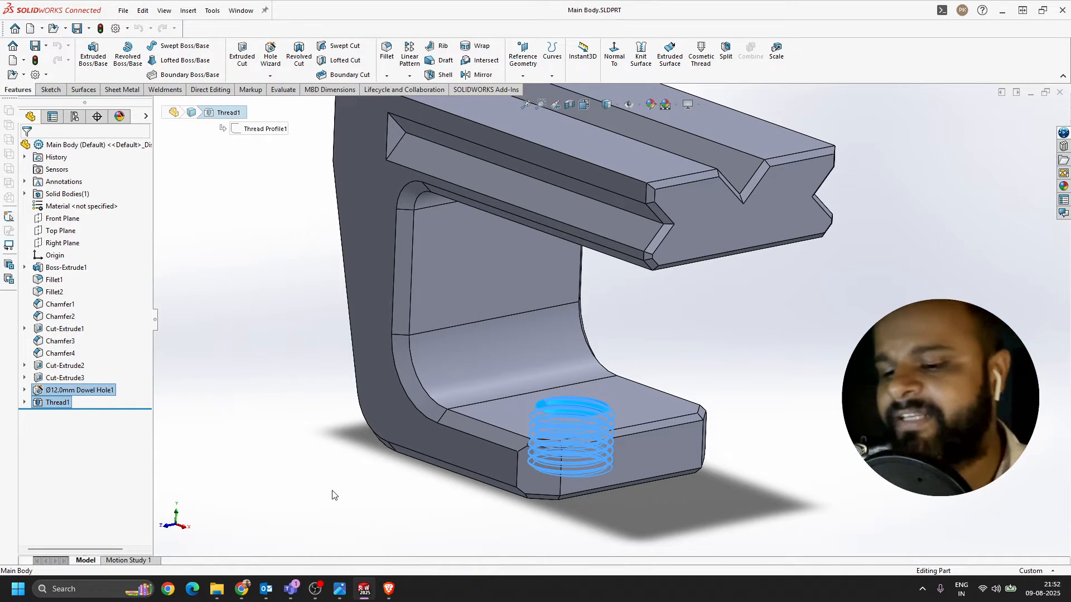
key(Delete)
click(829, 218)
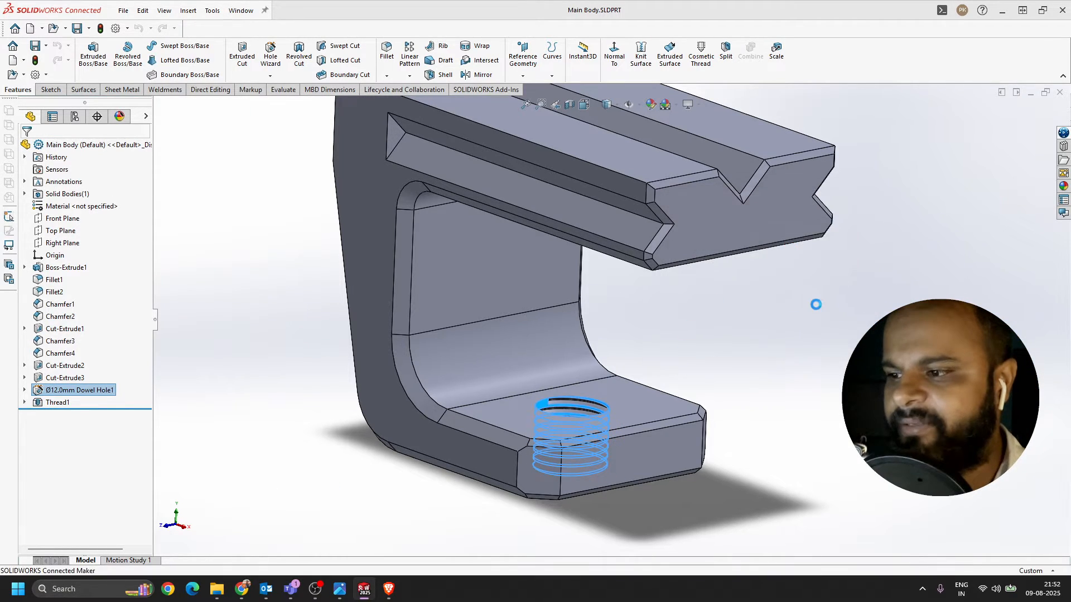
- Start a Hole Wizard hole using the plain hole type, ISO standard and Dowel Holes as its type
scroll(807, 311, up, 5)
scroll(568, 331, down, 6)
middle_drag(665, 403, 692, 426)
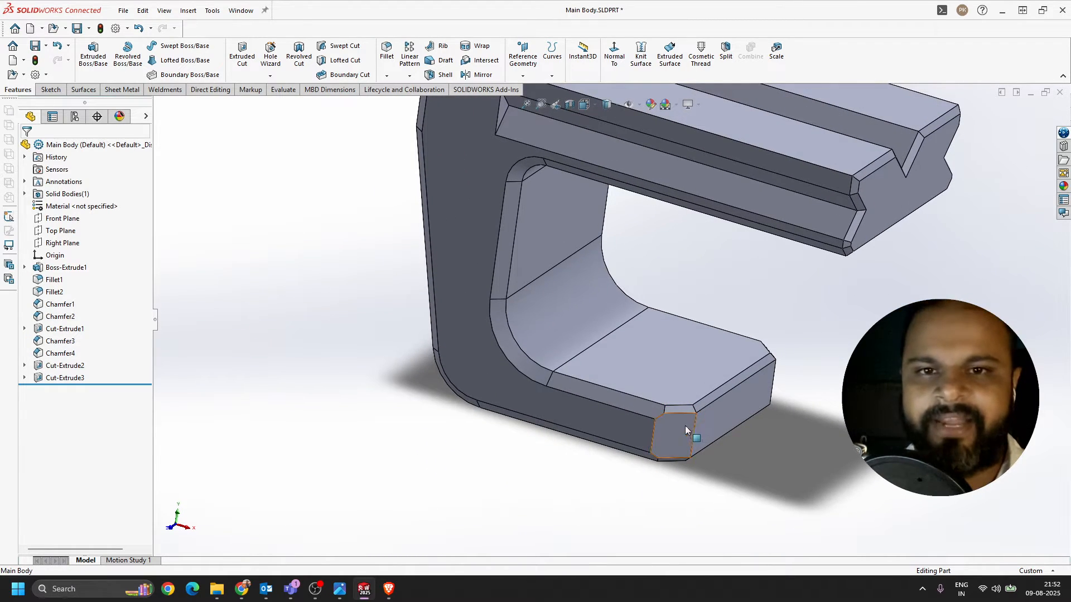
scroll(675, 336, up, 2)
scroll(677, 334, down, 2)
middle_drag(679, 339, 646, 331)
scroll(708, 350, up, 3)
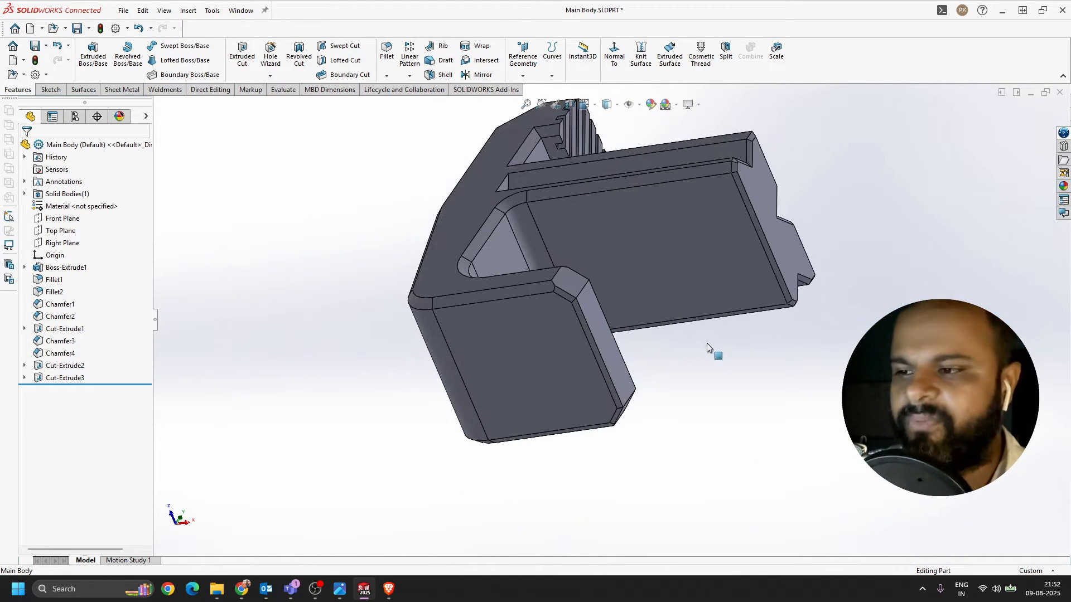
middle_drag(709, 351, 701, 403)
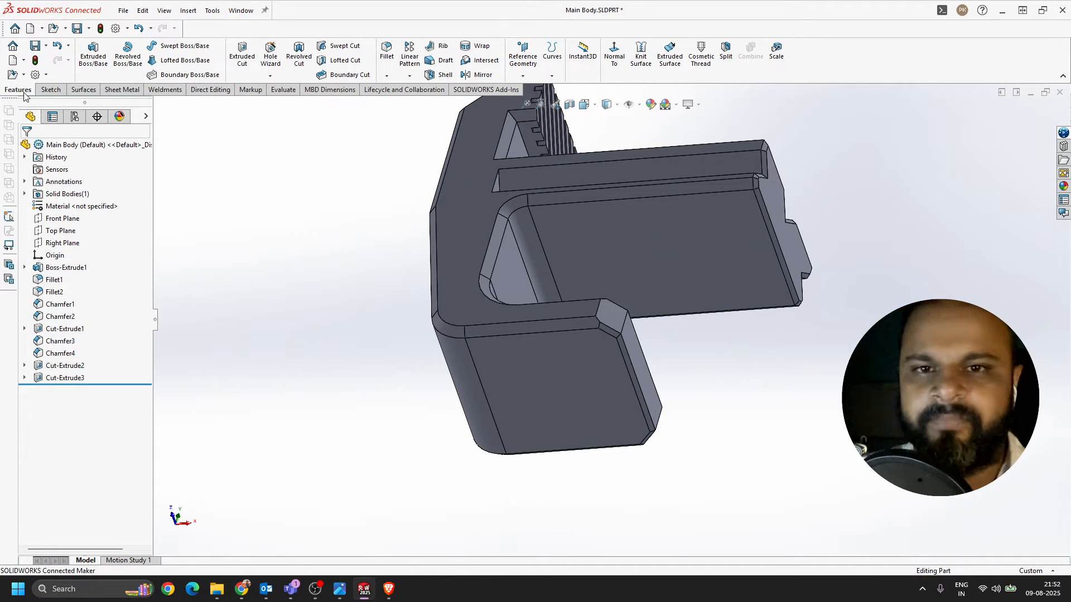
click(270, 77)
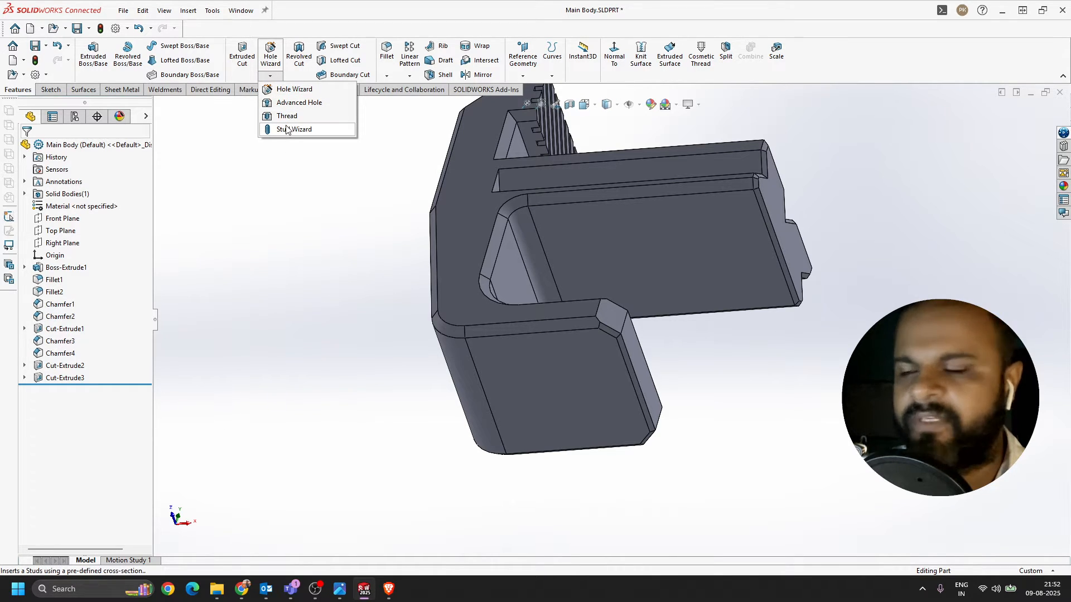
click(298, 95)
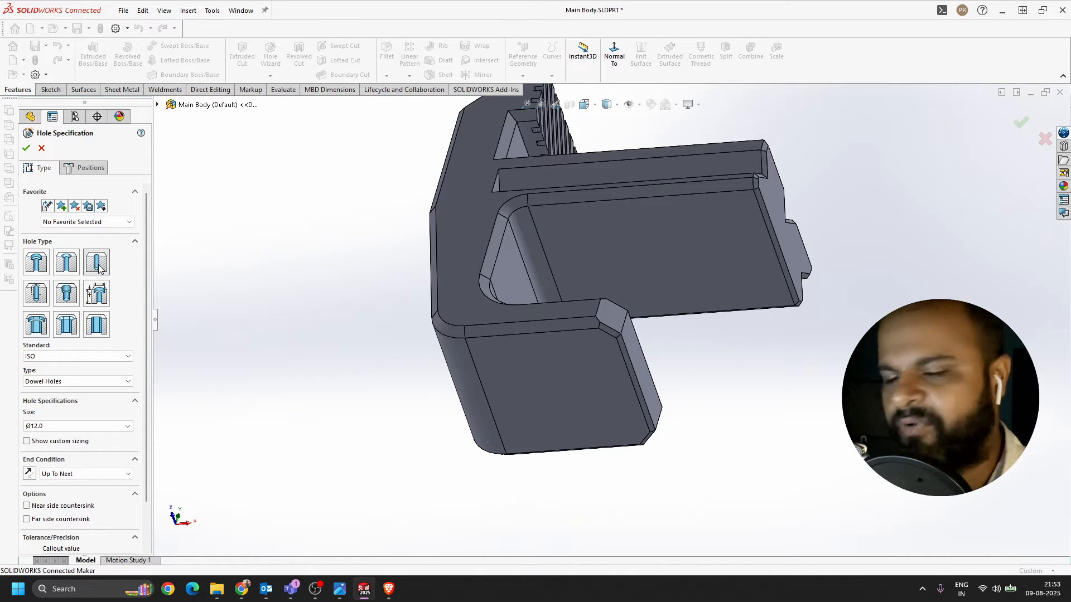
click(55, 357)
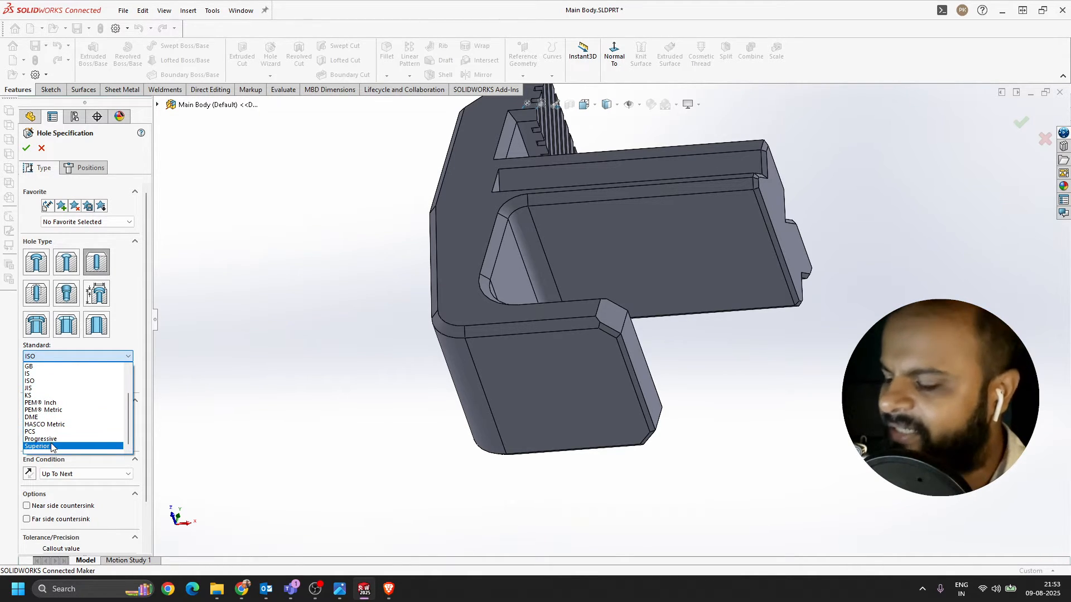
click(46, 382)
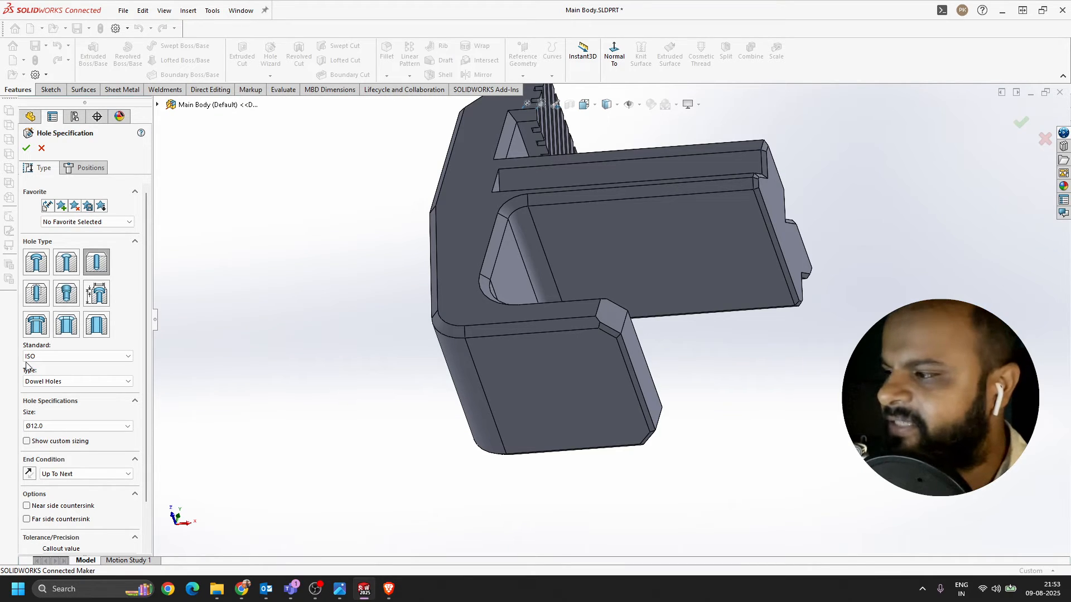
click(45, 382)
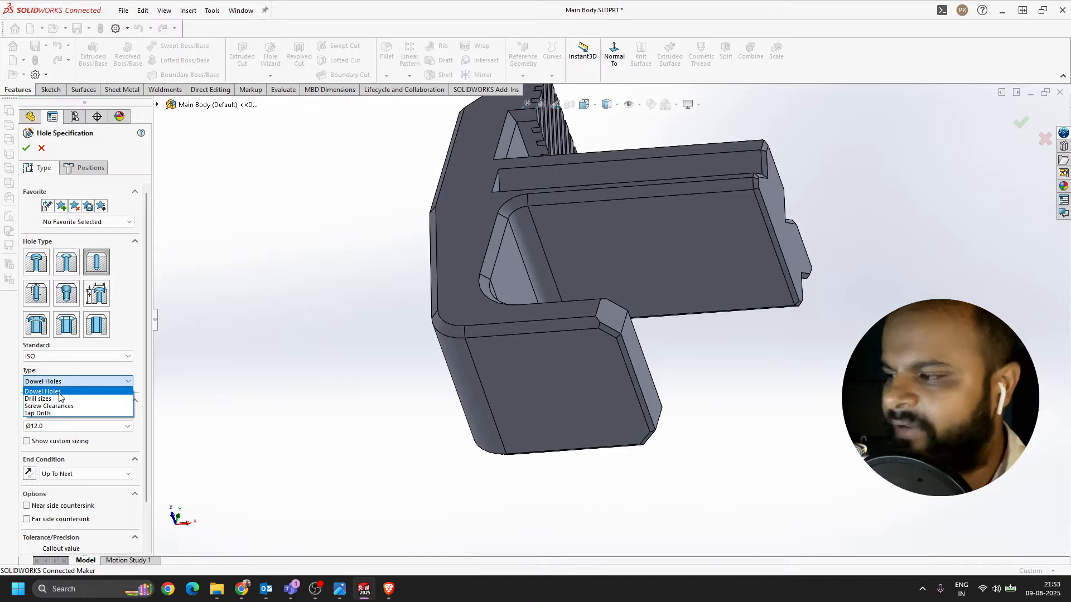
click(56, 392)
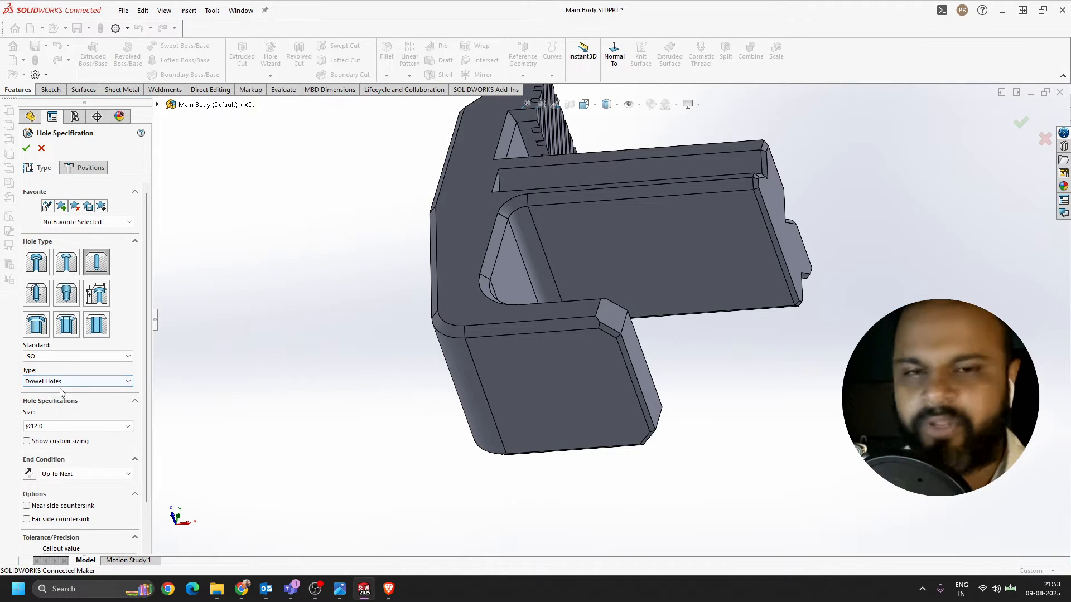
- Set the dowel hole size to Ø12.0
click(53, 428)
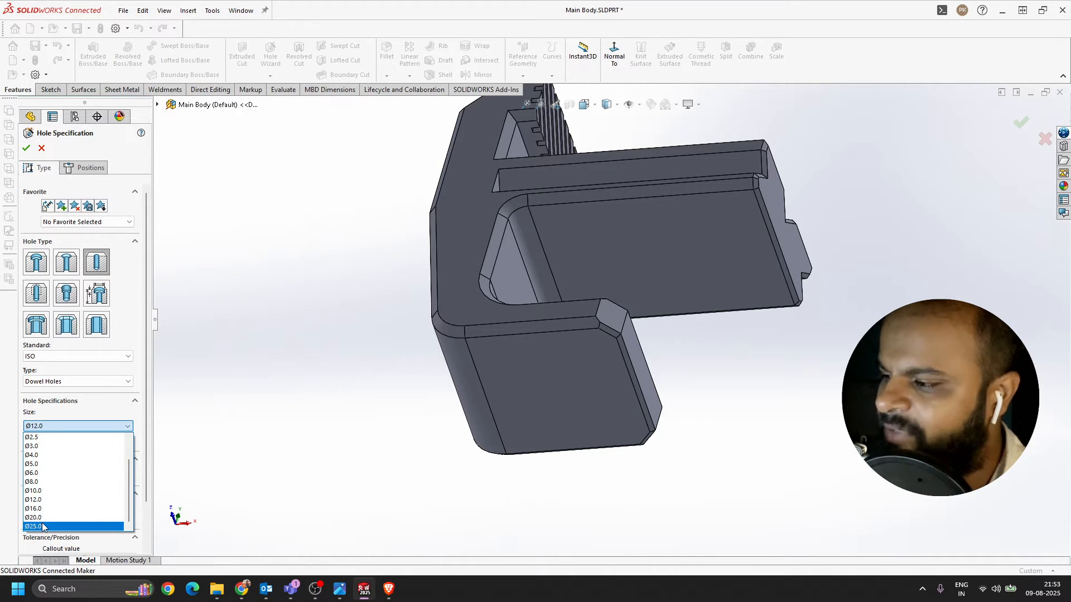
click(42, 500)
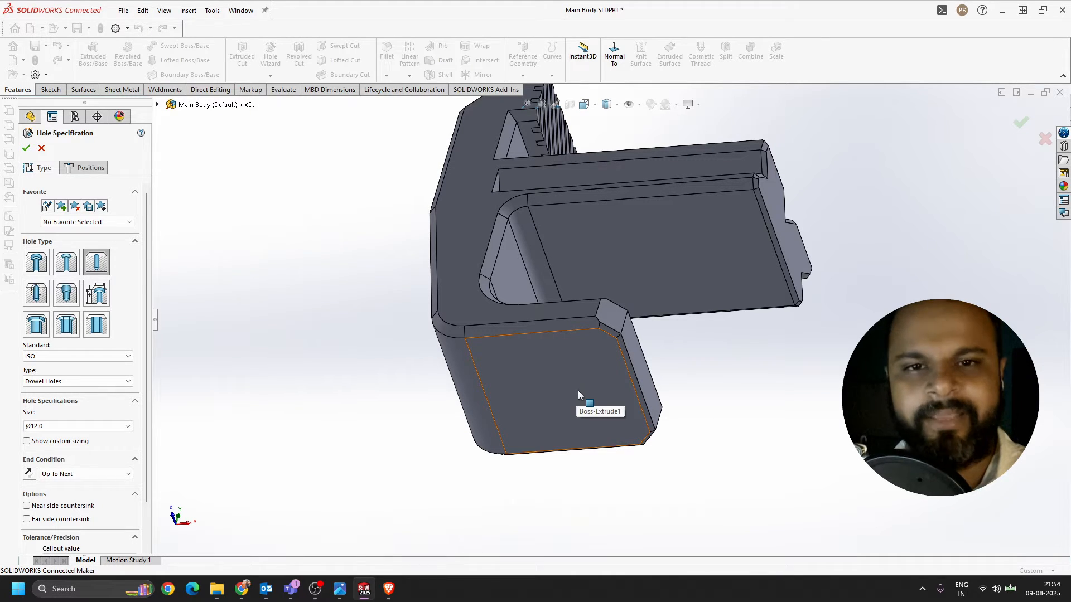
click(91, 427)
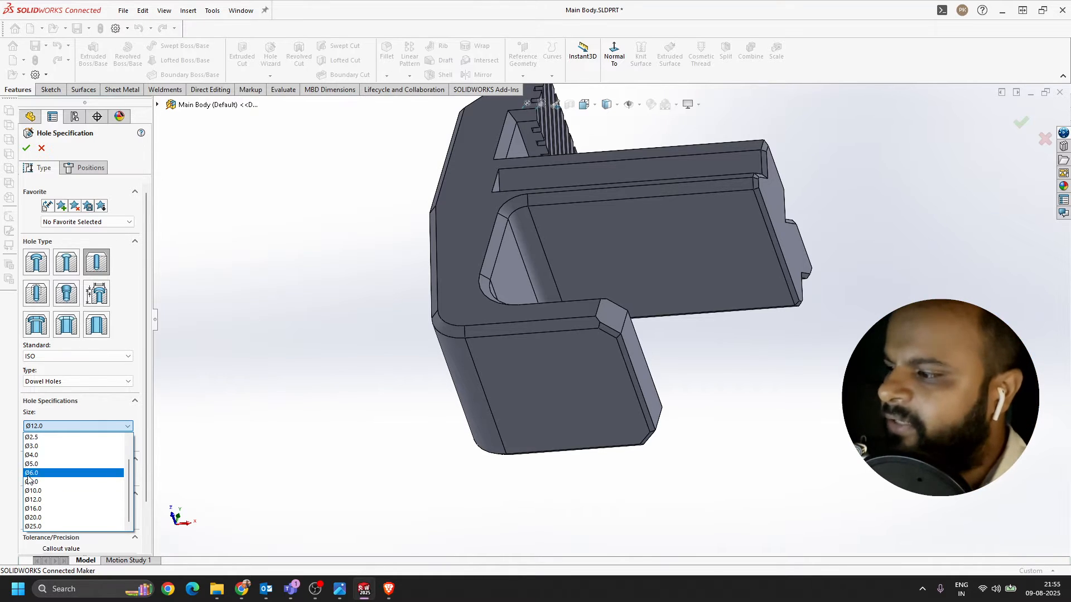
click(44, 502)
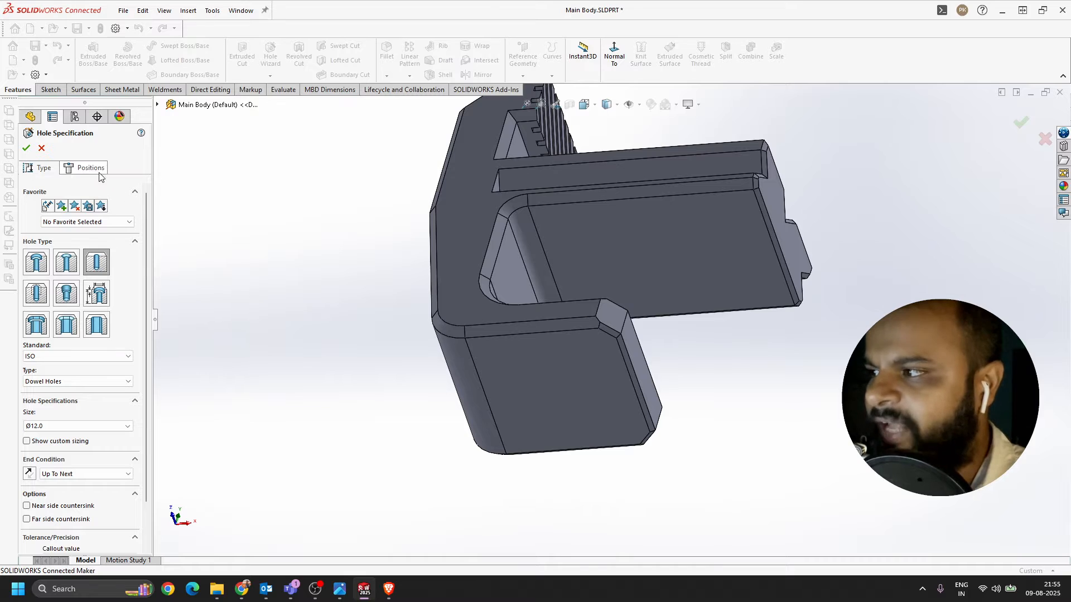
- Place the hole centre on the underside face of the lower arm, about 20 mm from the arm's free end
click(87, 170)
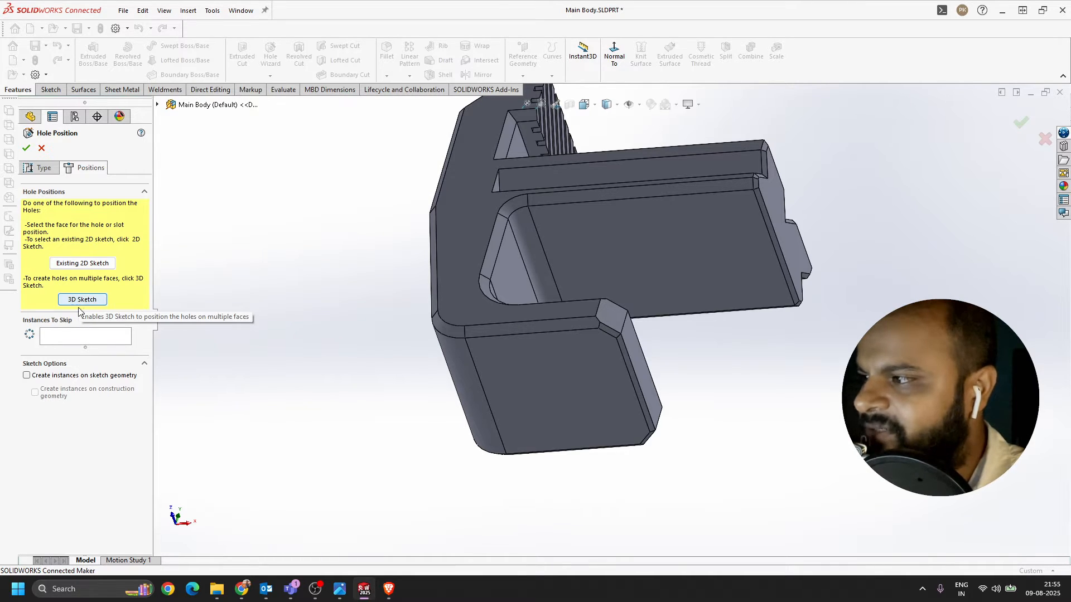
click(530, 383)
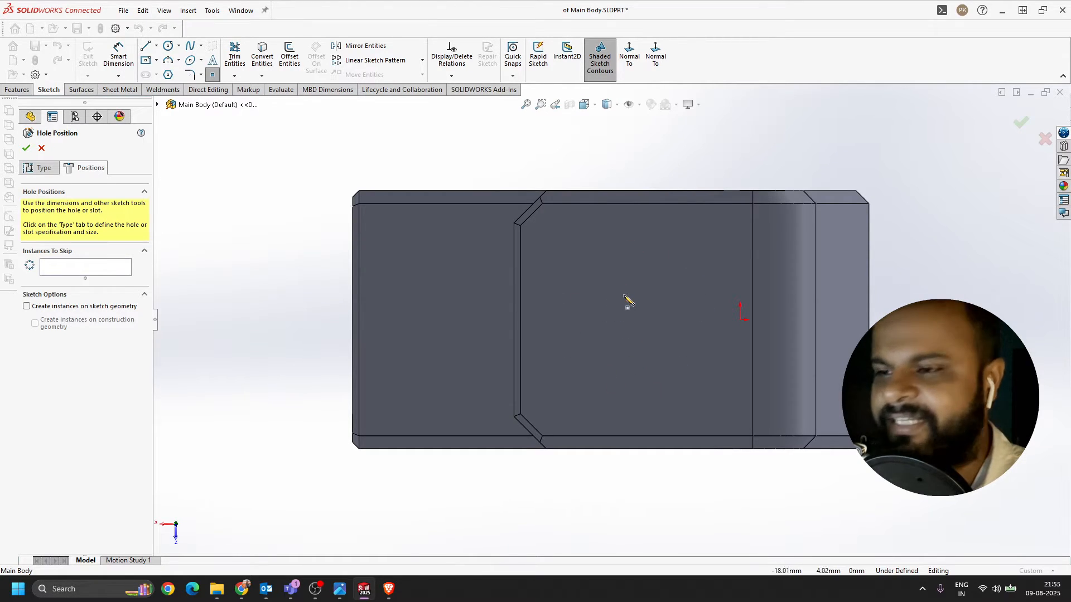
click(644, 320)
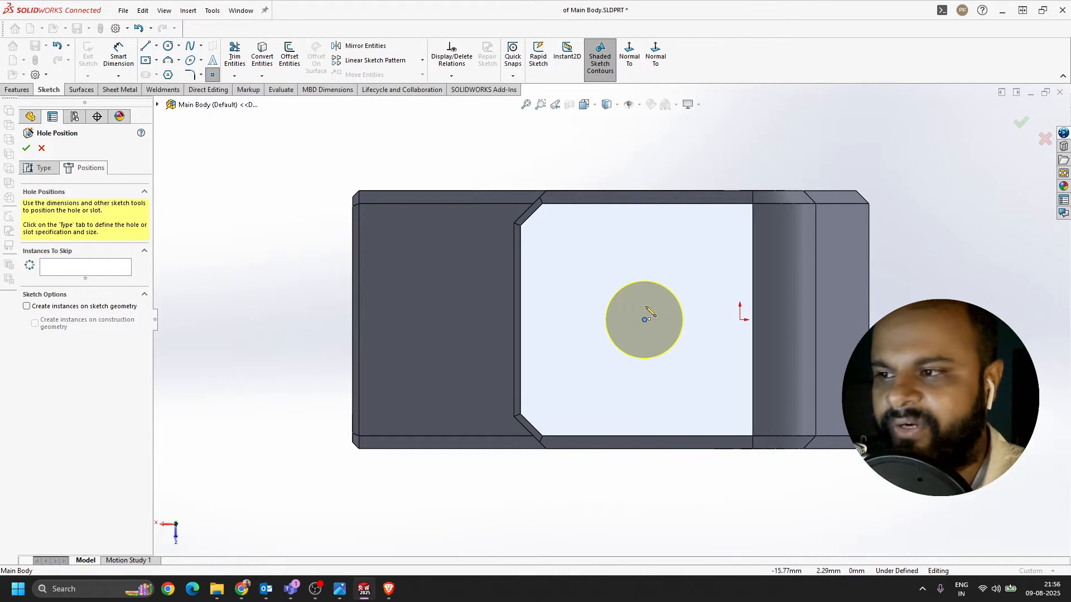
scroll(598, 318, up, 3)
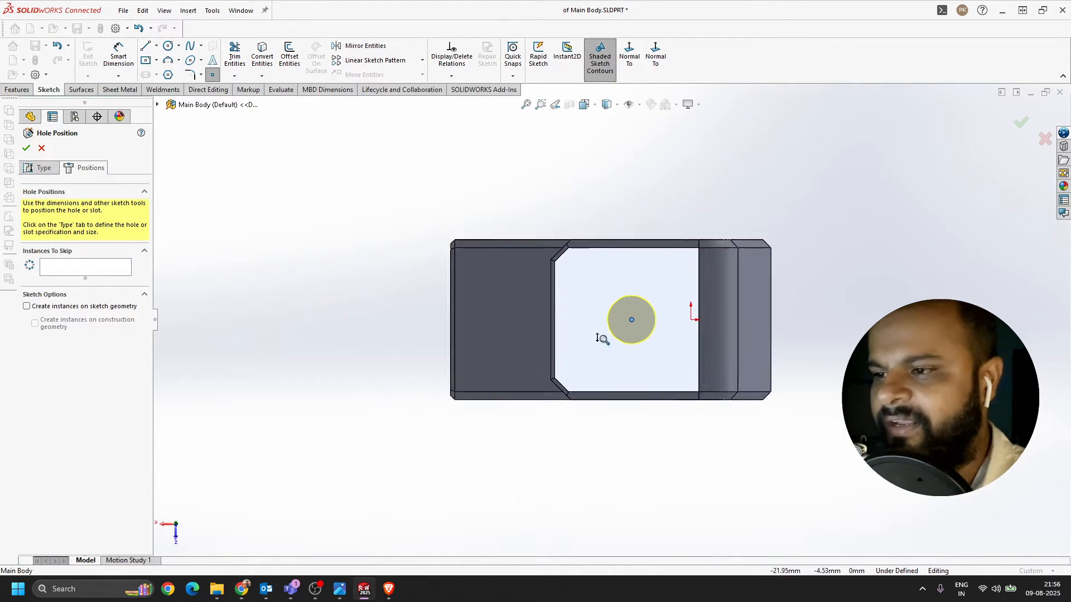
scroll(599, 306, down, 3)
middle_drag(600, 304, 614, 356)
scroll(615, 353, up, 2)
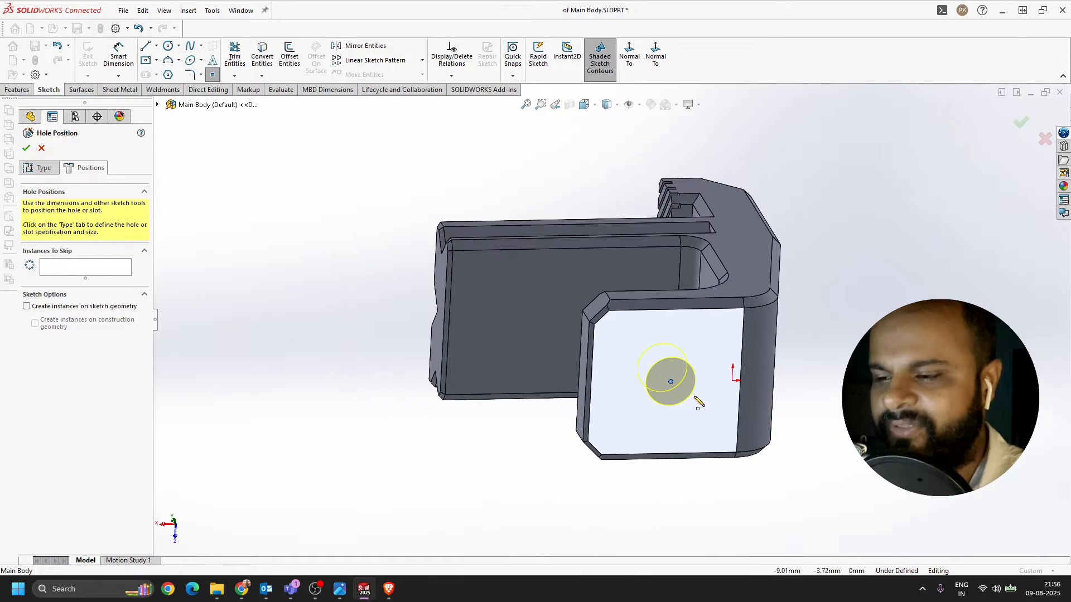
scroll(639, 322, down, 3)
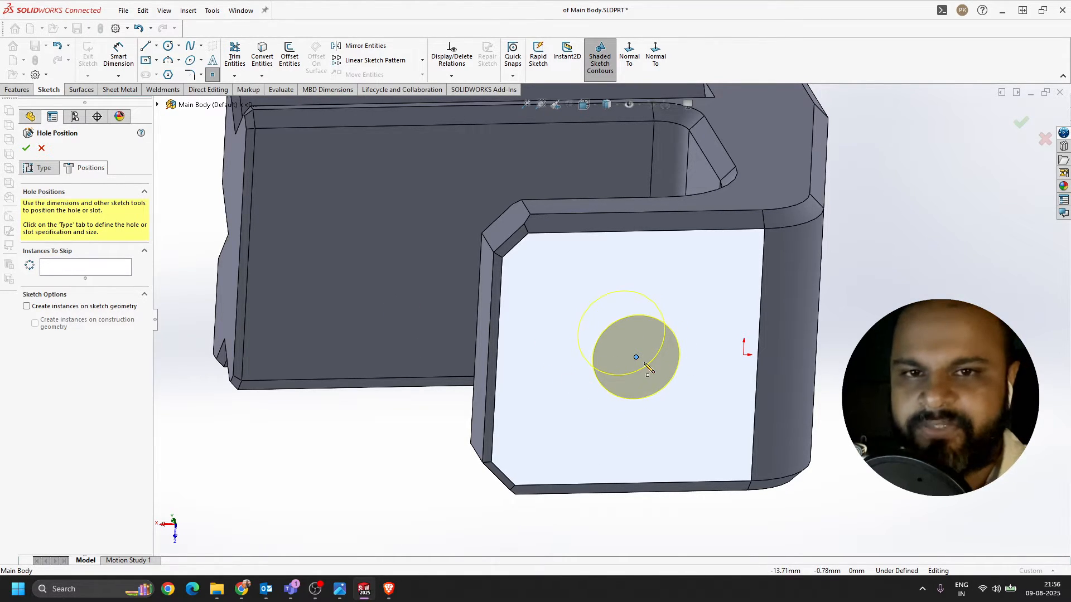
- Dimension the hole centre 20 mm from the straight end edge of the lower arm
click(629, 53)
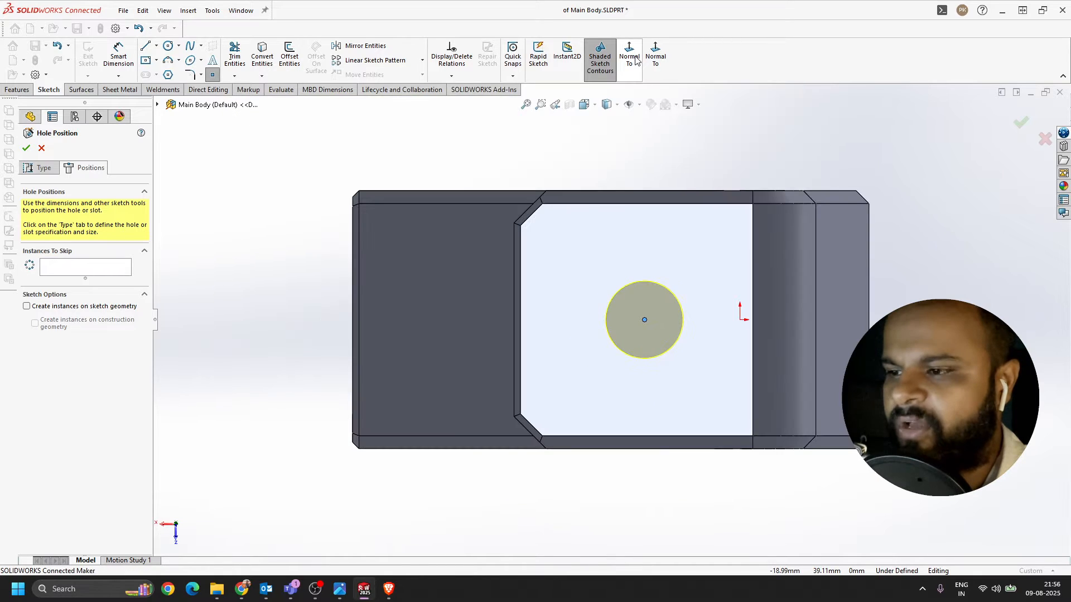
click(118, 56)
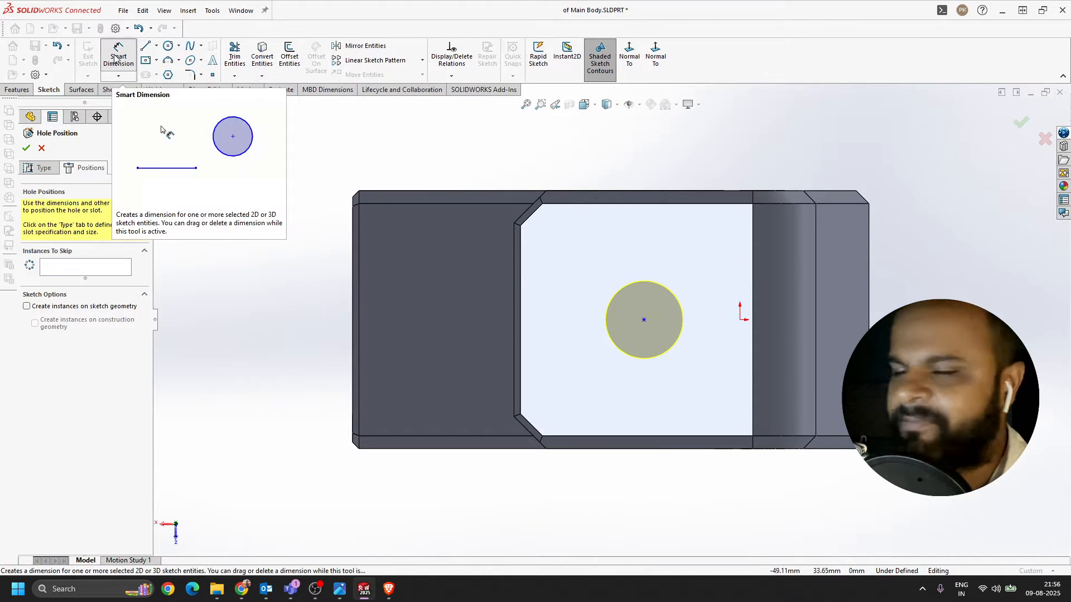
click(517, 327)
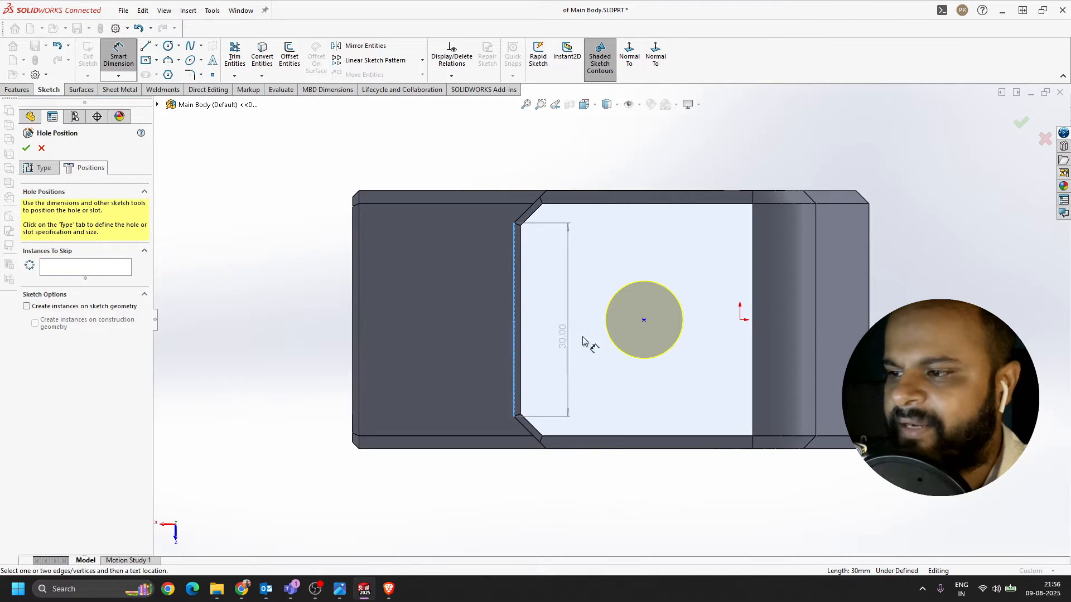
click(644, 320)
click(604, 163)
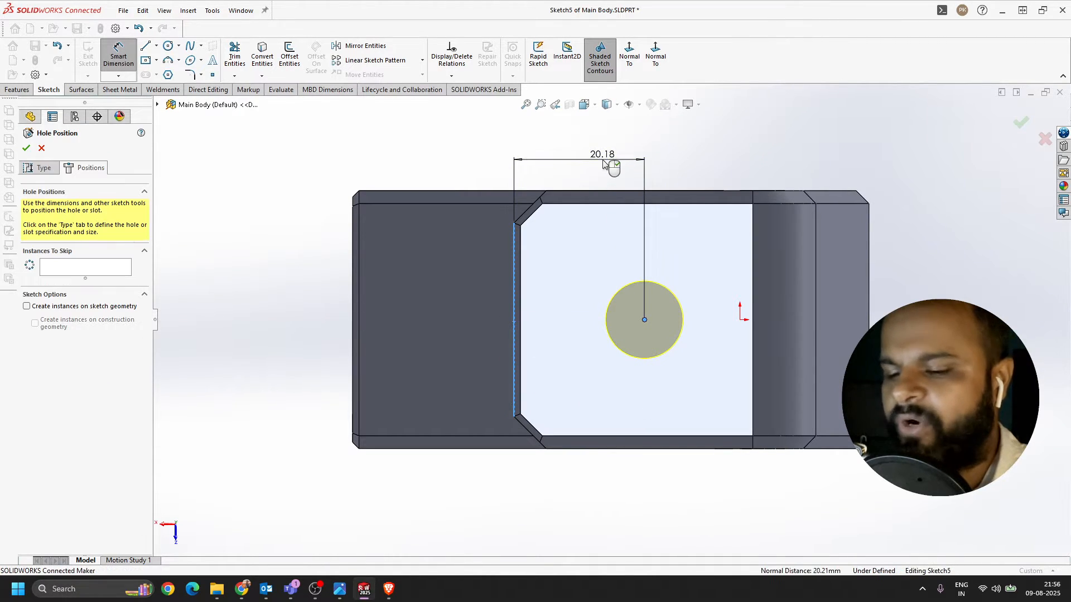
text(20)
key(Return)
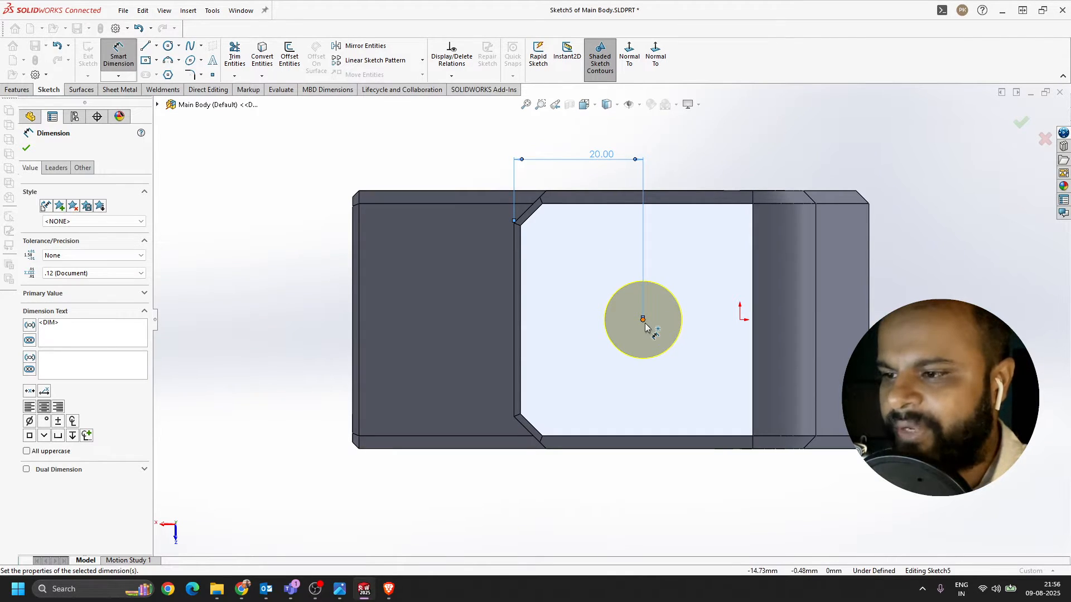
- Add a Horizontal relation between the hole centre point and the origin
click(644, 321)
click(665, 407)
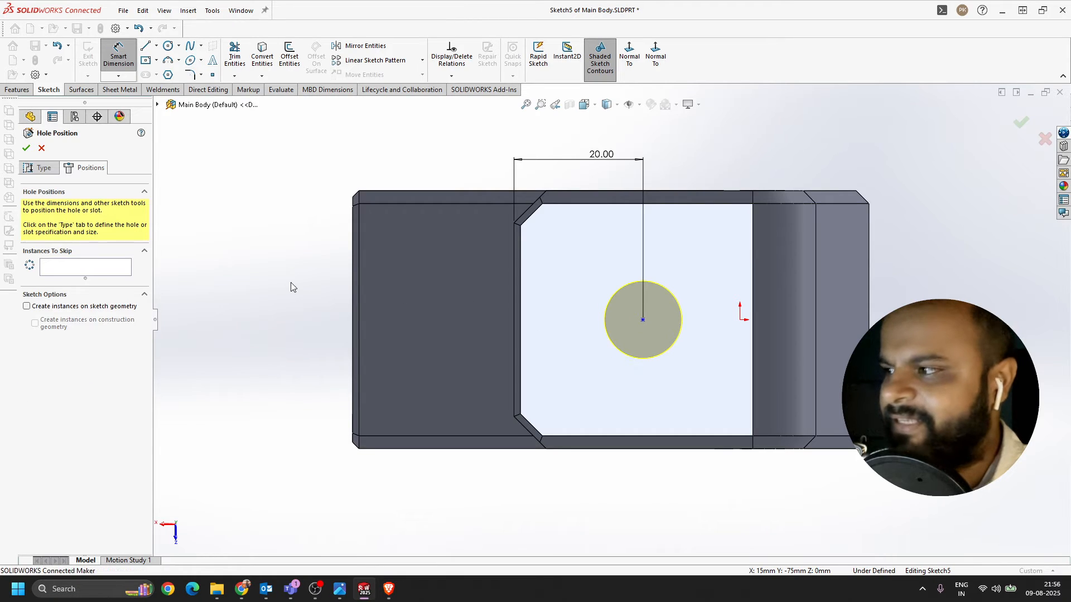
click(643, 321)
ctrl+click(740, 320)
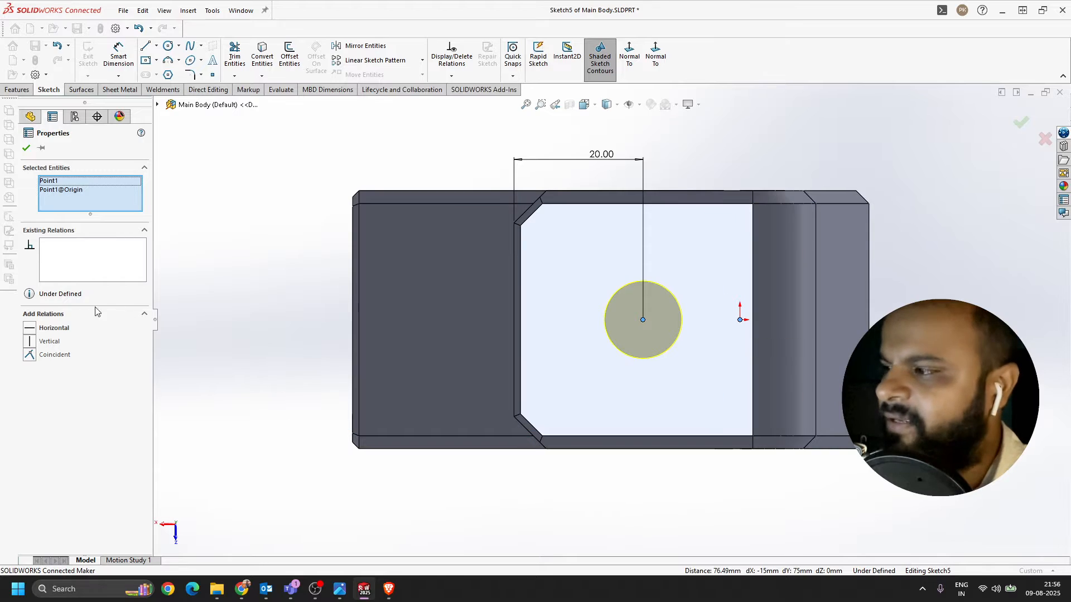
click(32, 329)
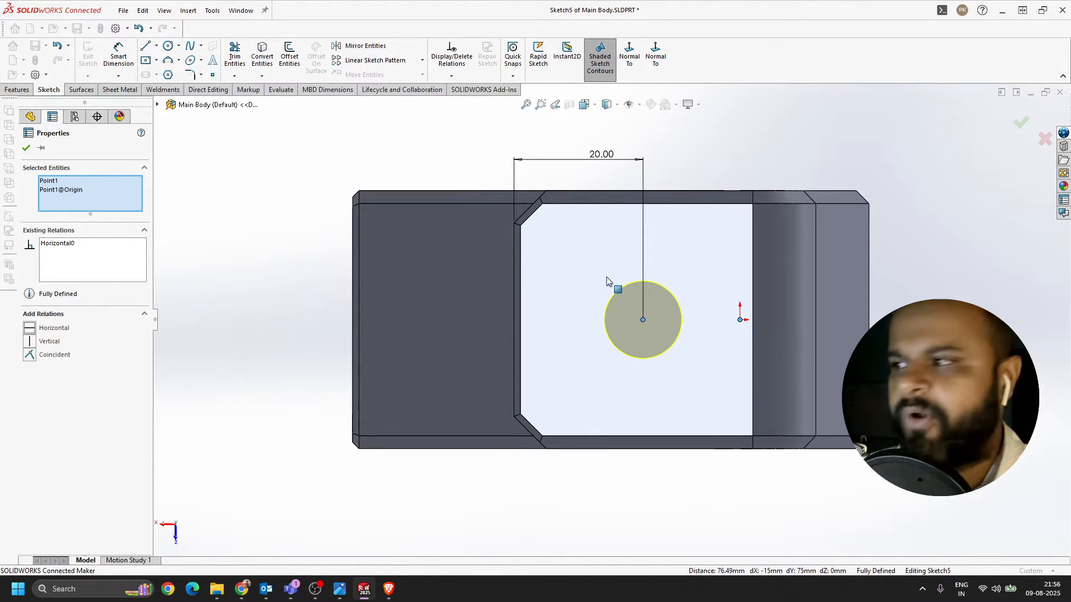
click(26, 148)
- Check the hole's placement and specification, and create the dowel hole in the lower arm
scroll(675, 279, up, 2)
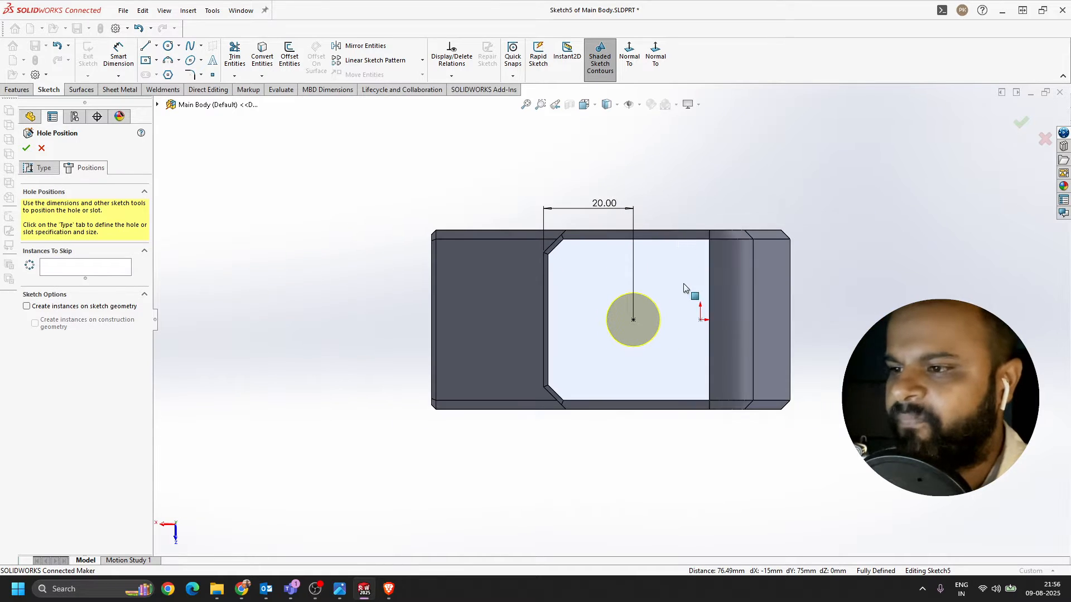
scroll(660, 248, down, 4)
middle_drag(660, 249, 686, 289)
scroll(733, 260, up, 2)
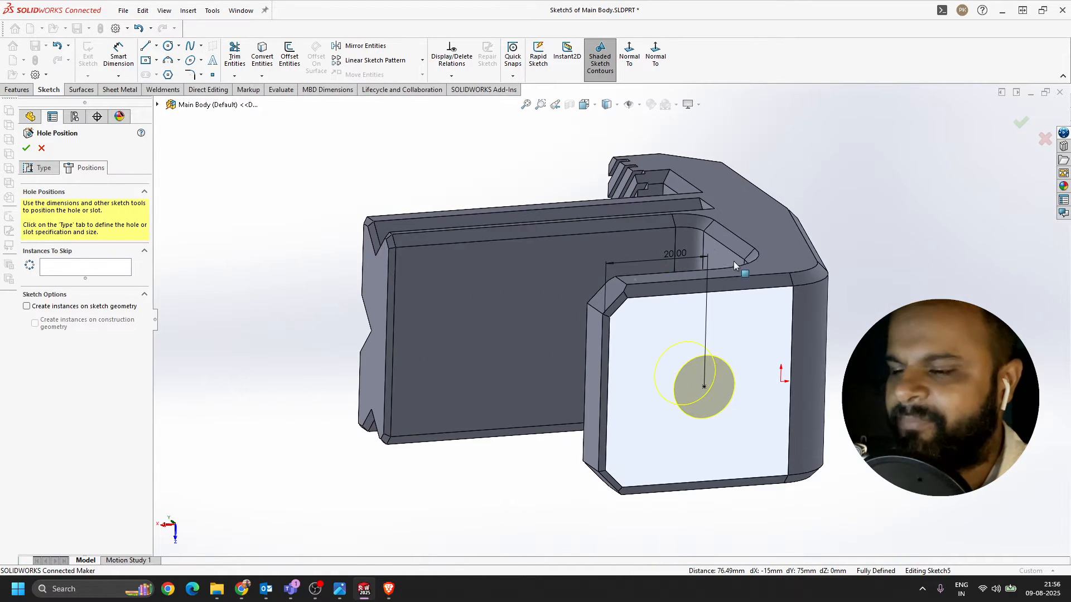
scroll(762, 400, down, 3)
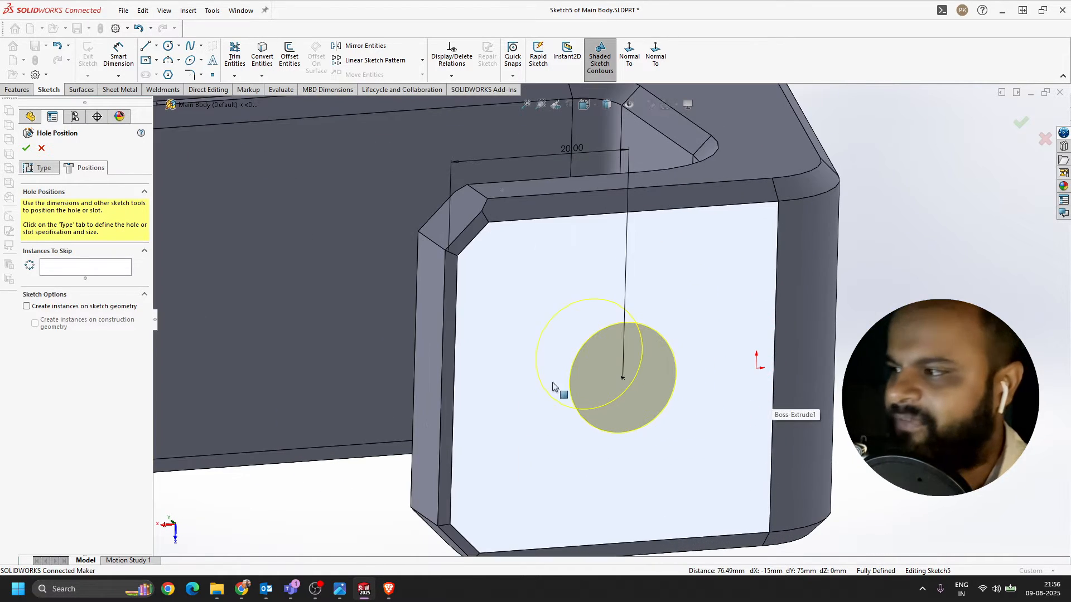
click(36, 168)
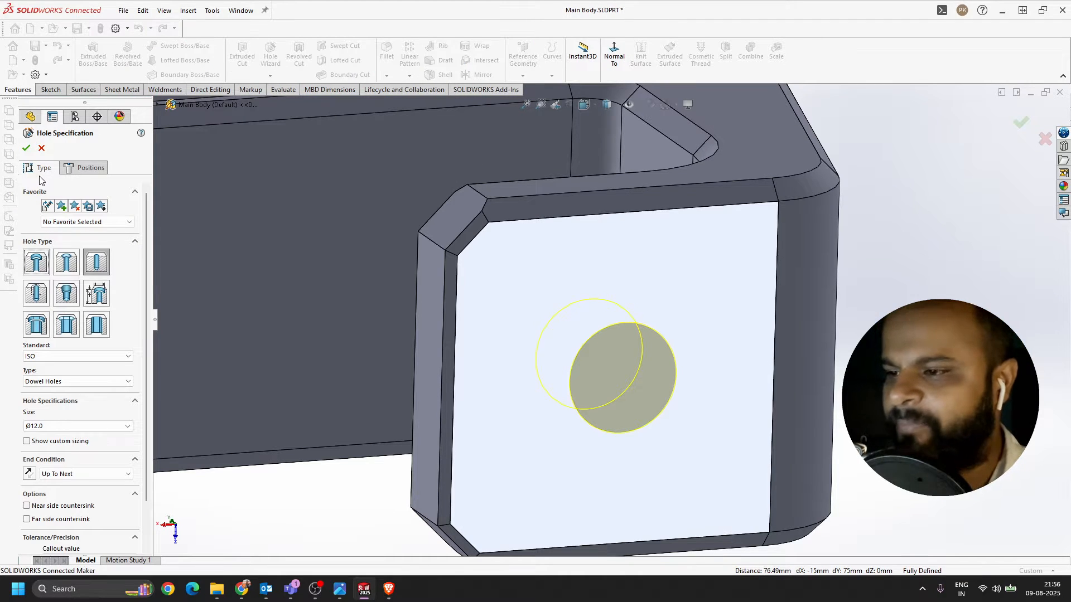
click(25, 149)
scroll(737, 263, up, 3)
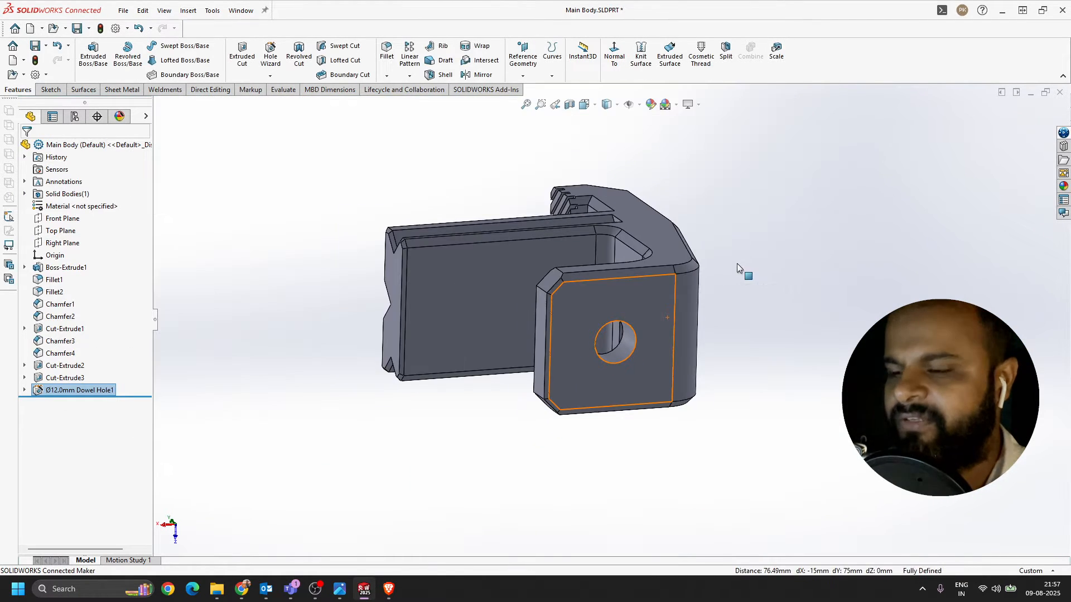
middle_drag(737, 263, 707, 354)
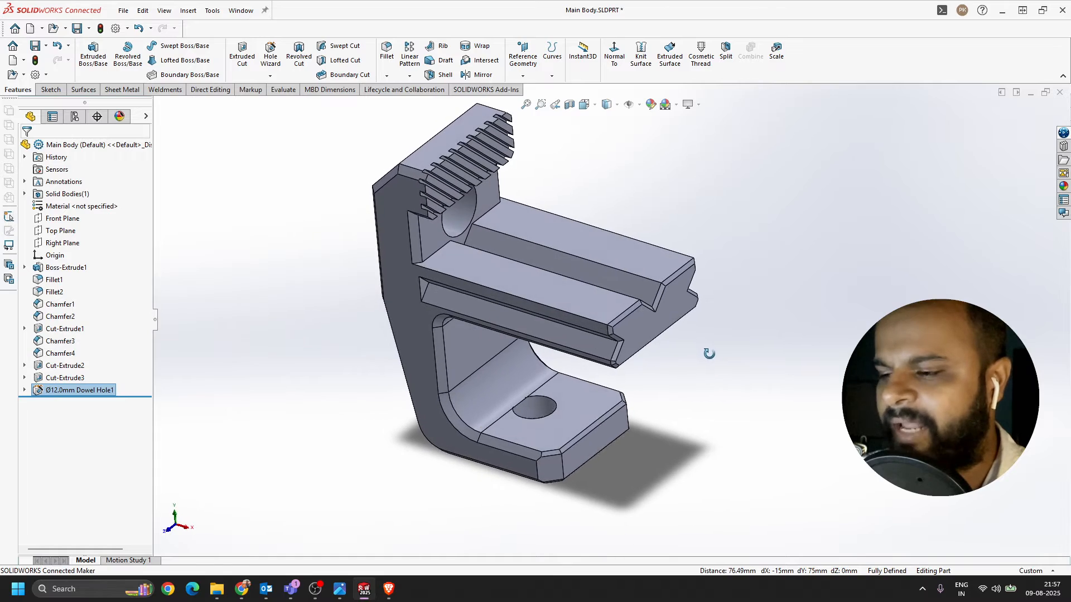
- Examine the new dowel hole in the lower arm from several angles, along with the two sketches its feature contains
scroll(516, 410, down, 5)
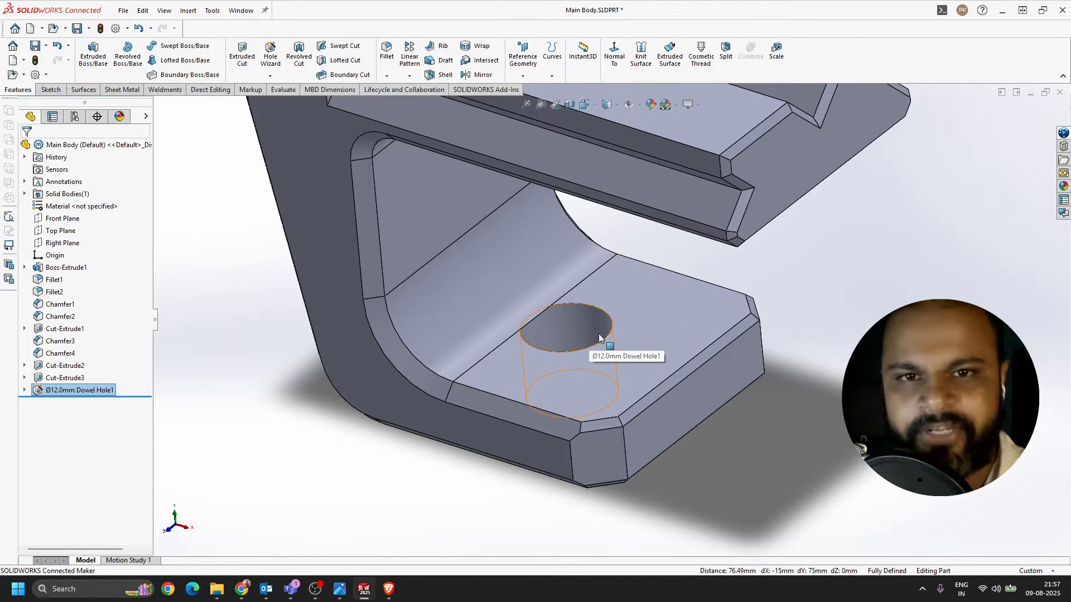
middle_drag(598, 334, 445, 304)
scroll(722, 356, down, 3)
middle_drag(570, 304, 760, 292)
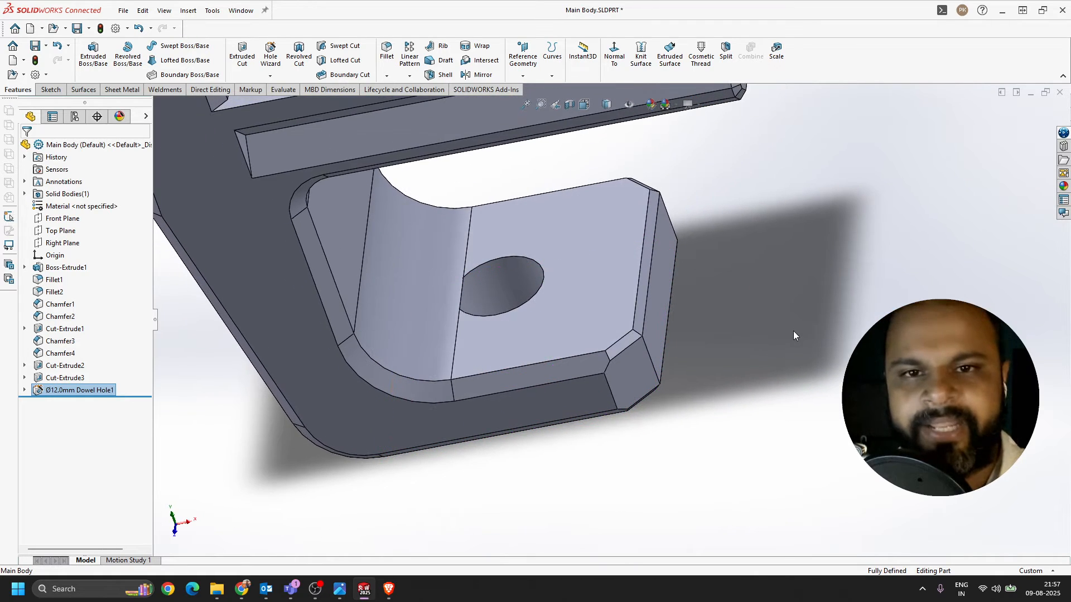
scroll(793, 330, up, 2)
scroll(500, 293, down, 3)
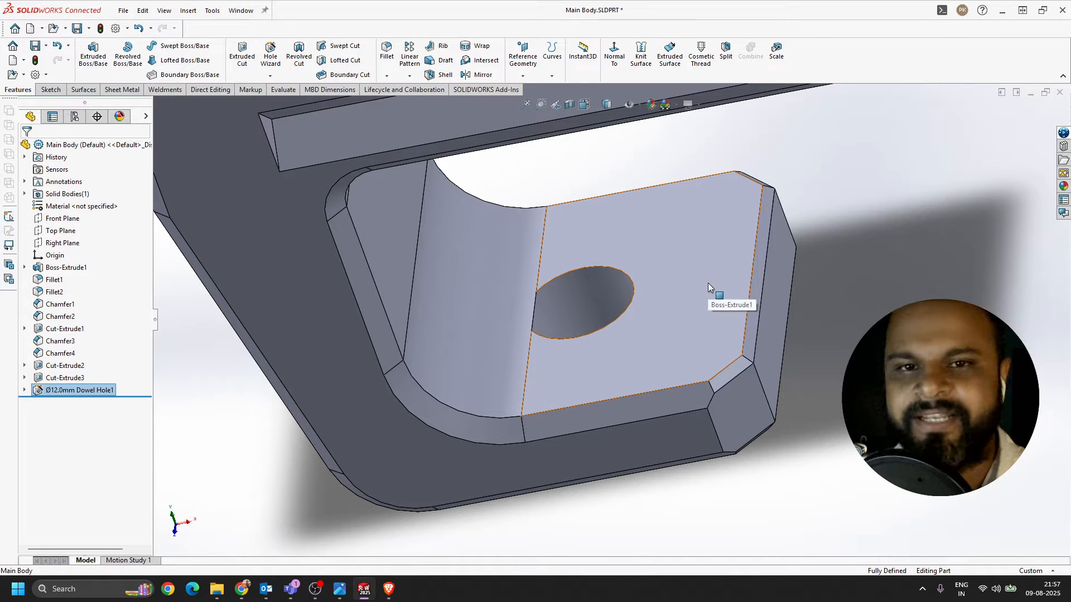
middle_drag(708, 282, 612, 297)
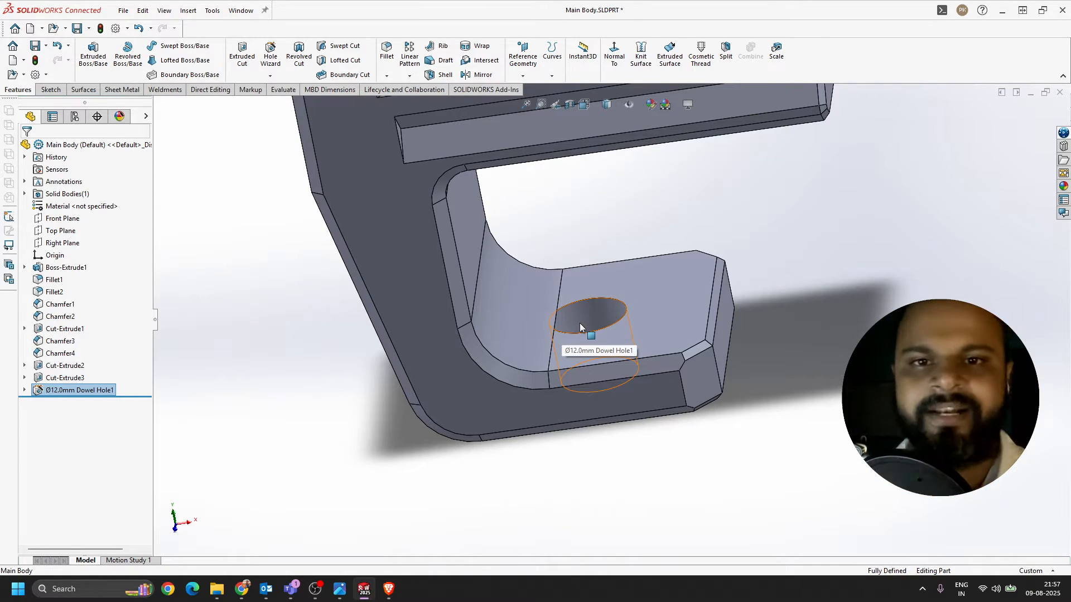
click(24, 390)
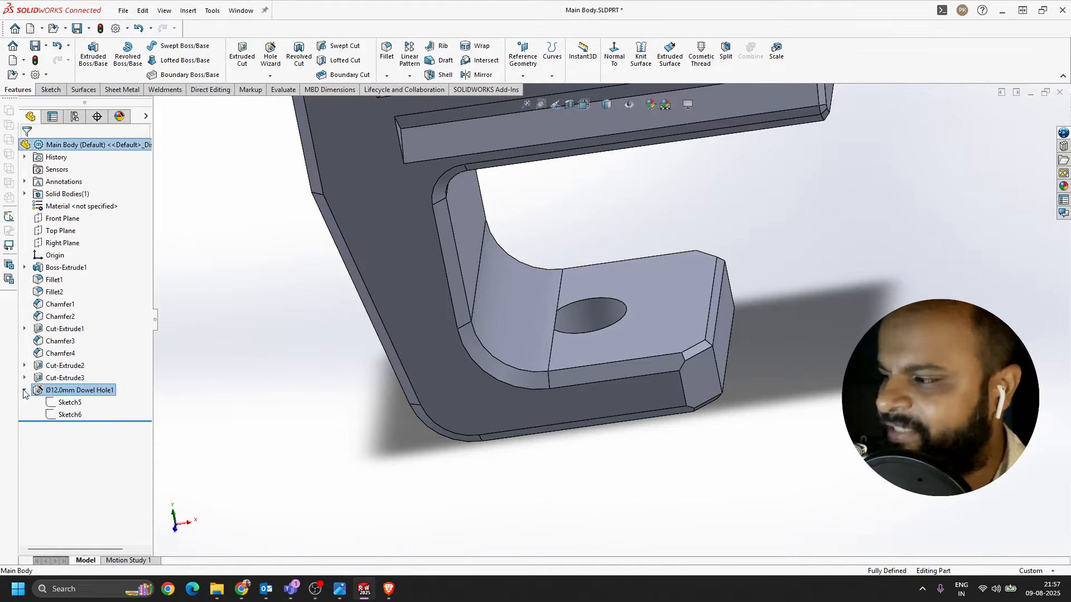
click(68, 402)
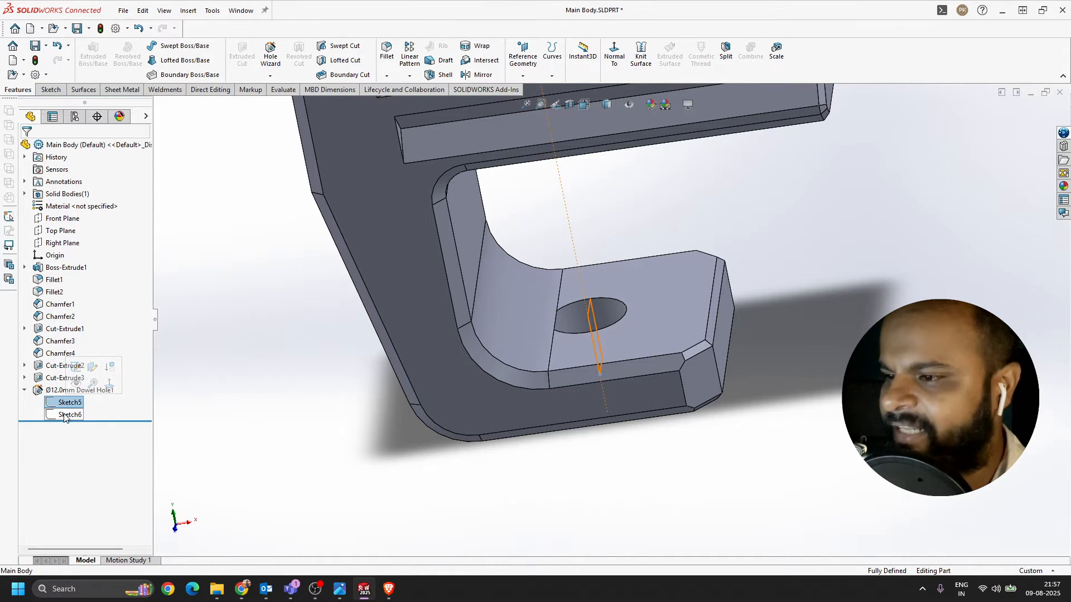
click(67, 416)
mouse_move(478, 436)
middle_down()
mouse_move(356, 403)
mouse_move(343, 284)
mouse_move(271, 329)
middle_up()
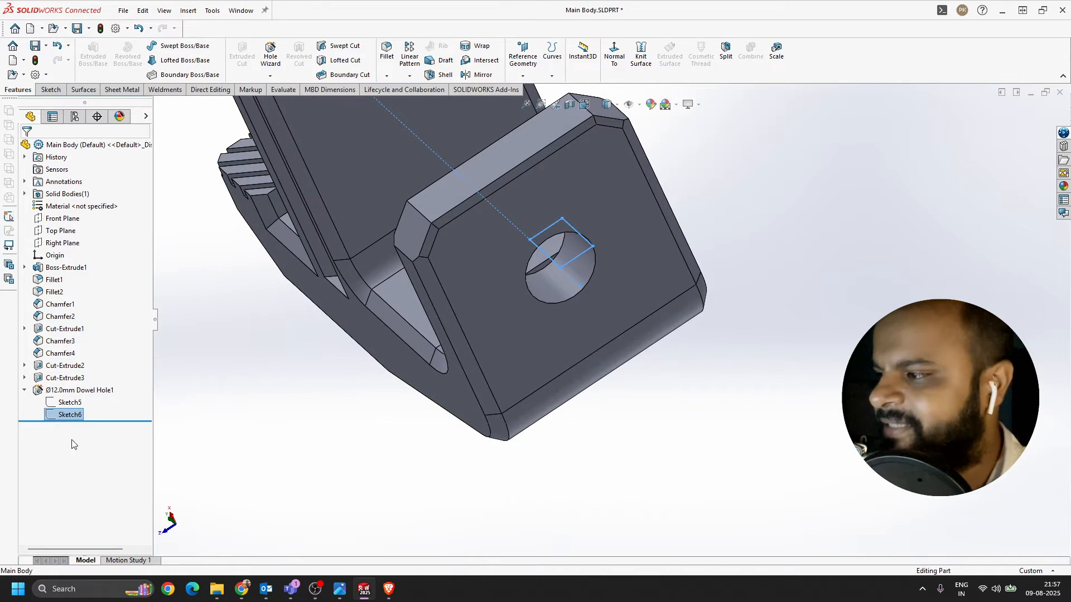
- Edit the dowel hole's position sketch and set the centre's distance from the arm's end edge to 15 mm
click(64, 404)
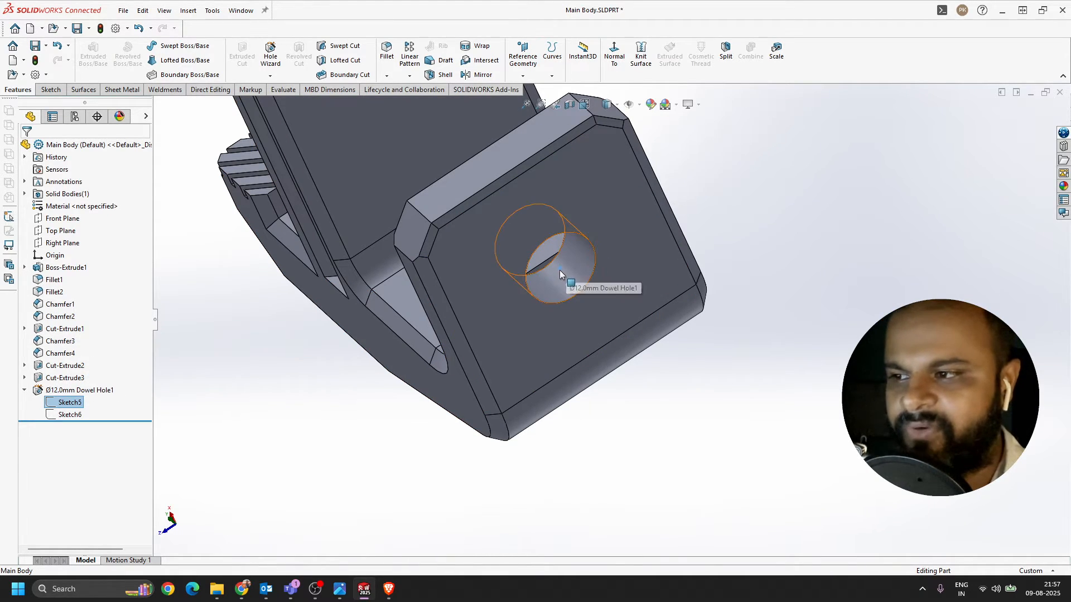
right_click(67, 402)
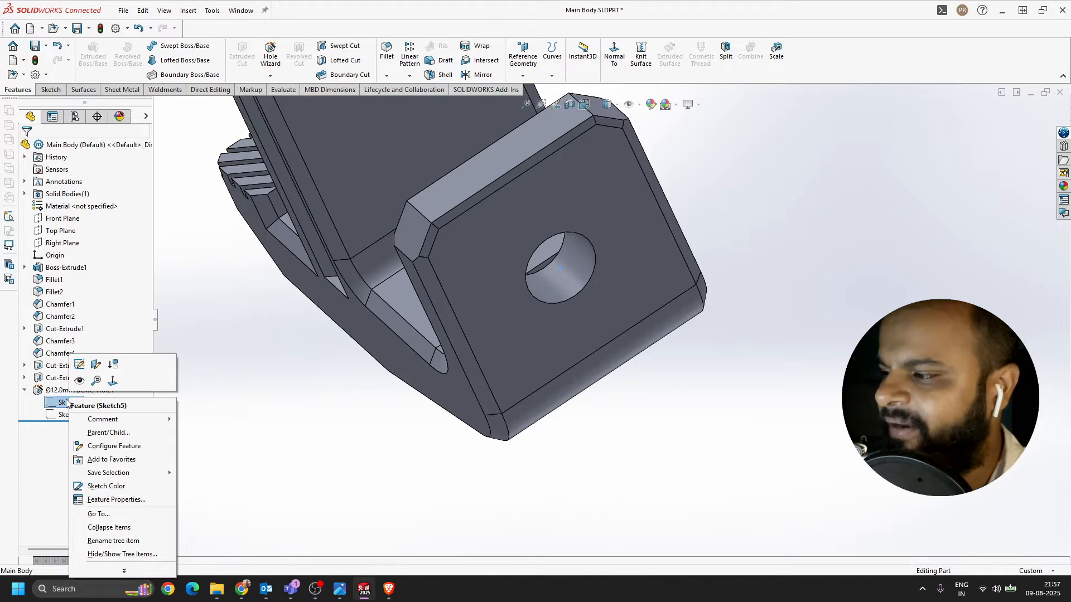
click(88, 379)
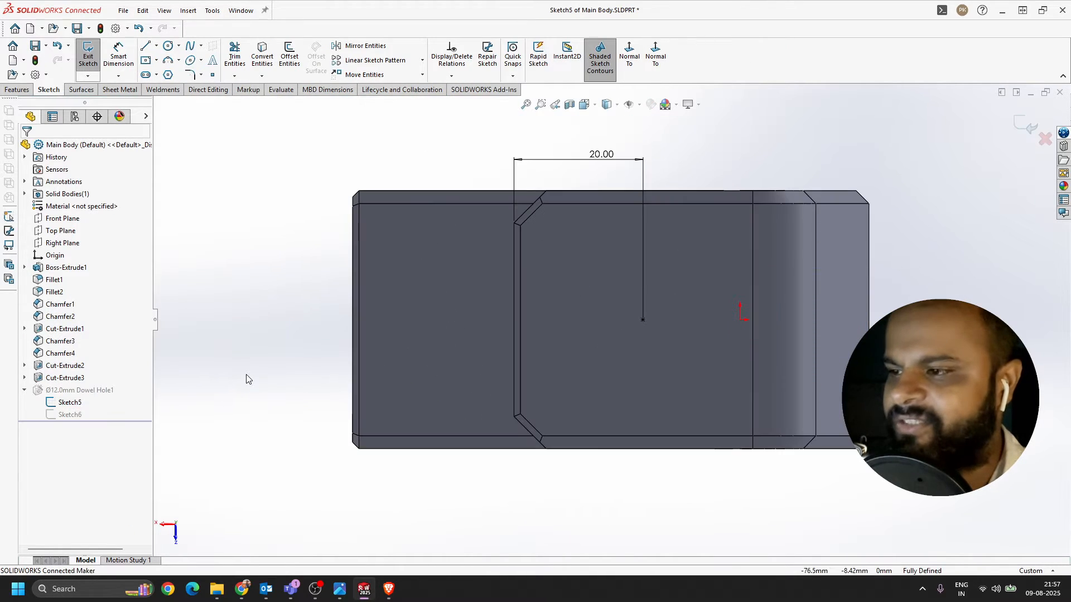
double_click(600, 154)
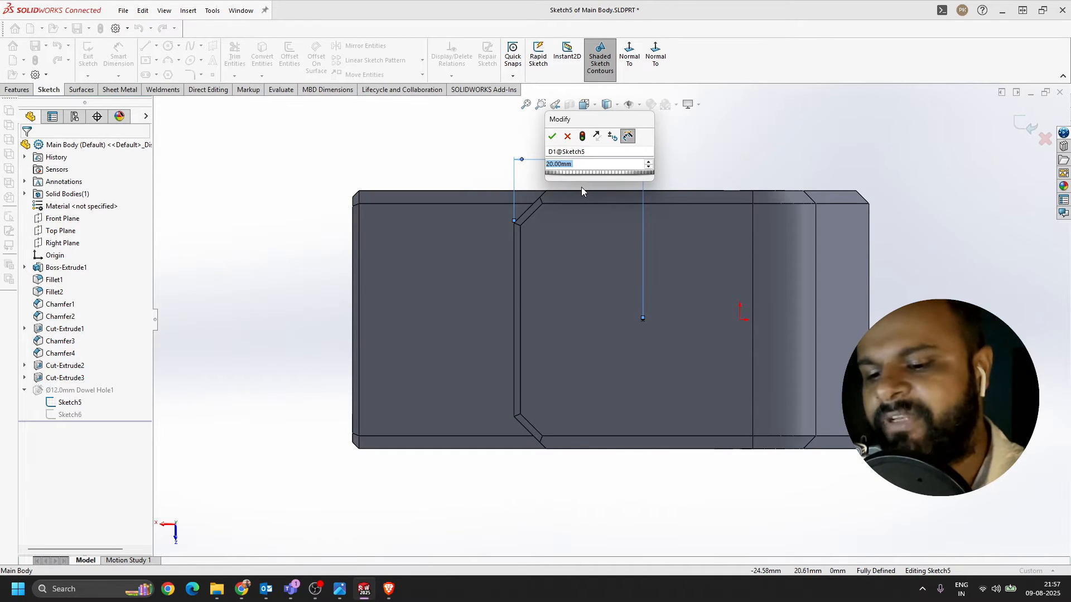
key(Return)
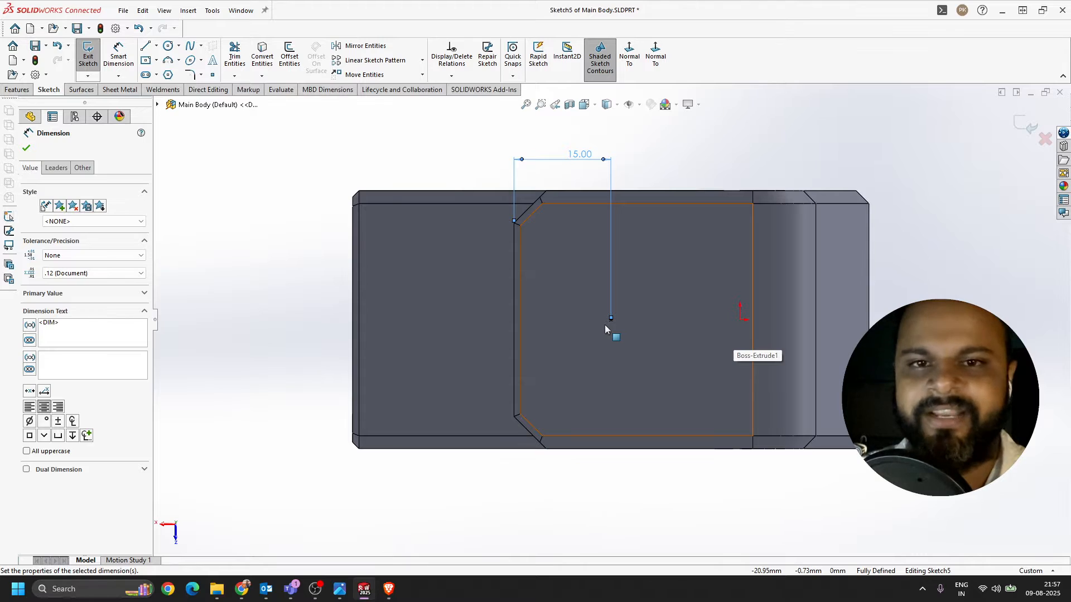
click(25, 148)
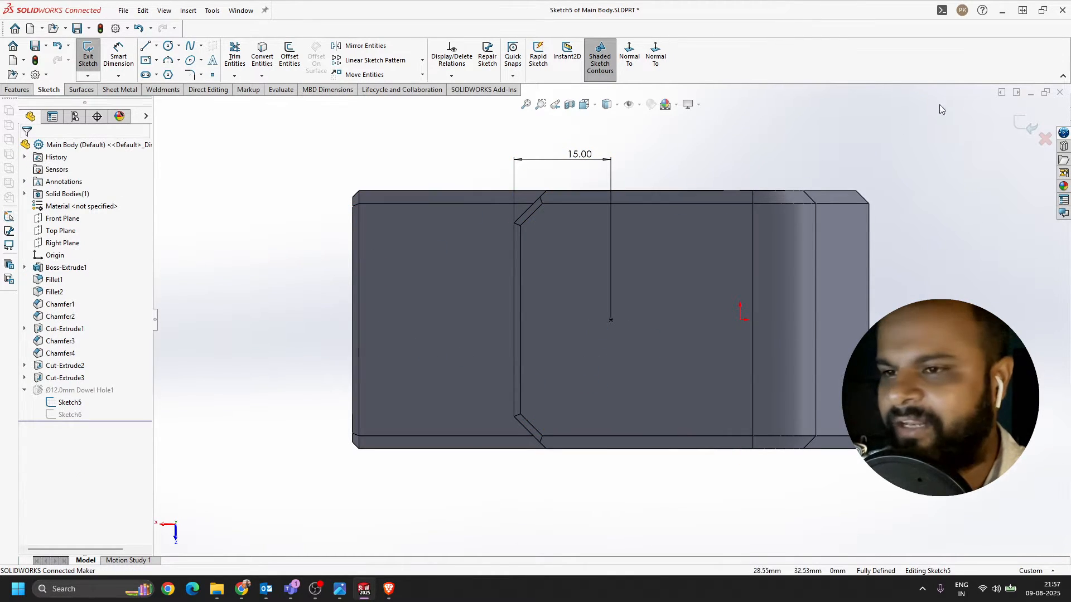
click(1025, 125)
- Inspect the repositioned dowel hole from above and below the lower arm, and collapse its feature's sketches
middle_drag(737, 176, 704, 163)
scroll(592, 438, down, 7)
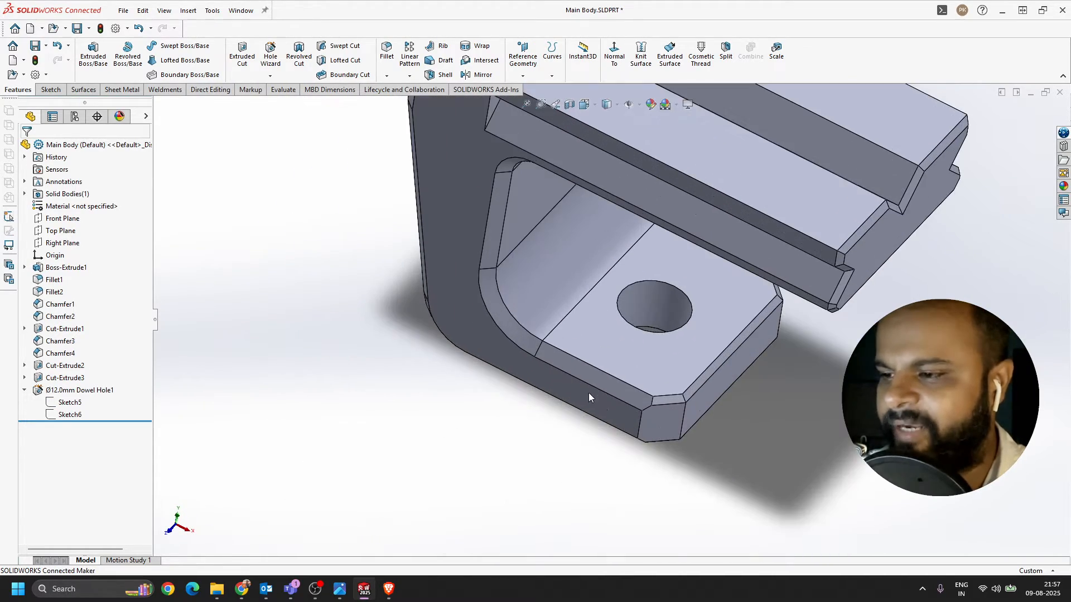
middle_drag(616, 383, 660, 216)
scroll(647, 290, up, 2)
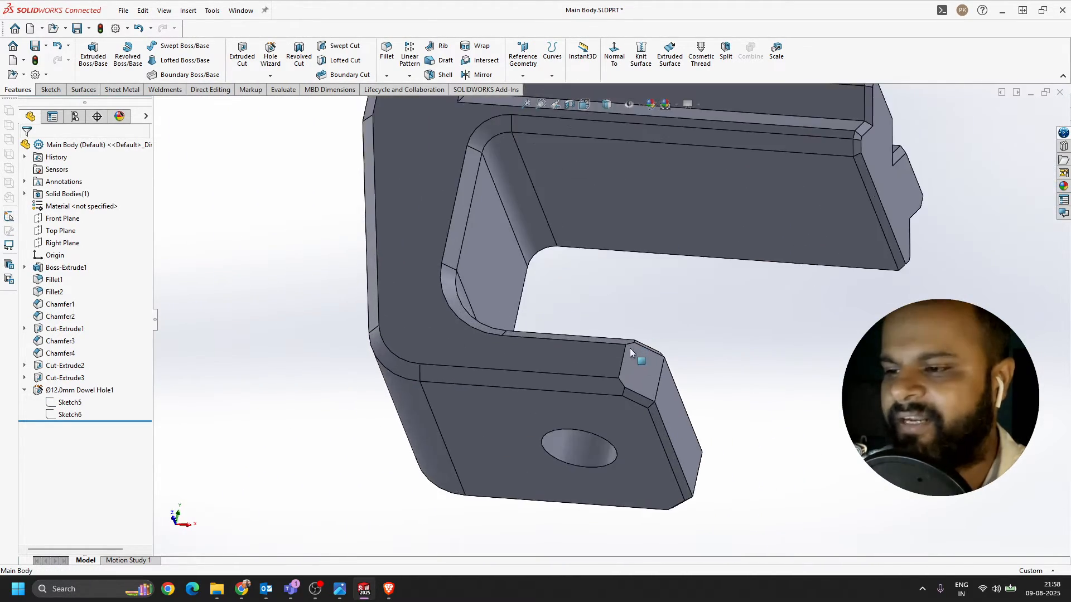
middle_drag(650, 312, 590, 420)
scroll(767, 355, up, 4)
scroll(652, 418, down, 6)
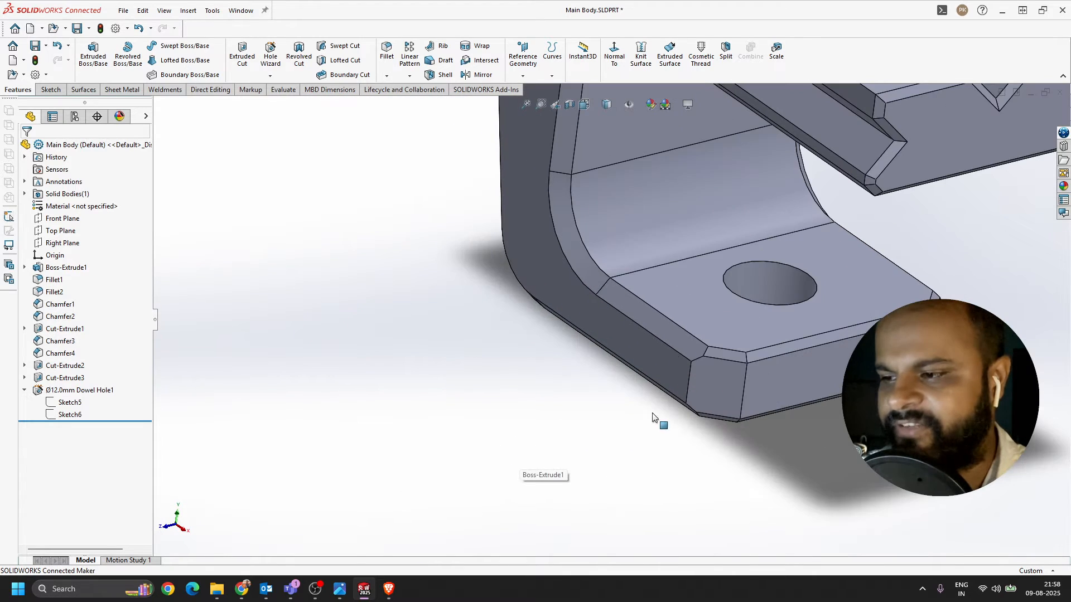
scroll(700, 383, up, 3)
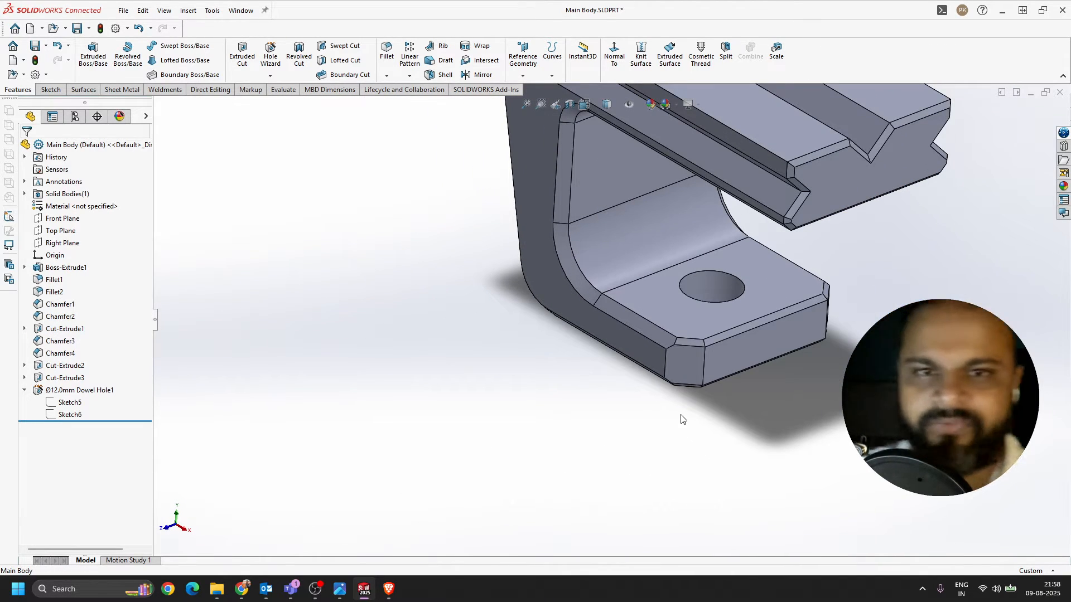
click(25, 391)
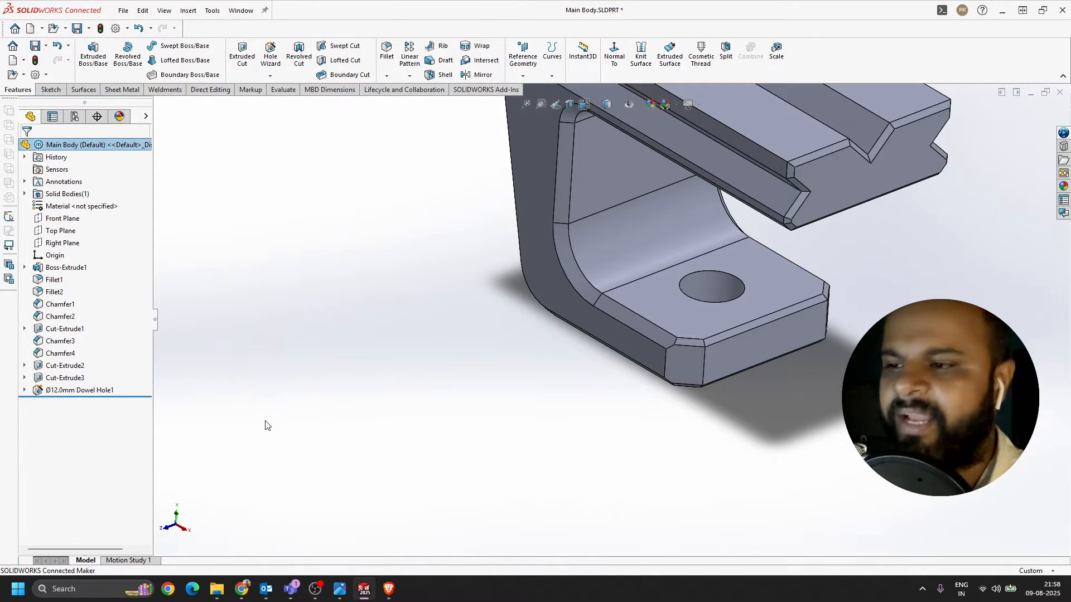
- Edit the dowel hole's feature, review the available sizes and reselect Ø12.0
right_click(61, 392)
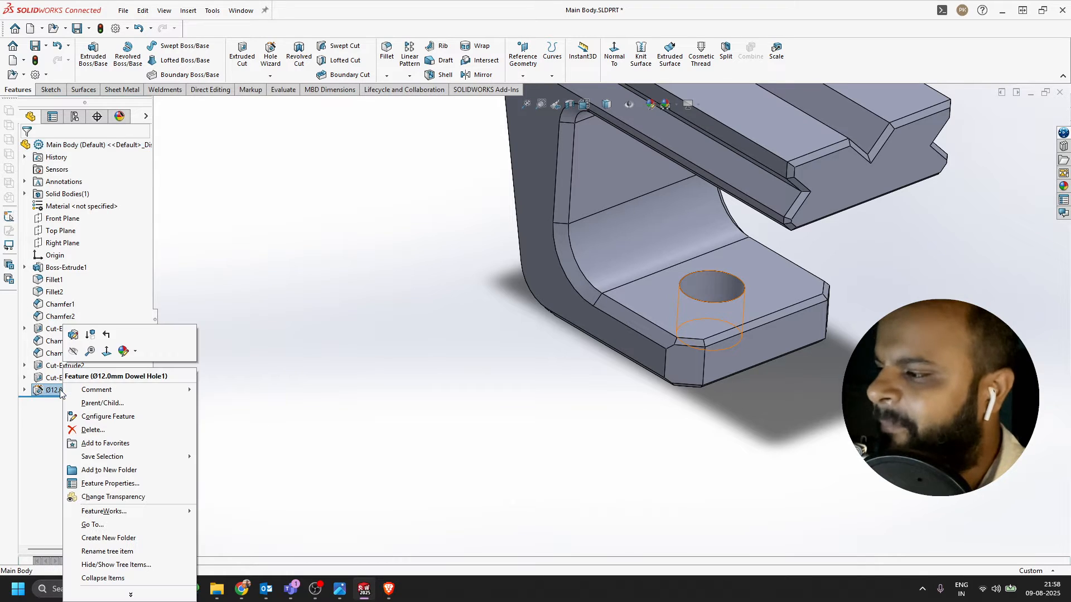
click(73, 337)
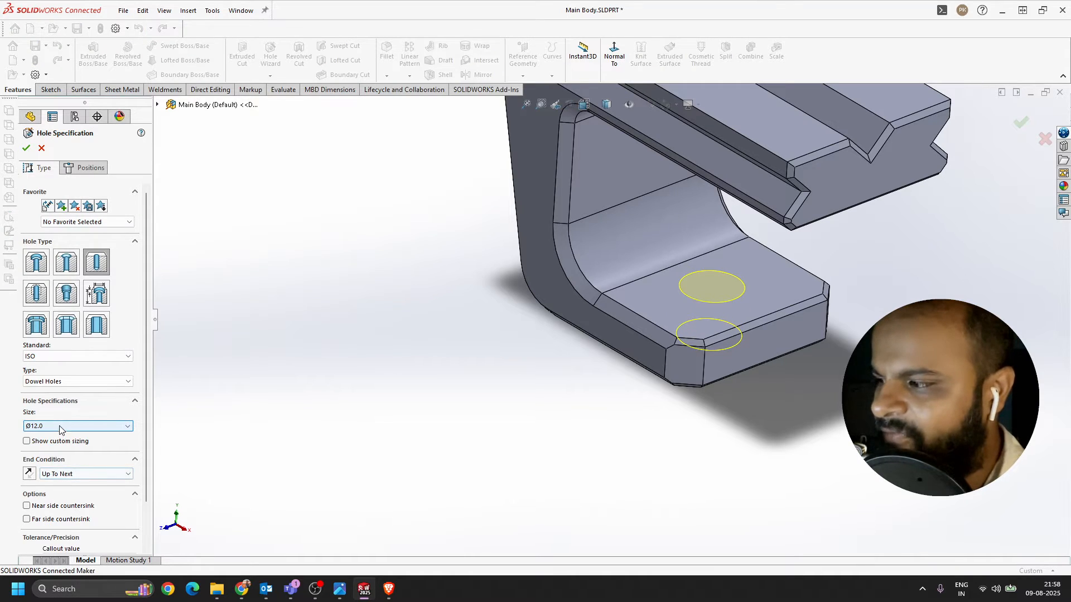
click(60, 427)
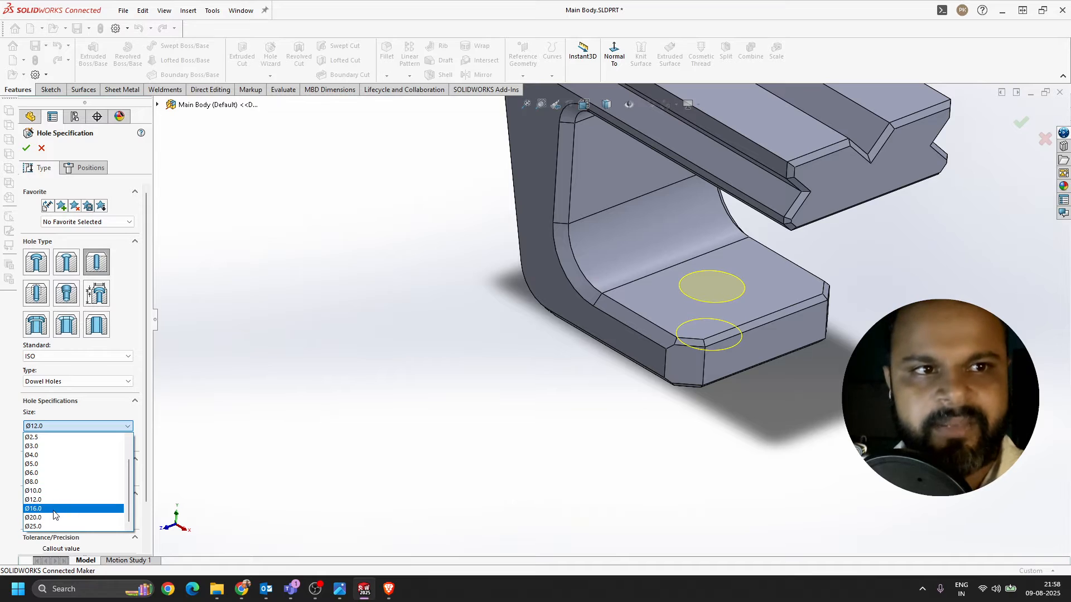
click(40, 500)
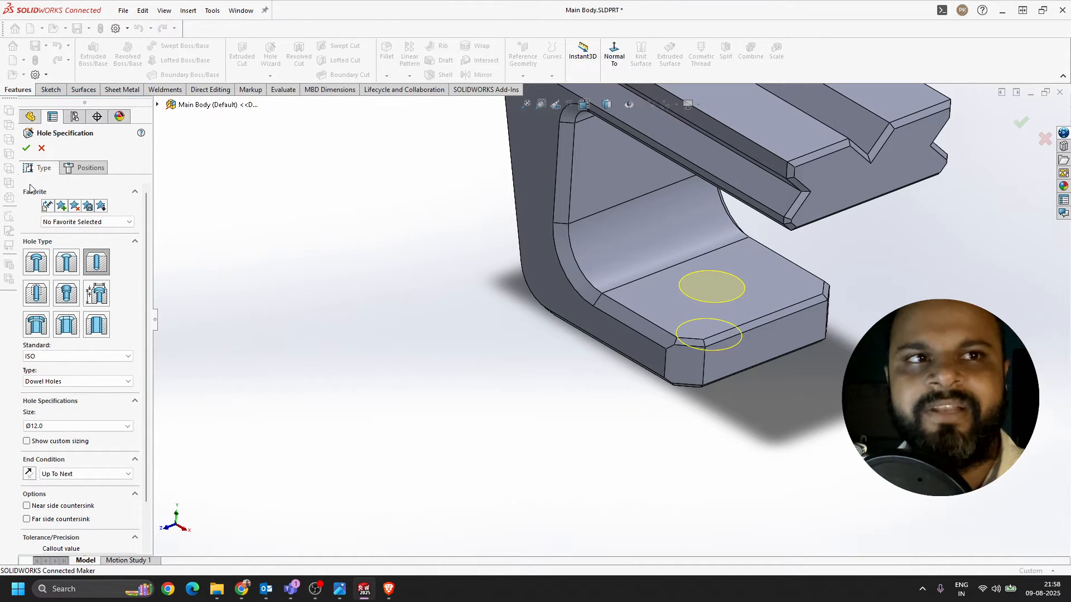
click(26, 148)
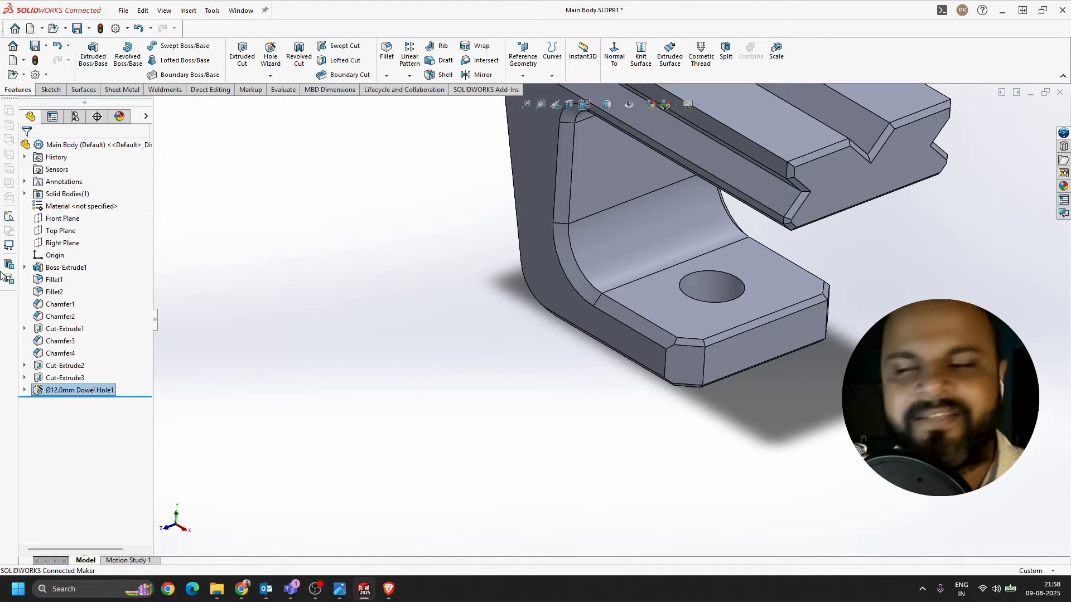
- Check the diameter of the dowel hole's cylindrical face in the lower arm
scroll(601, 362, up, 3)
scroll(748, 308, down, 3)
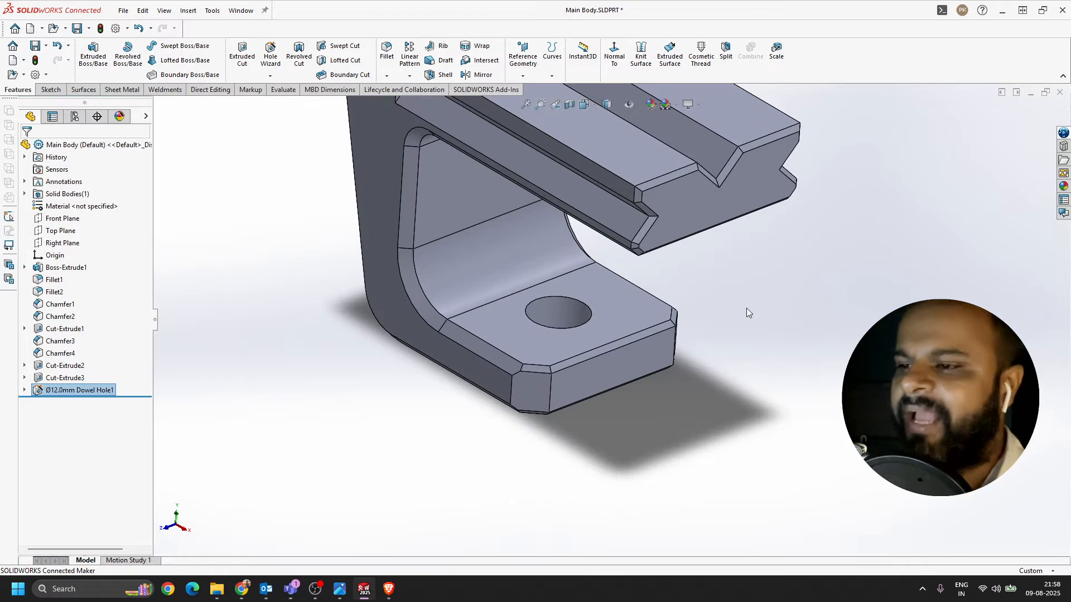
click(711, 323)
middle_drag(574, 371, 535, 368)
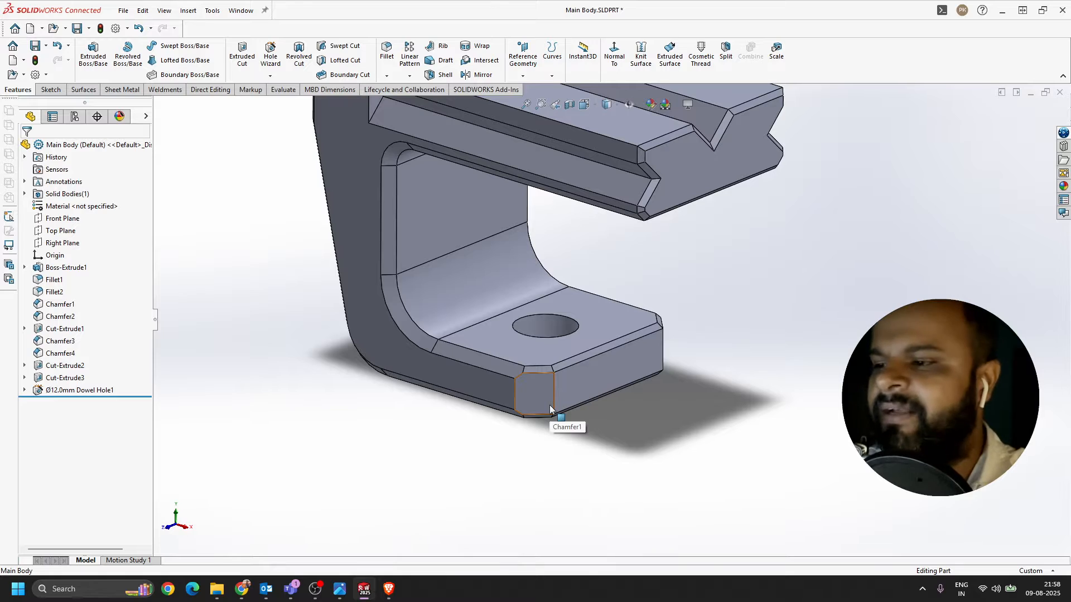
click(541, 324)
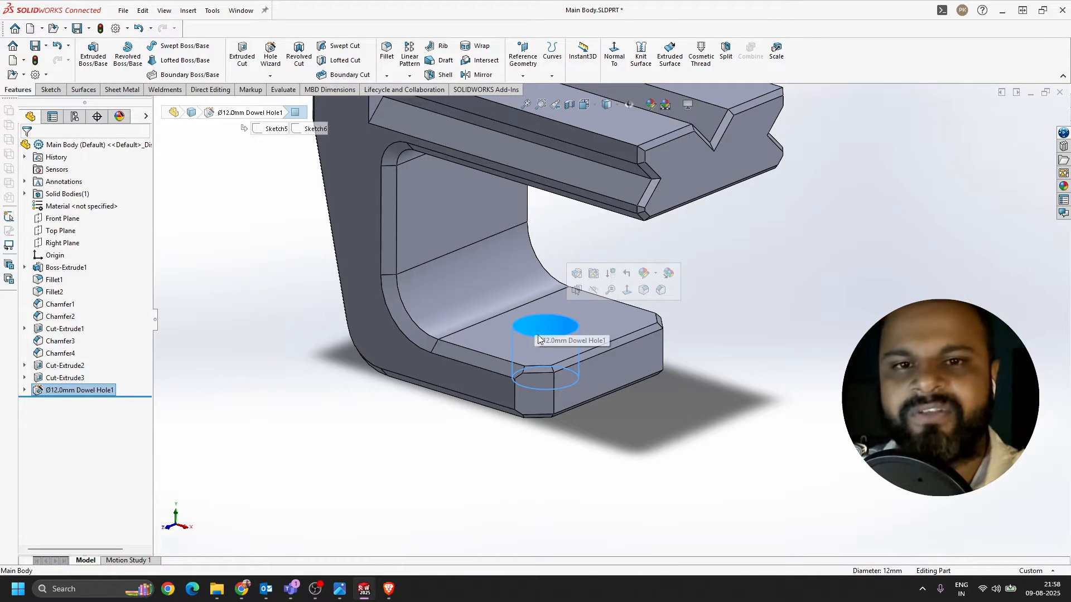
scroll(653, 400, up, 2)
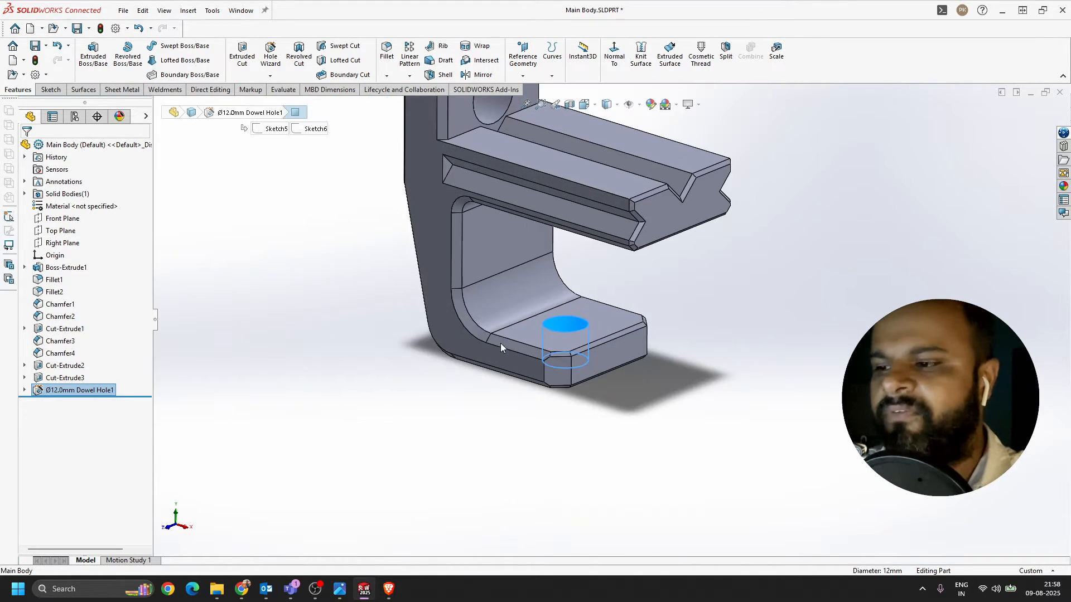
scroll(500, 343, down, 2)
middle_drag(661, 362, 664, 386)
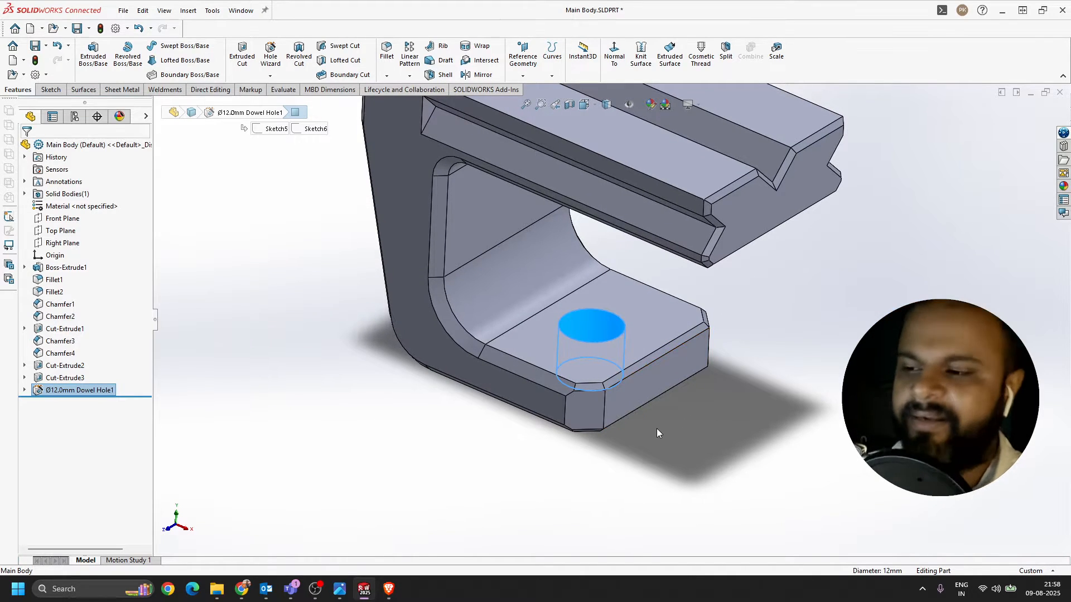
click(616, 463)
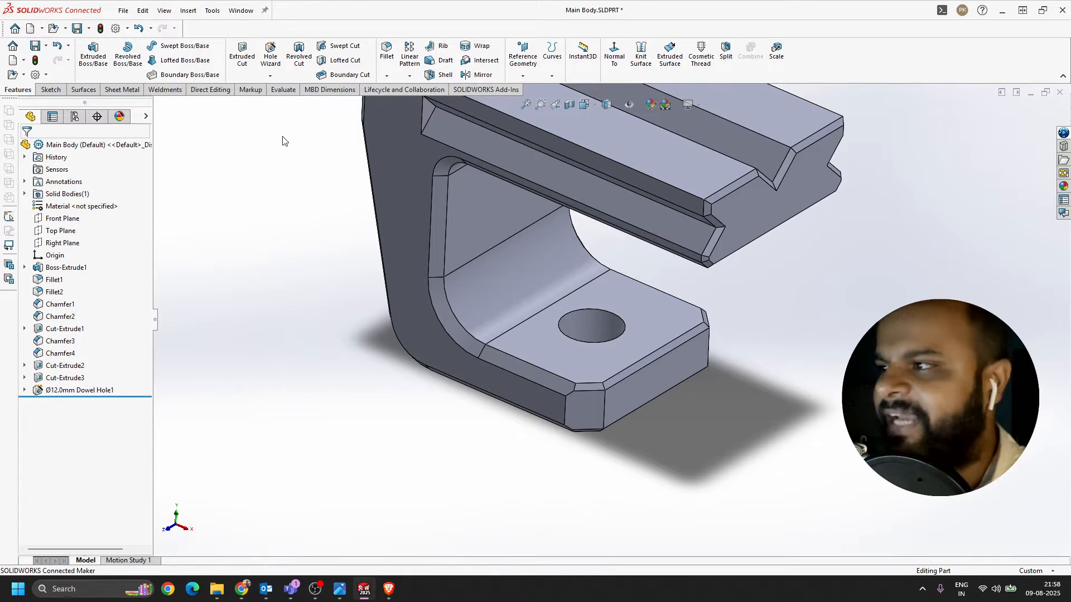
- Start a Thread feature and select the dowel hole's circular edge on the underside of the lower arm as its location
click(270, 77)
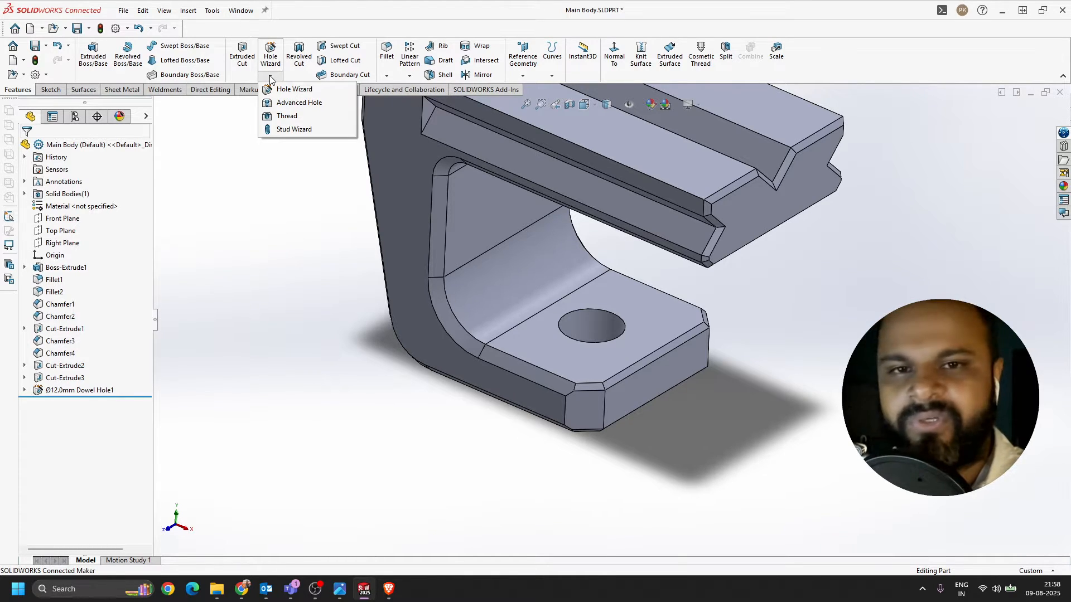
click(301, 117)
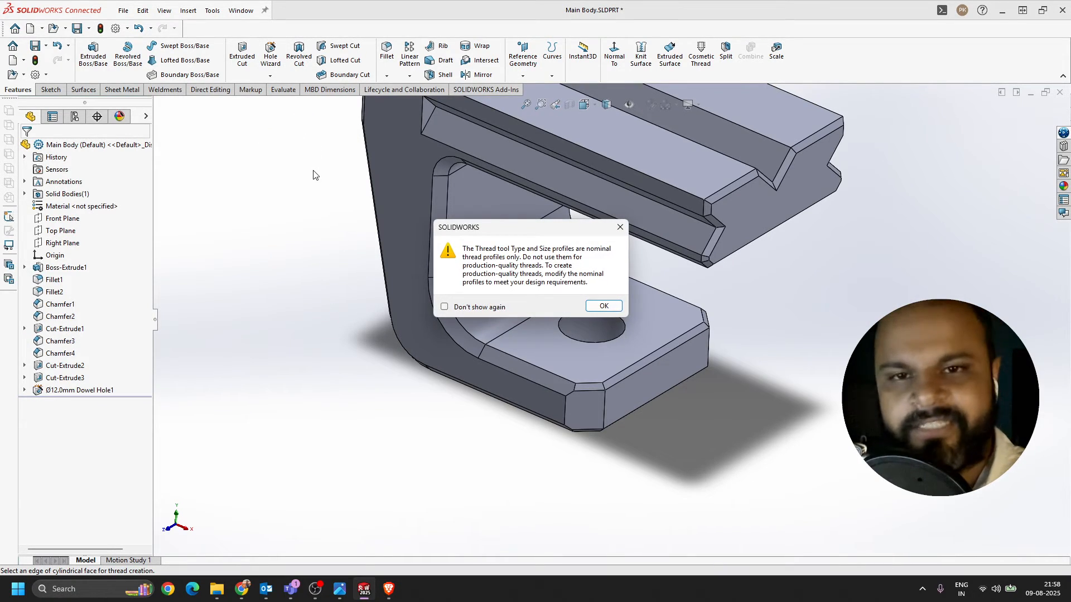
click(603, 306)
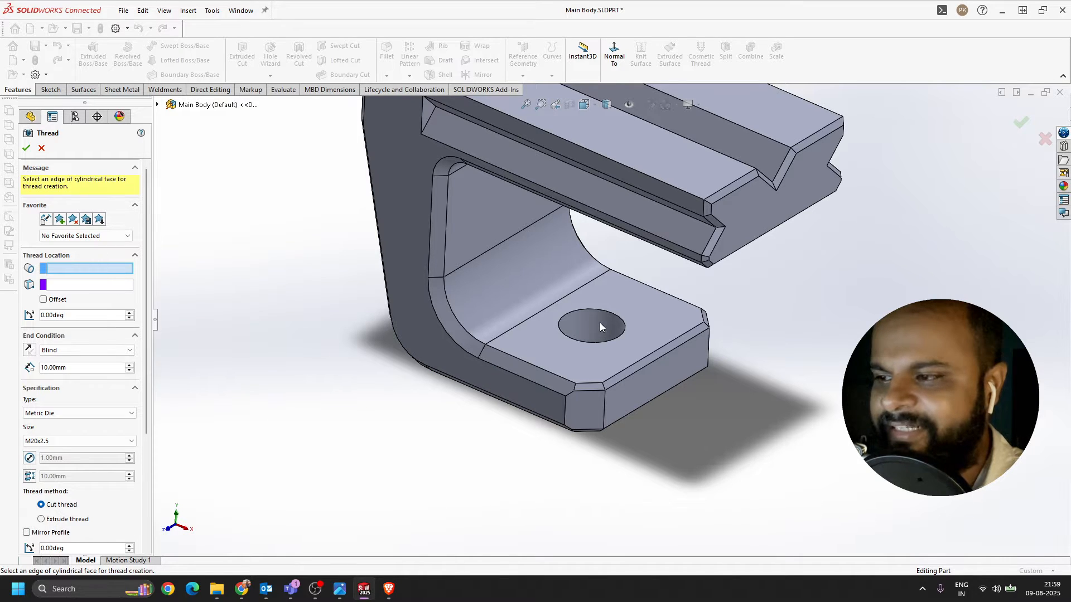
scroll(606, 329, up, 3)
scroll(609, 324, down, 3)
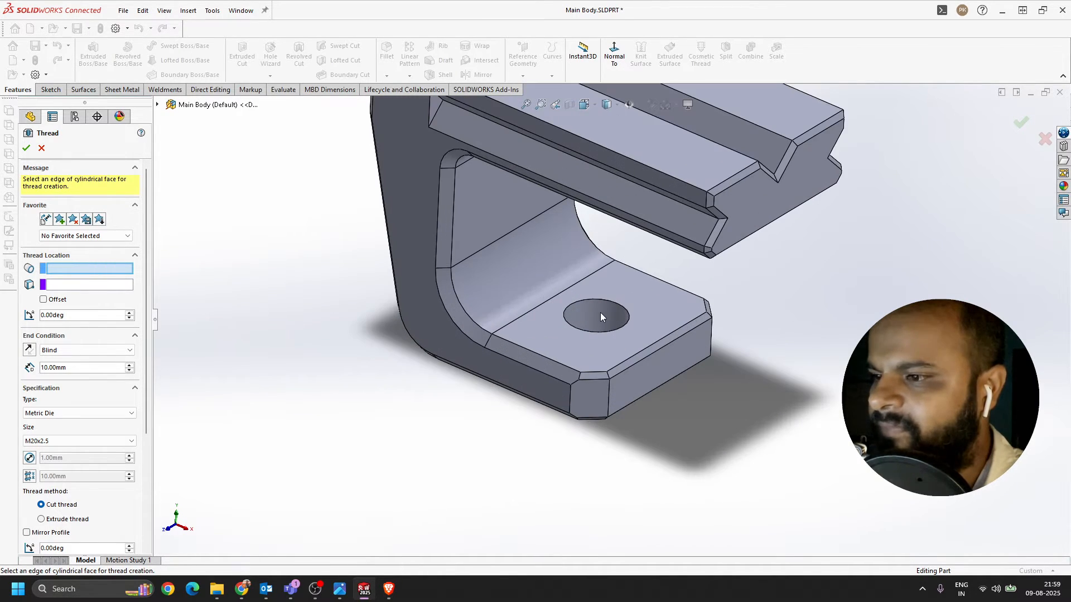
middle_drag(560, 380, 613, 482)
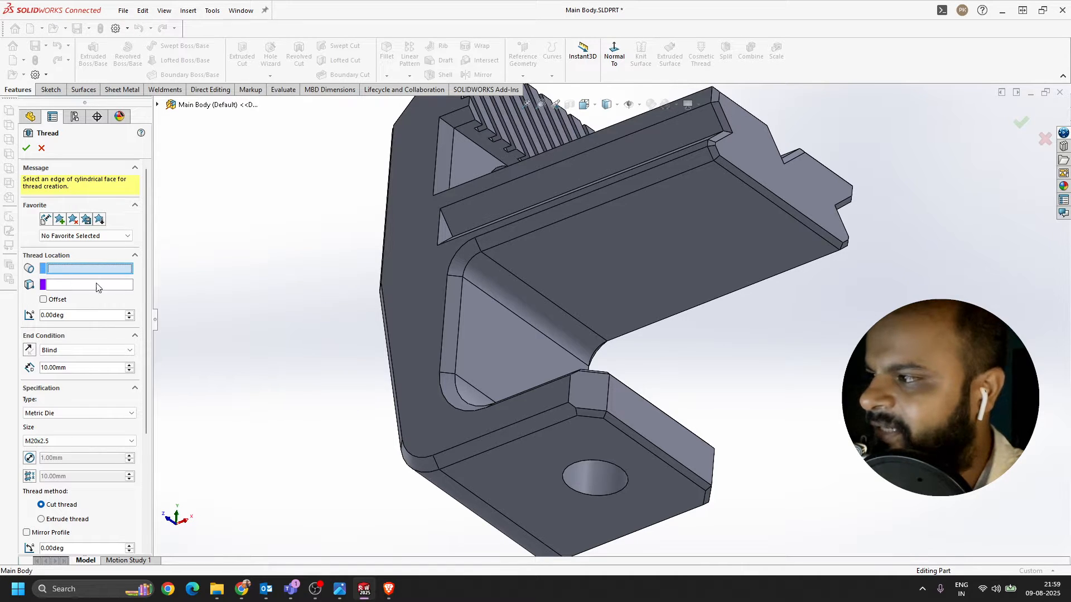
scroll(613, 312, up, 4)
scroll(611, 437, down, 5)
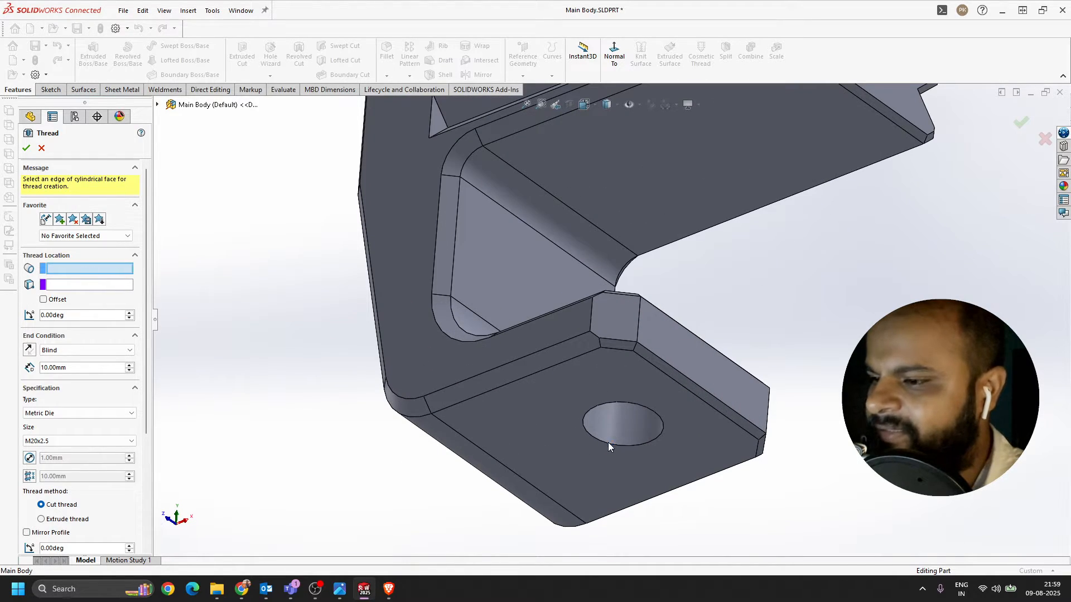
click(609, 448)
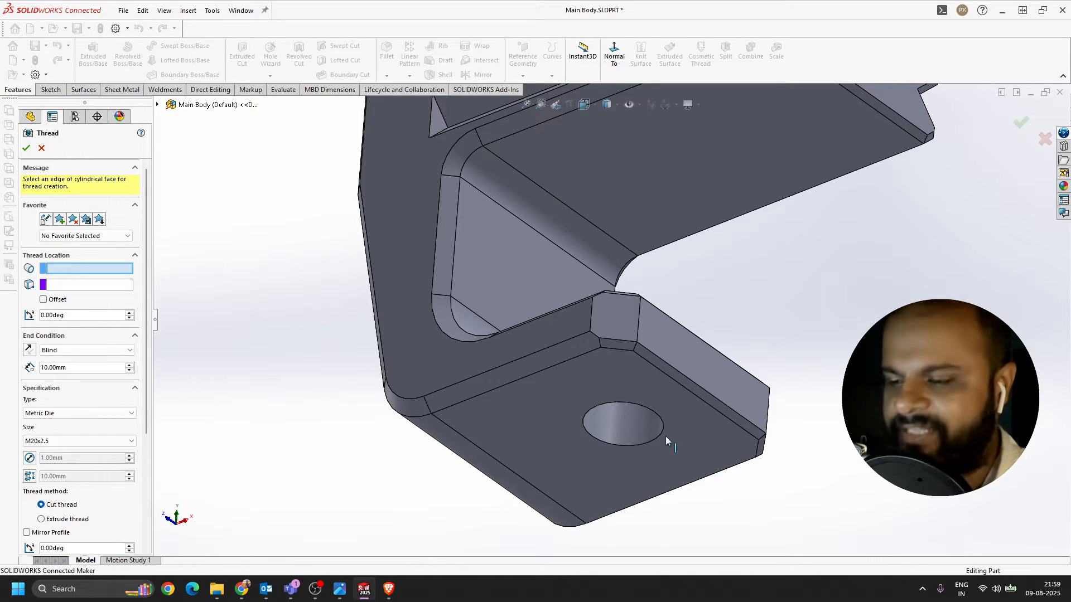
scroll(642, 438, up, 4)
mouse_move(641, 437)
middle_down()
mouse_move(648, 313)
mouse_move(617, 482)
mouse_move(630, 423)
middle_up()
scroll(647, 306, down, 5)
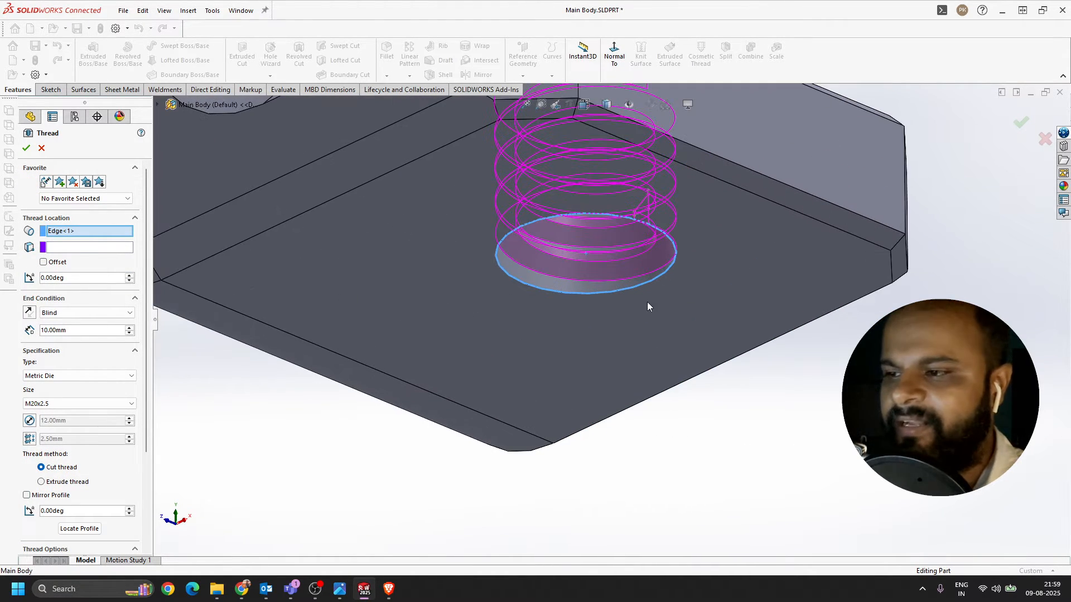
- Examine the thread preview in the dowel hole from below and above the lower arm
scroll(687, 254, up, 5)
middle_drag(687, 254, 557, 182)
scroll(557, 182, down, 2)
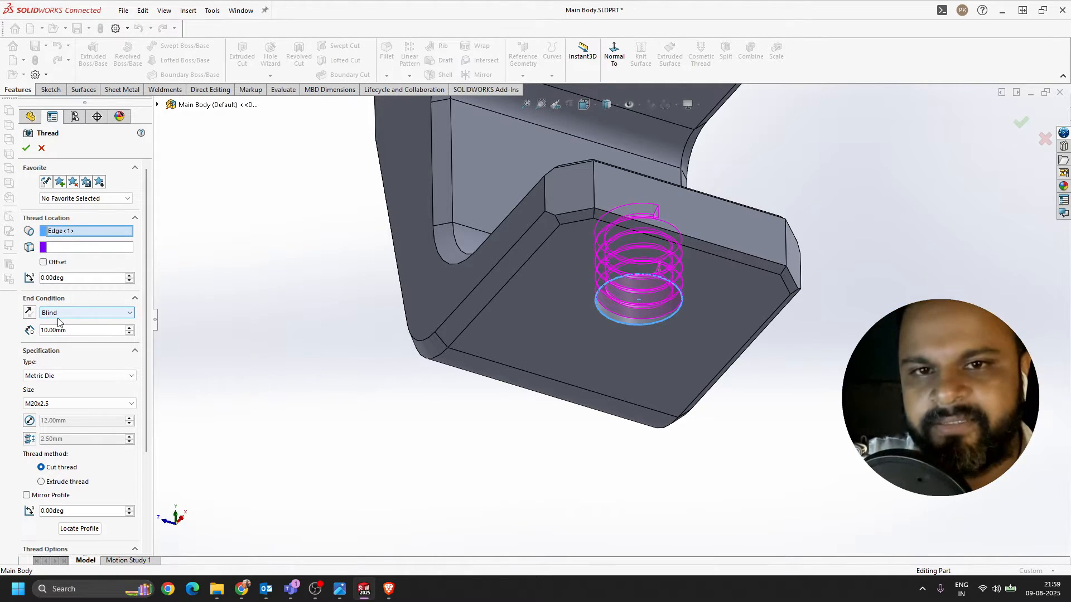
middle_drag(356, 358, 305, 391)
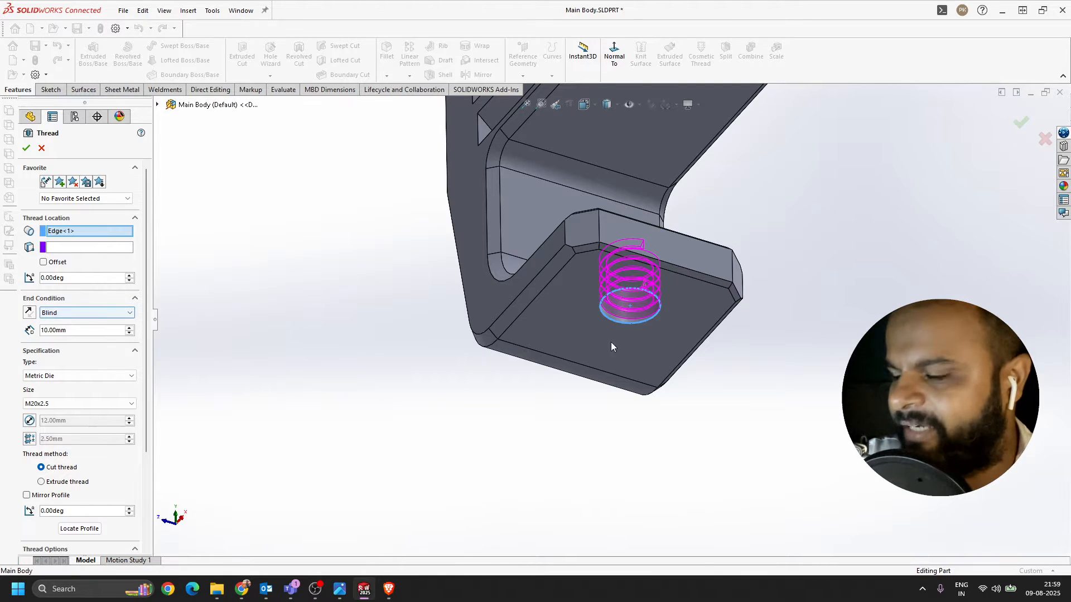
middle_drag(614, 344, 552, 159)
scroll(552, 159, down, 5)
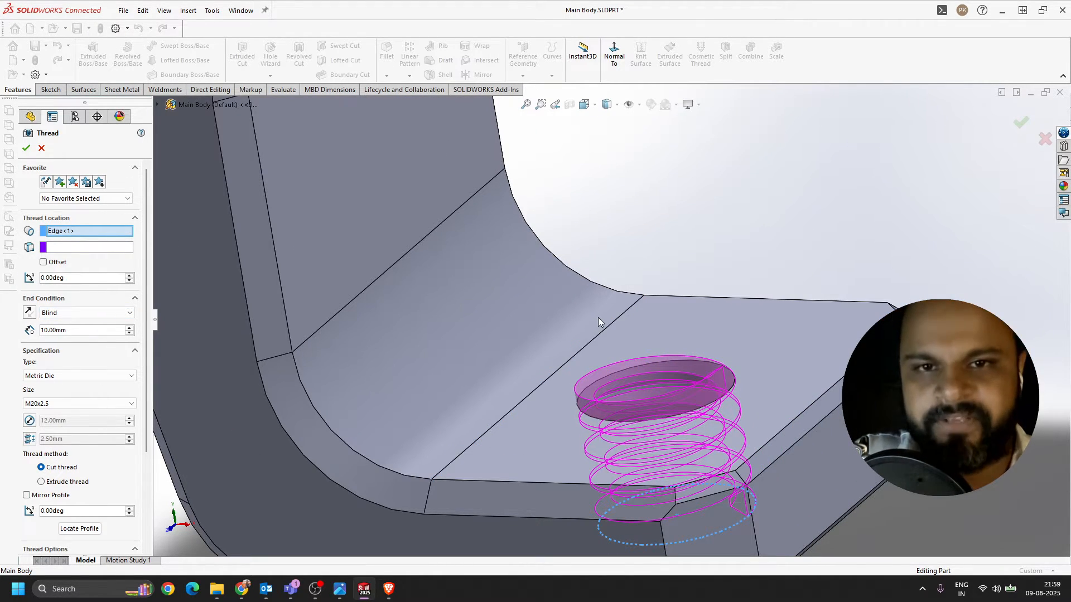
scroll(598, 317, up, 5)
scroll(584, 376, down, 5)
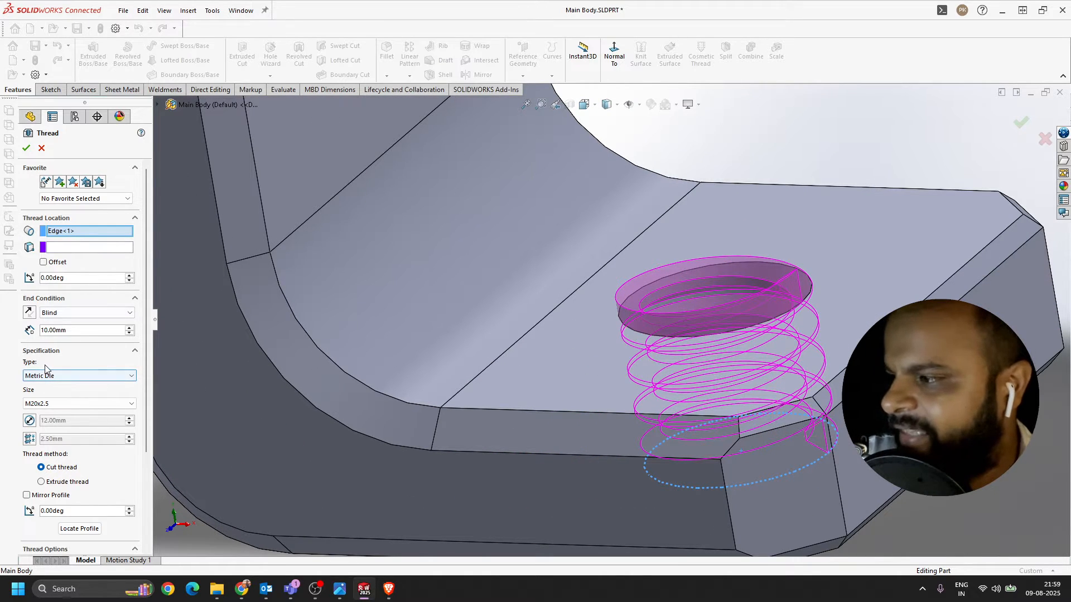
- Keep the thread type as Metric Die and set its size to M12x1.5
click(58, 377)
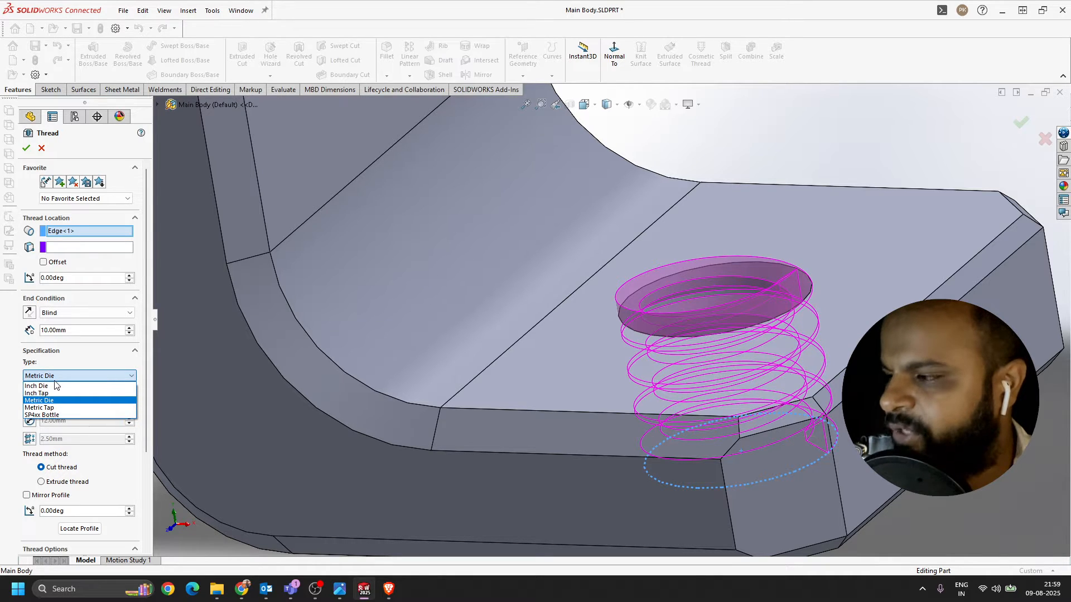
click(54, 400)
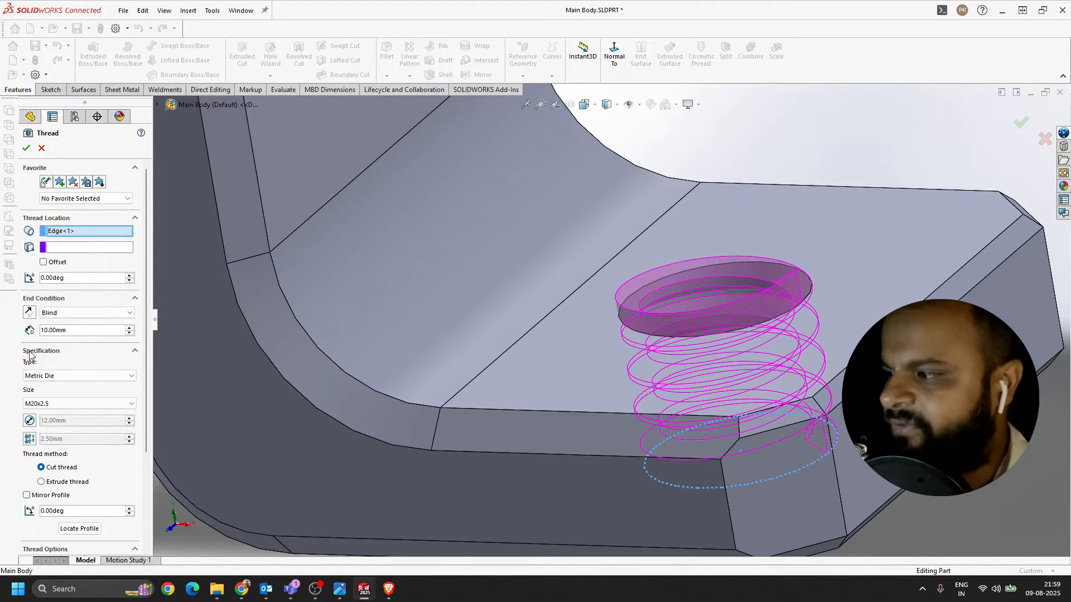
click(62, 405)
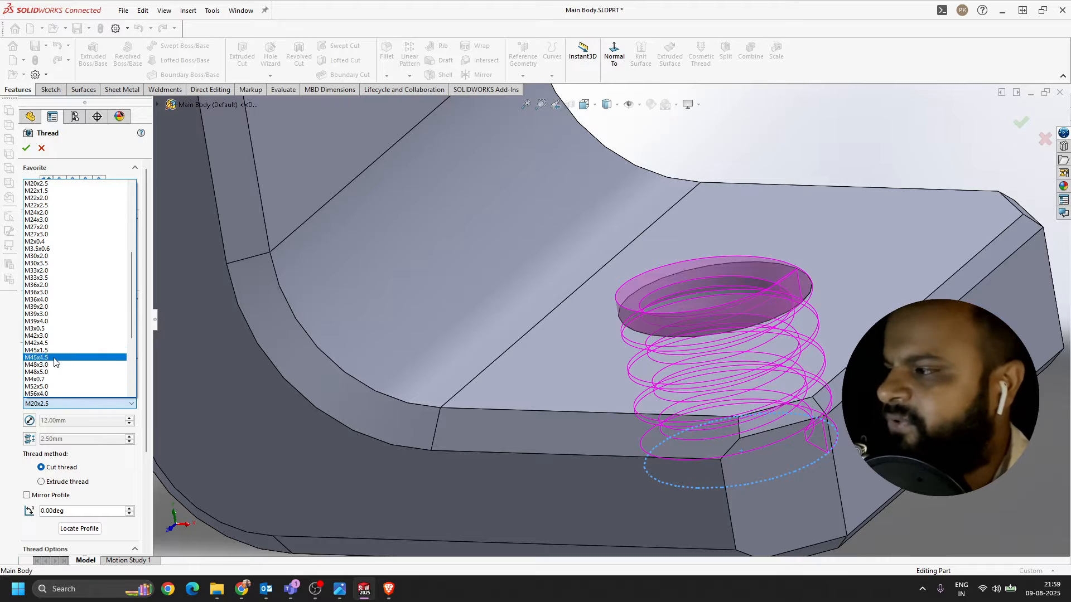
scroll(38, 243, up, 1)
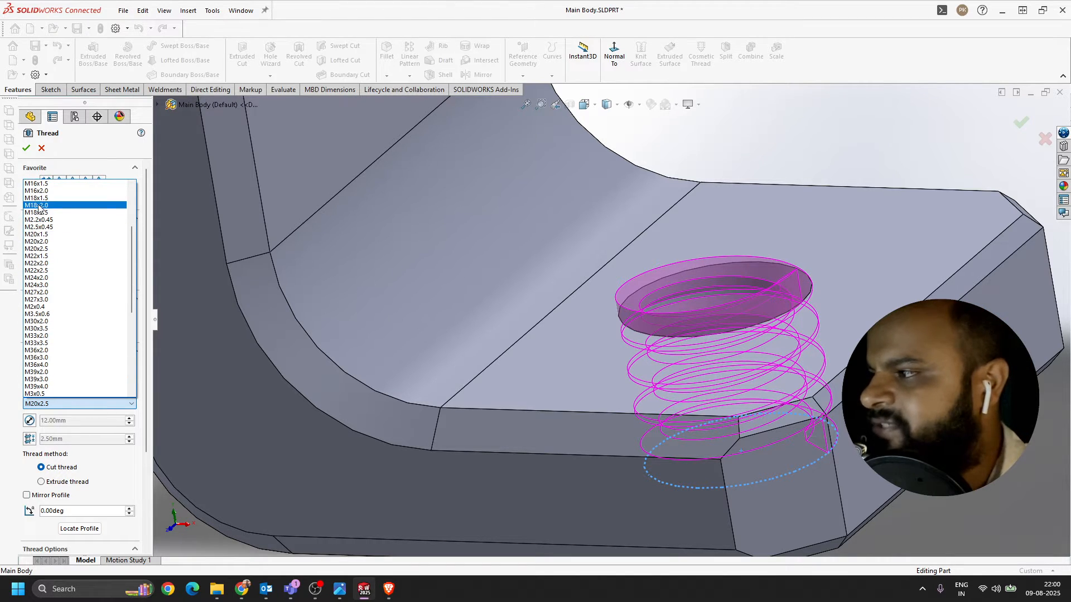
scroll(47, 235, up, 3)
scroll(46, 231, up, 1)
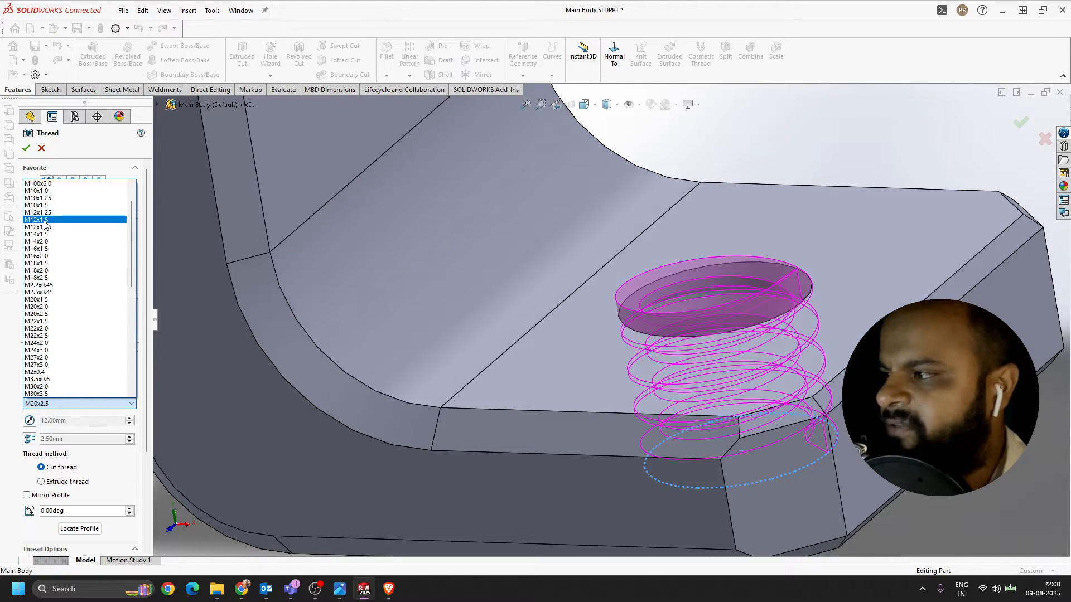
click(38, 220)
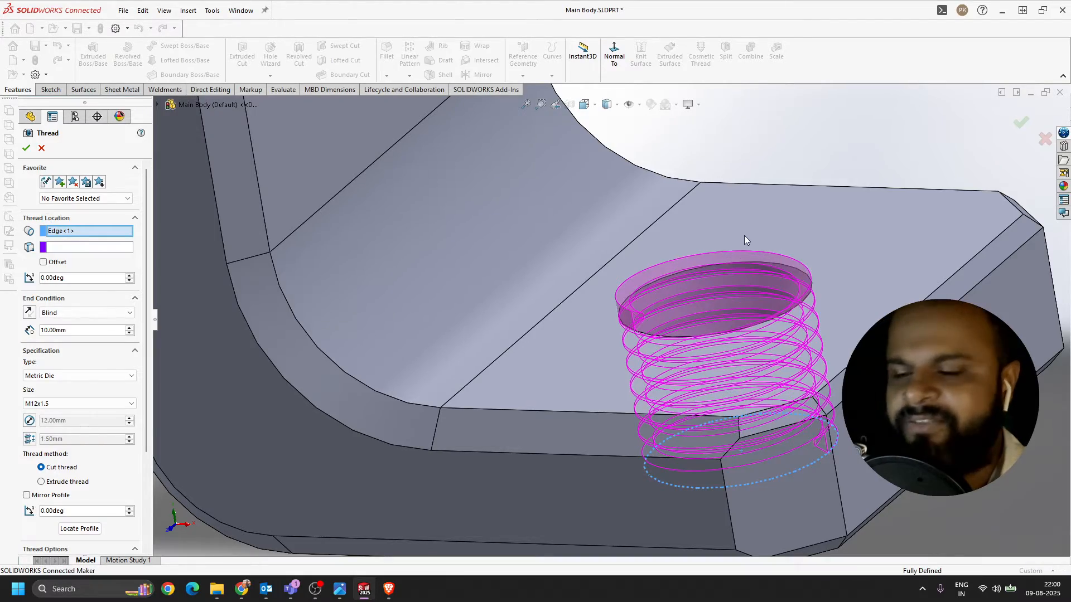
- Examine the Metric Die thread profile up close where the preview meets the hole's upper rim
scroll(632, 325, up, 3)
scroll(630, 325, down, 7)
mouse_move(599, 322)
middle_down()
mouse_move(577, 397)
mouse_move(613, 415)
mouse_move(591, 363)
mouse_move(596, 334)
middle_up()
scroll(620, 333, down, 3)
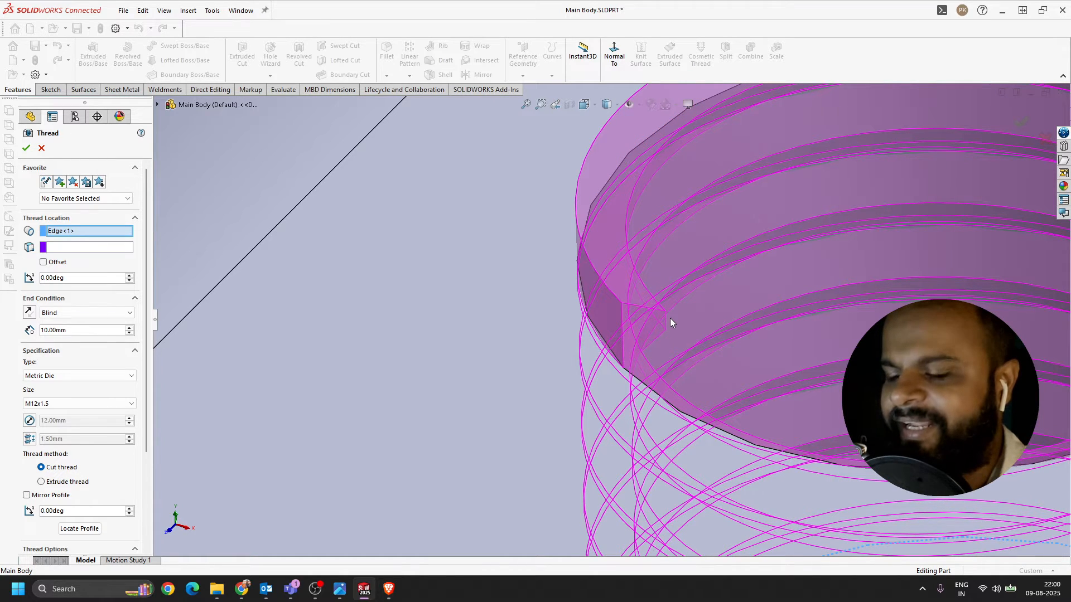
scroll(647, 307, up, 5)
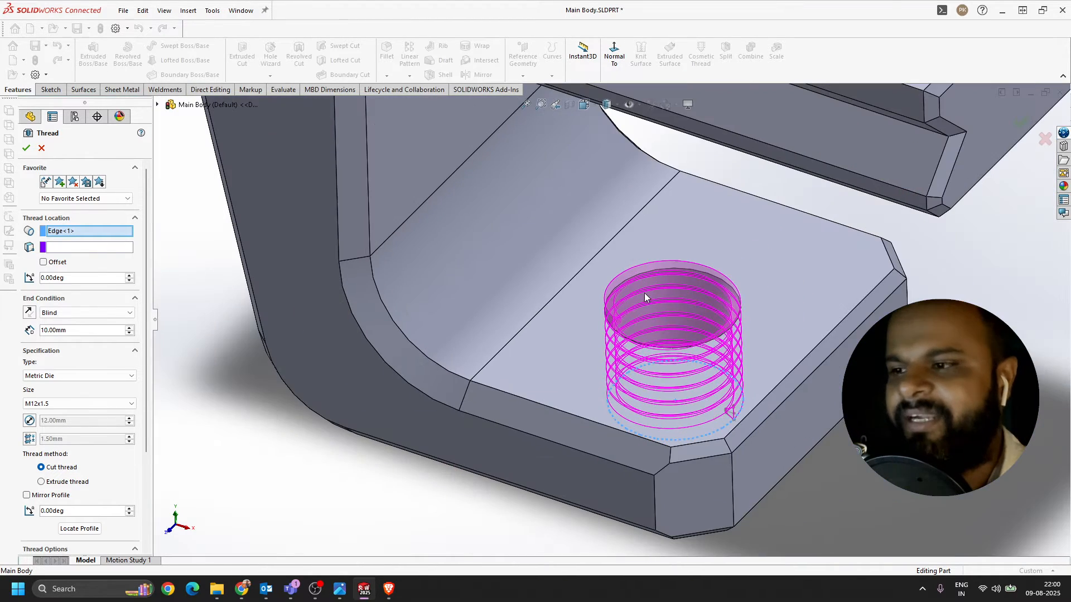
middle_drag(644, 293, 598, 320)
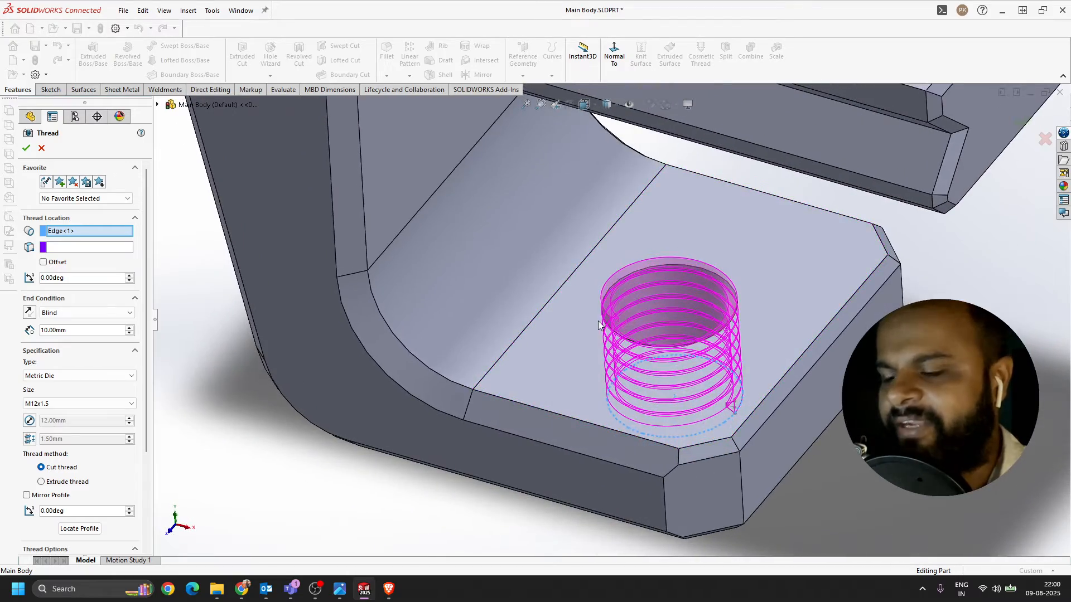
scroll(599, 320, down, 3)
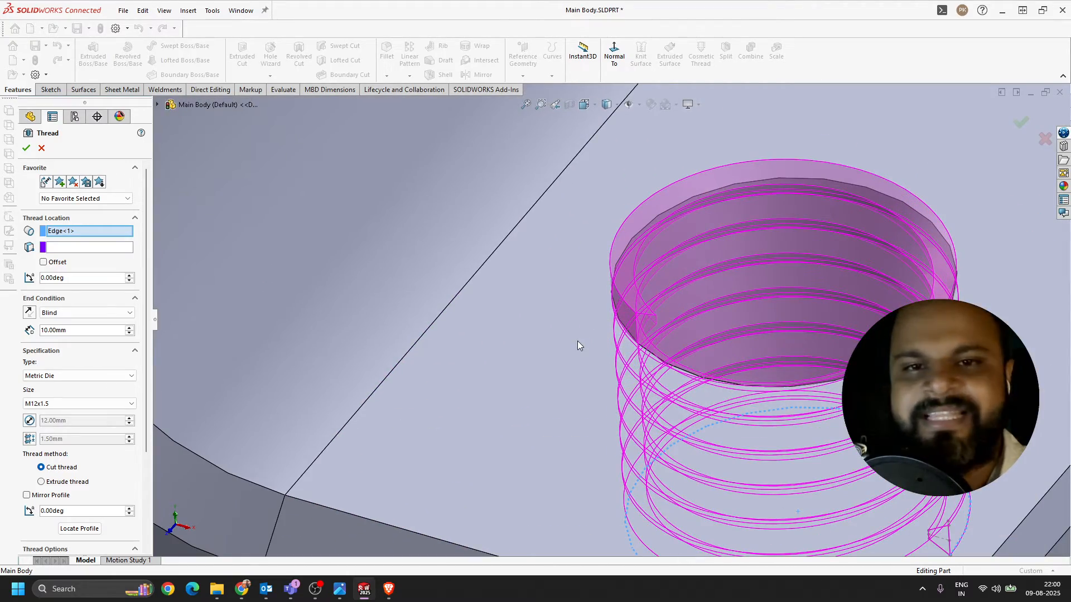
middle_drag(579, 342, 537, 337)
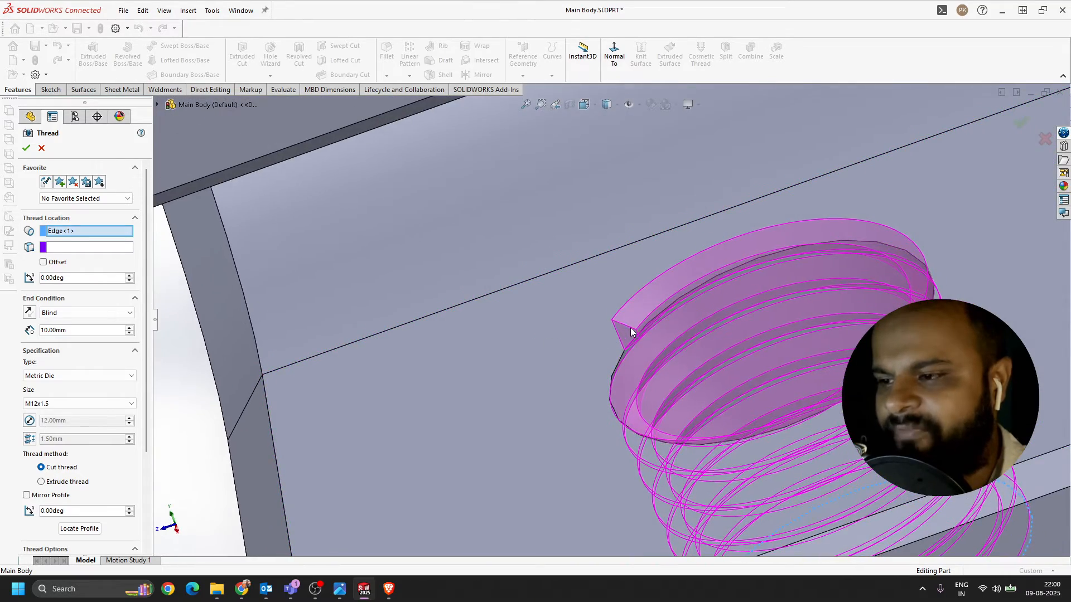
scroll(631, 332, down, 3)
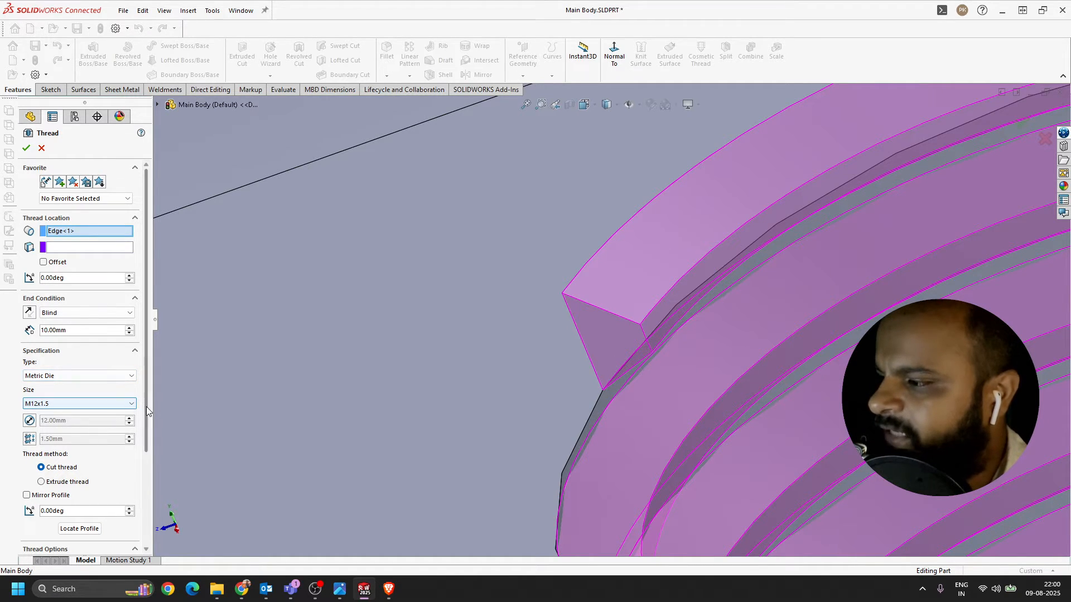
- Change the thread type to Metric Tap
scroll(144, 439, down, 2)
scroll(143, 451, down, 2)
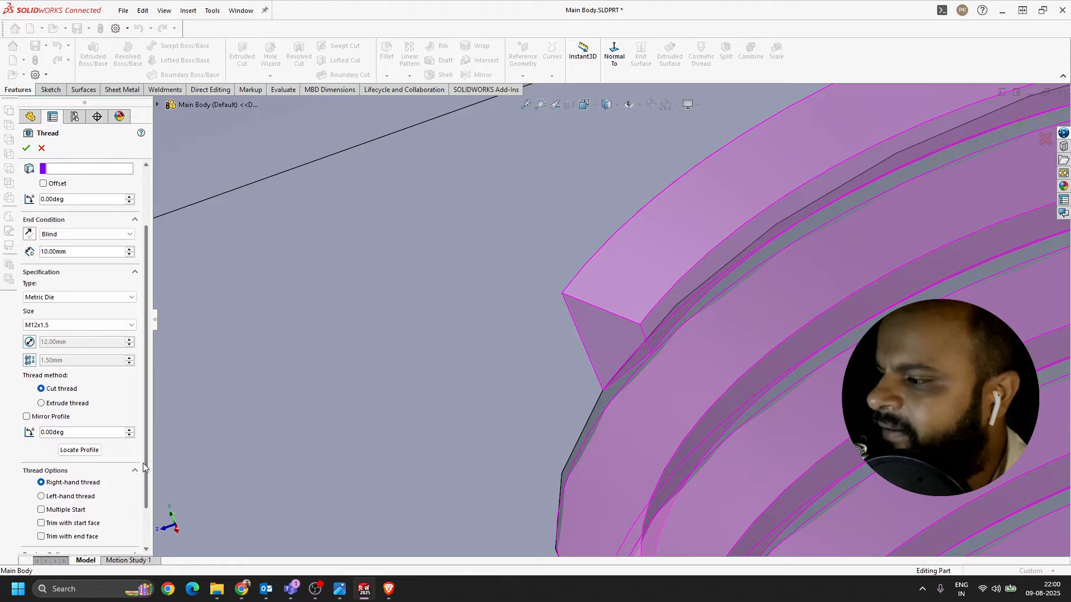
click(58, 292)
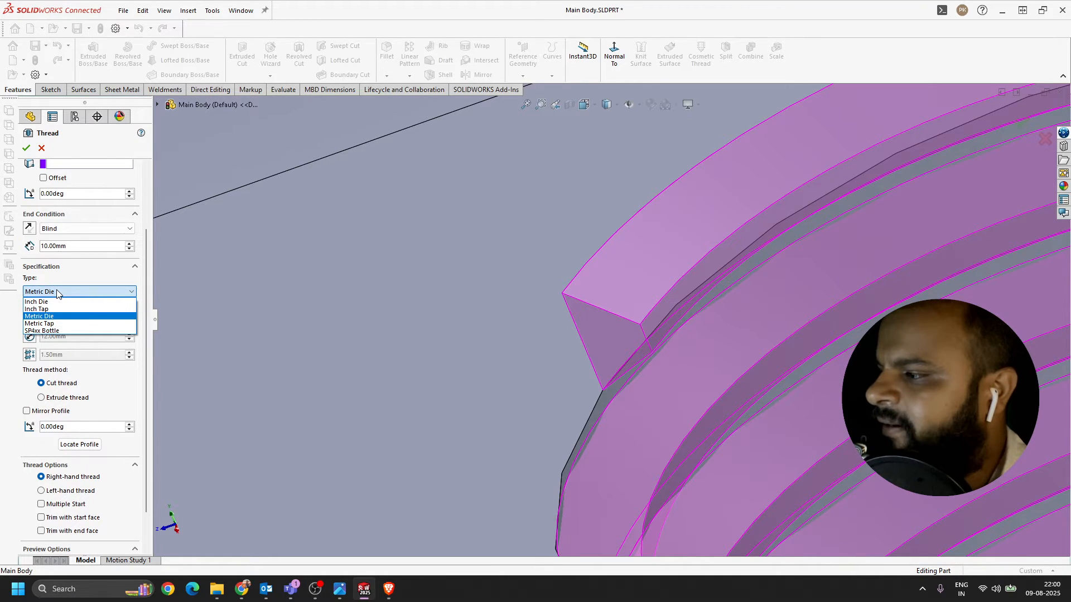
click(56, 323)
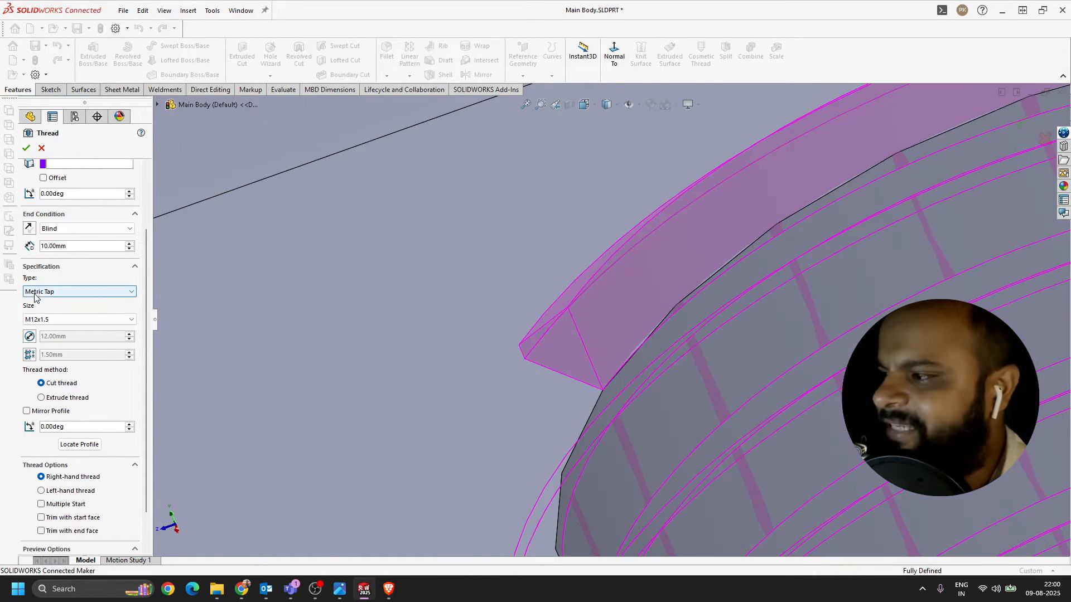
- Examine the Metric Tap thread profile around the hole's wall and review the remaining thread settings
scroll(629, 321, up, 6)
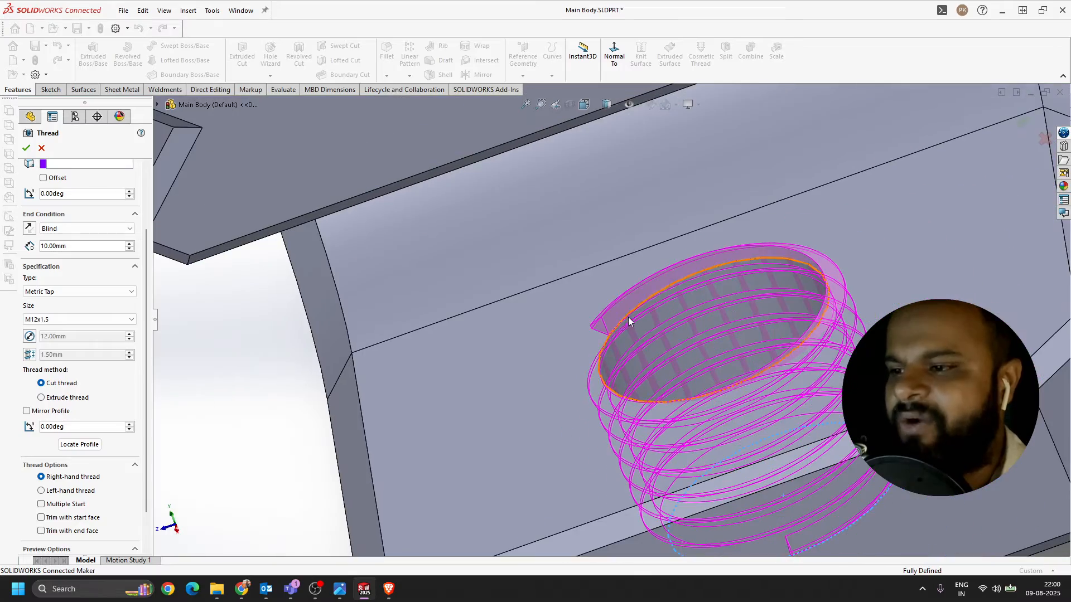
middle_drag(587, 389, 634, 354)
scroll(541, 364, down, 3)
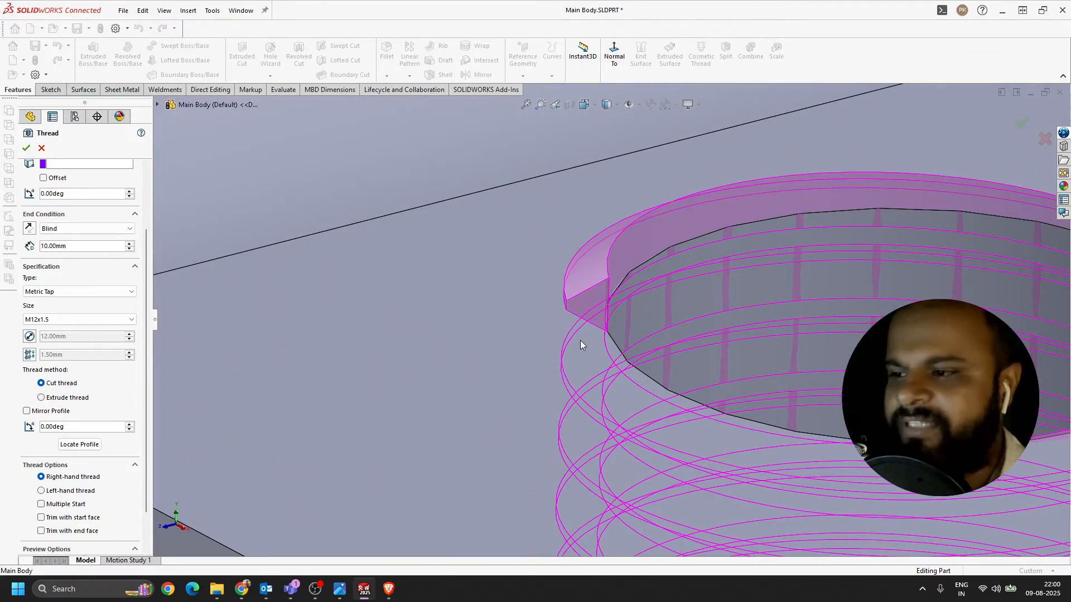
middle_drag(580, 341, 540, 363)
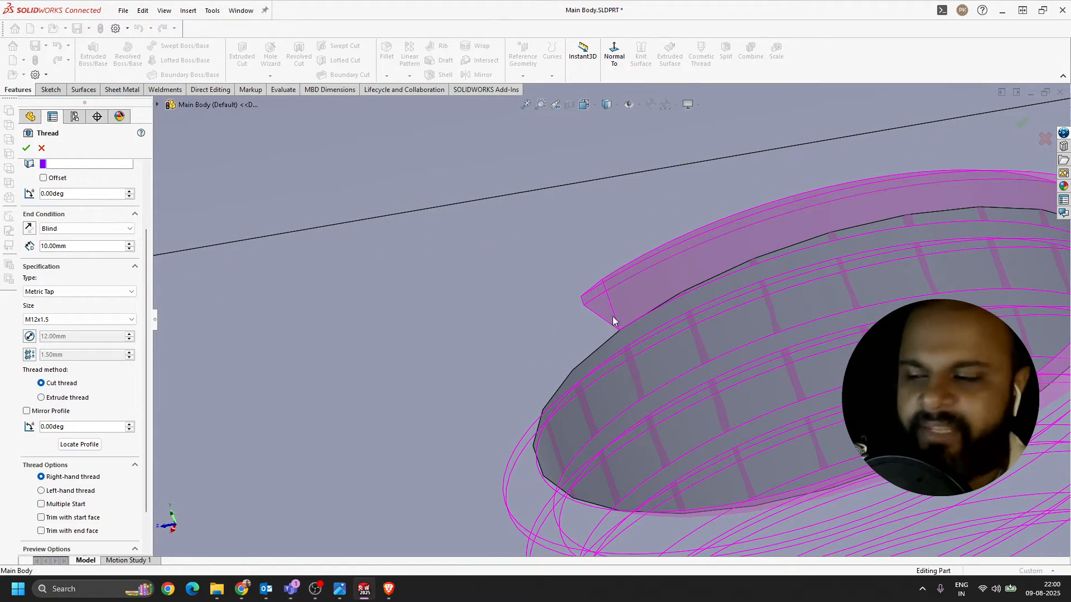
scroll(618, 321, up, 6)
scroll(637, 340, down, 3)
middle_drag(638, 371, 616, 339)
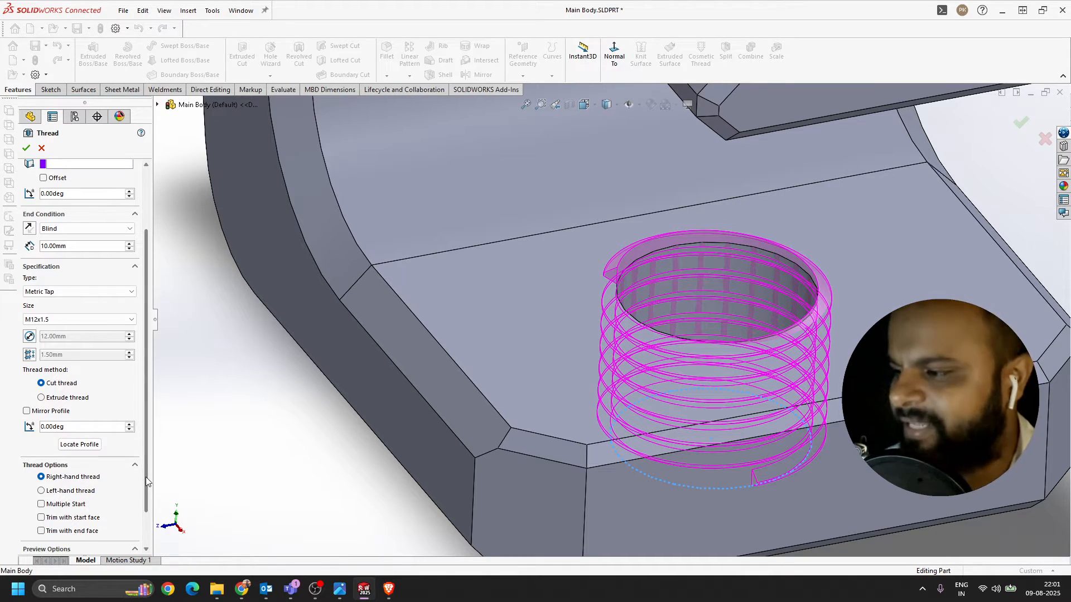
drag(146, 477, 143, 507)
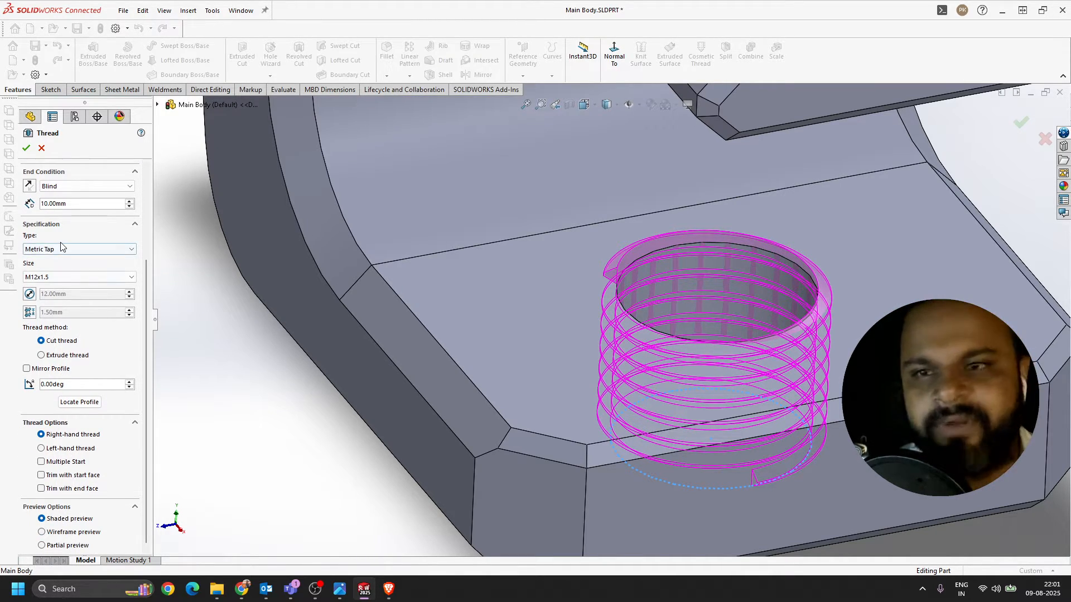
drag(147, 394, 149, 285)
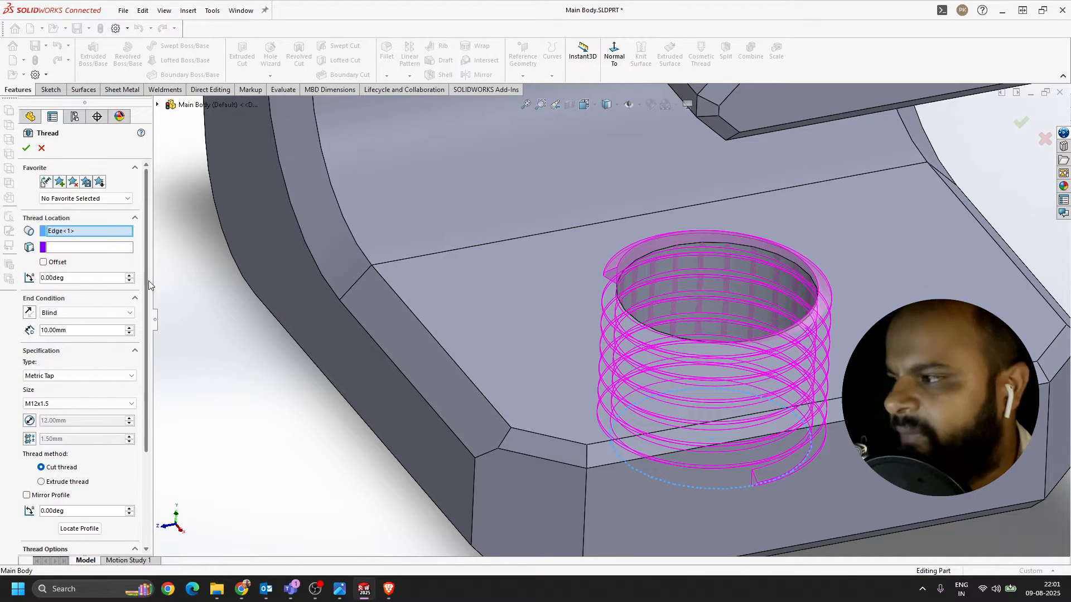
- Create the M12x1.5 cut thread in the dowel hole, blind to 10 mm, and view it from below the lower arm
click(26, 148)
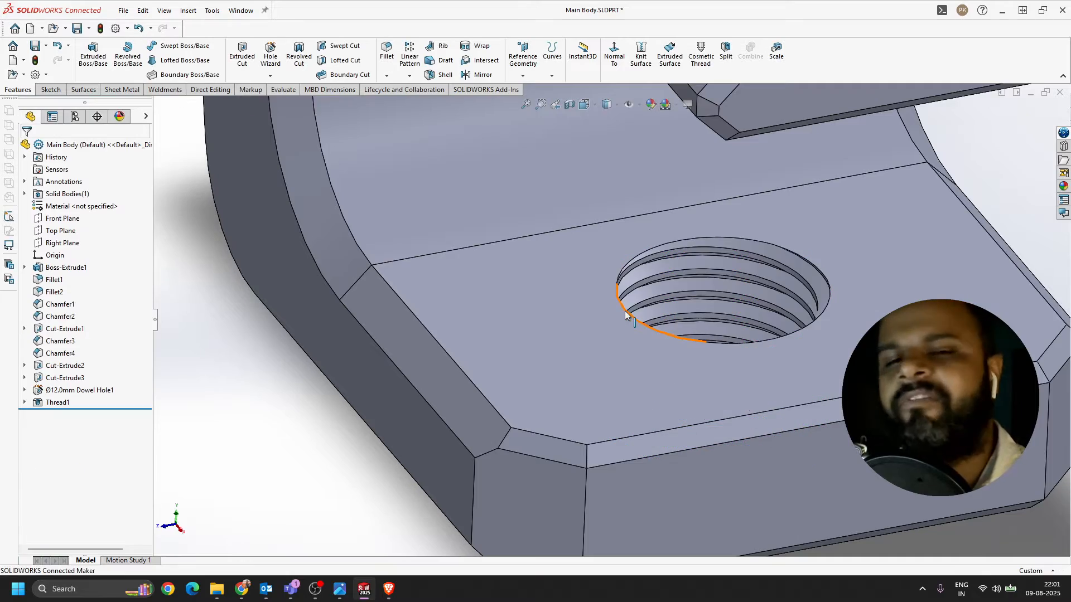
scroll(807, 276, up, 2)
middle_drag(730, 430, 665, 238)
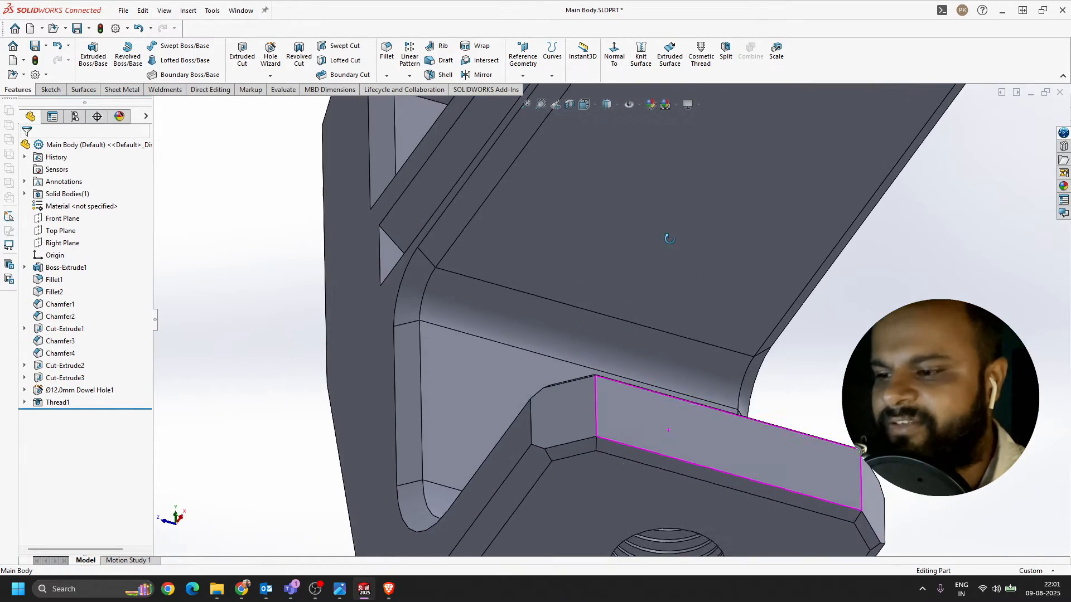
- Examine the threaded hole in the lower arm and the complete Main Body from the front and side
scroll(662, 372, up, 6)
scroll(663, 373, down, 5)
middle_drag(585, 402, 712, 370)
scroll(711, 370, up, 5)
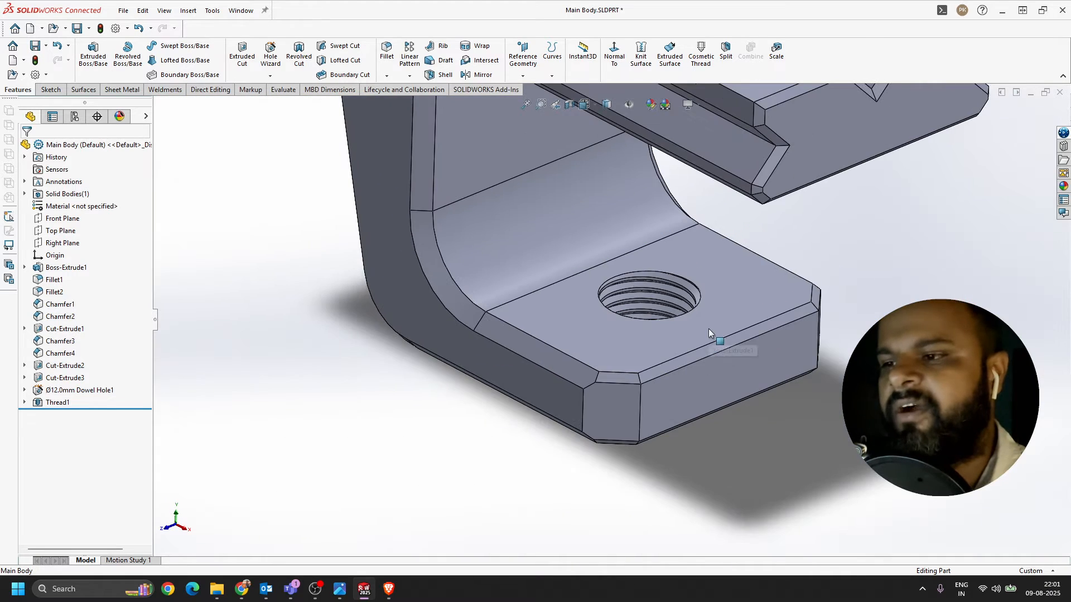
scroll(655, 279, down, 4)
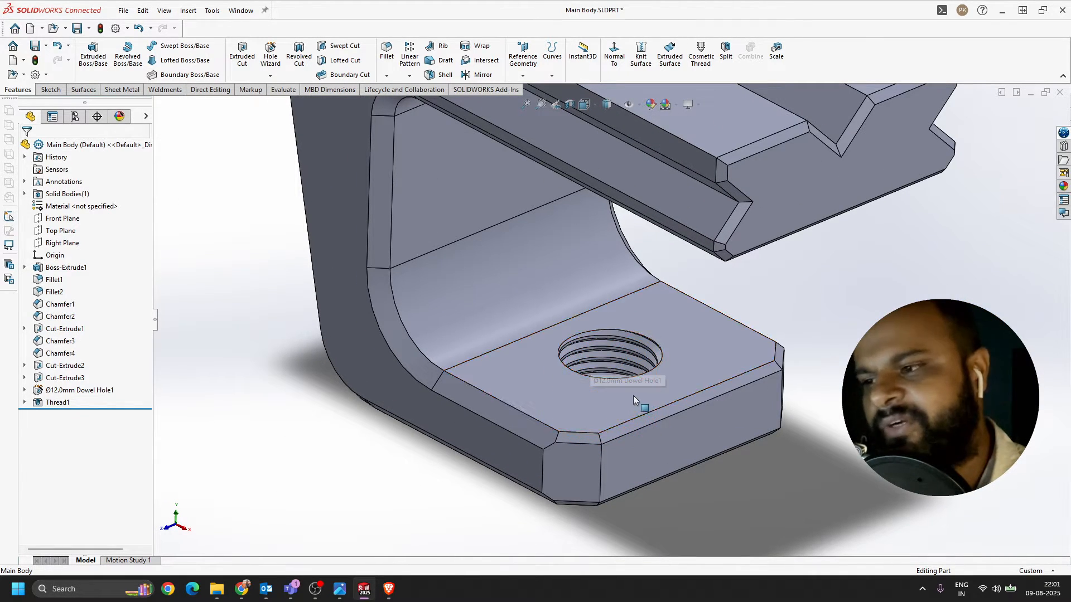
scroll(610, 384, up, 3)
scroll(792, 350, up, 1)
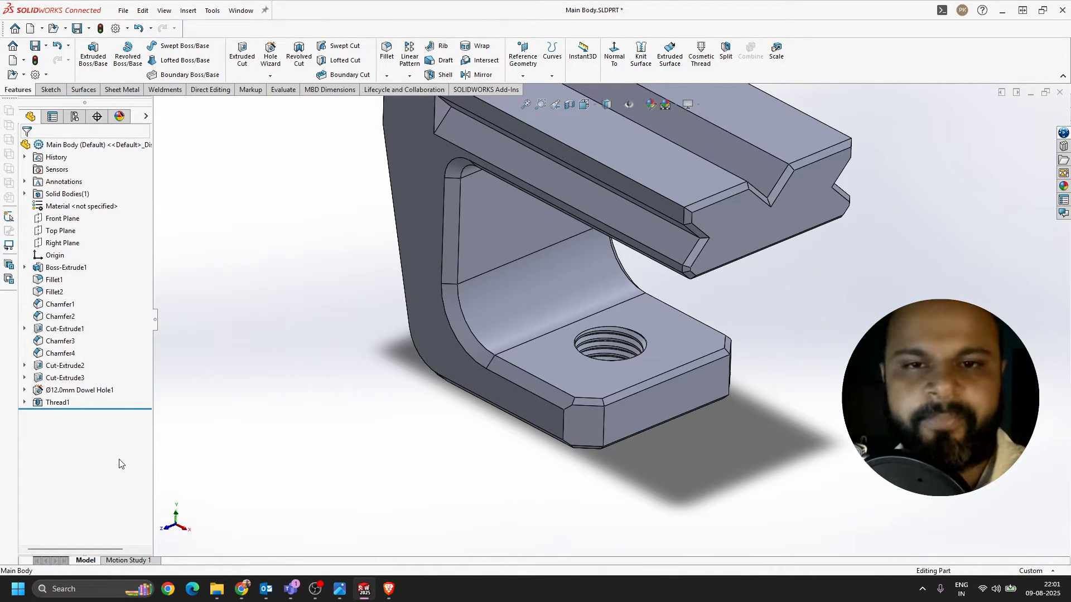
scroll(372, 426, up, 6)
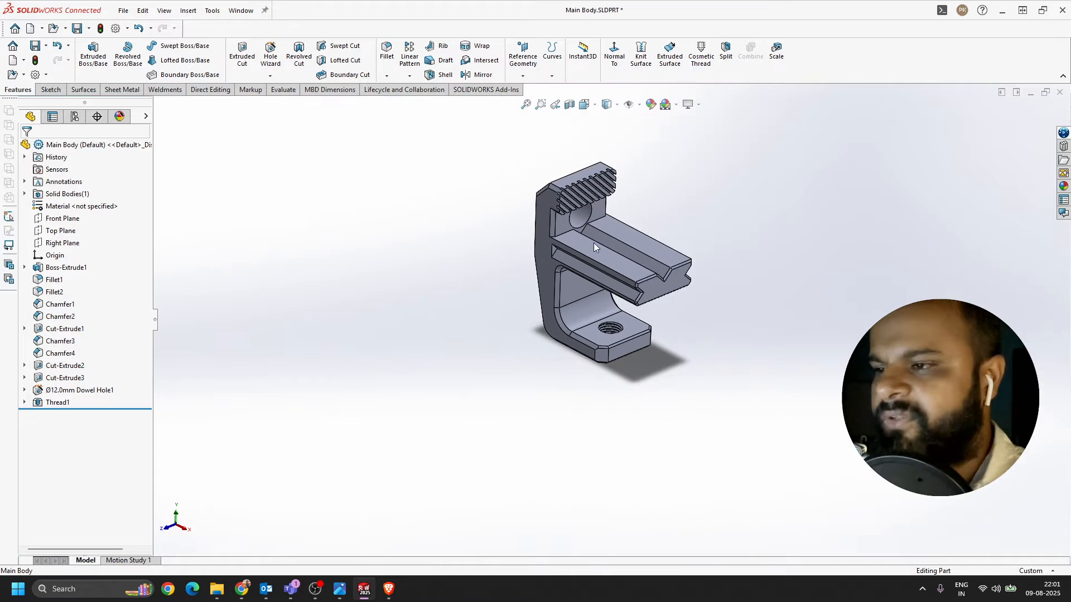
scroll(667, 224, down, 4)
middle_drag(463, 254, 734, 262)
scroll(454, 301, up, 3)
middle_drag(687, 254, 640, 289)
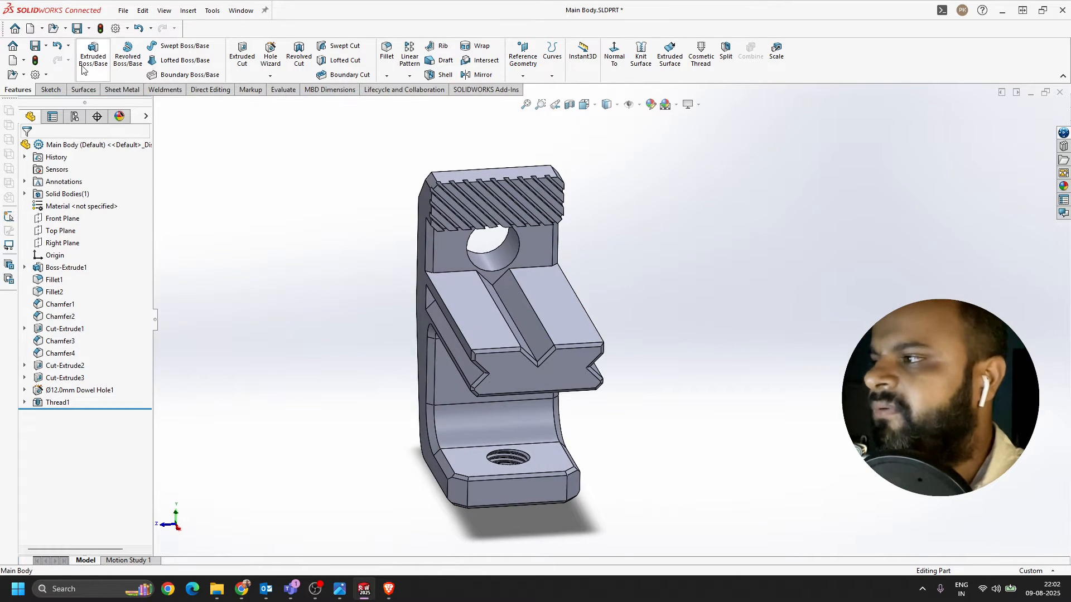
- Save the Main Body part with a rebuild and close it
click(77, 29)
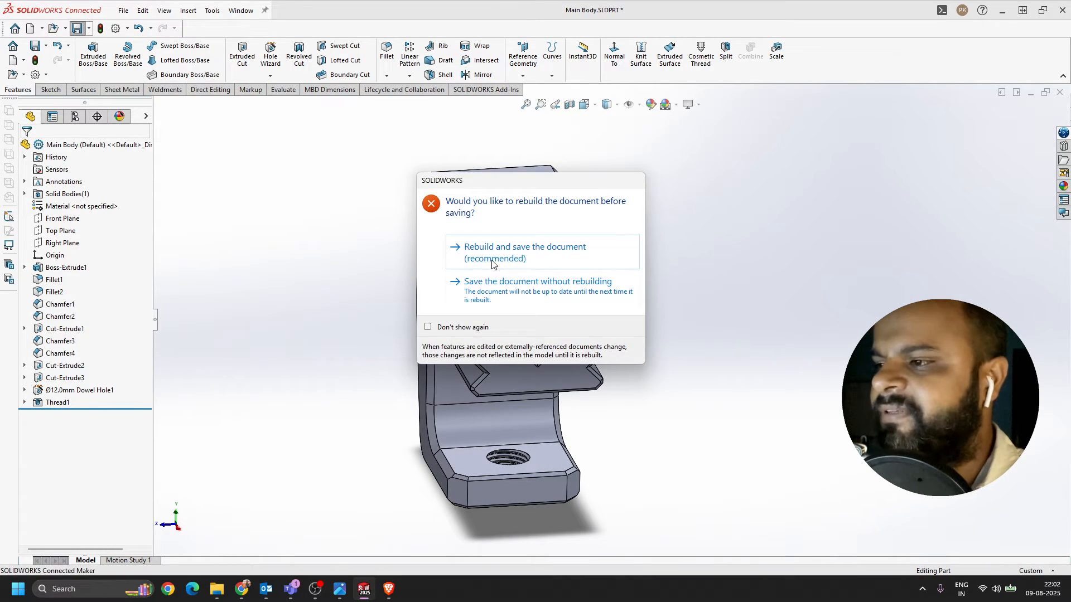
click(574, 254)
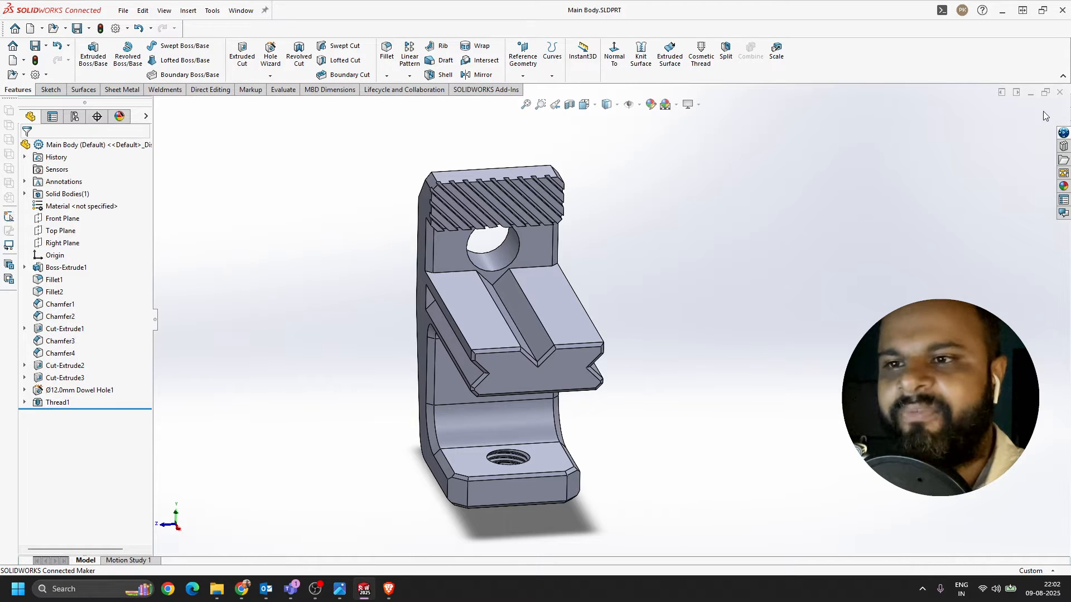
click(1060, 93)
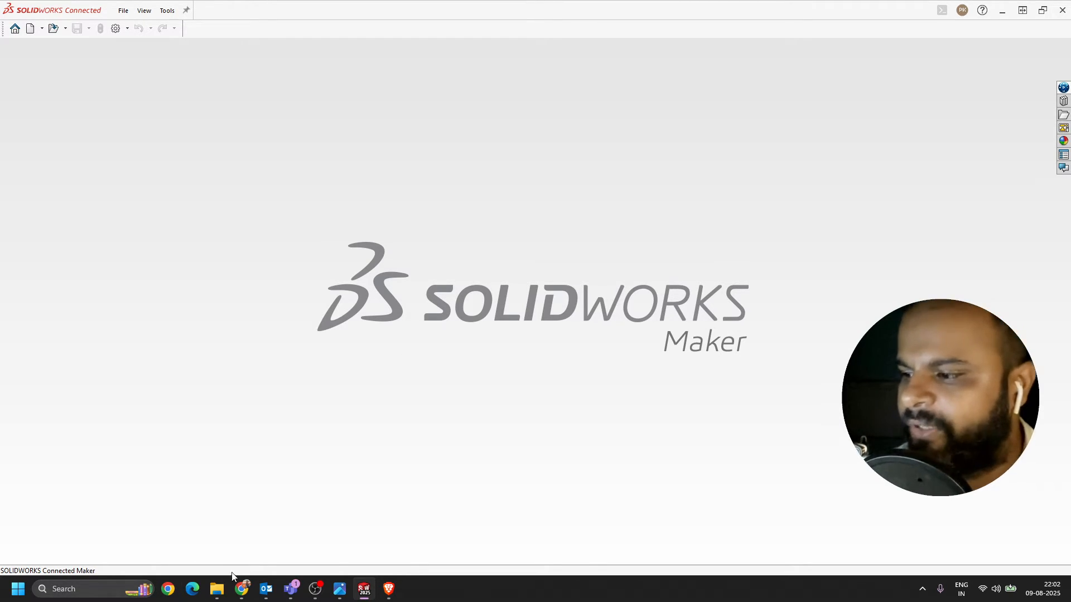
- Check the Assignment 4 part drawing in the Brave browser and return to SOLIDWORKS
click(388, 588)
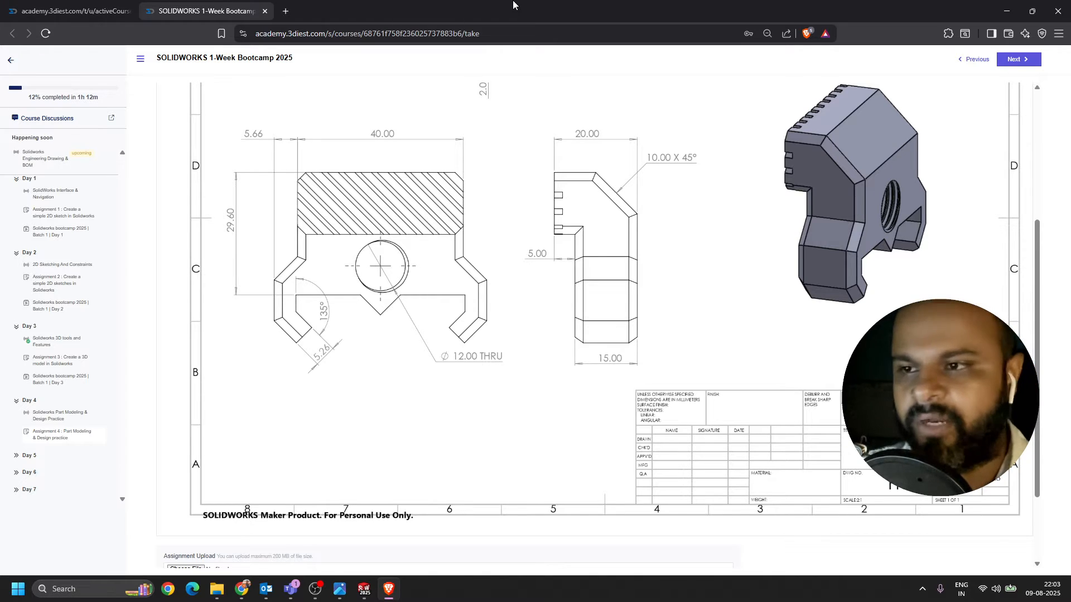
click(1006, 12)
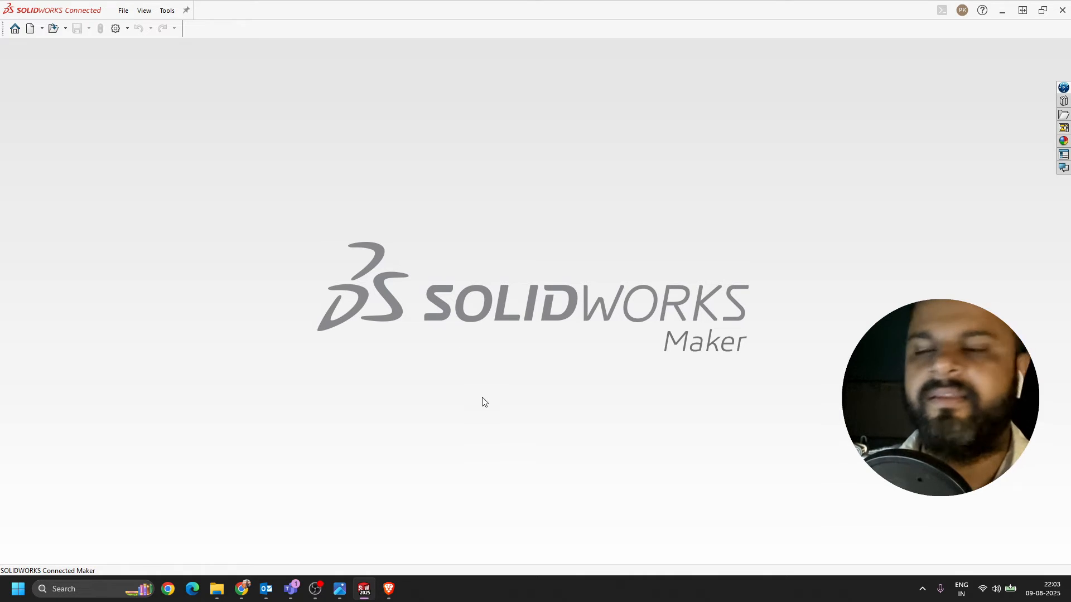
- Create a new assembly document
click(120, 13)
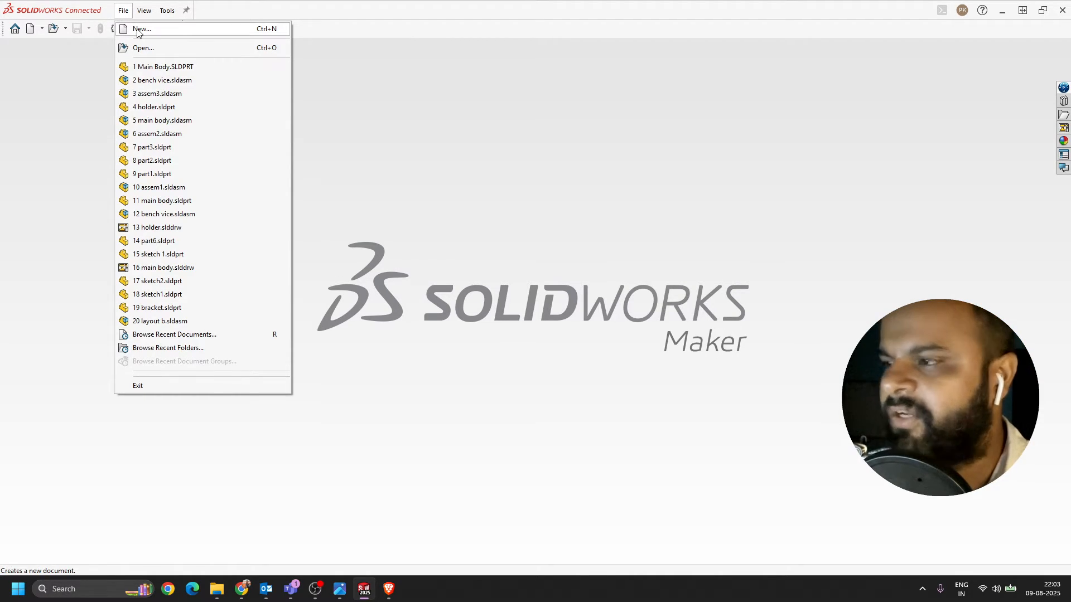
click(138, 28)
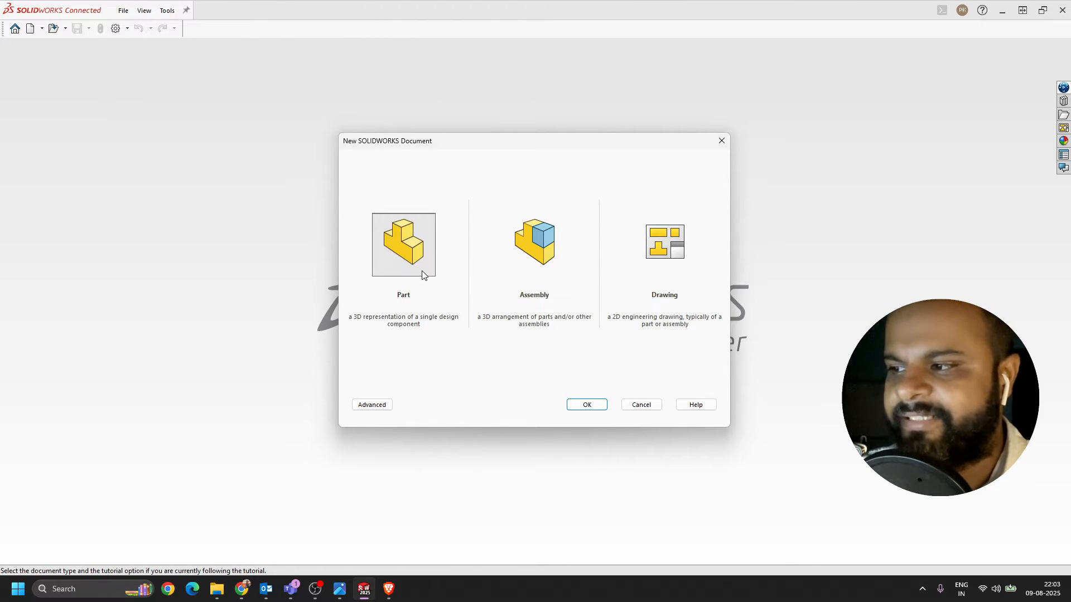
click(512, 273)
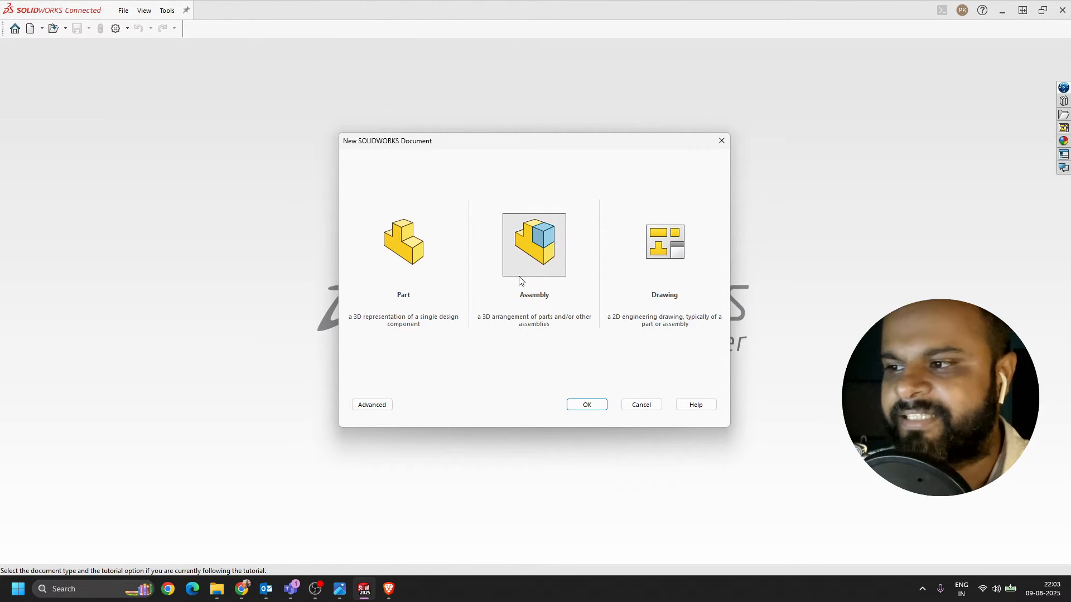
click(586, 406)
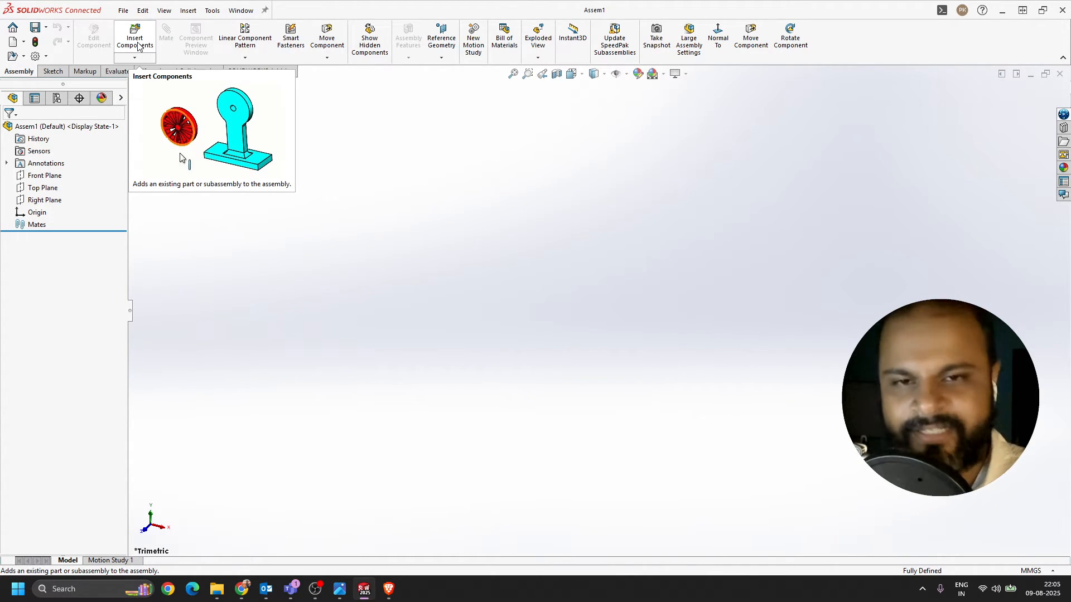
- Start inserting a component and load Main Body.SLDPRT from the Solidworks project folder
click(136, 47)
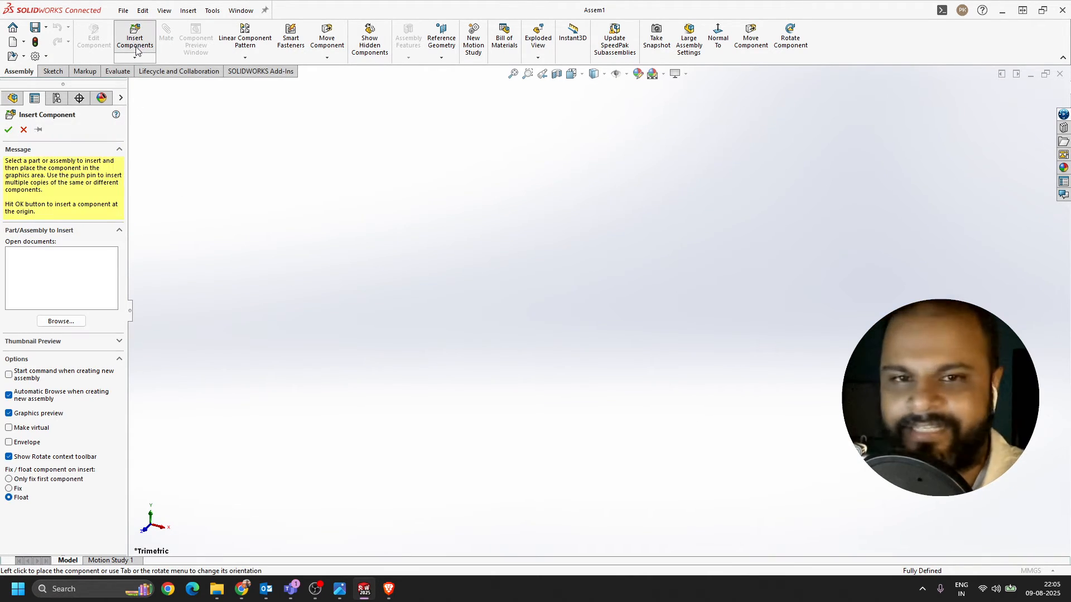
click(61, 322)
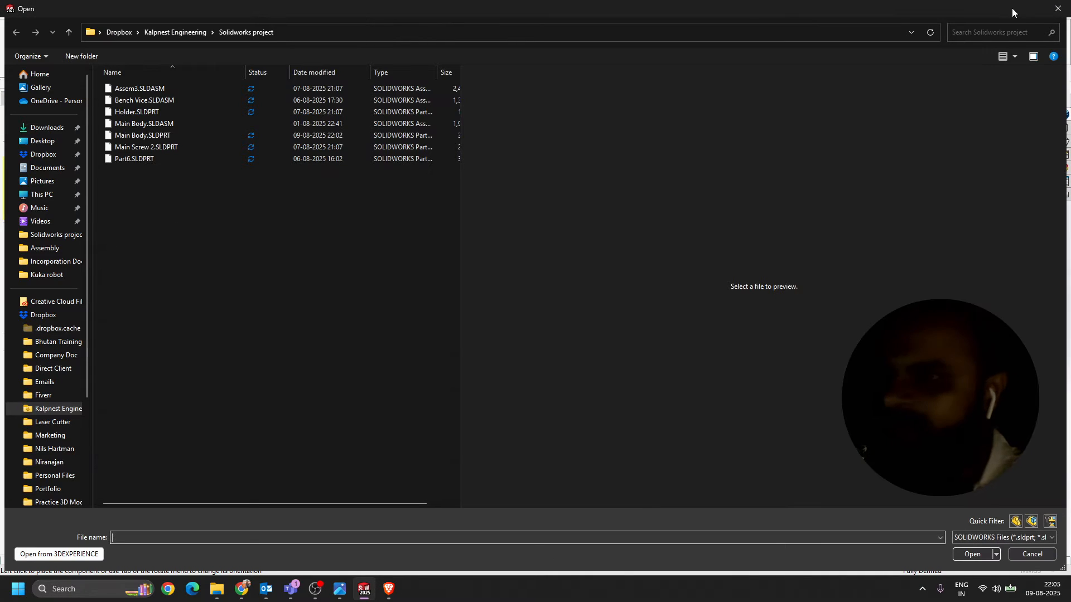
key(Escape)
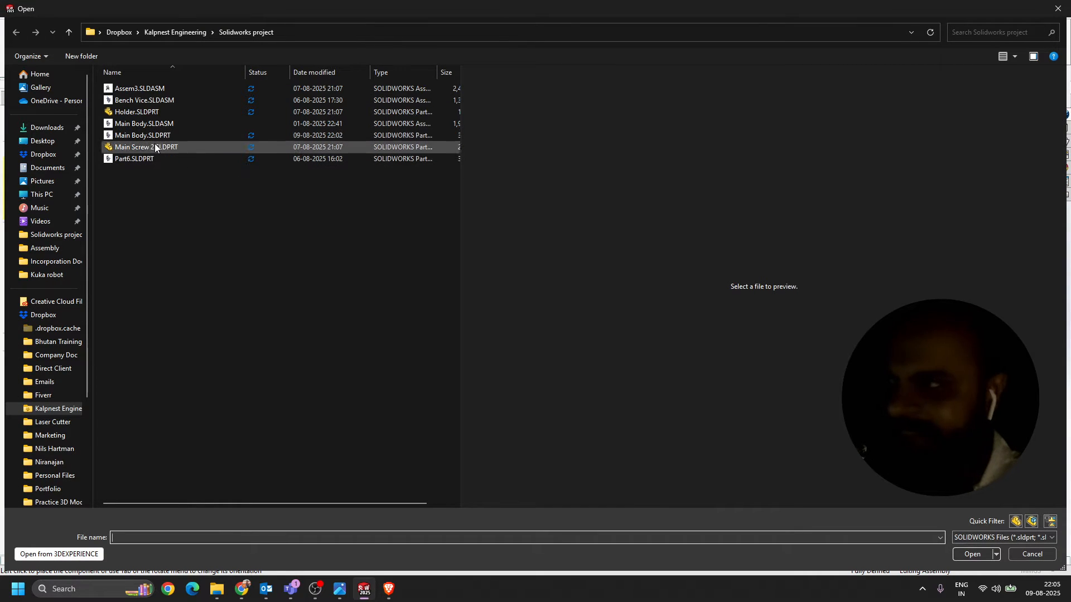
drag(460, 259, 628, 264)
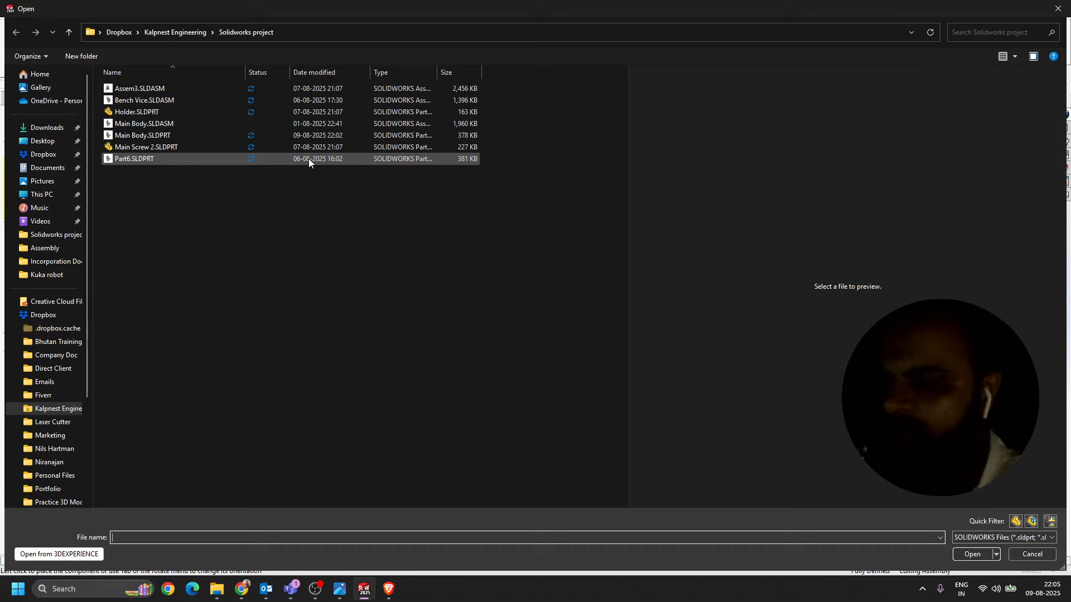
click(306, 135)
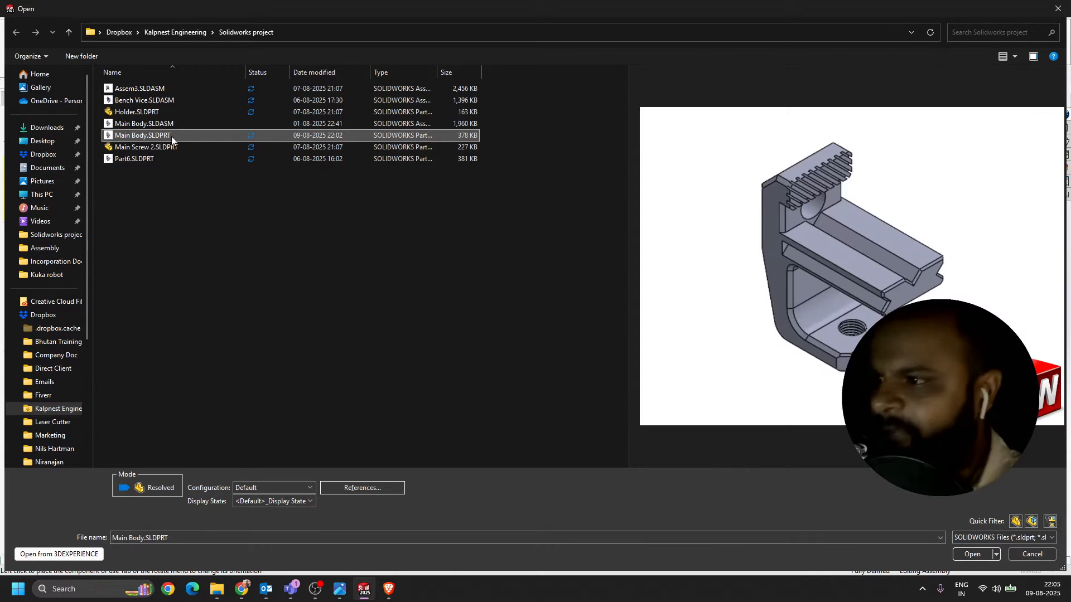
click(973, 554)
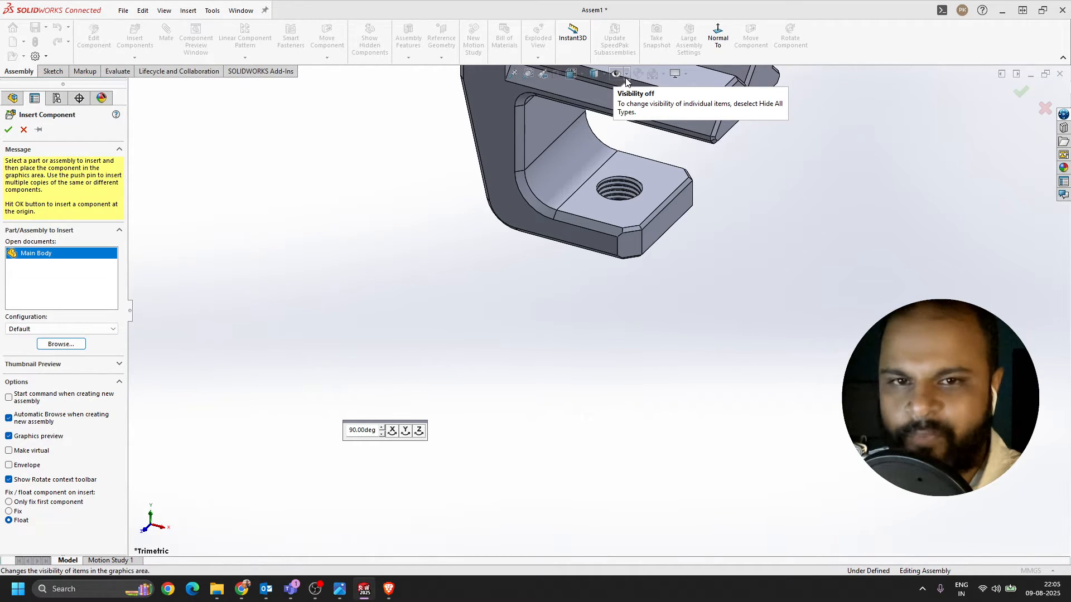
- Turn on the display of origins and place the floating Main Body with its origin on the assembly origin
click(625, 78)
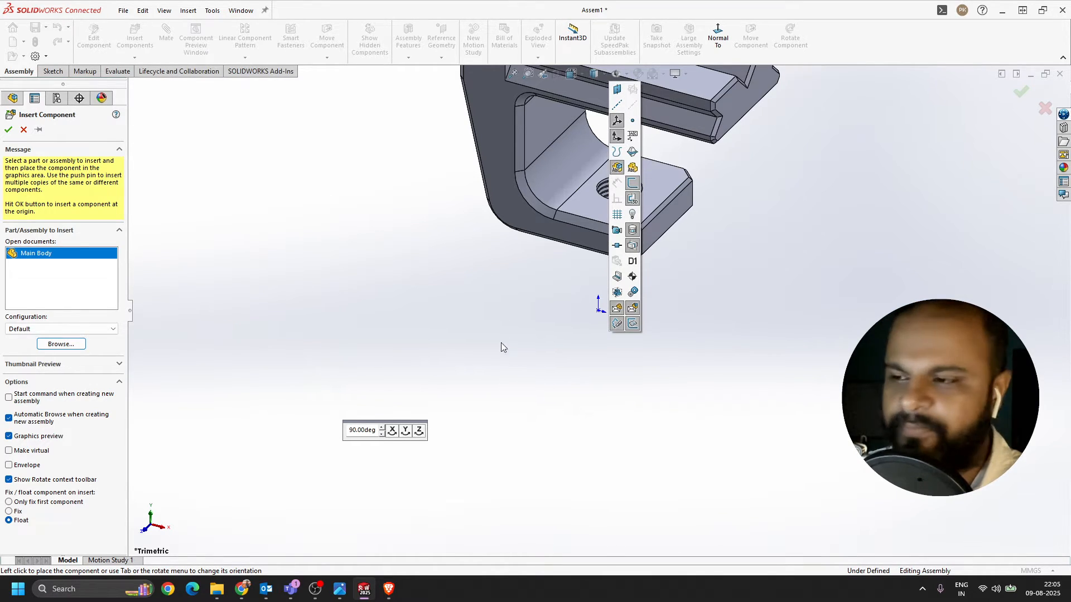
click(626, 74)
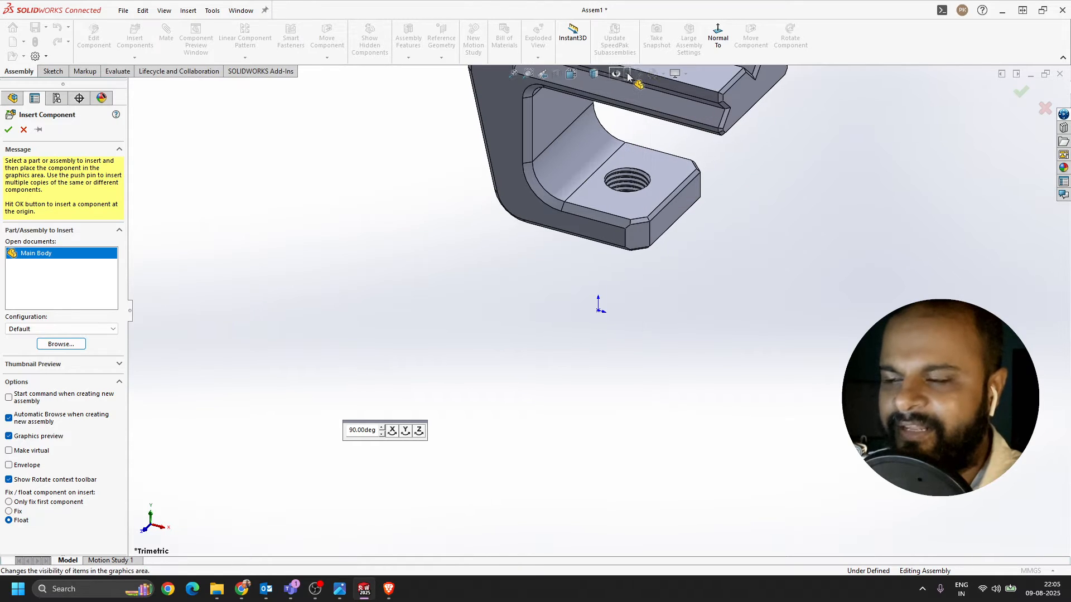
scroll(608, 262, up, 3)
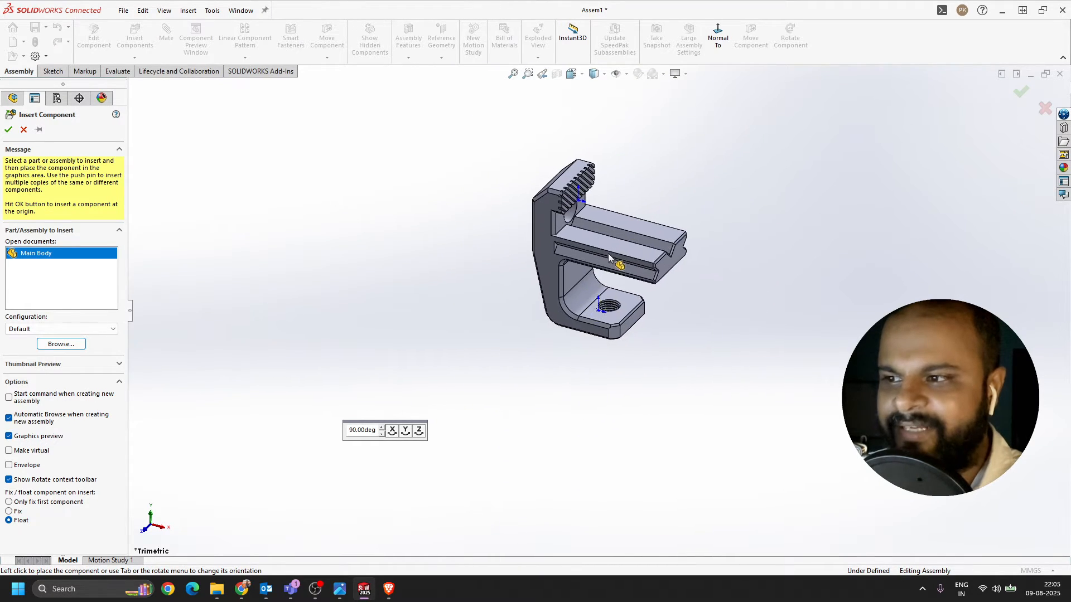
scroll(602, 259, down, 3)
scroll(598, 279, down, 2)
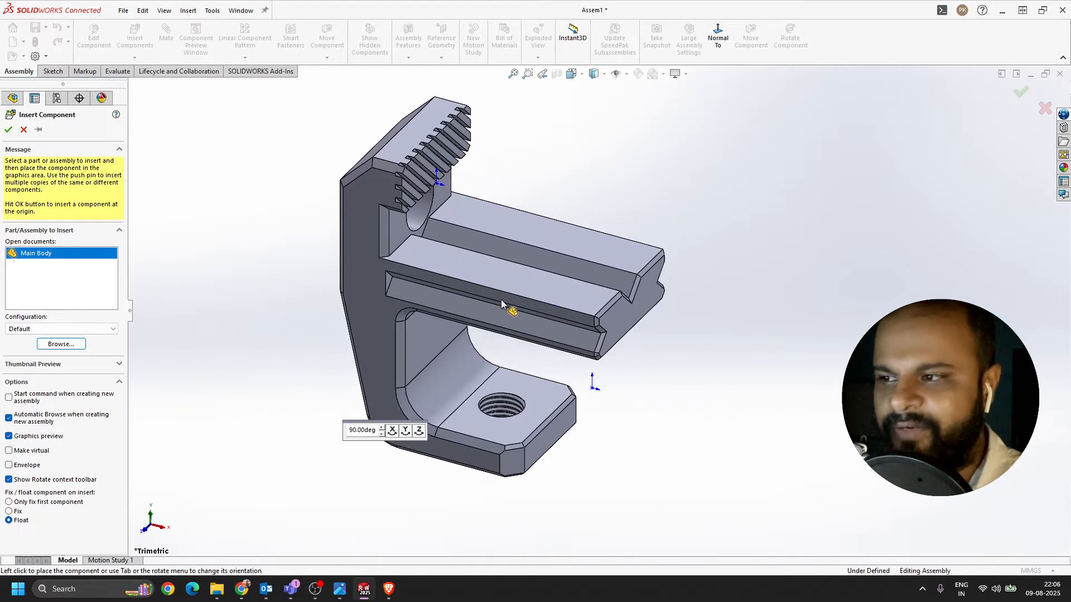
scroll(714, 412, up, 4)
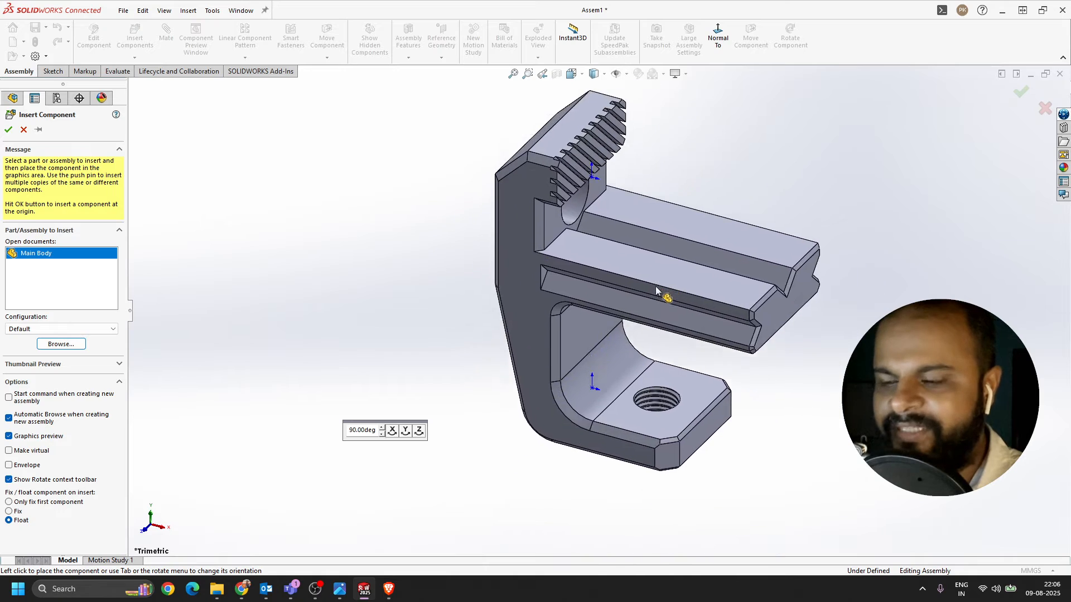
scroll(641, 304, down, 5)
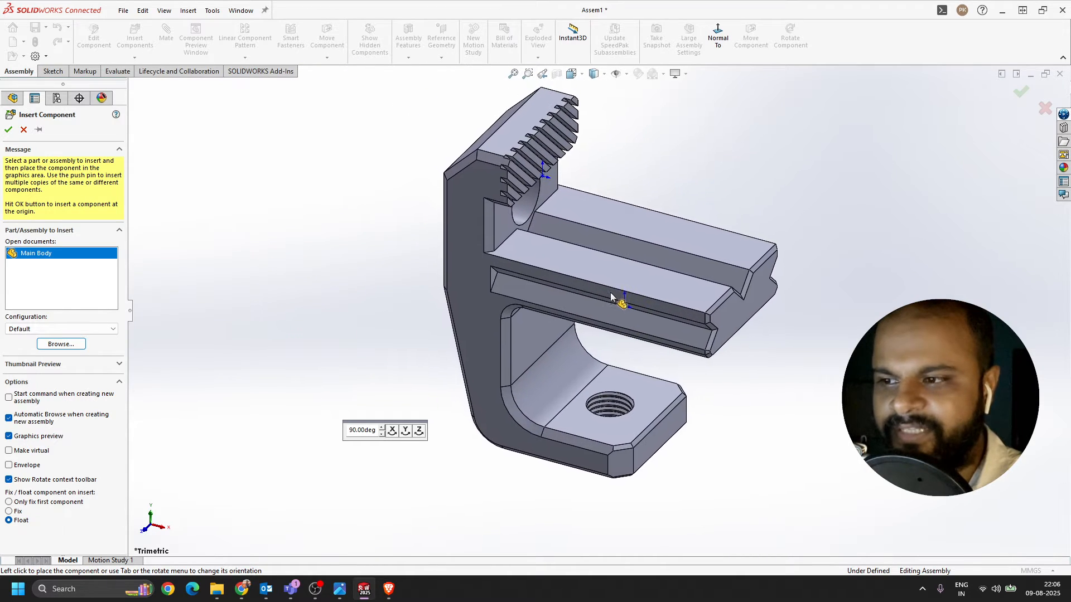
scroll(618, 303, down, 3)
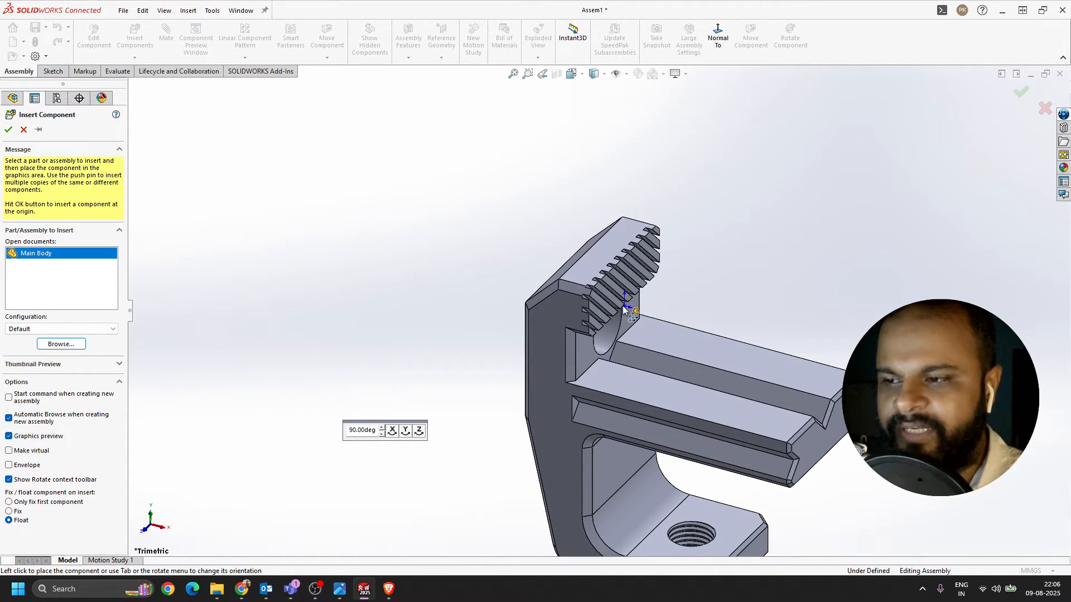
click(622, 305)
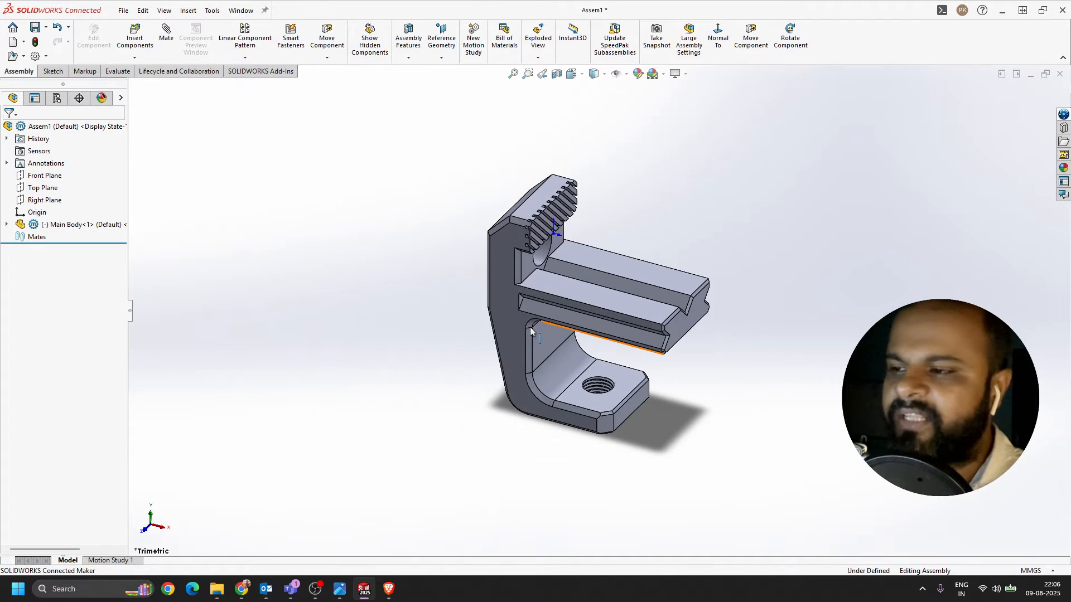
- Examine the Main Body placed at the assembly origin from a slightly rotated view
scroll(536, 234, down, 3)
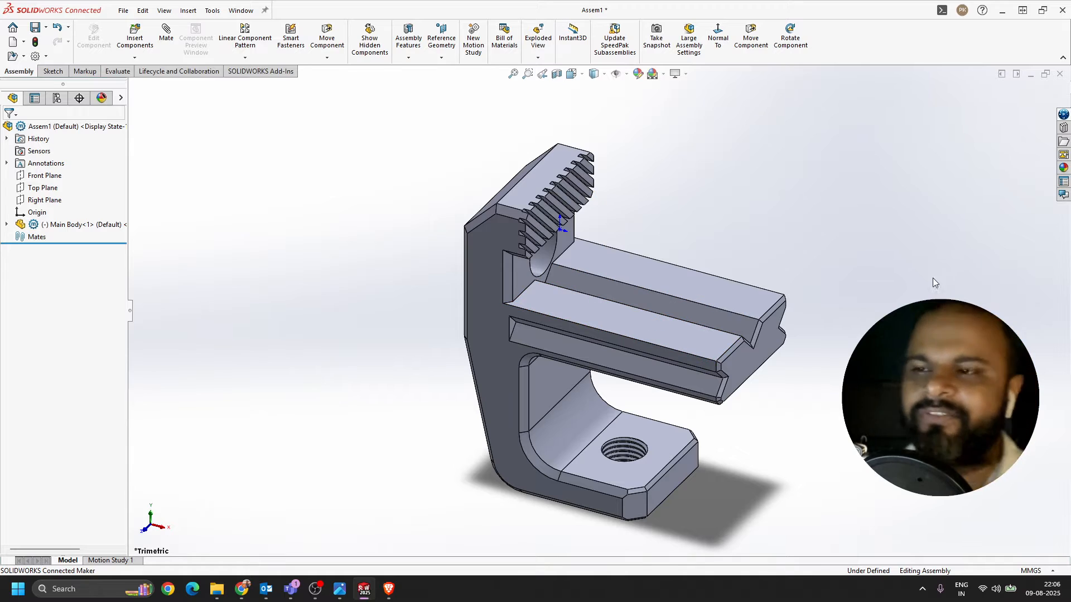
scroll(688, 299, up, 3)
scroll(488, 347, down, 2)
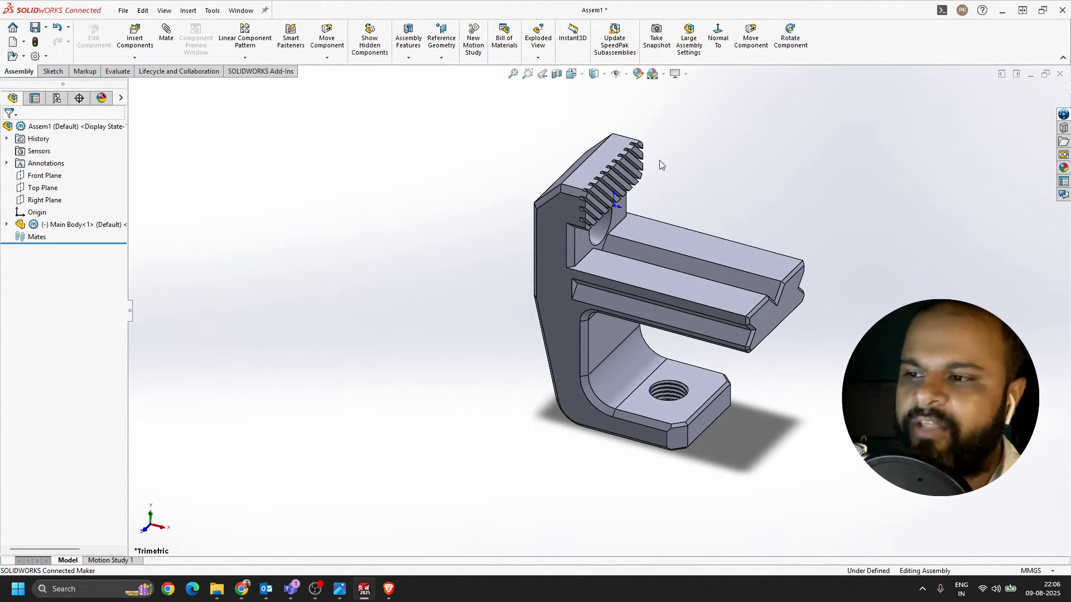
scroll(608, 297, up, 2)
scroll(797, 282, down, 3)
middle_drag(619, 385, 588, 382)
scroll(540, 375, up, 1)
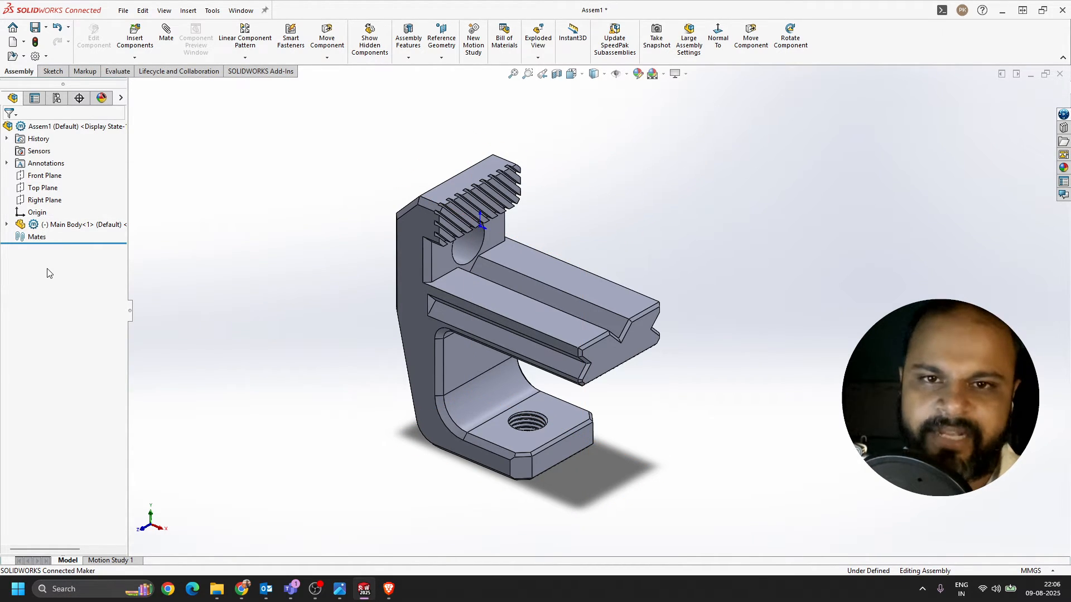
- Move the floating Main Body away from the assembly origin twice, and undo both moves
drag(437, 266, 535, 281)
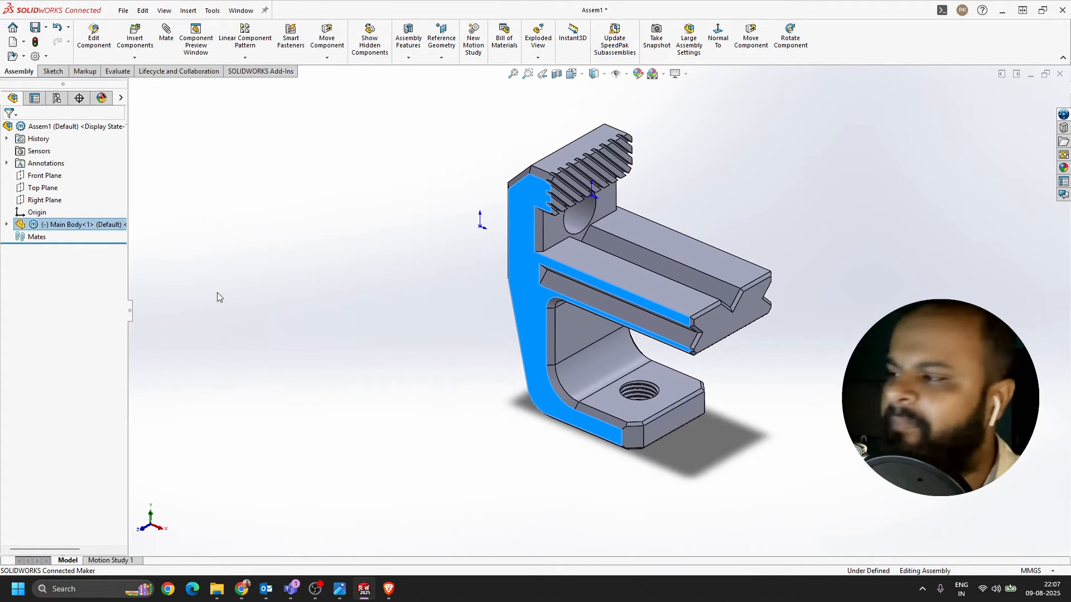
drag(691, 286, 792, 278)
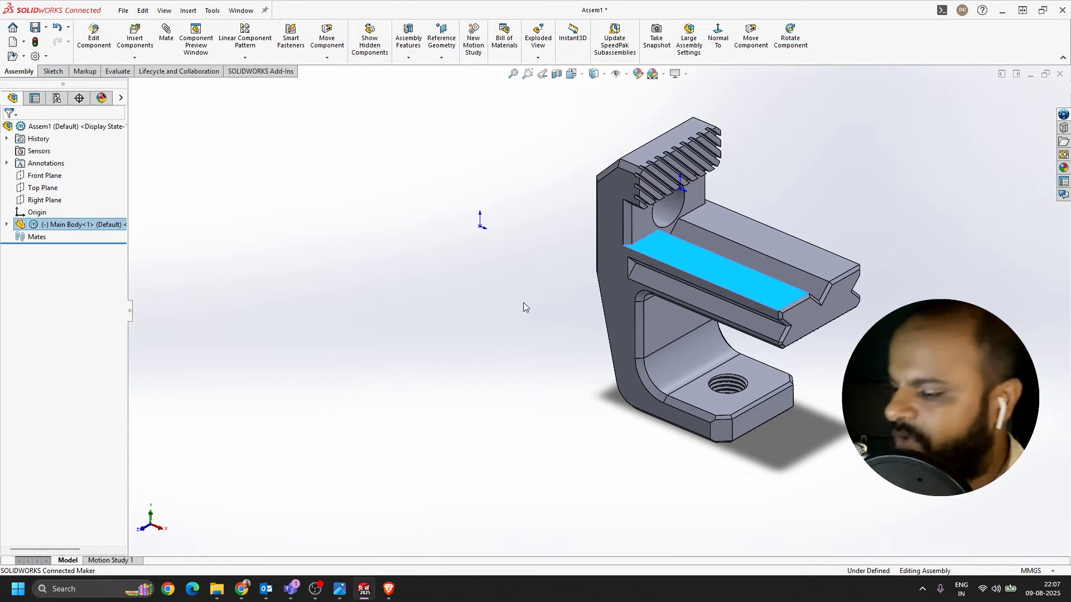
key(ctrl+z)
key(ctrl+z)
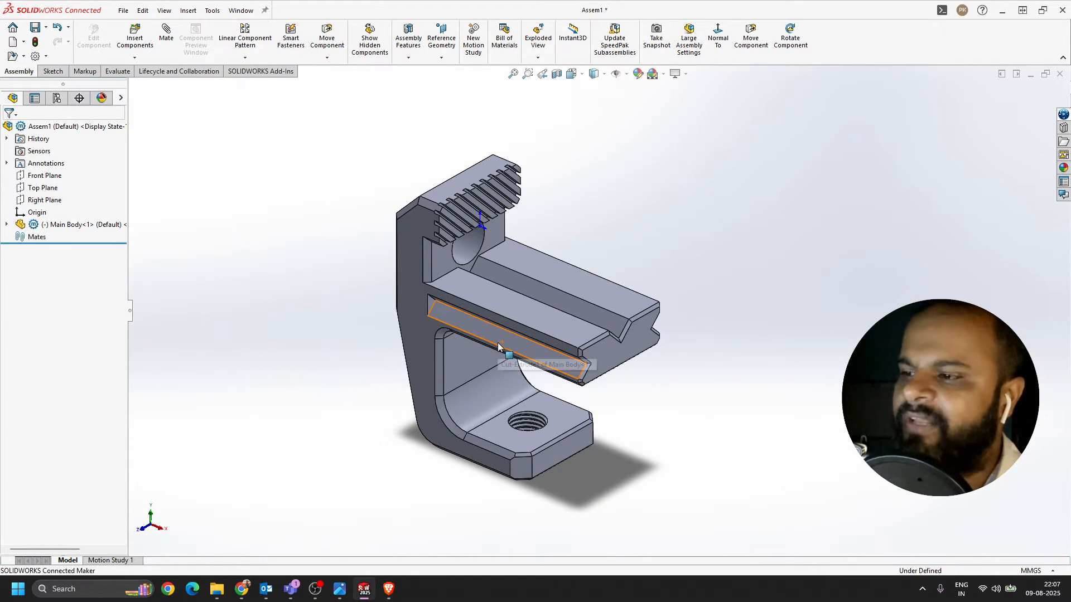
scroll(513, 319, up, 3)
scroll(511, 317, down, 3)
scroll(506, 314, up, 2)
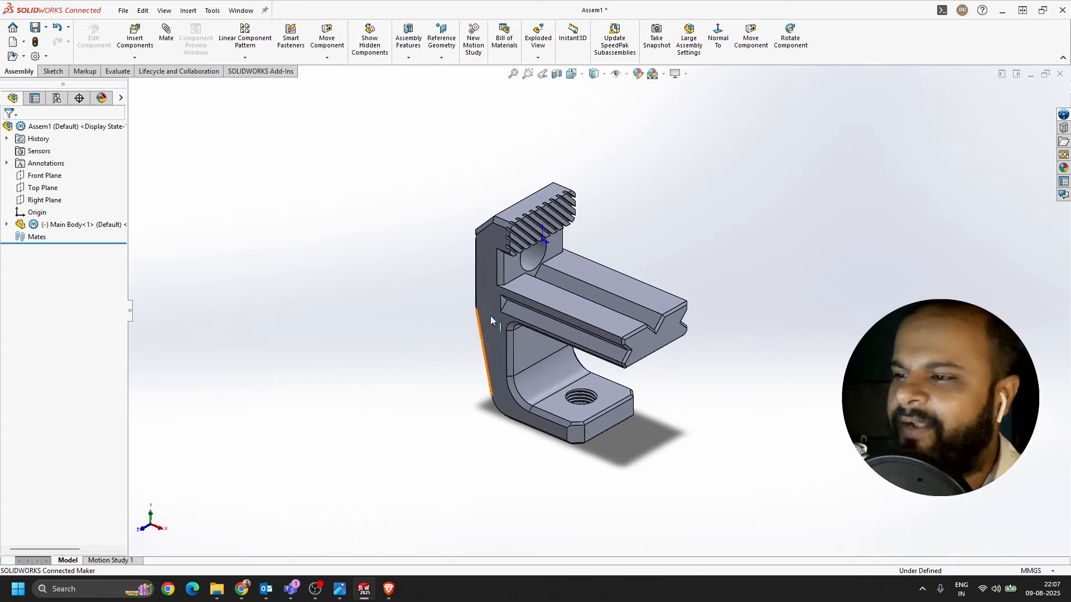
- Fix the floating Main Body in its current position in the assembly
middle_drag(550, 315, 583, 299)
scroll(511, 330, down, 3)
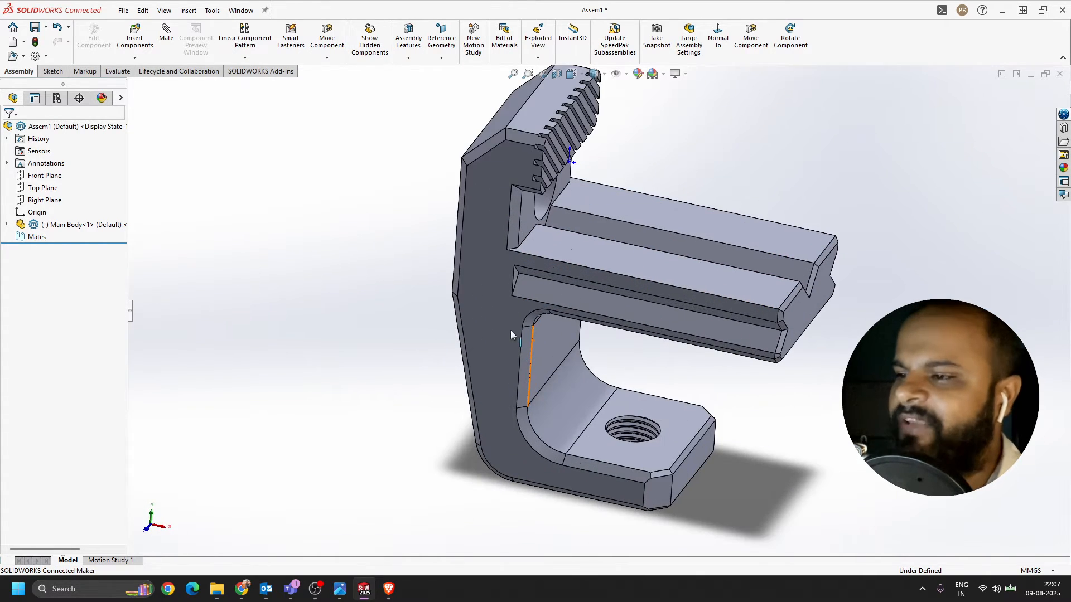
middle_drag(510, 335, 625, 347)
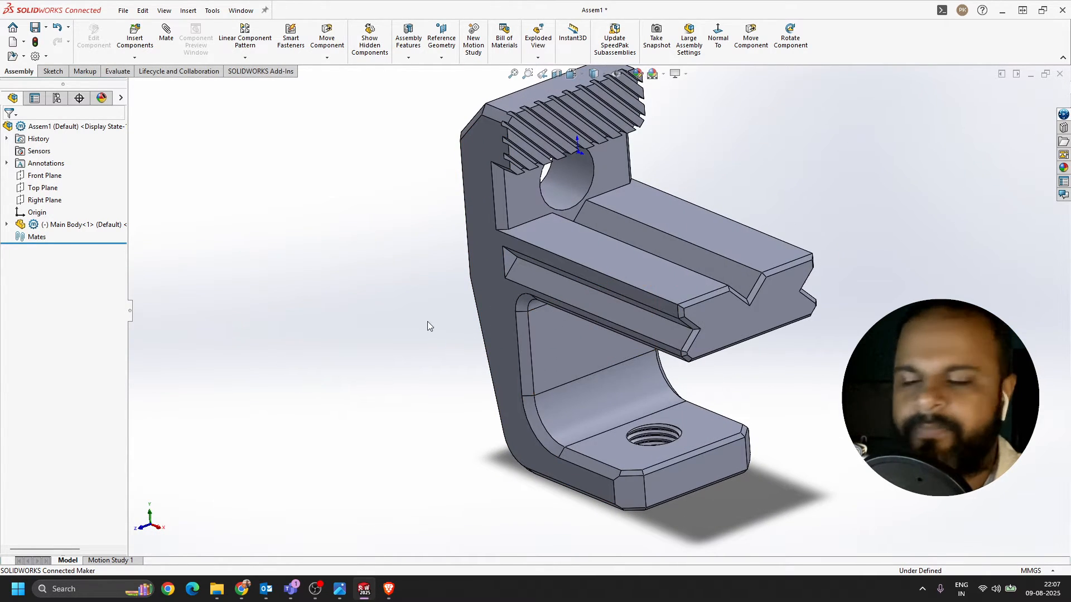
right_click(78, 225)
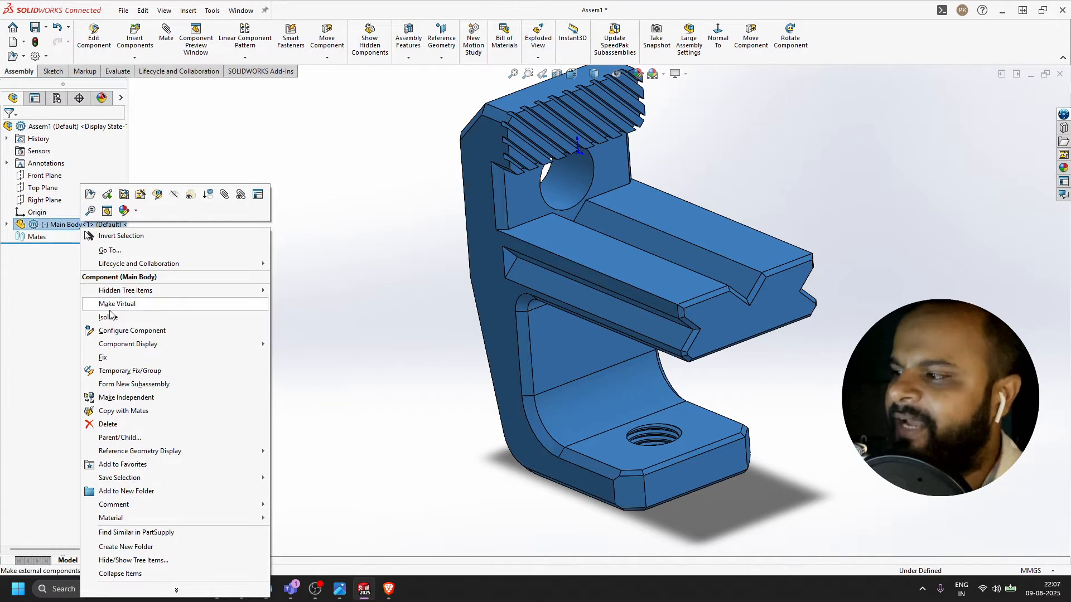
click(125, 359)
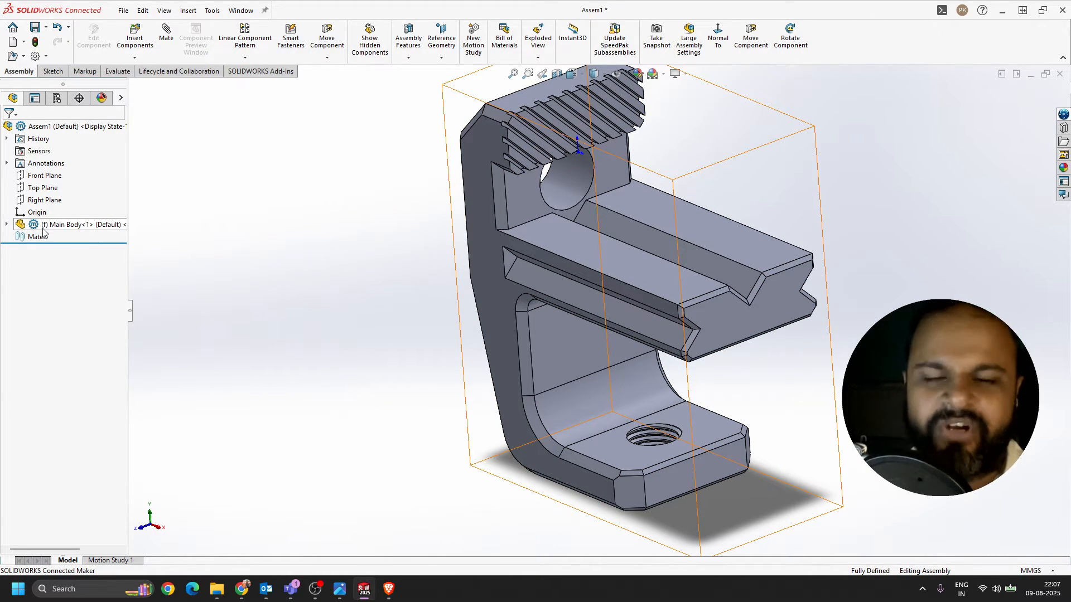
- Try to move the fixed Main Body by its side face to test that it is locked
scroll(605, 256, up, 4)
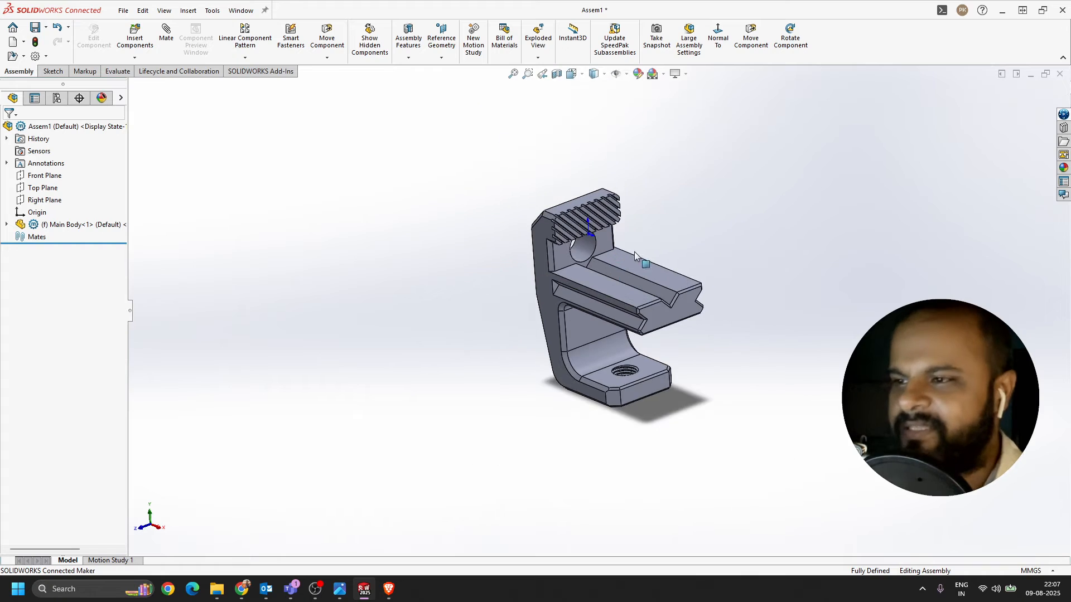
scroll(597, 314, down, 3)
middle_drag(606, 318, 581, 310)
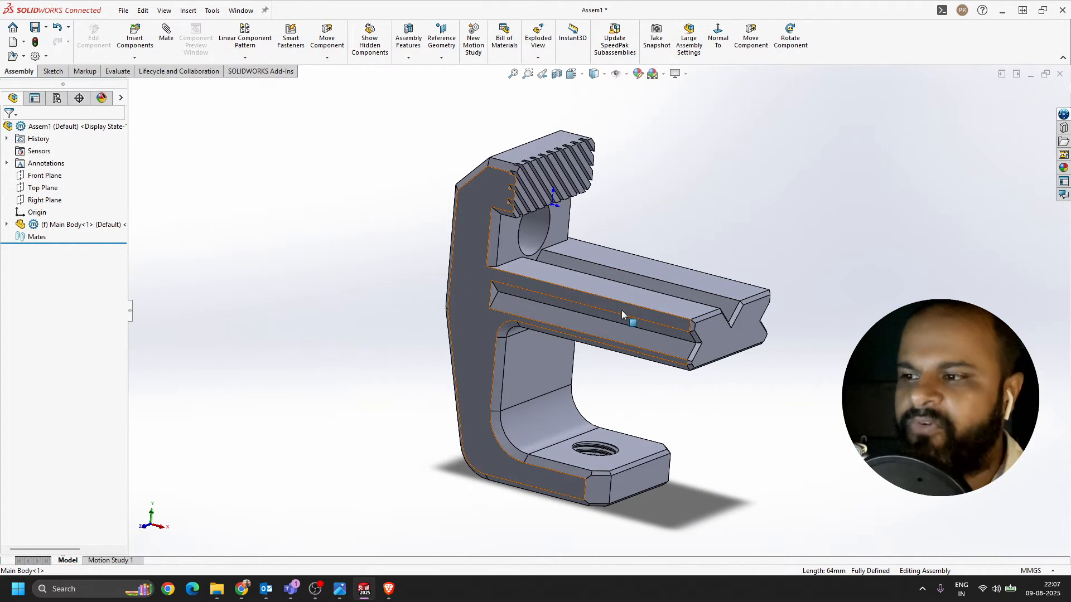
click(645, 315)
drag(652, 317, 781, 293)
scroll(712, 279, up, 3)
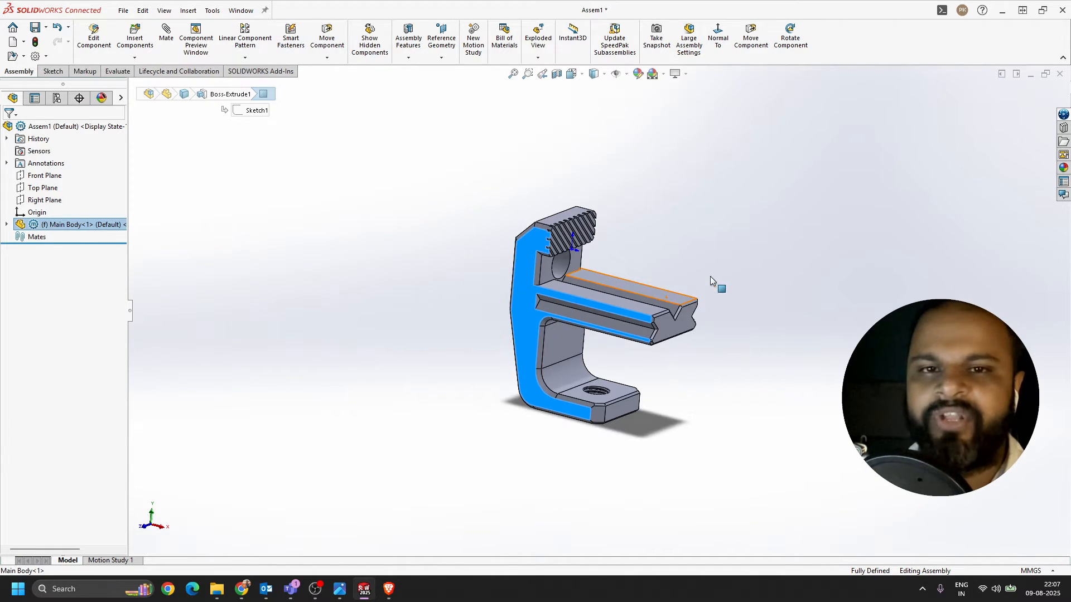
- Examine the Main Body's guide rail and its end face from an angled view
middle_drag(676, 319, 573, 317)
scroll(629, 344, down, 3)
scroll(636, 379, up, 1)
click(691, 286)
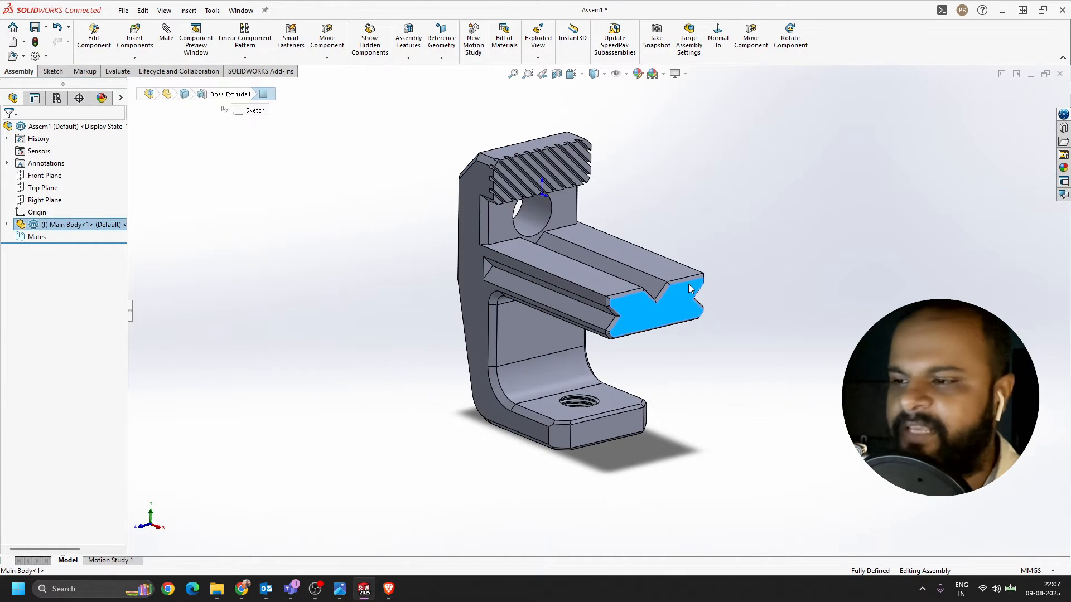
click(678, 198)
scroll(656, 205, down, 1)
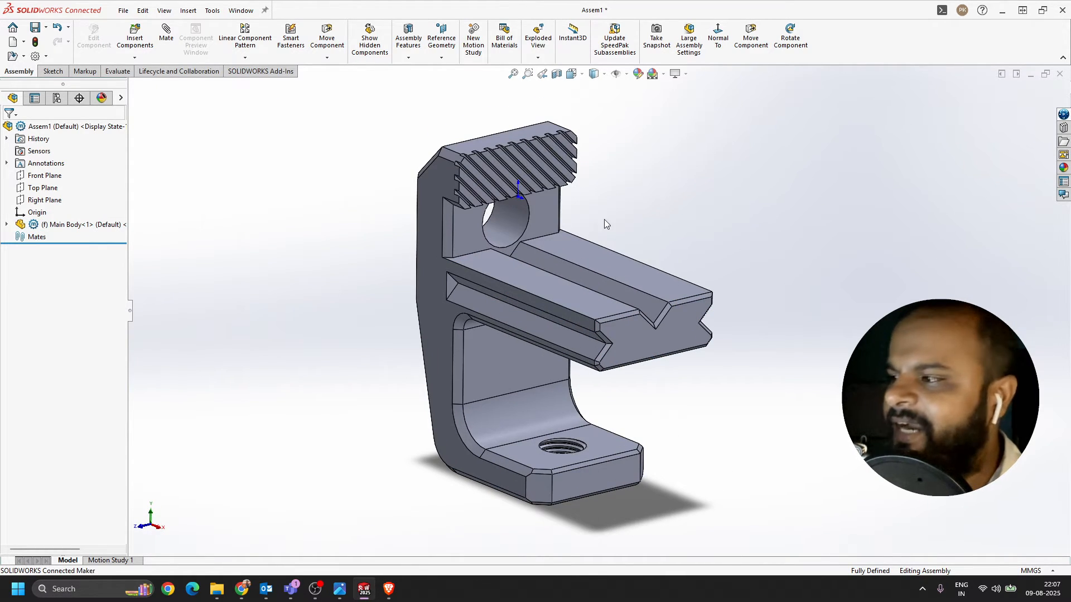
scroll(605, 221, down, 2)
scroll(762, 325, up, 3)
scroll(716, 333, down, 1)
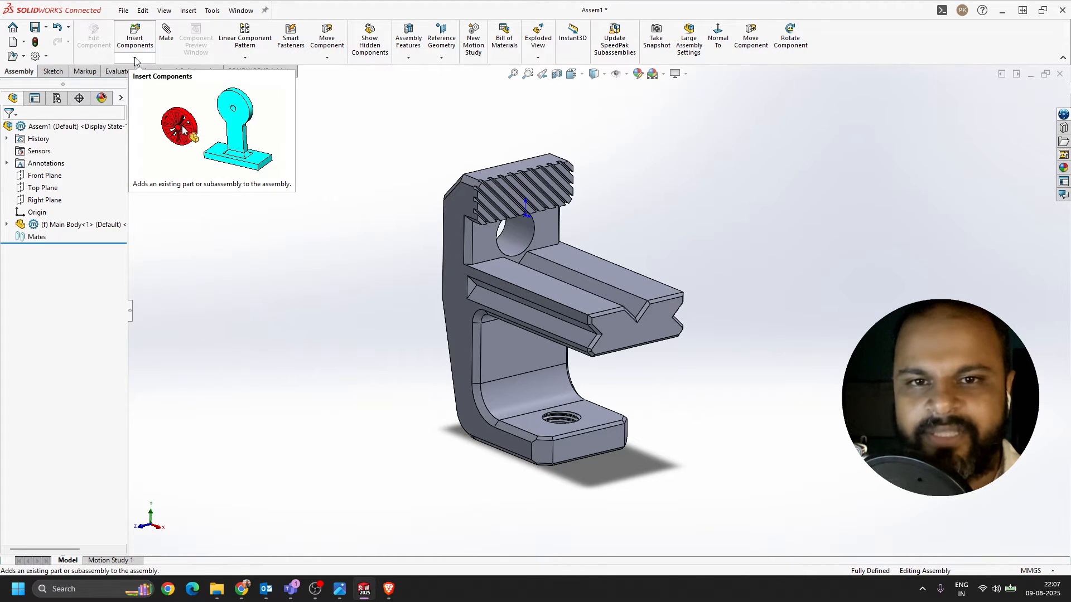
- Insert a new virtual part into the assembly and rename it Holder
click(135, 59)
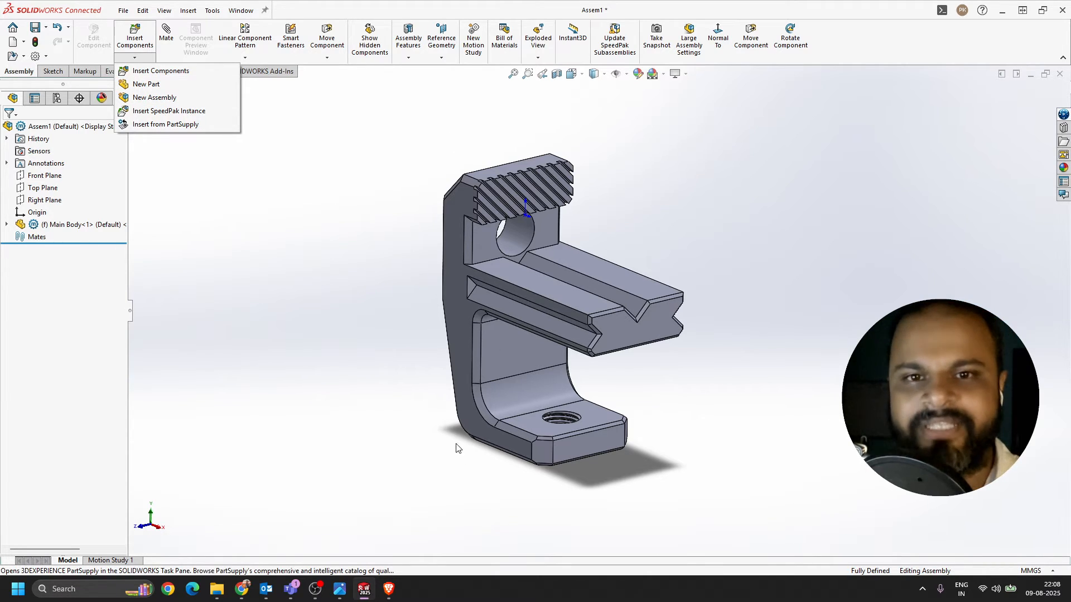
click(159, 84)
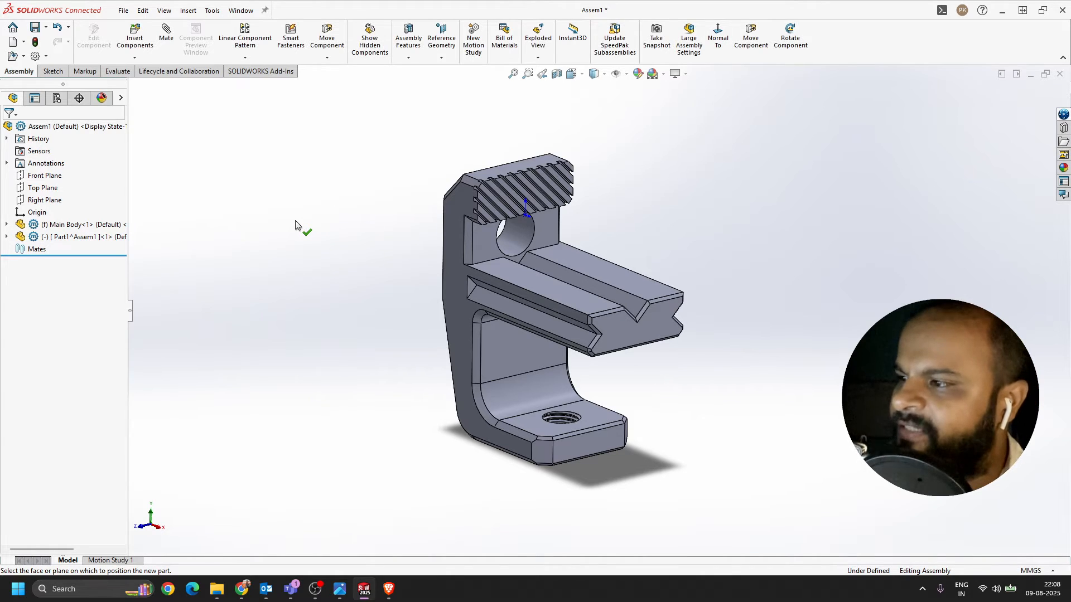
right_click(81, 239)
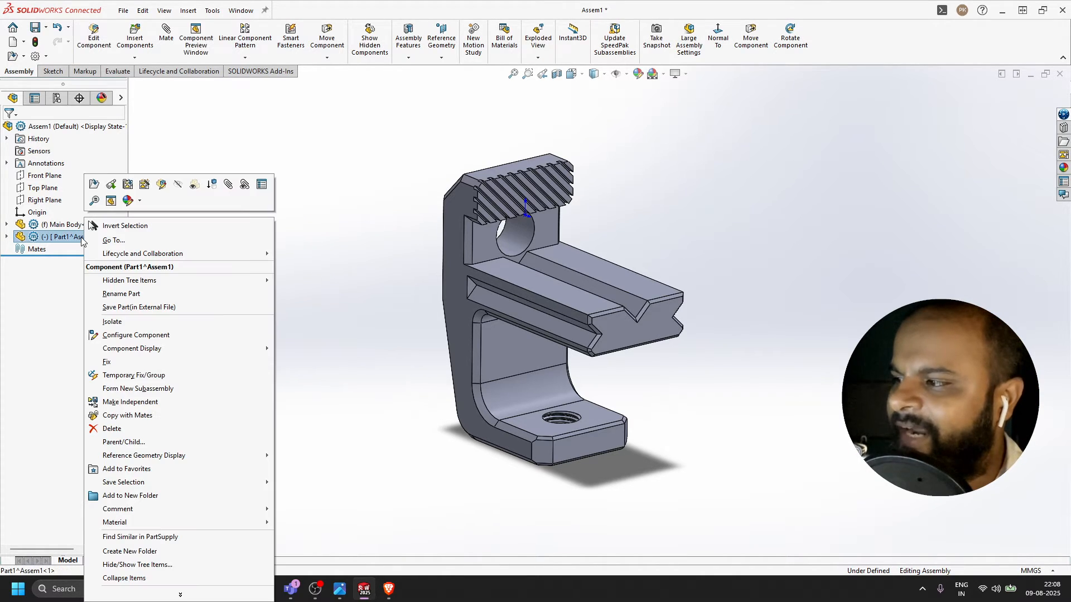
click(128, 294)
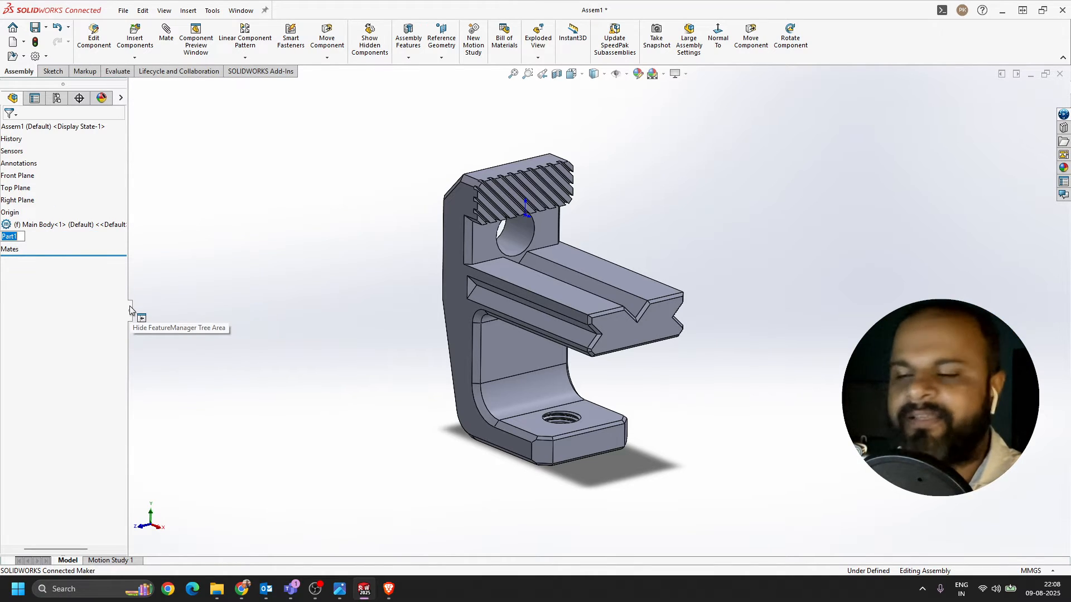
text(Holder)
key(Return)
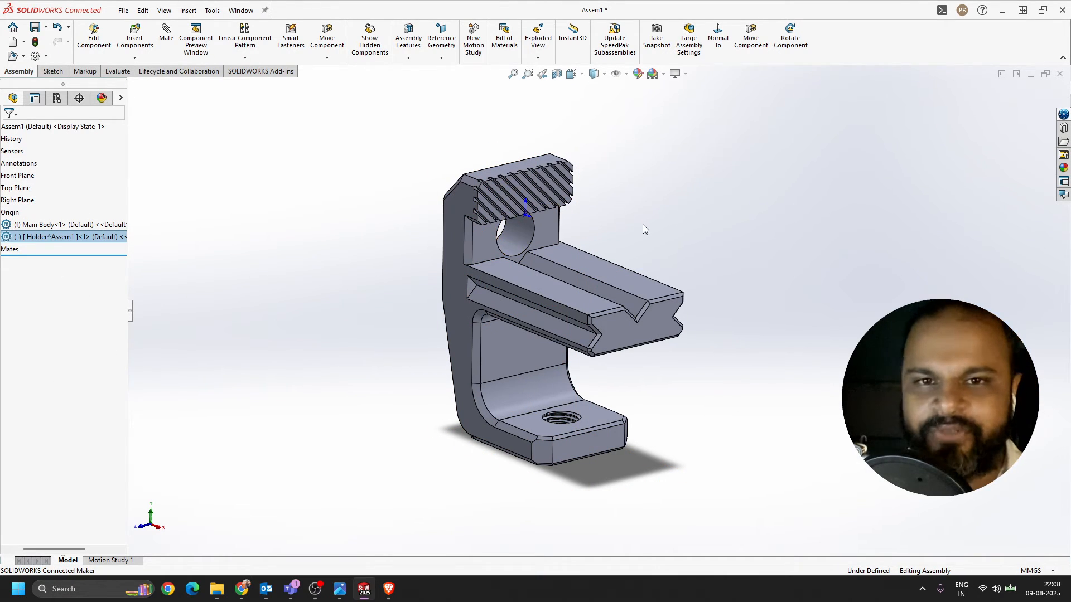
- Open the Holder part for in-context editing and accept the warning about its unfixed position
right_click(35, 239)
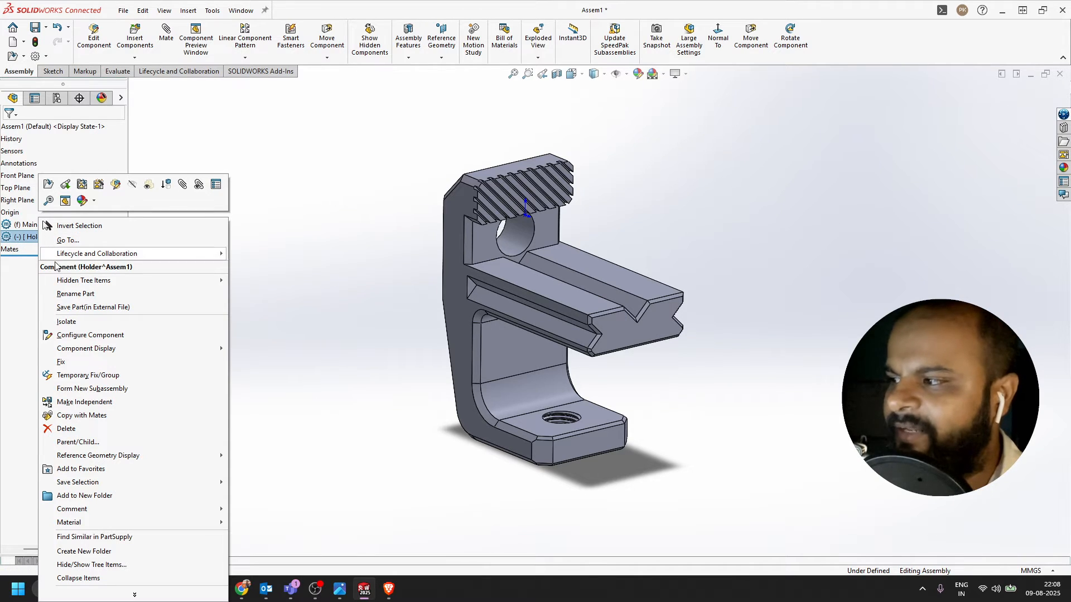
click(115, 185)
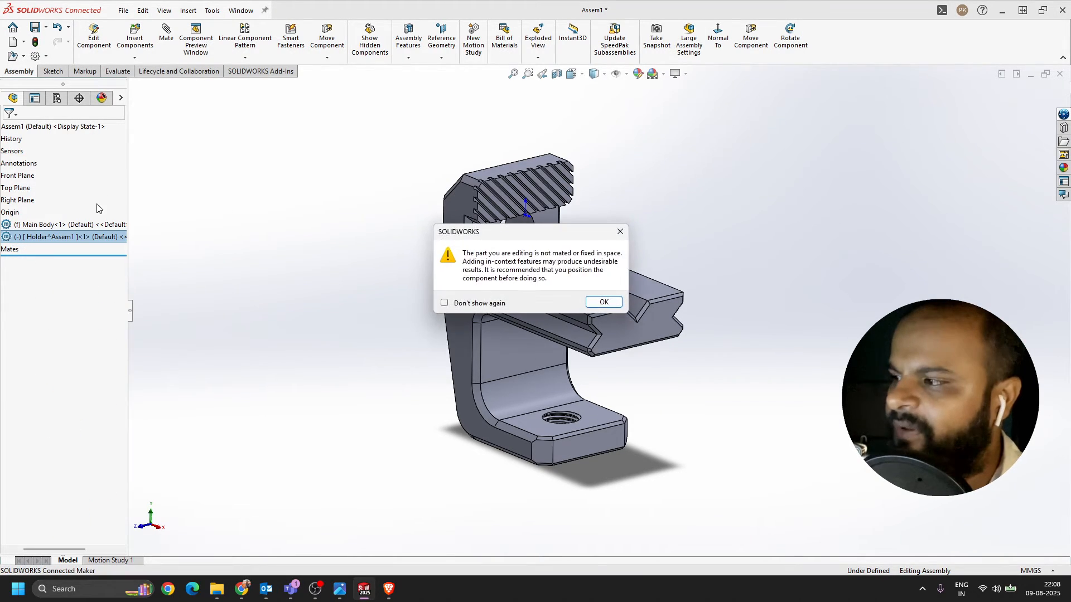
click(604, 302)
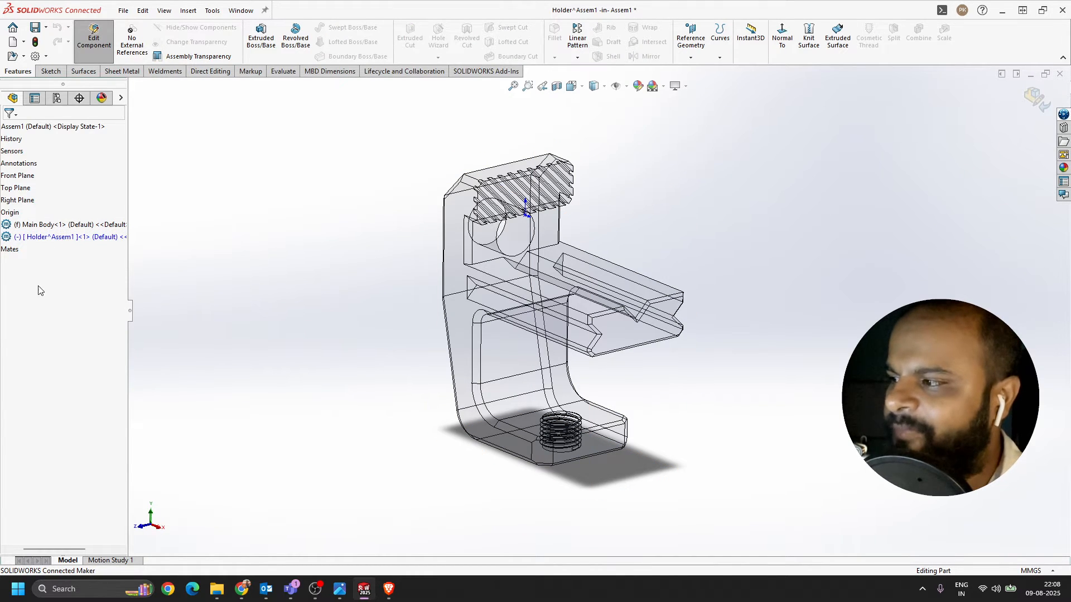
drag(67, 552, 33, 553)
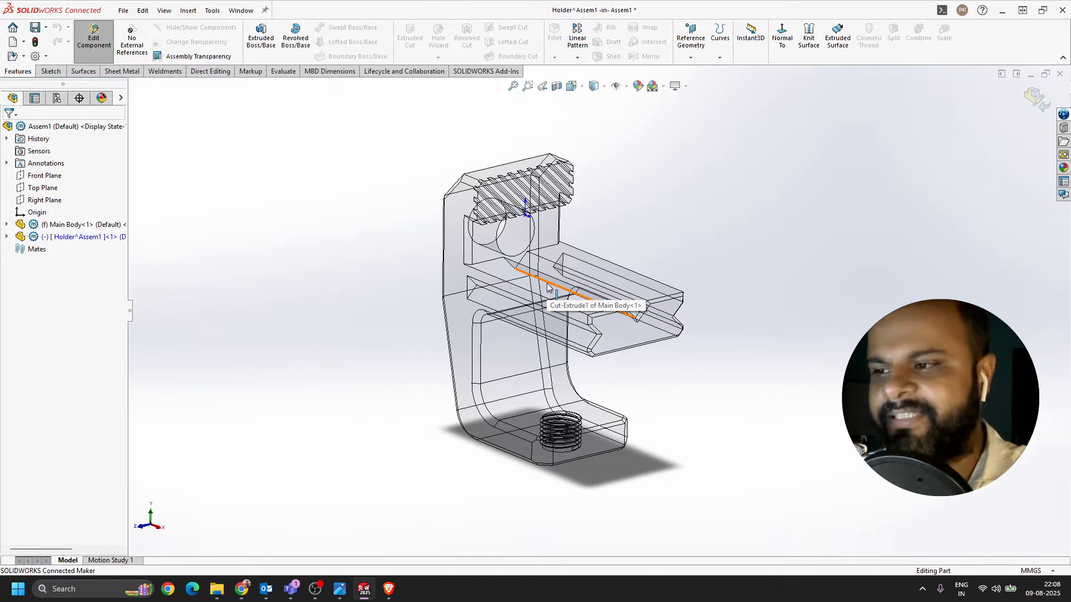
- Examine the transparent Main Body and its guide rail edges as references for the Holder
scroll(524, 303, up, 2)
scroll(637, 317, down, 1)
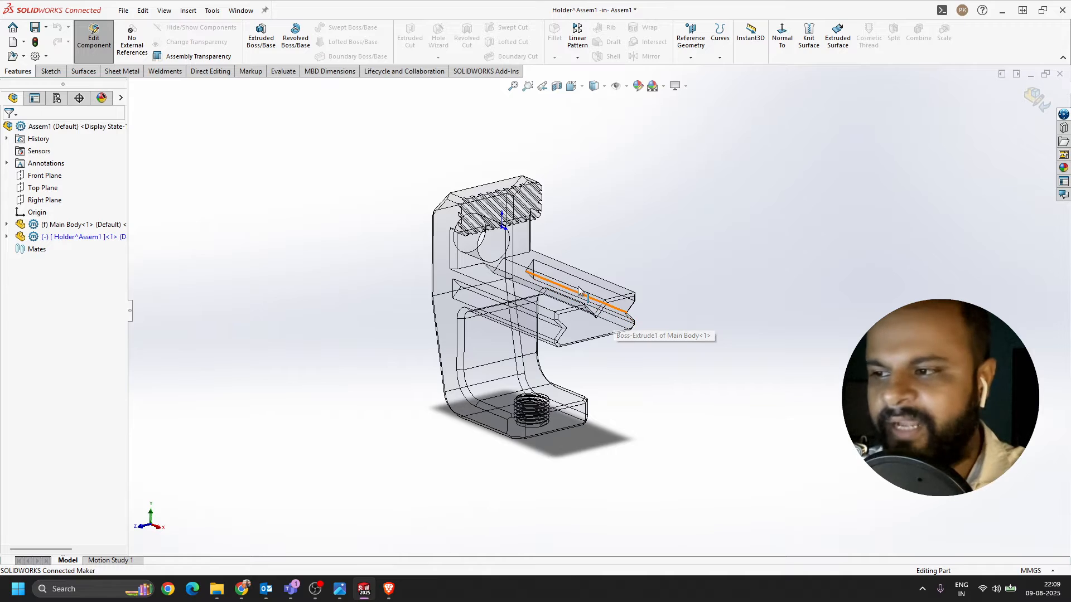
click(623, 294)
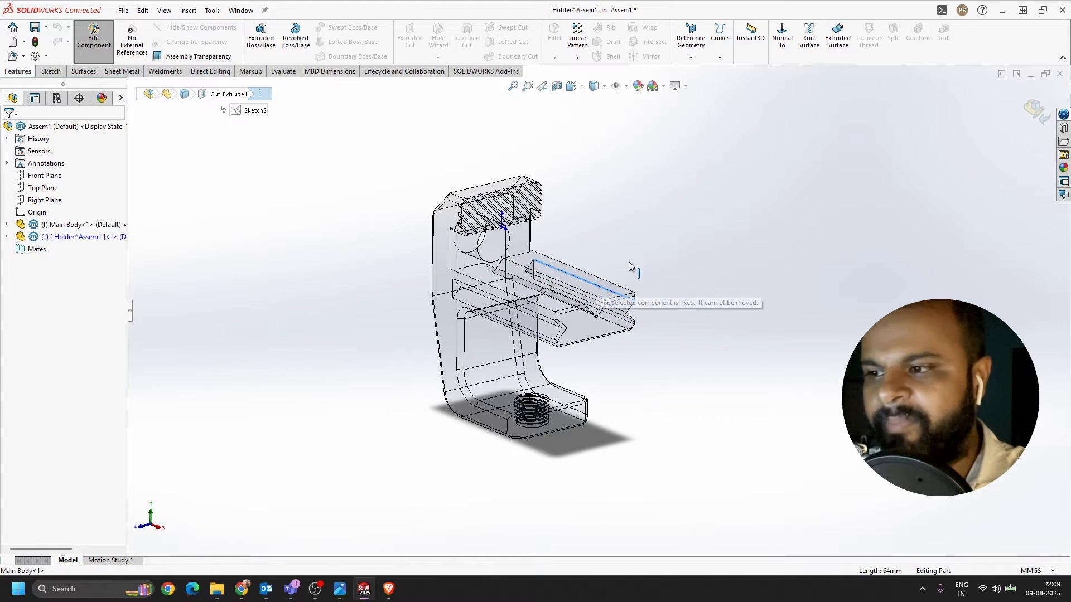
click(647, 318)
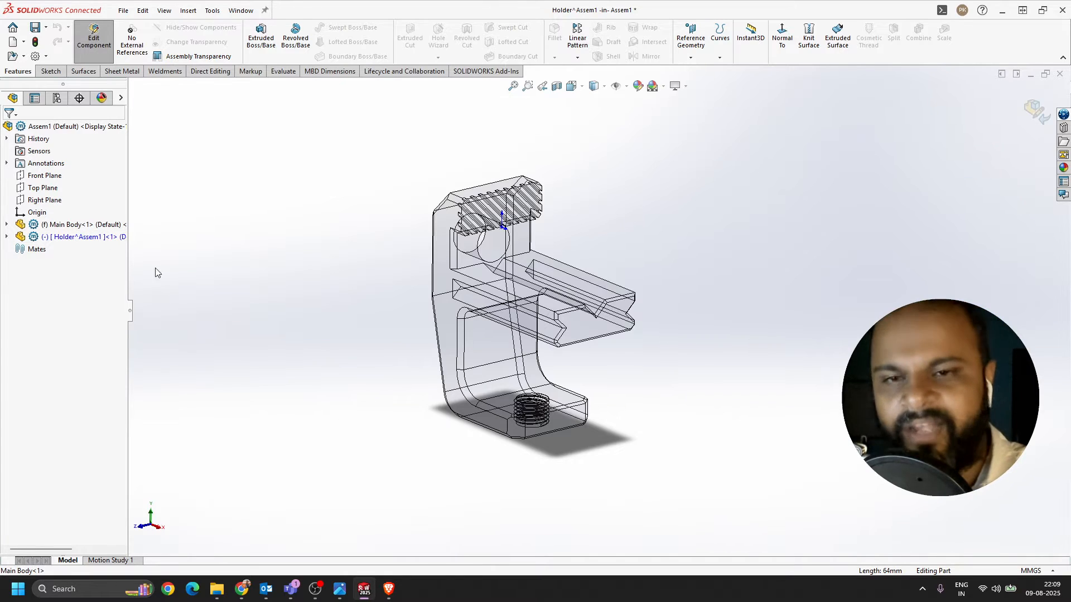
scroll(435, 299, down, 1)
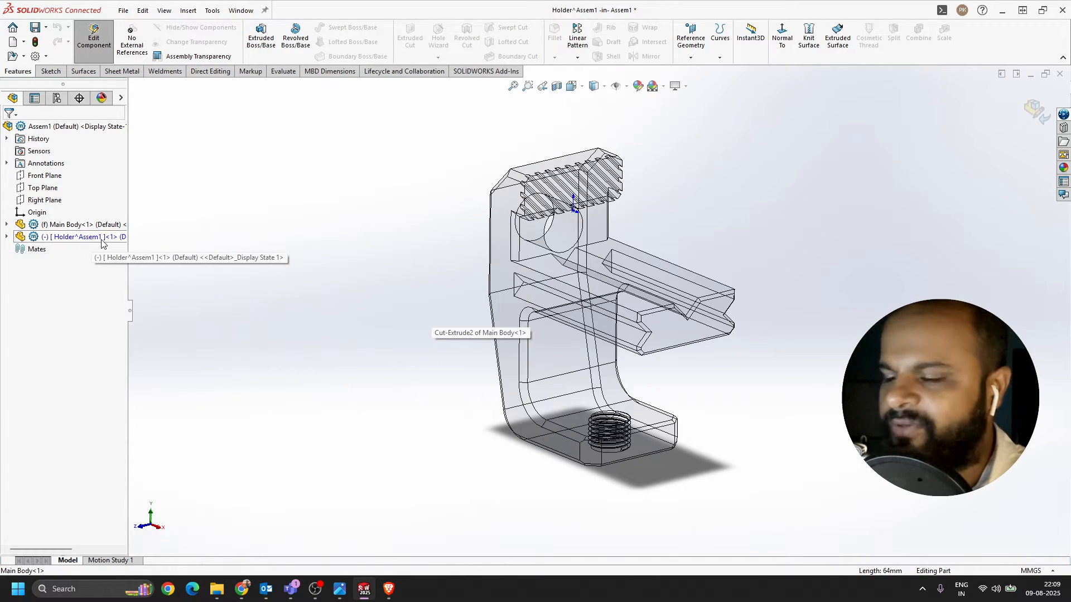
scroll(659, 217, up, 1)
scroll(666, 291, down, 2)
scroll(581, 247, up, 1)
scroll(582, 341, down, 1)
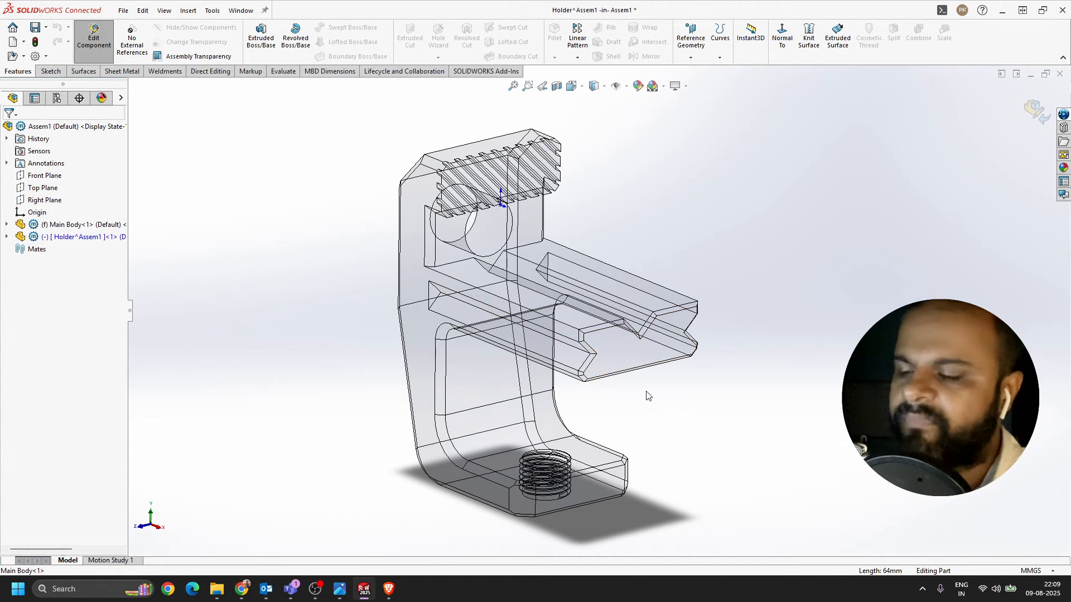
- Start a new Holder sketch on the end face of the Main Body's guide rail
click(50, 71)
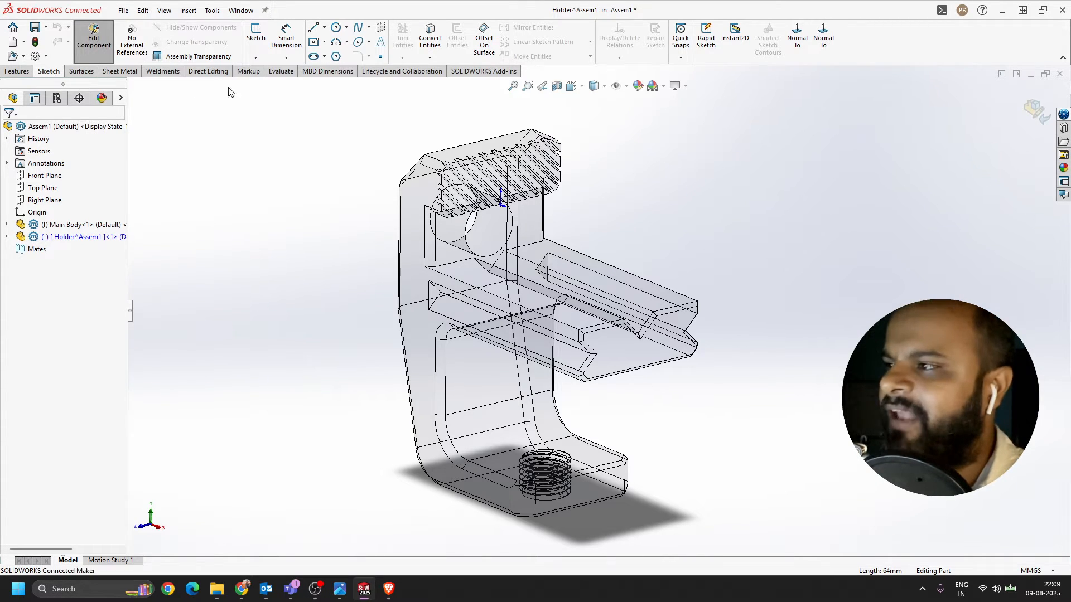
click(256, 38)
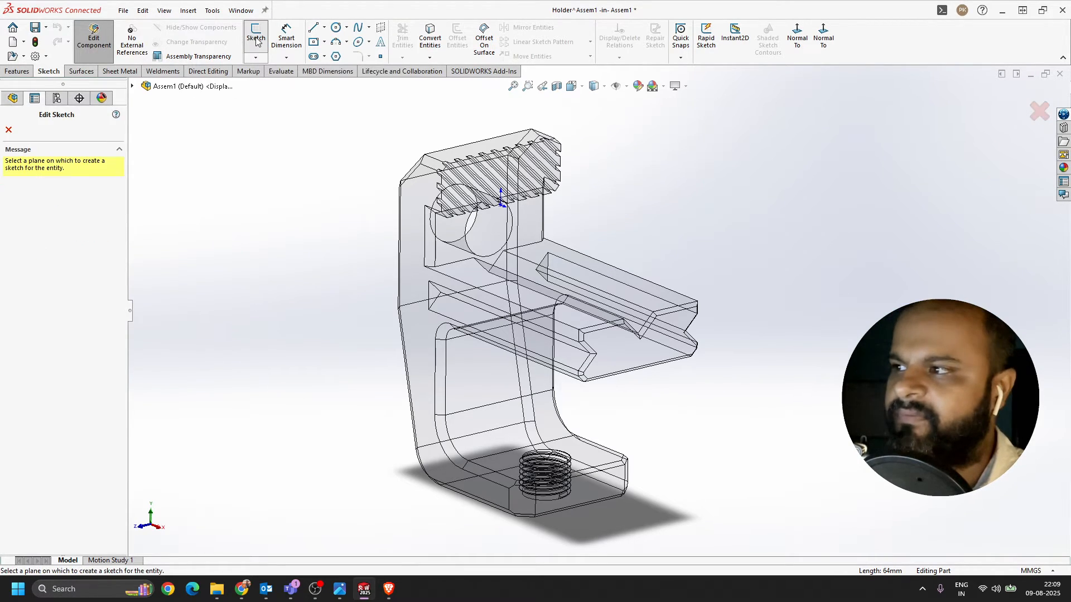
click(629, 361)
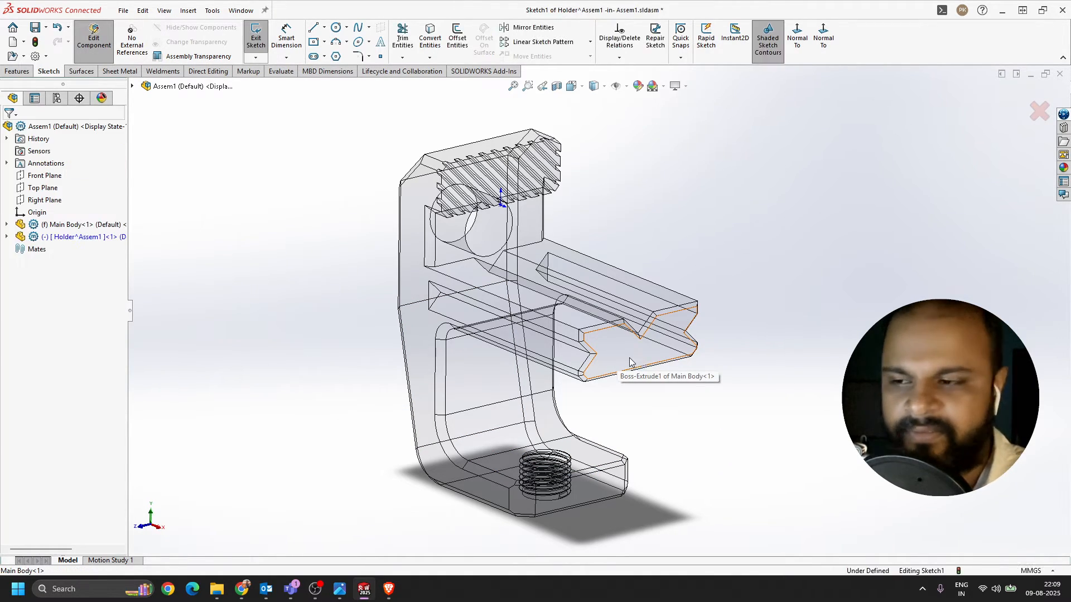
scroll(643, 240, down, 2)
scroll(617, 279, up, 1)
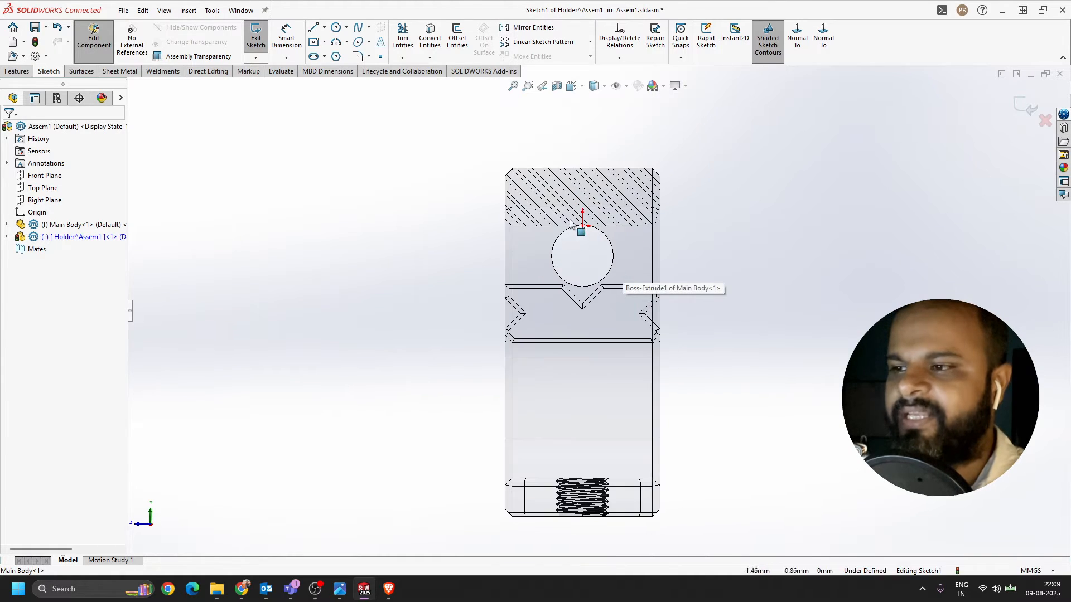
- Sketch the left wing from the guide rail's lower-left notch corner: slanted line about 15.5 mm, vertical about 8.5 mm, slanted return about 11 mm
scroll(541, 426, down, 3)
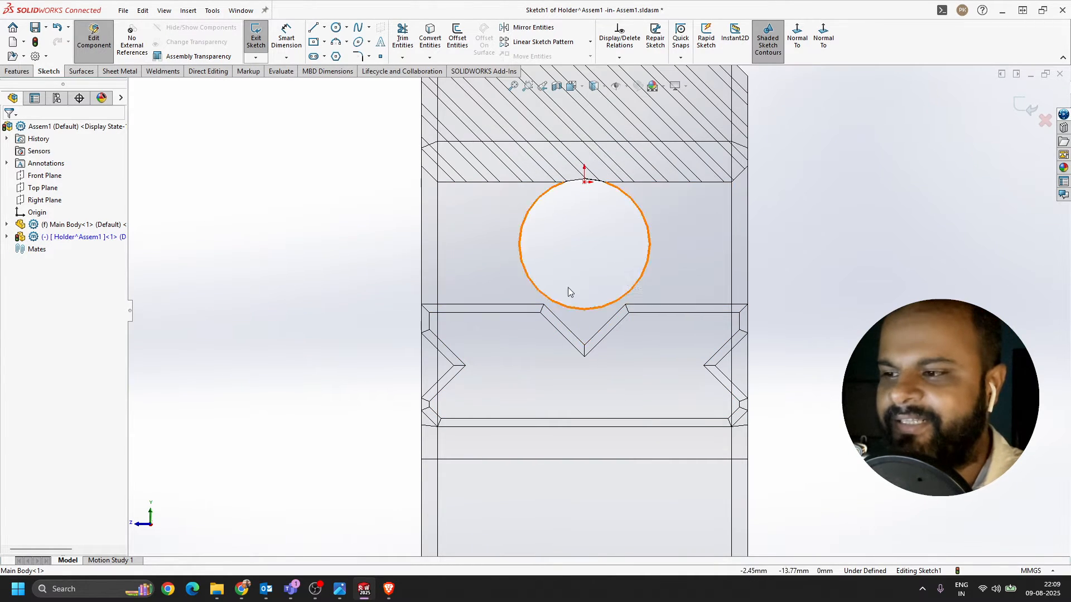
scroll(593, 294, up, 2)
scroll(597, 359, down, 1)
scroll(588, 281, down, 2)
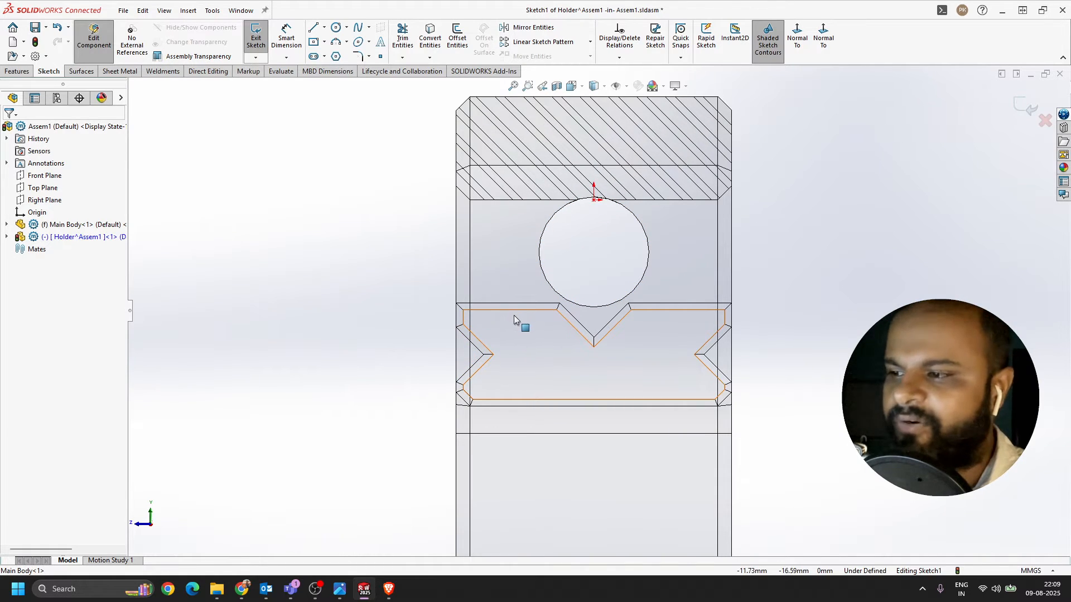
click(314, 28)
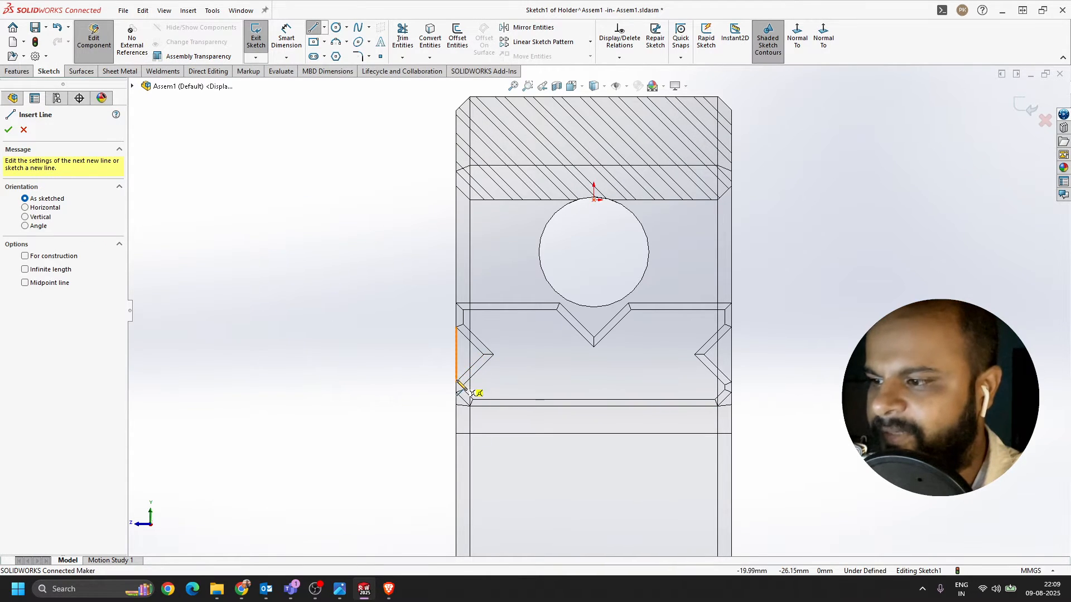
scroll(454, 362, down, 3)
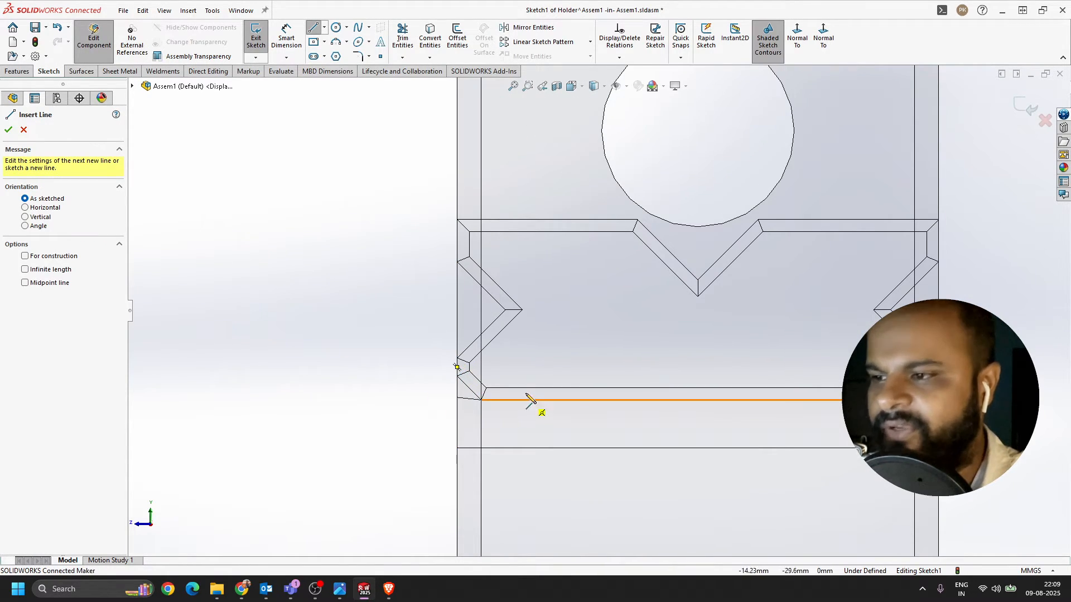
scroll(599, 313, up, 5)
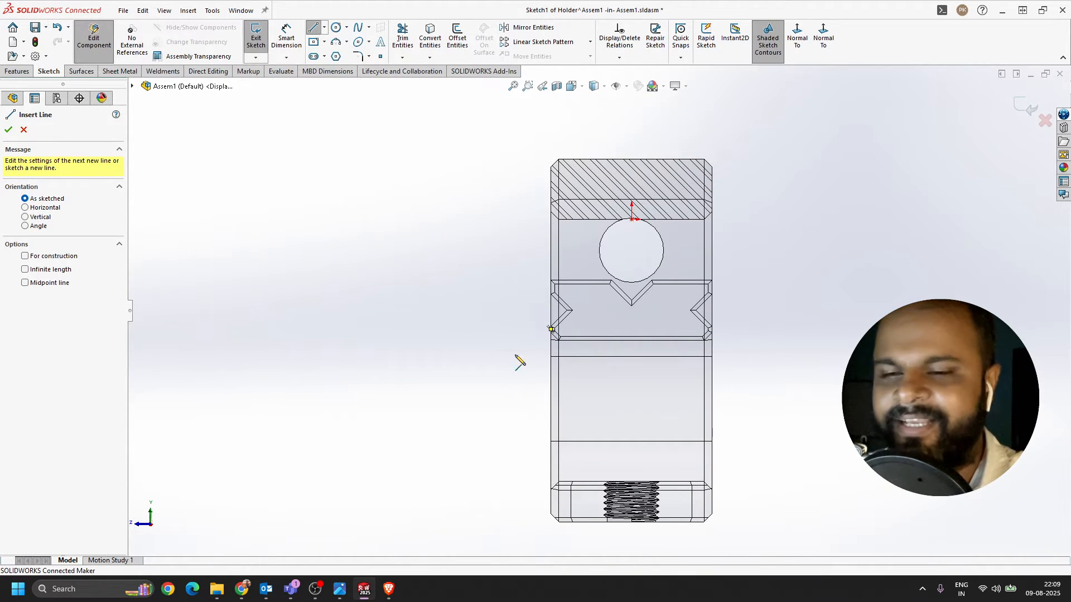
scroll(598, 304, down, 3)
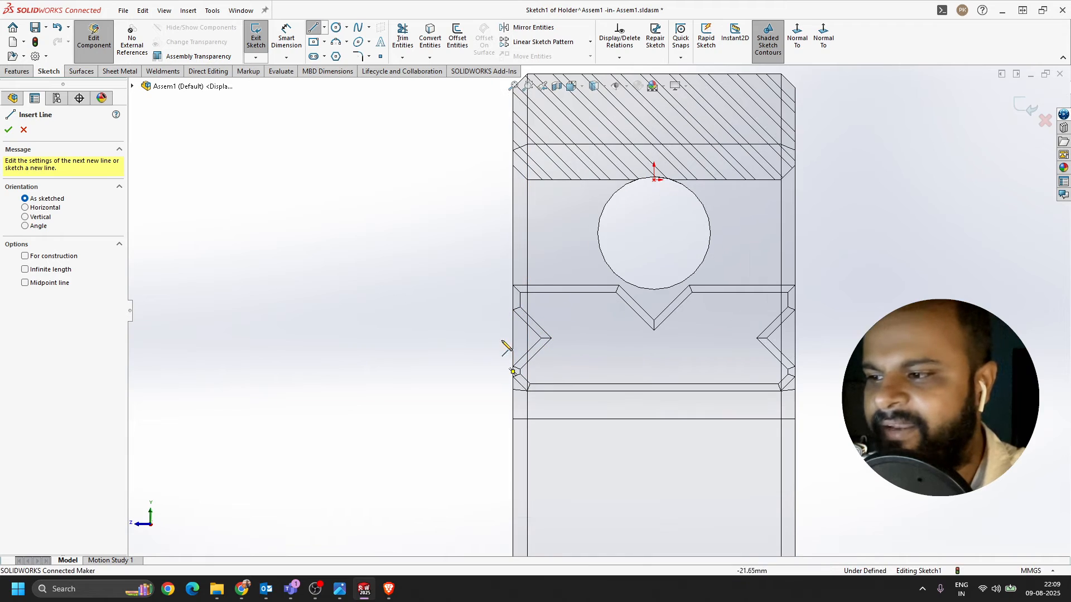
scroll(516, 369, down, 2)
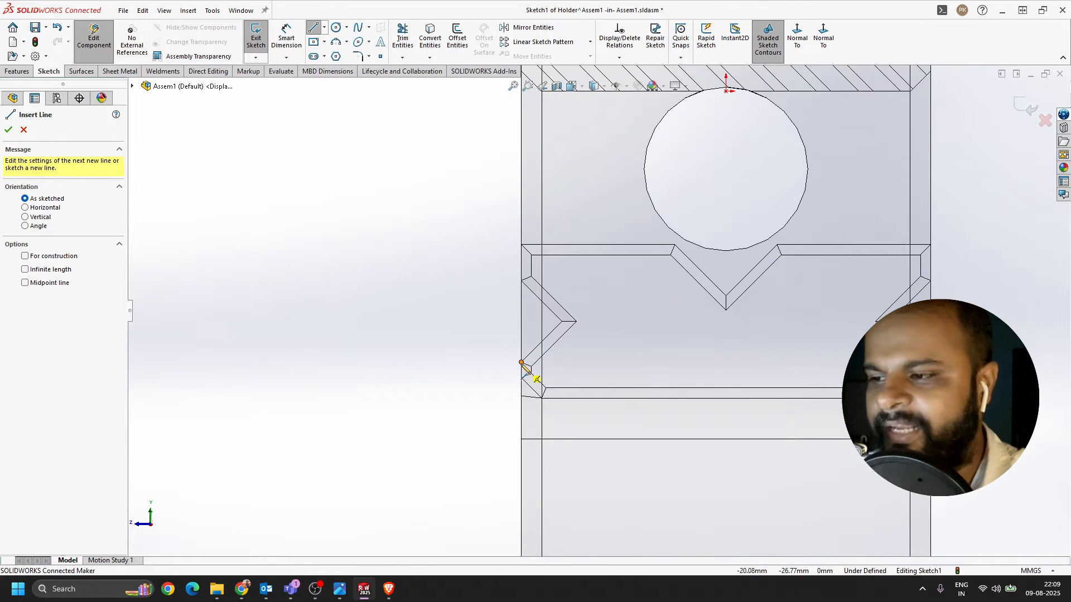
click(522, 363)
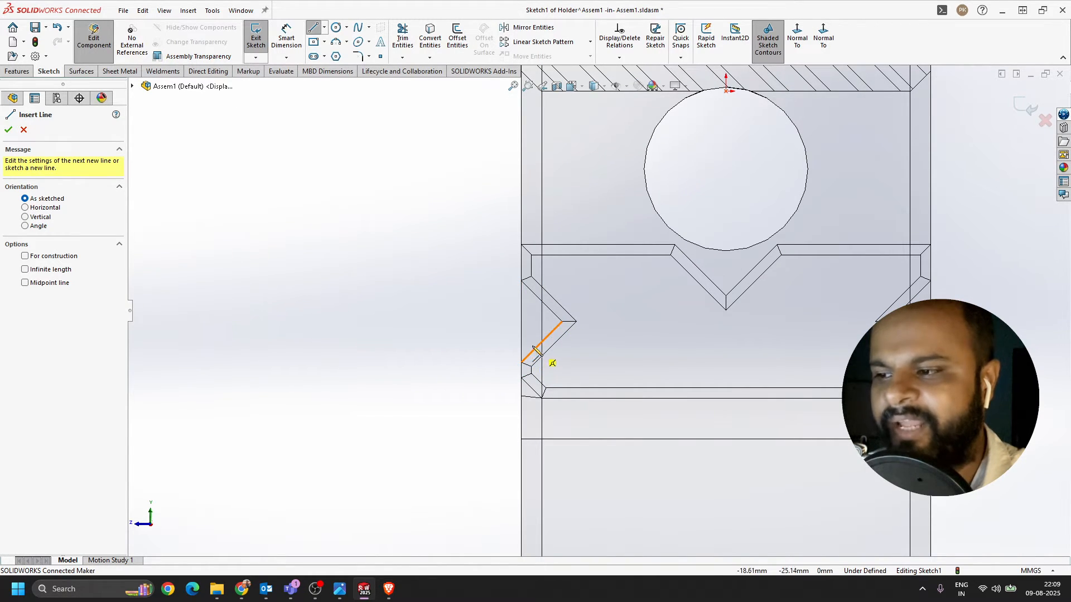
scroll(522, 351, up, 5)
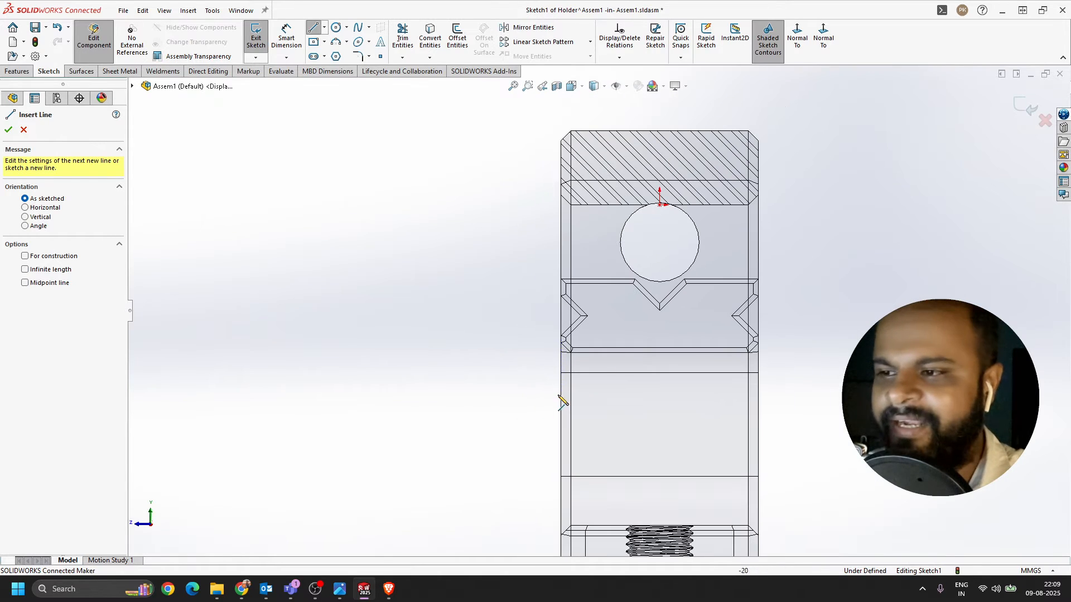
scroll(561, 399, down, 4)
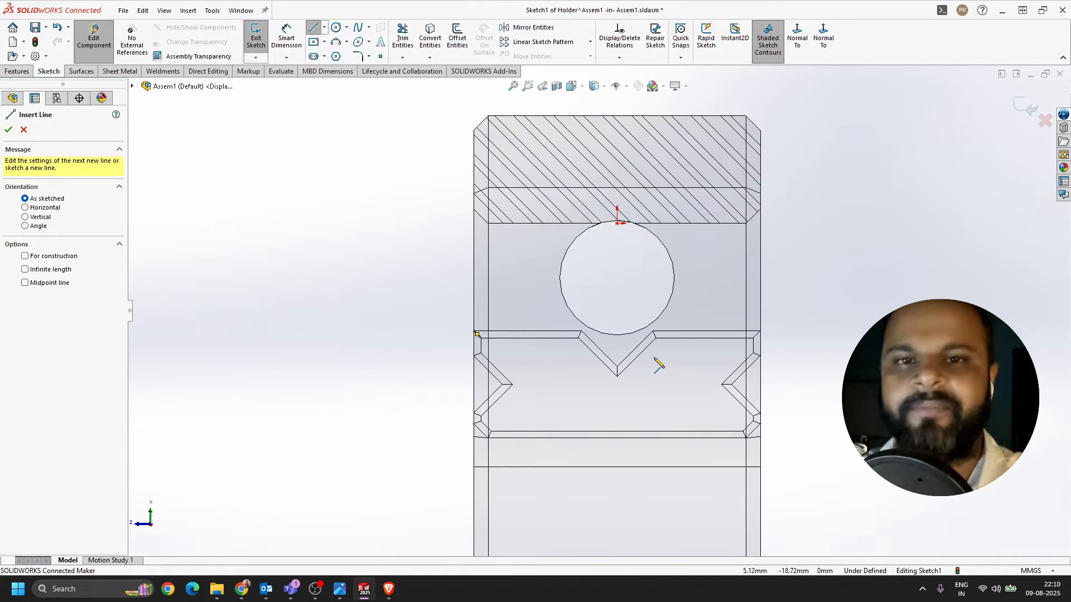
scroll(476, 413, down, 2)
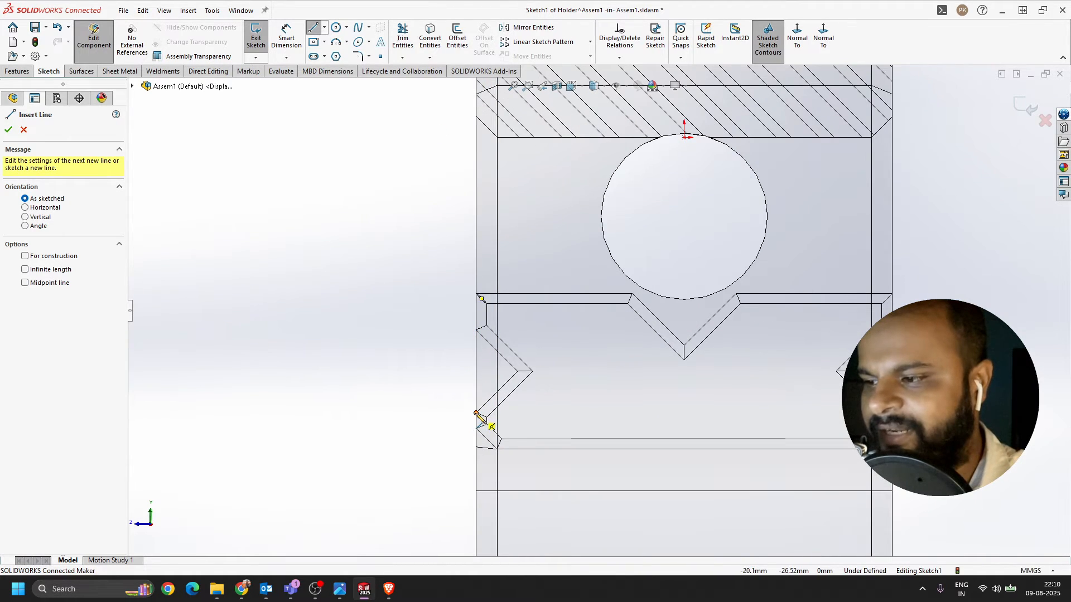
click(476, 414)
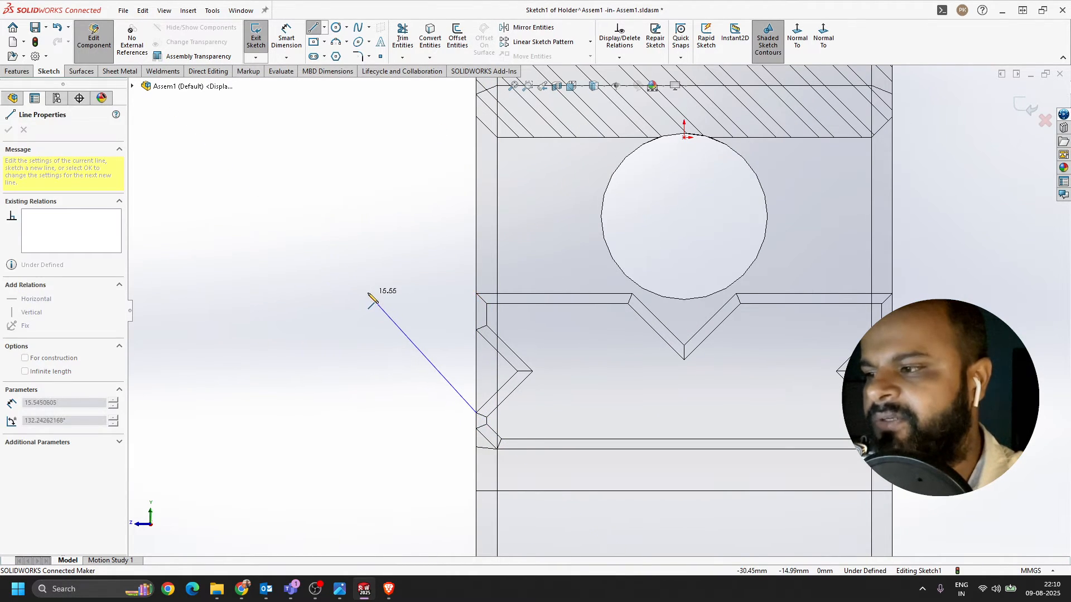
click(369, 299)
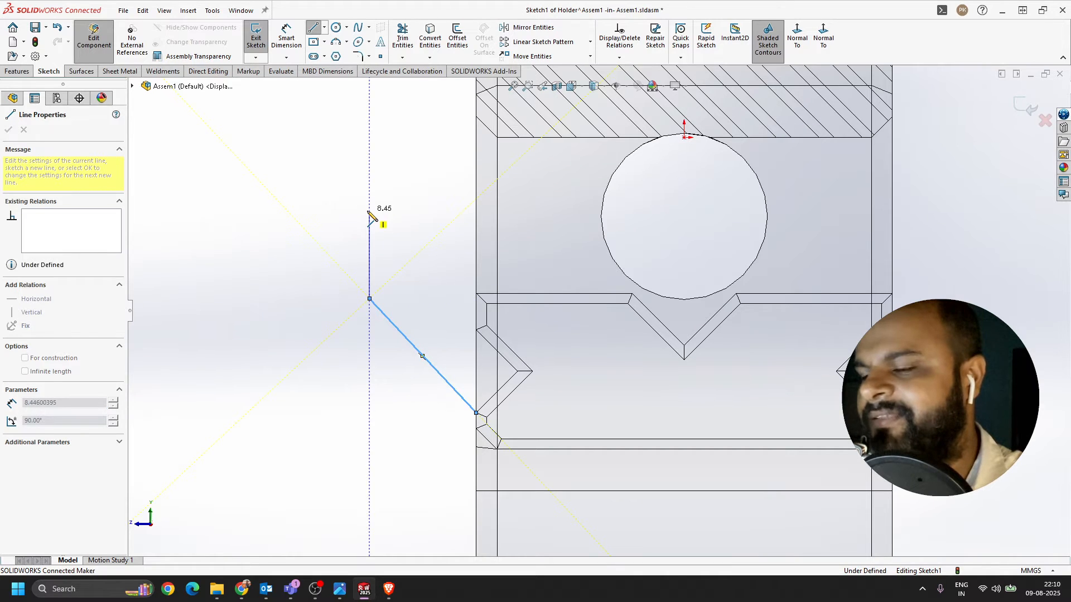
click(369, 210)
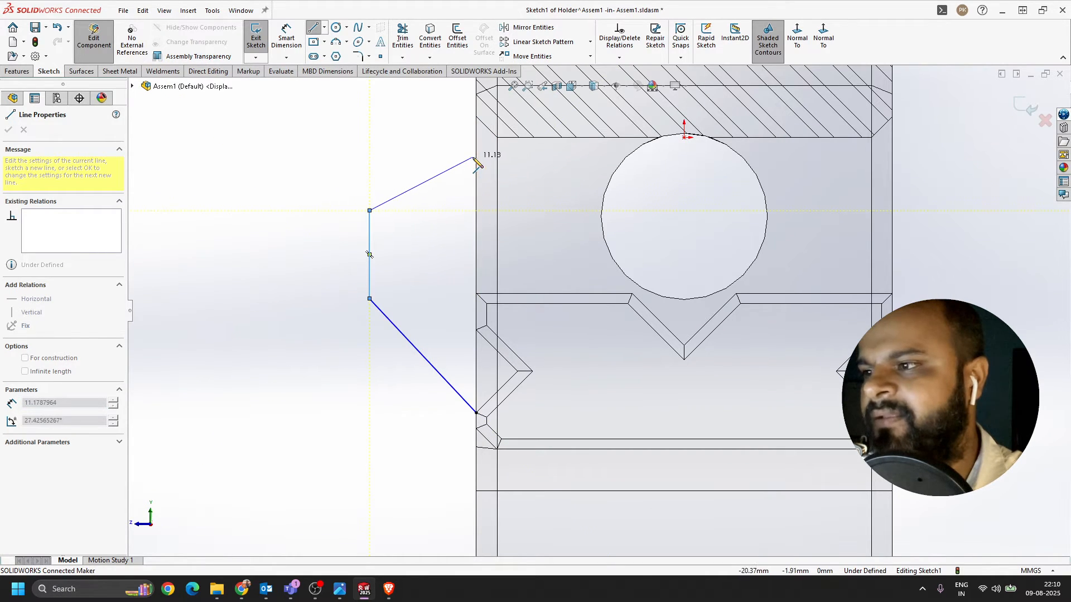
click(475, 159)
- Continue the profile up the body's left side, about 41 mm horizontally just above its top edge, and down to its right side
scroll(595, 309, up, 5)
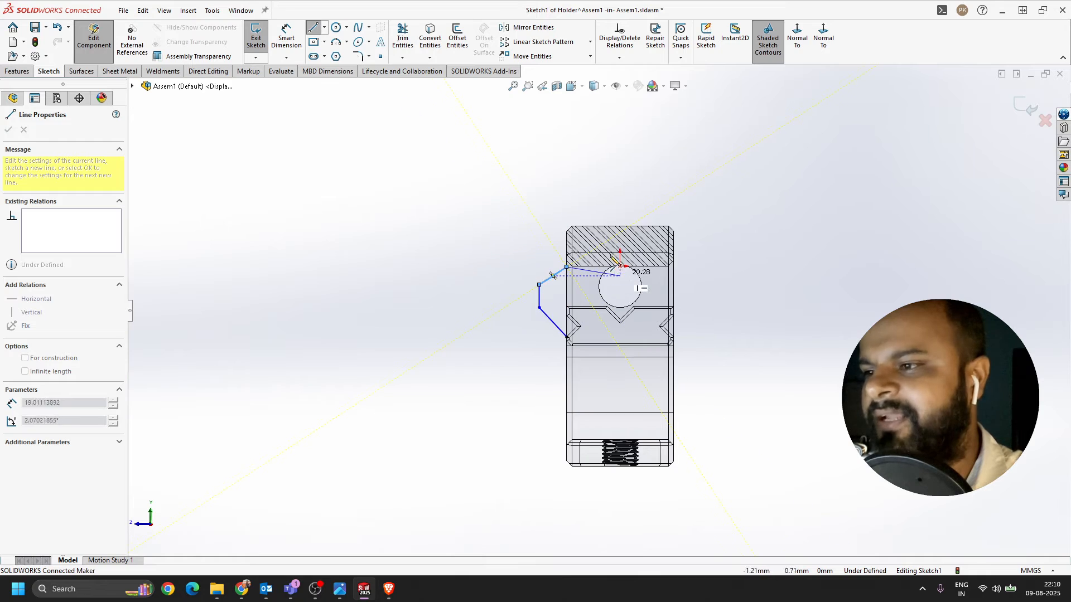
scroll(598, 243, down, 5)
click(501, 183)
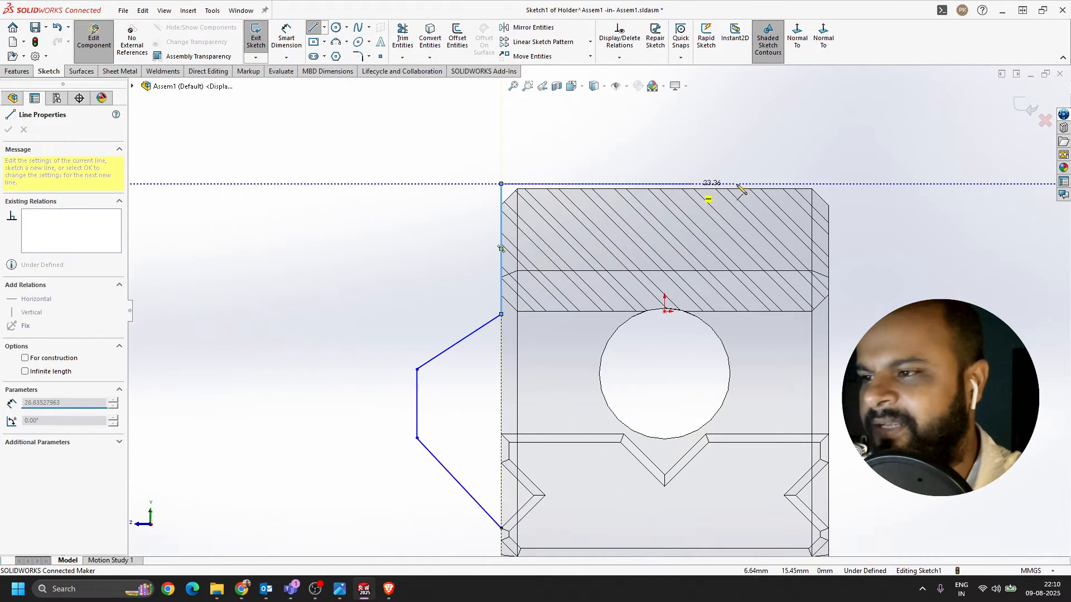
click(836, 178)
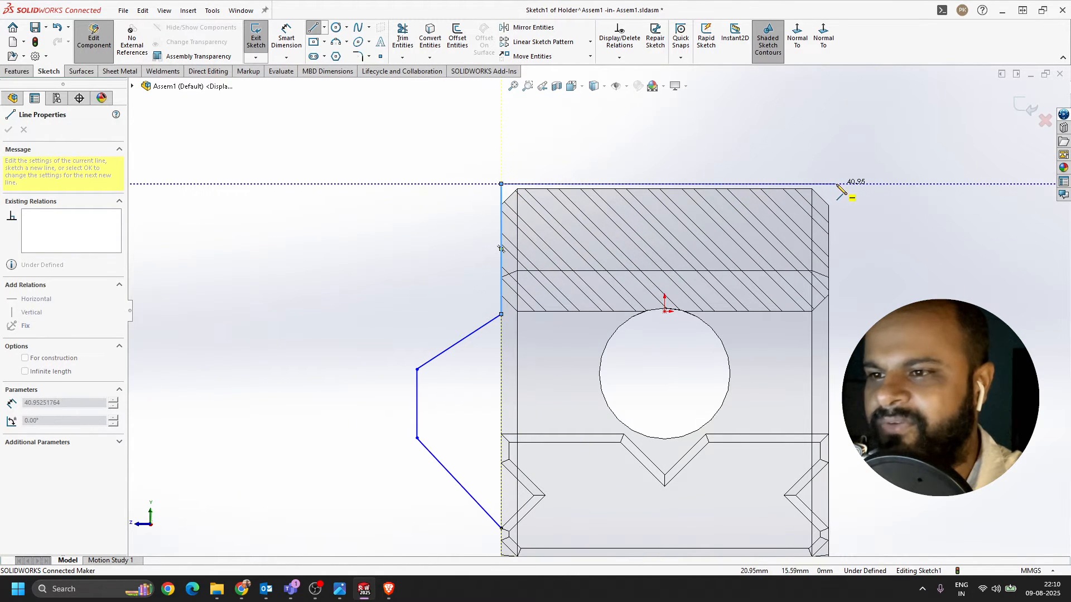
scroll(829, 184, up, 3)
scroll(769, 351, down, 2)
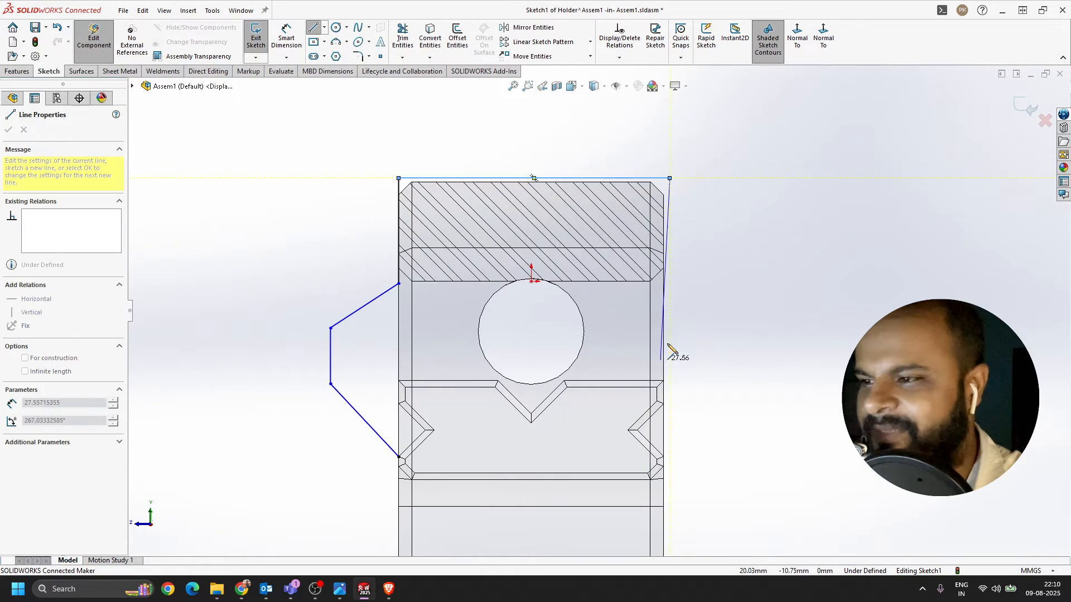
click(664, 282)
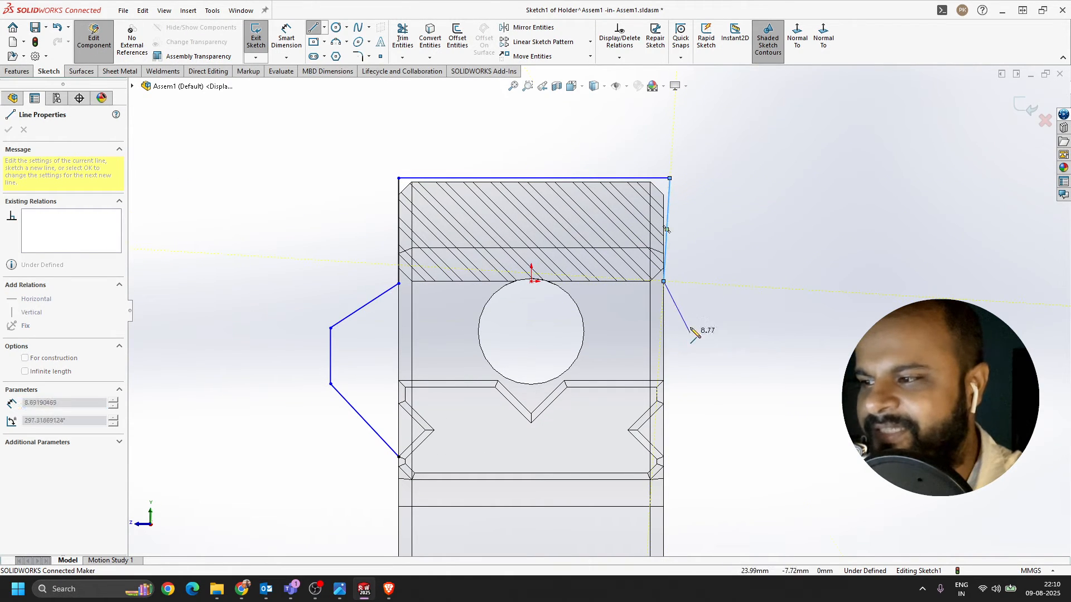
- Sketch the right wing with a slanted line outward, a vertical line down, and a slanted line back to the lower-right notch corner
click(705, 306)
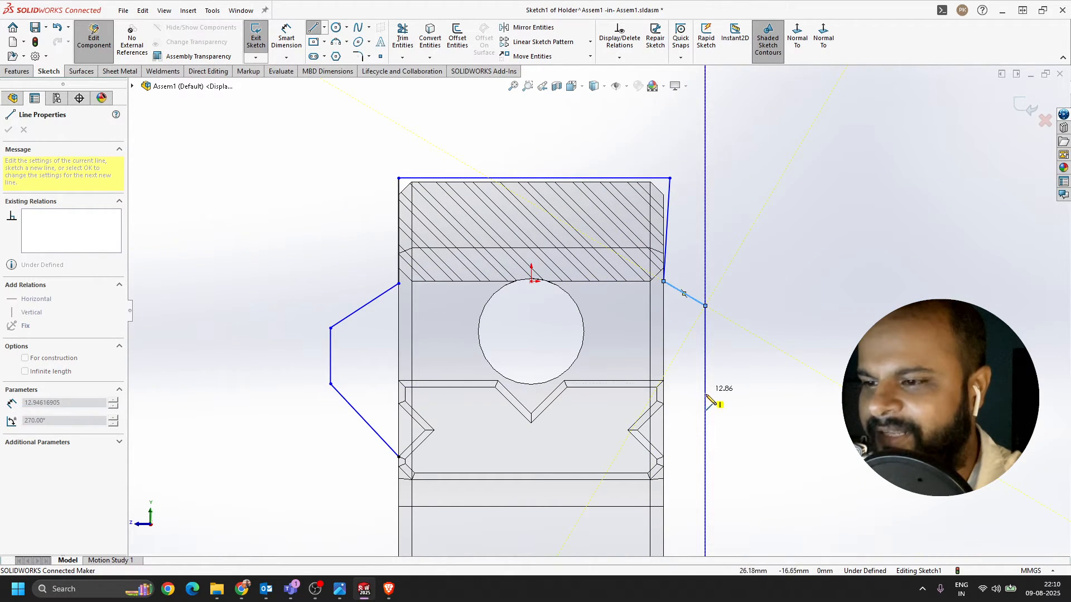
click(705, 410)
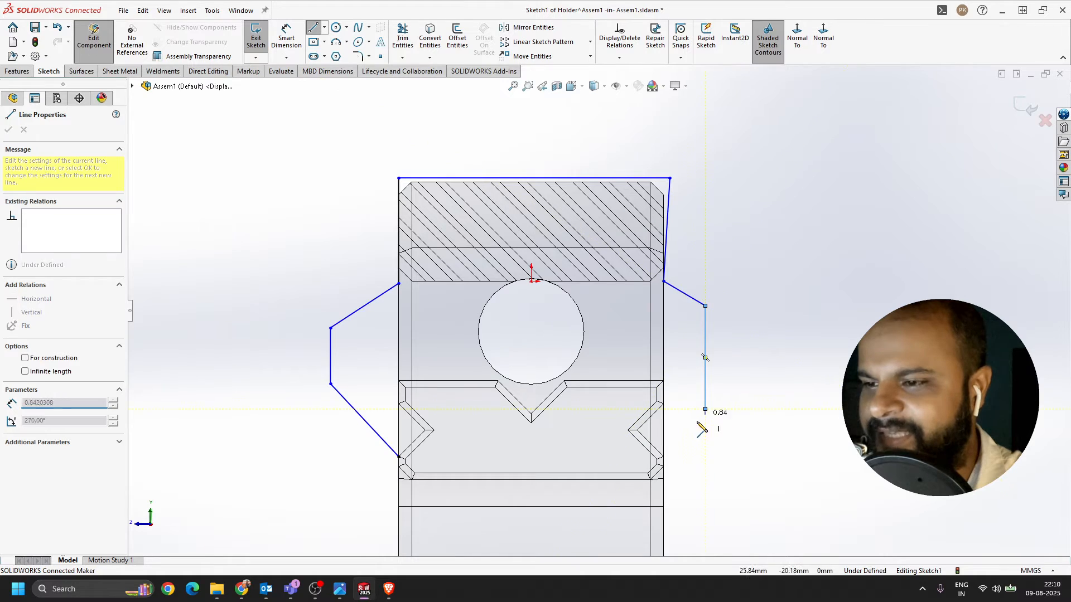
click(663, 457)
- Trace the guide rail's right V-notch with lines and extend the profile up to the rail's upper-right corner
scroll(664, 457, down, 5)
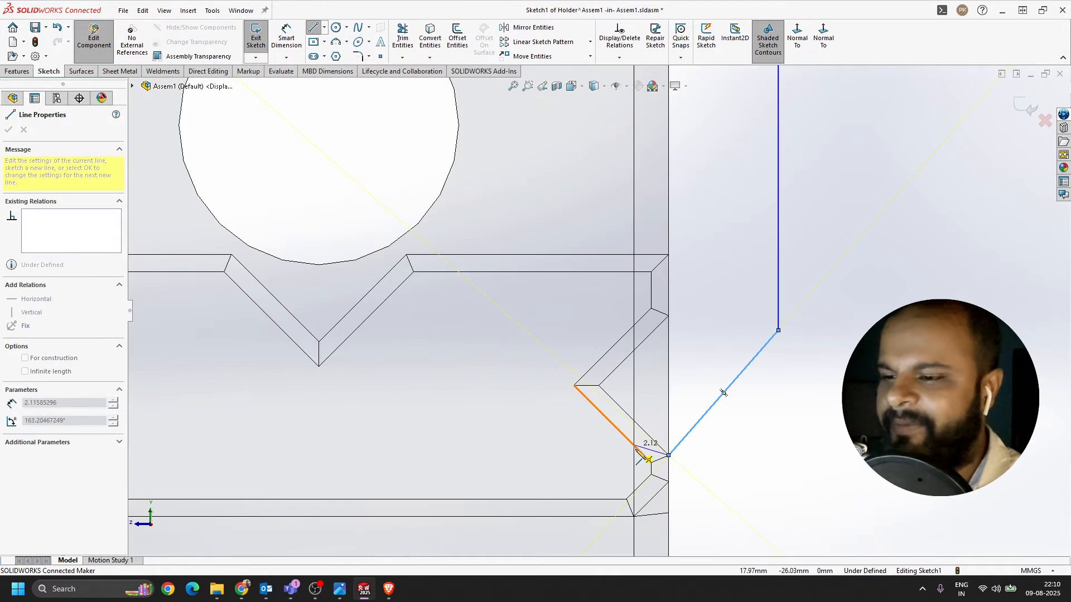
click(589, 365)
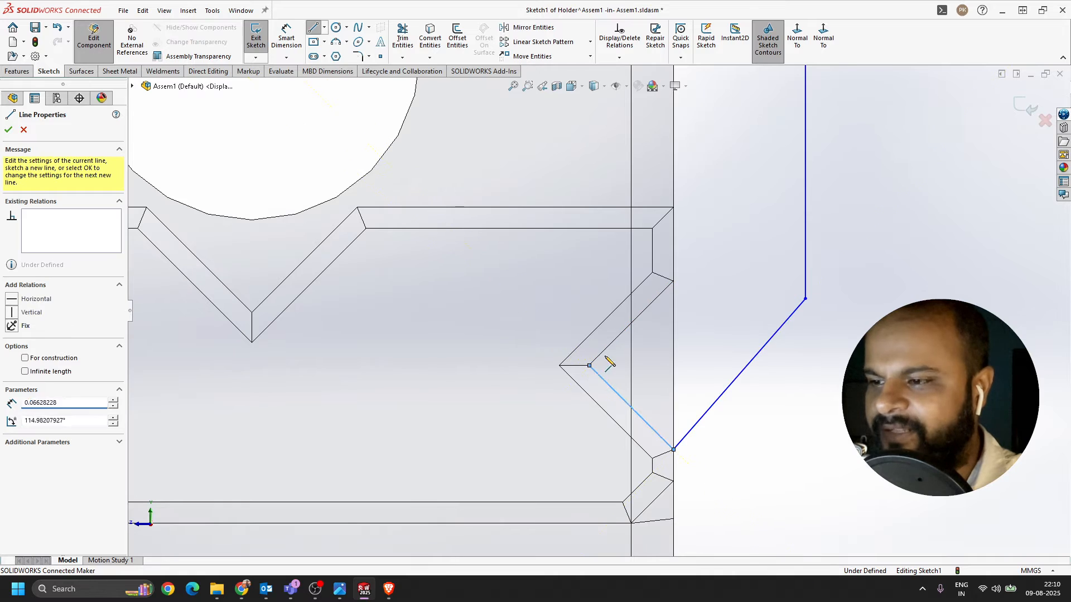
click(673, 282)
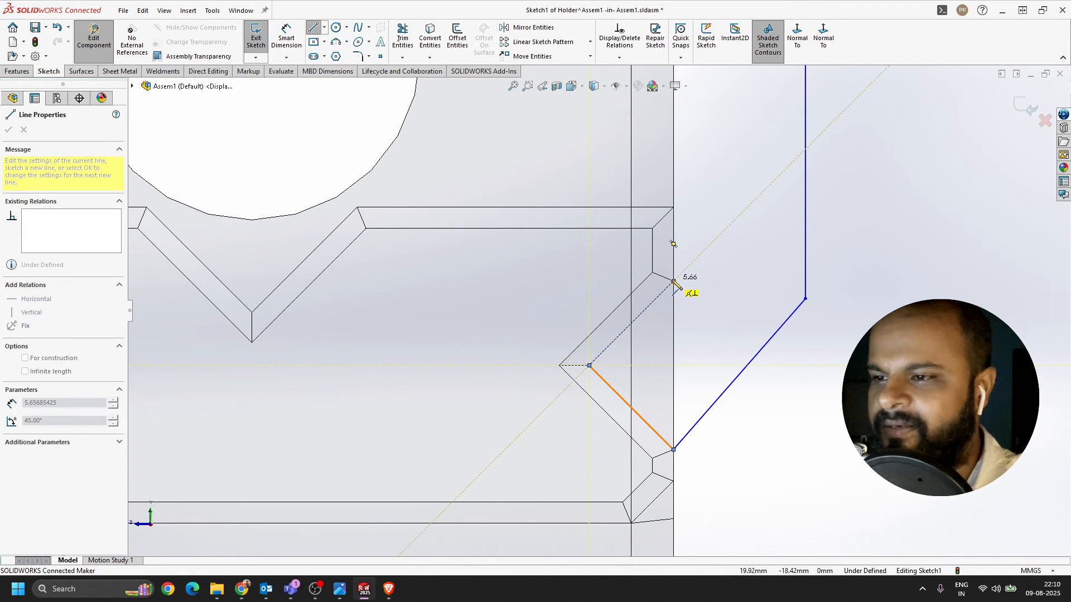
scroll(697, 355, up, 5)
scroll(691, 352, up, 3)
scroll(607, 301, down, 6)
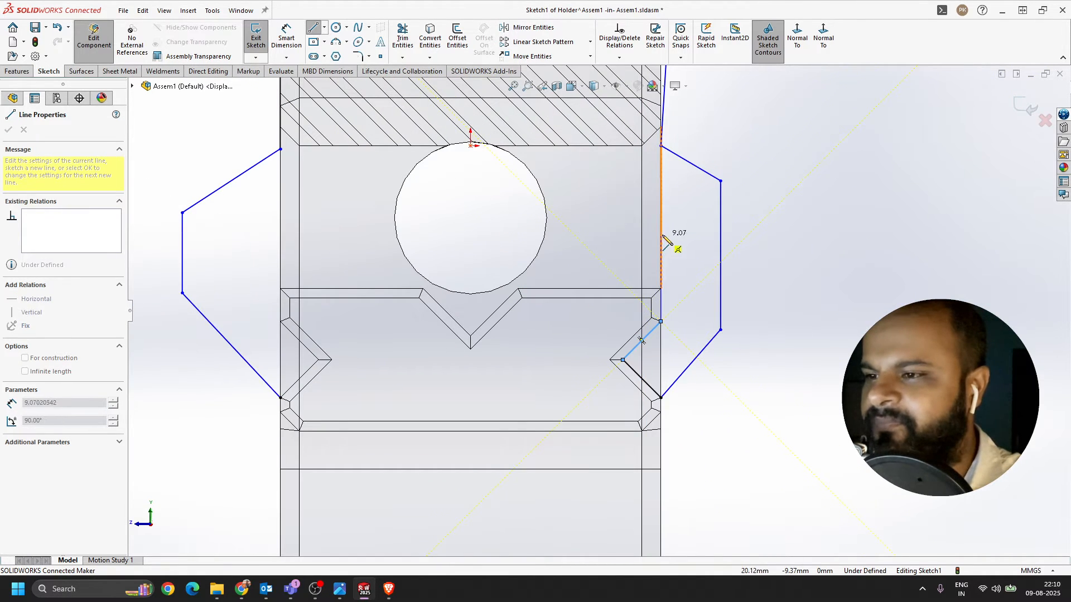
click(660, 289)
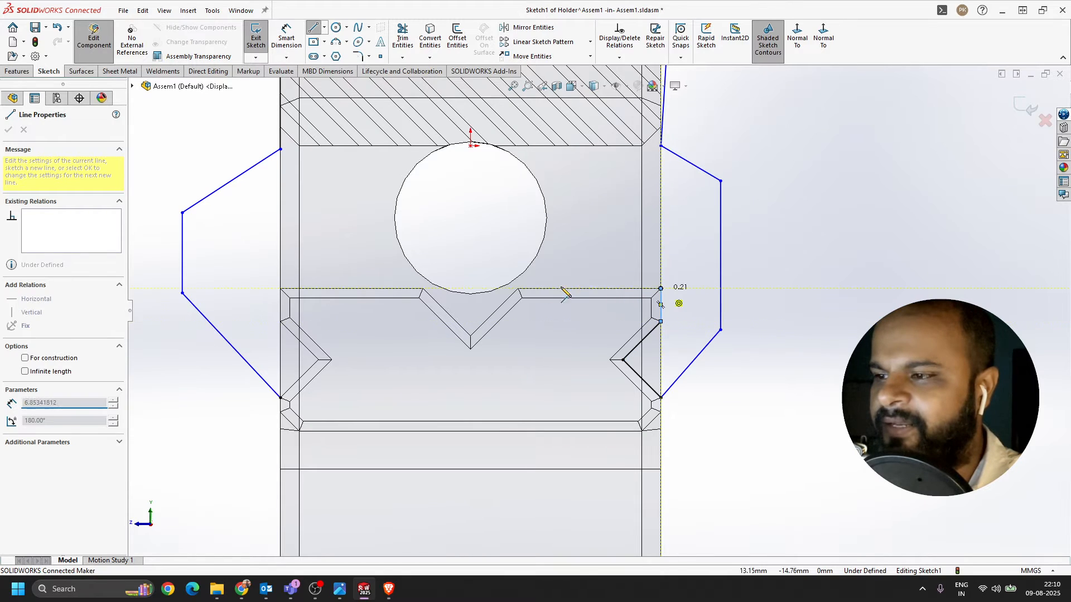
- Trace the rail's top edge with lines, following the central V-groove, to the upper-left corner
click(518, 289)
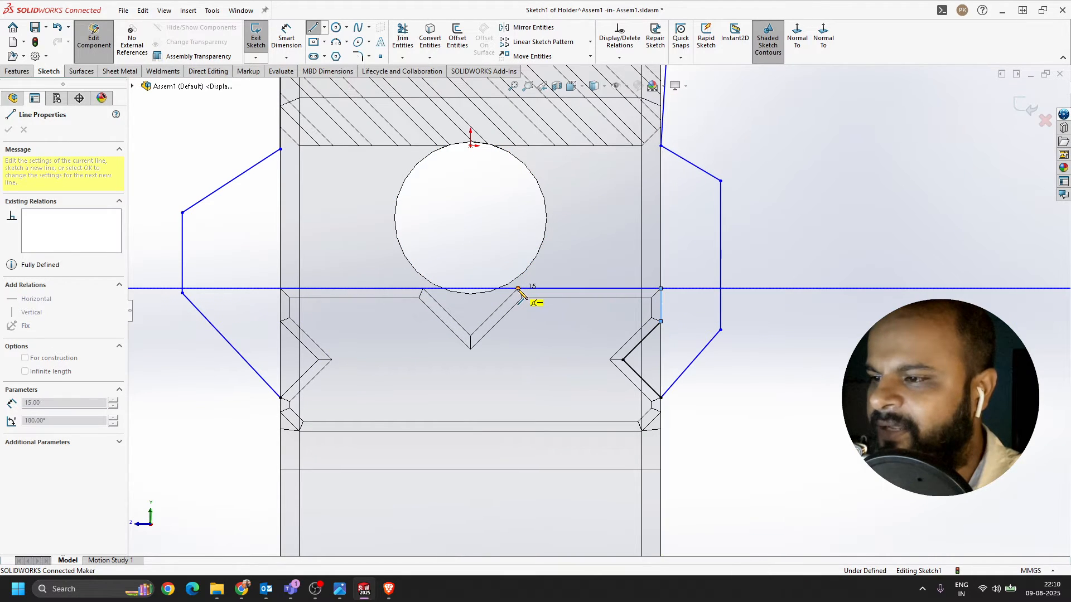
click(471, 336)
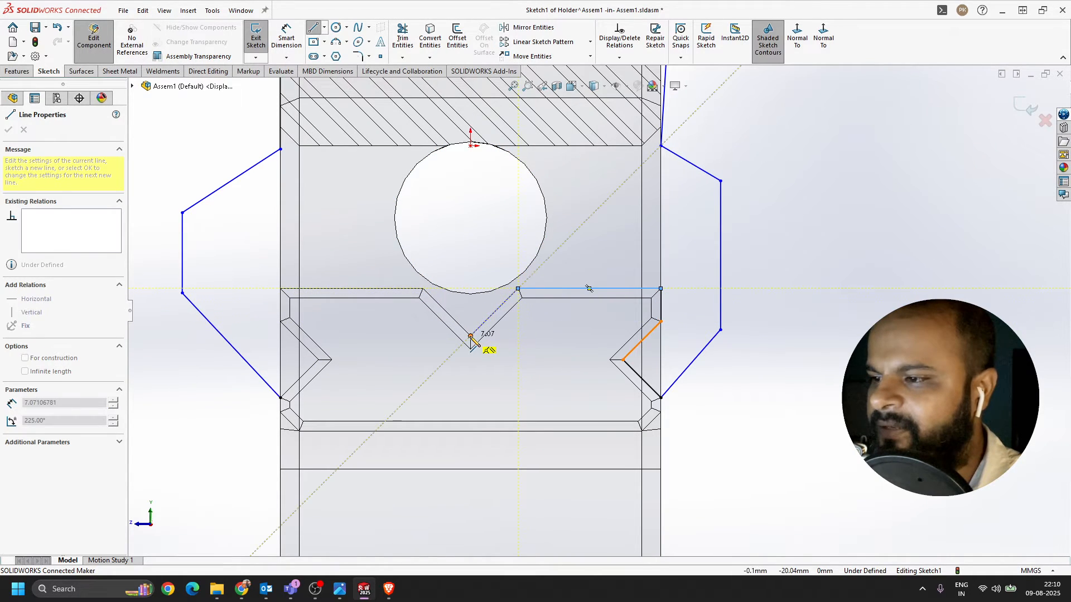
click(423, 289)
click(280, 289)
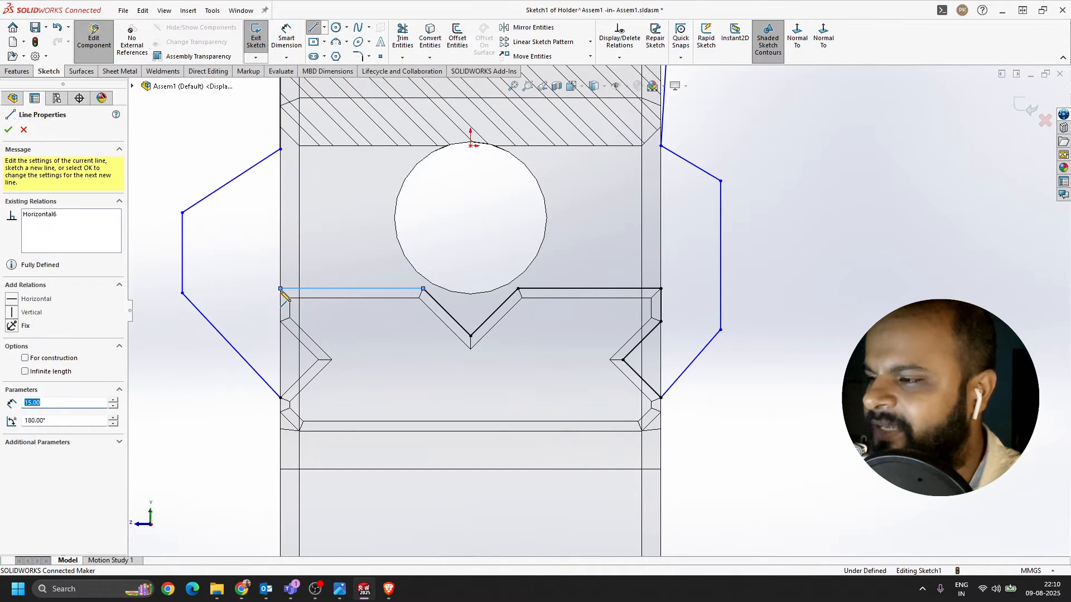
- Trace the rail's left edge and left V-notch to the starting corner, closing the Holder profile, and end the Line tool
click(280, 321)
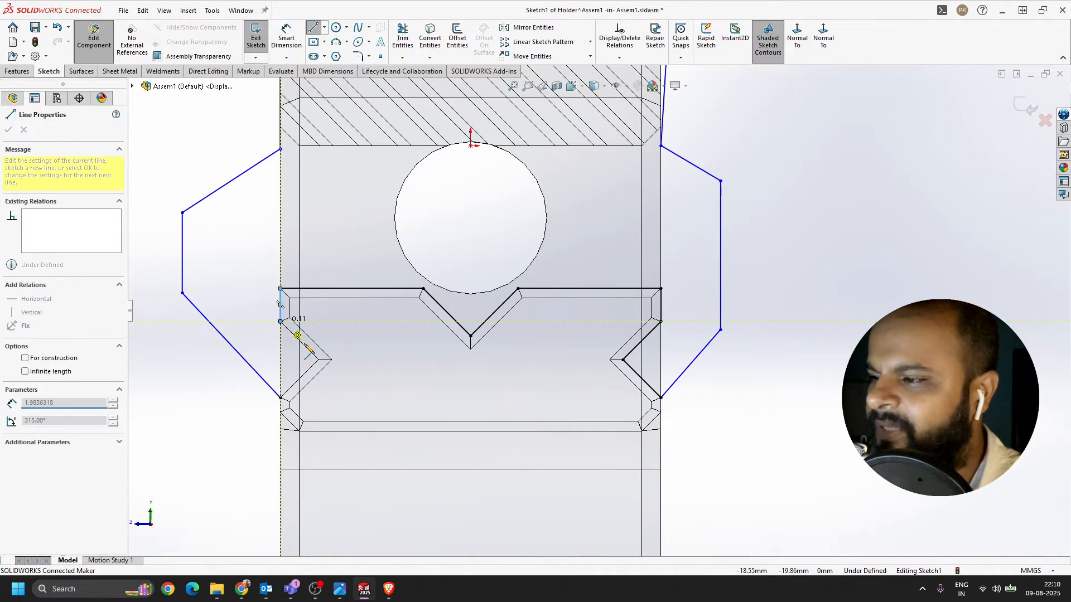
click(318, 359)
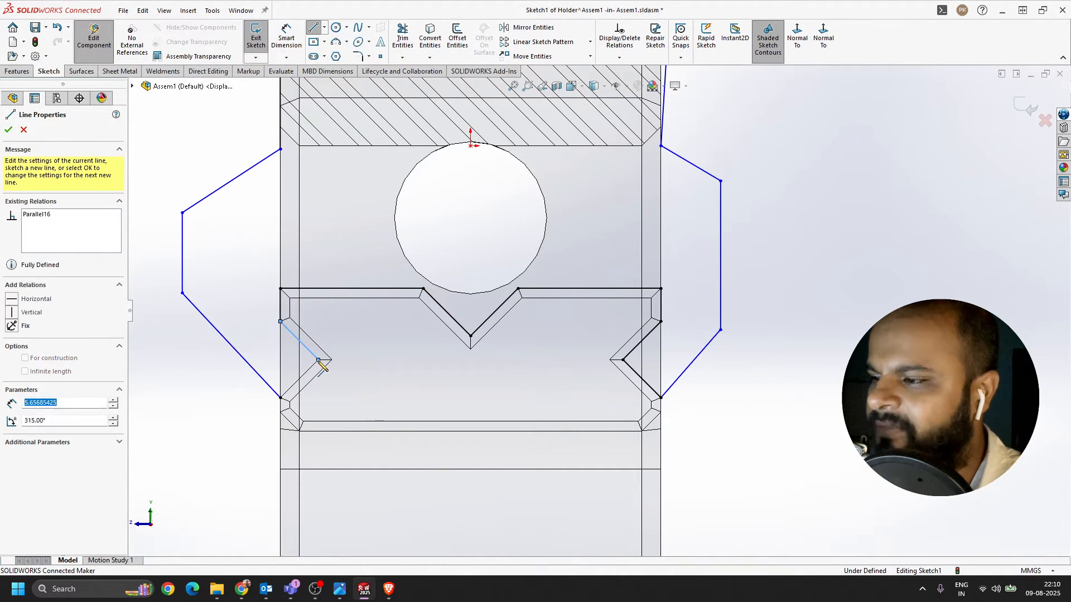
click(281, 398)
click(280, 398)
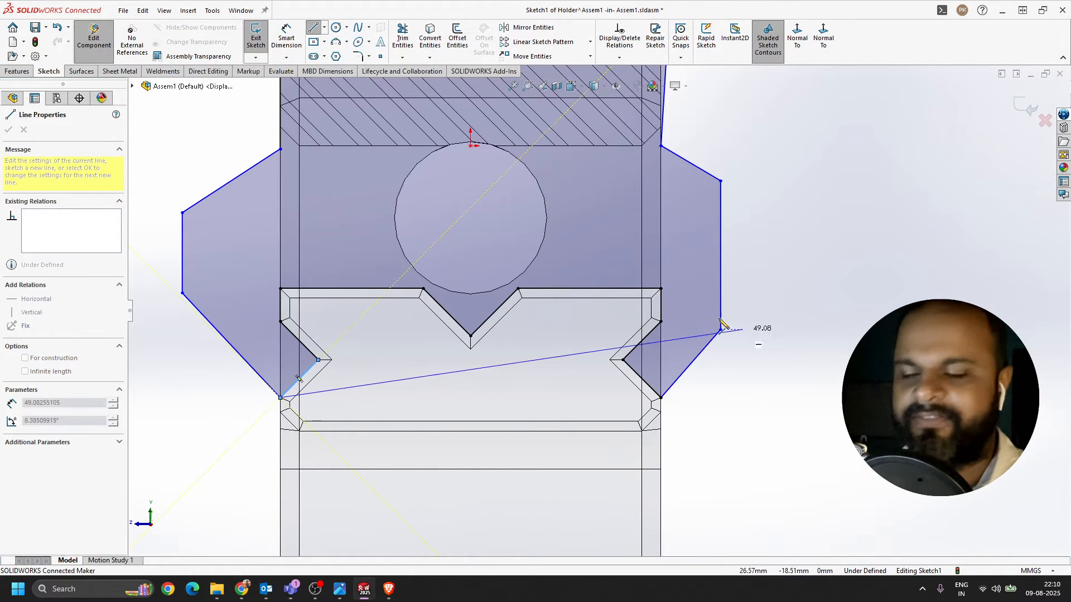
key(Escape)
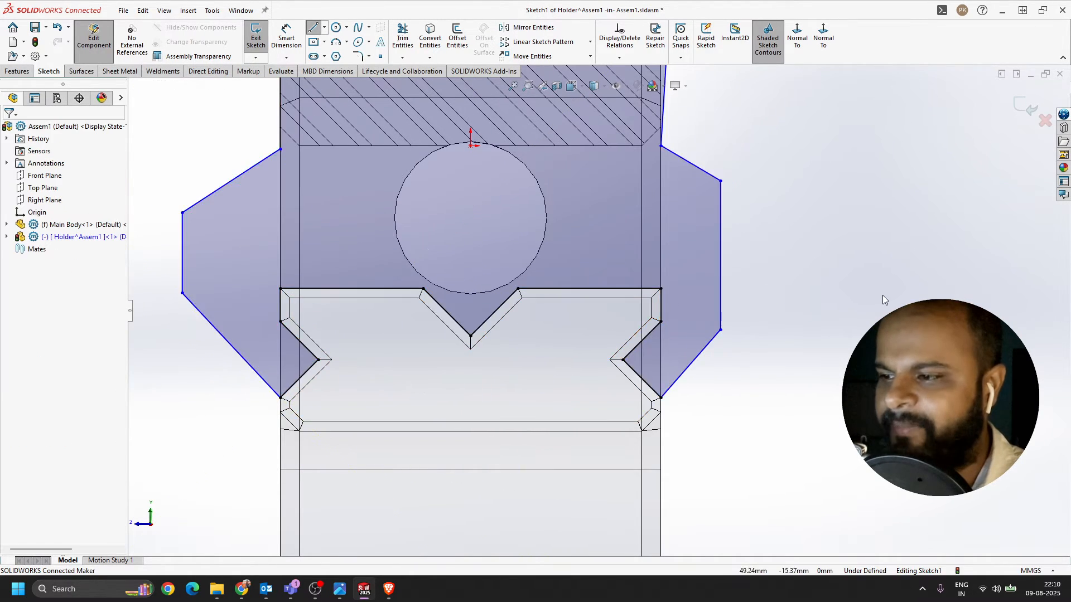
key(f)
scroll(405, 245, down, 3)
scroll(603, 269, up, 1)
scroll(797, 316, down, 2)
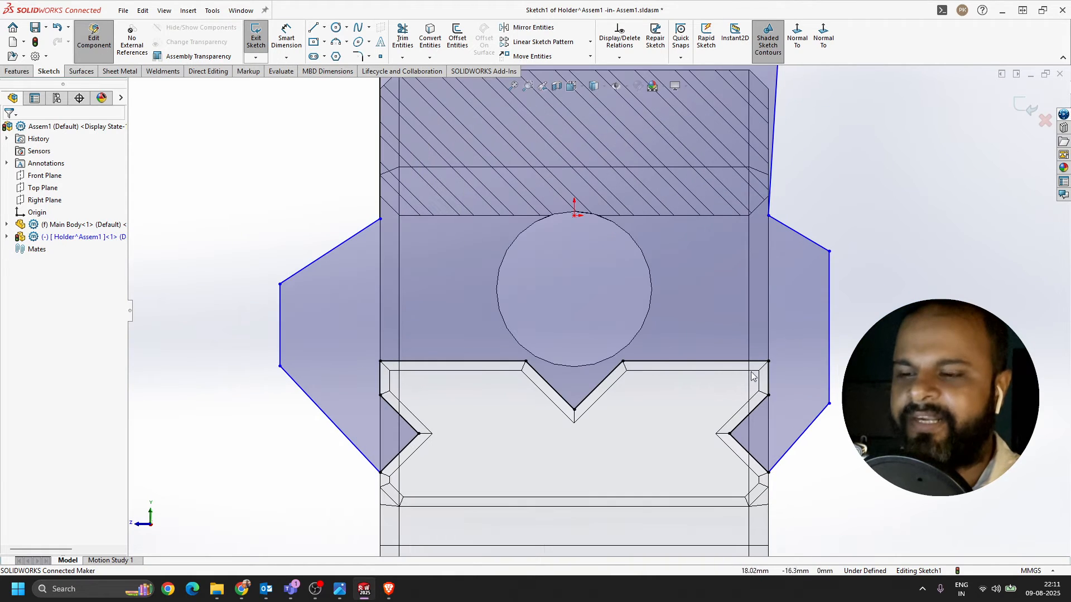
scroll(605, 329, up, 2)
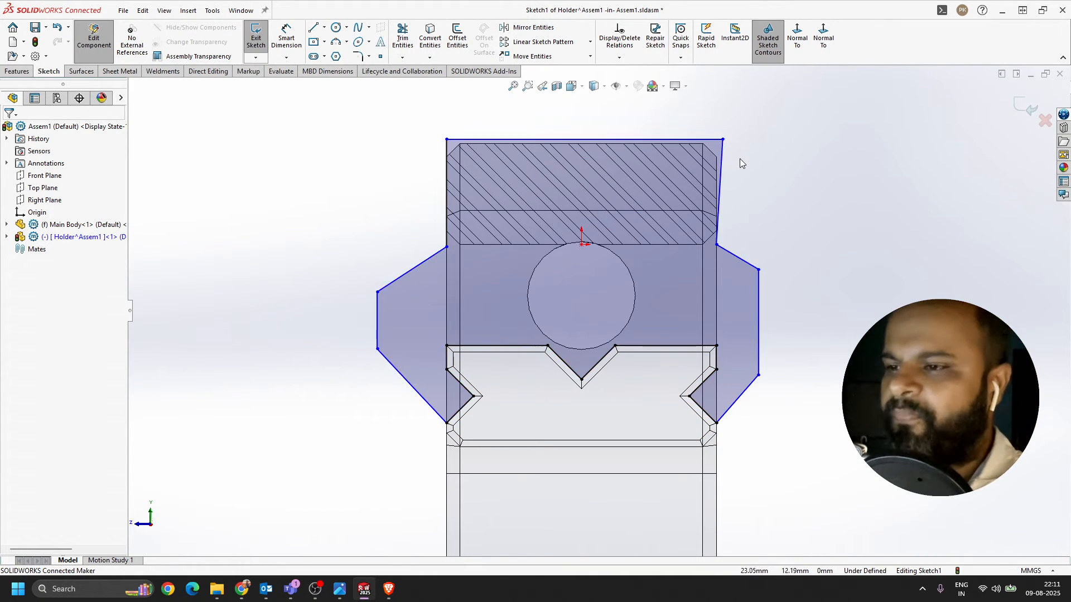
- Make the Holder profile's top line coincident with the Main Body's upper-left chamfer vertex
scroll(669, 167, down, 1)
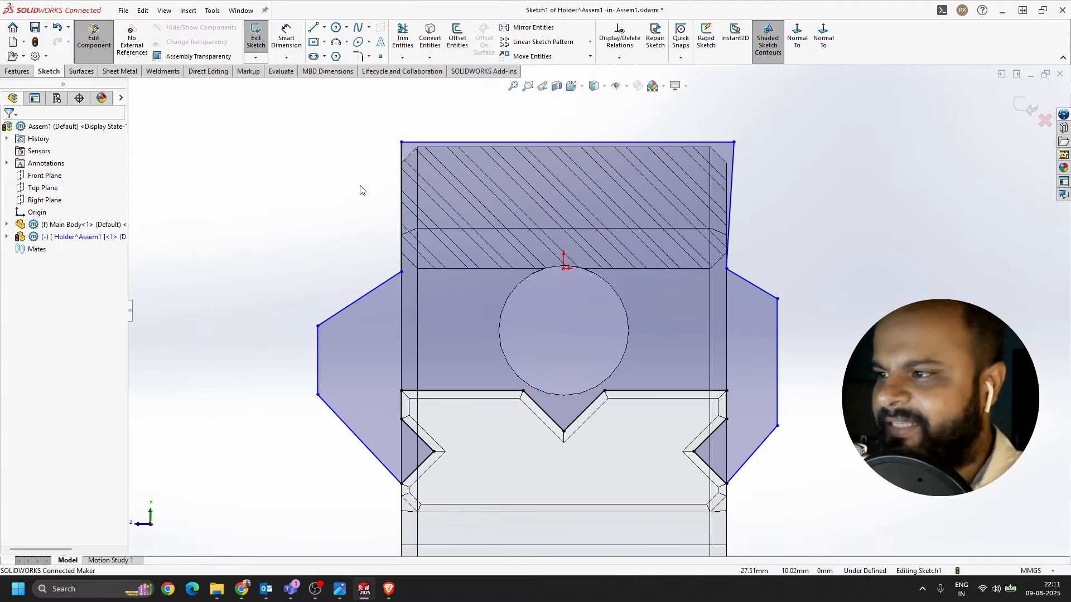
scroll(361, 189, down, 1)
scroll(411, 158, down, 2)
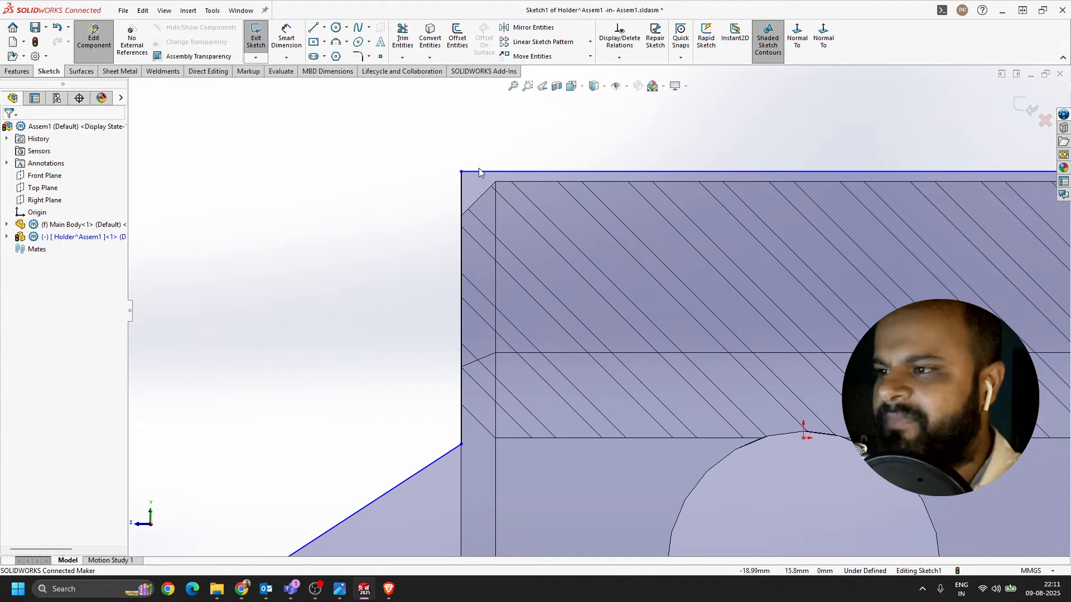
click(503, 188)
key(Escape)
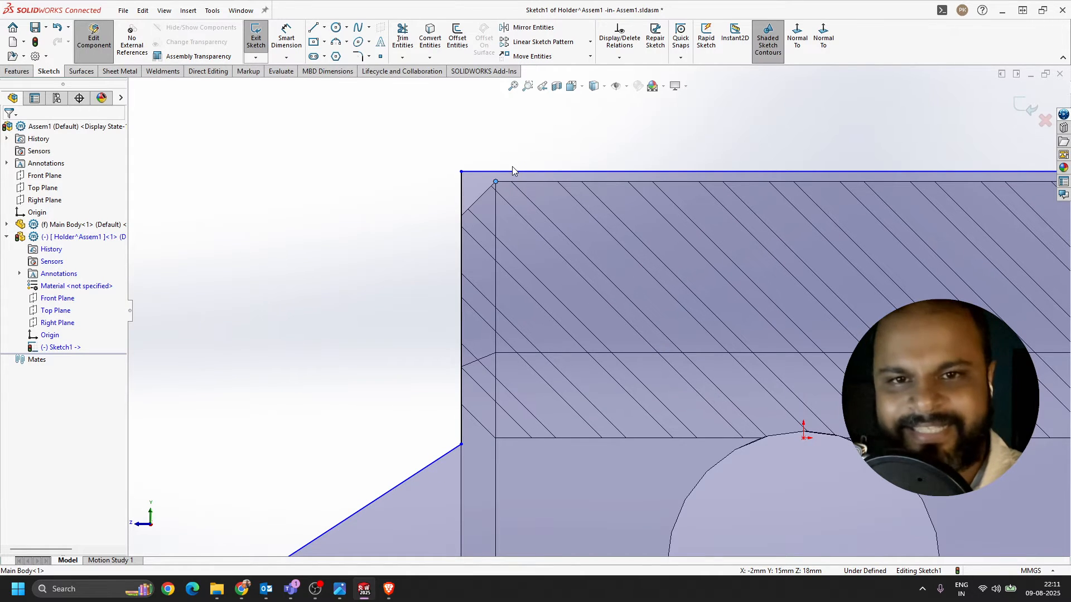
ctrl+click(513, 170)
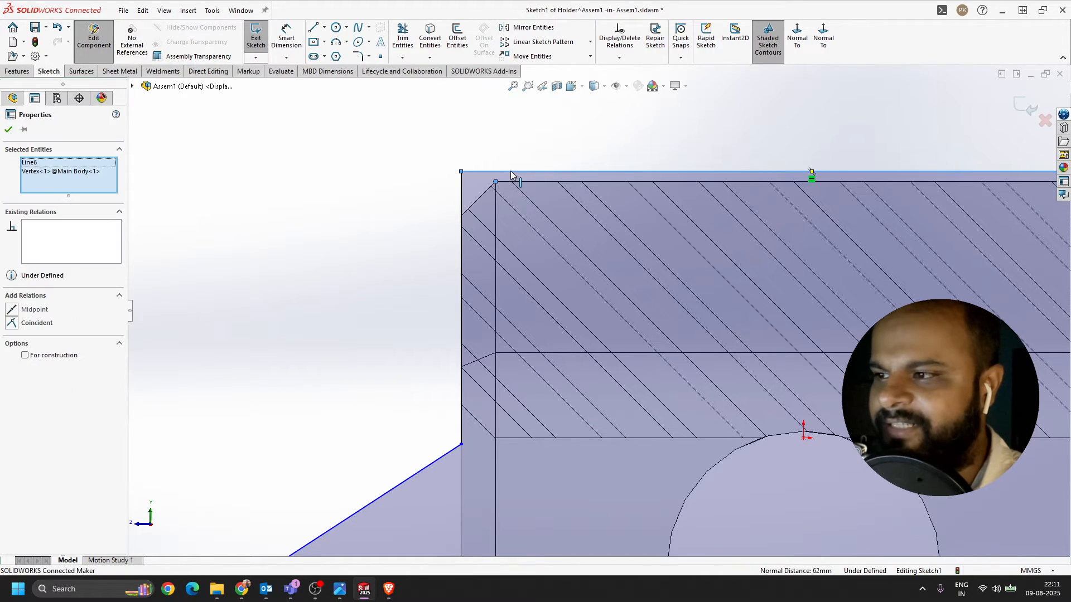
click(13, 324)
click(166, 322)
key(f)
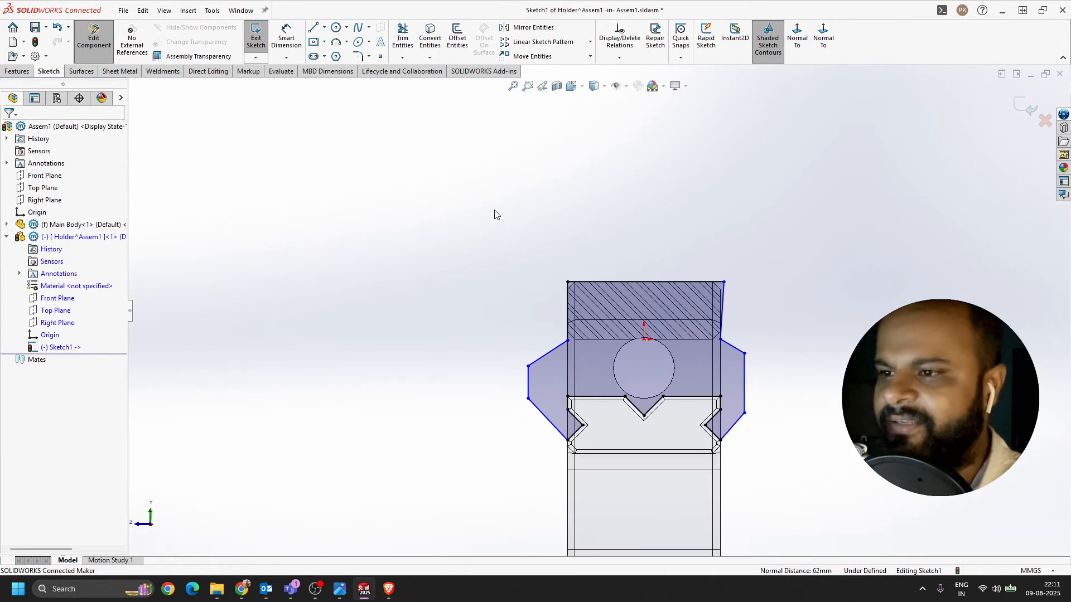
- Add a Vertical relation to the slanted line on the upper right of the Holder profile
scroll(700, 278, down, 5)
click(650, 257)
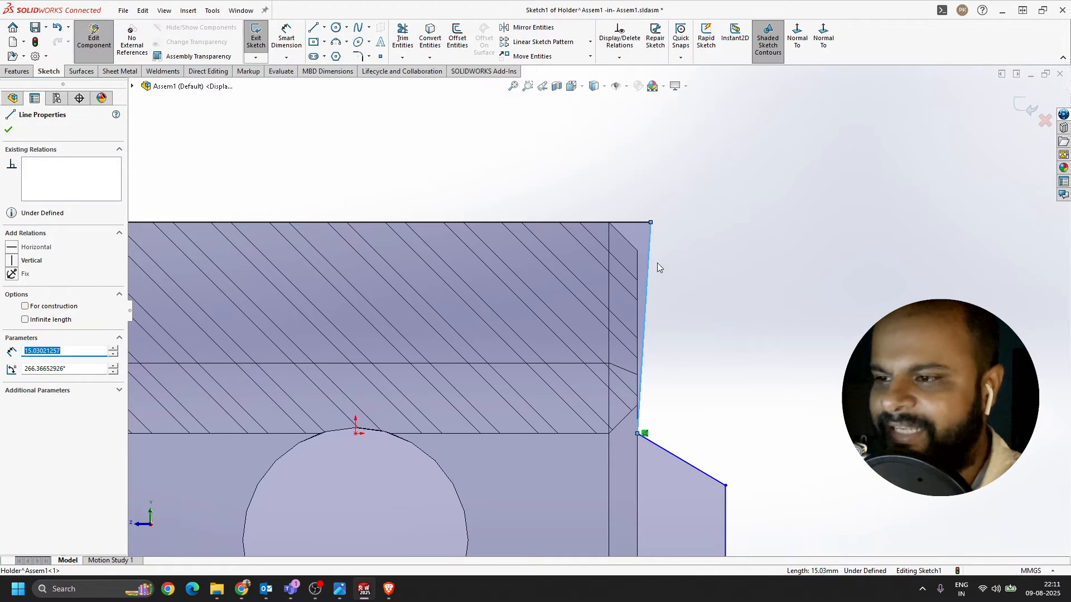
click(10, 262)
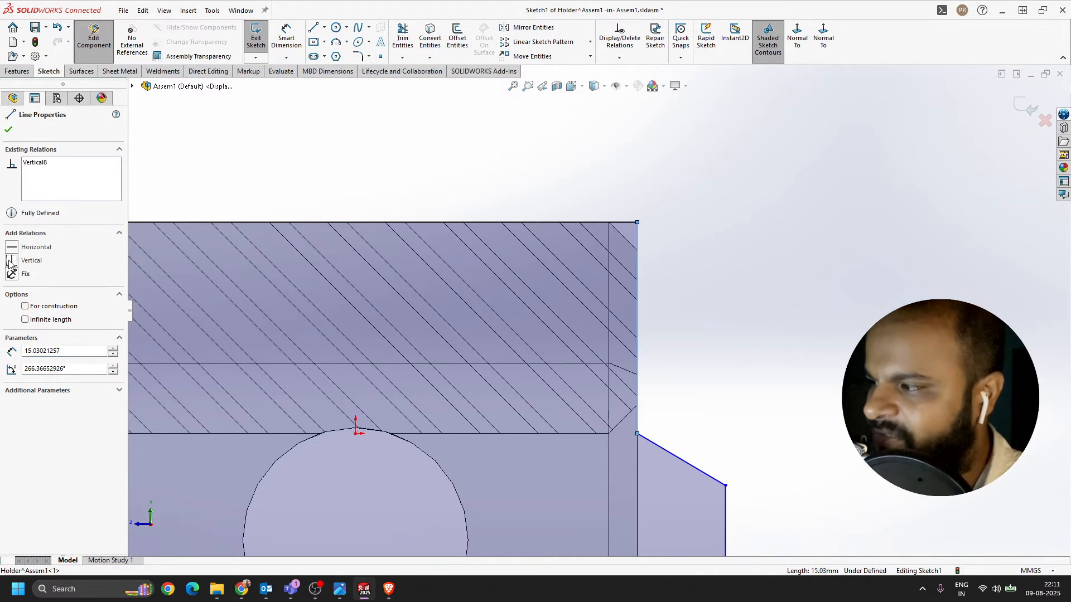
click(798, 279)
key(f)
- Add an Equal relation between the upper slanted lines of the left and right wings
scroll(550, 390, down, 3)
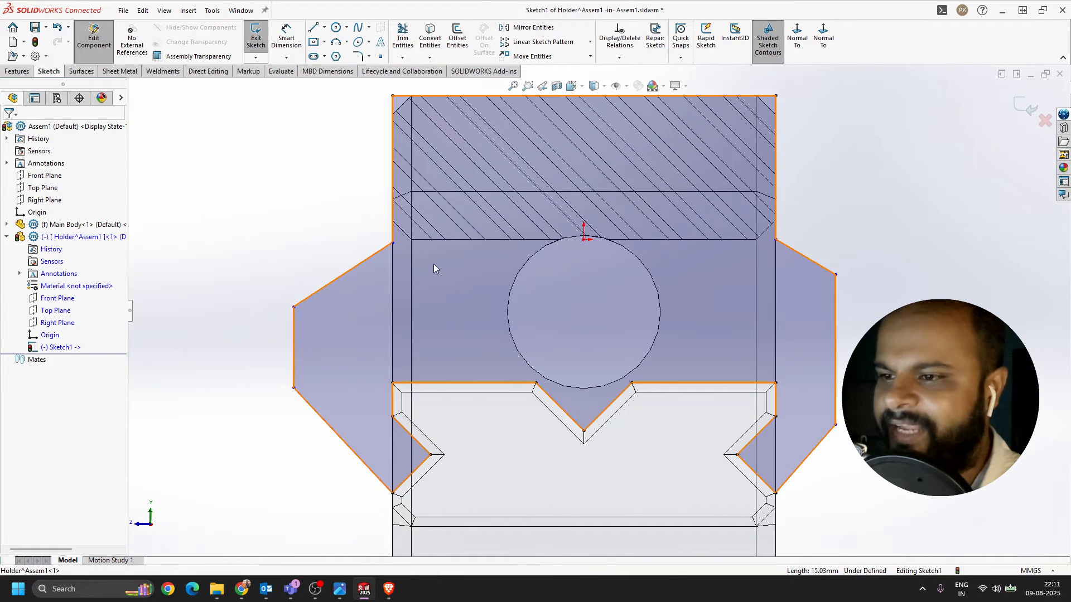
click(346, 270)
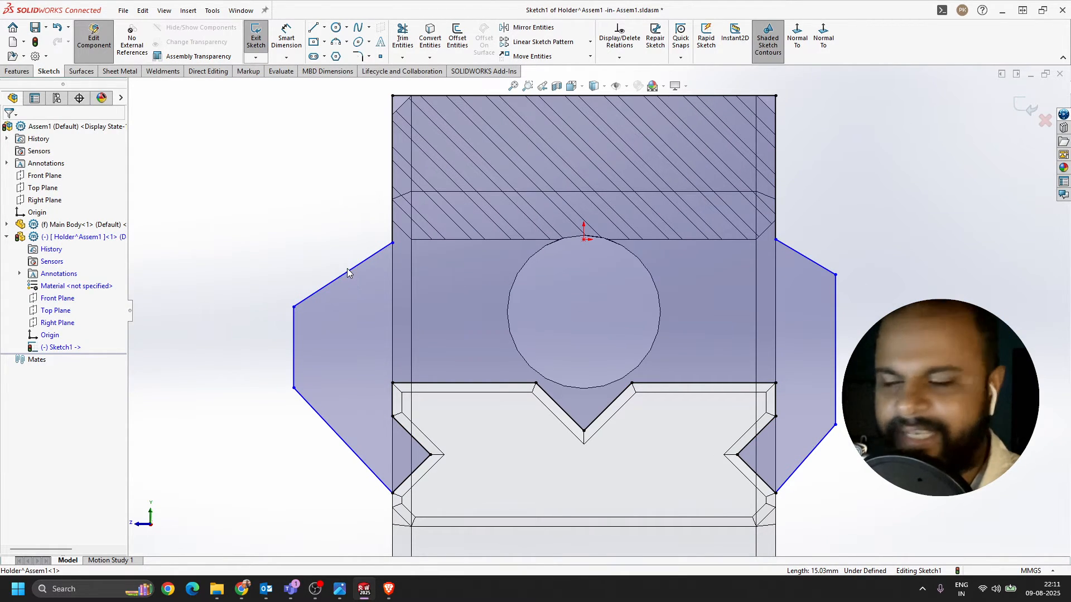
ctrl+click(802, 260)
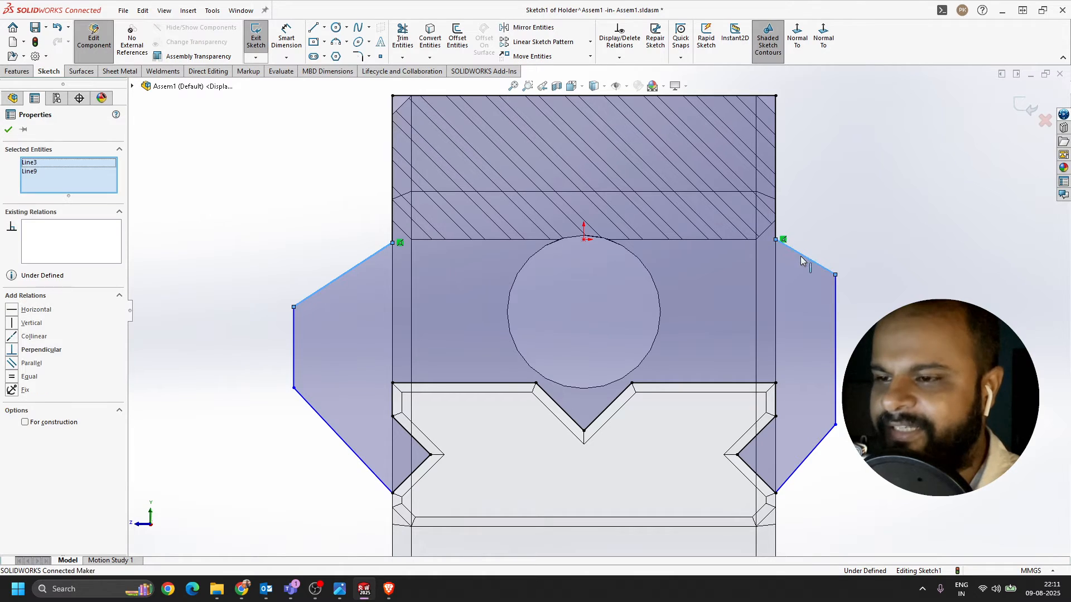
click(17, 376)
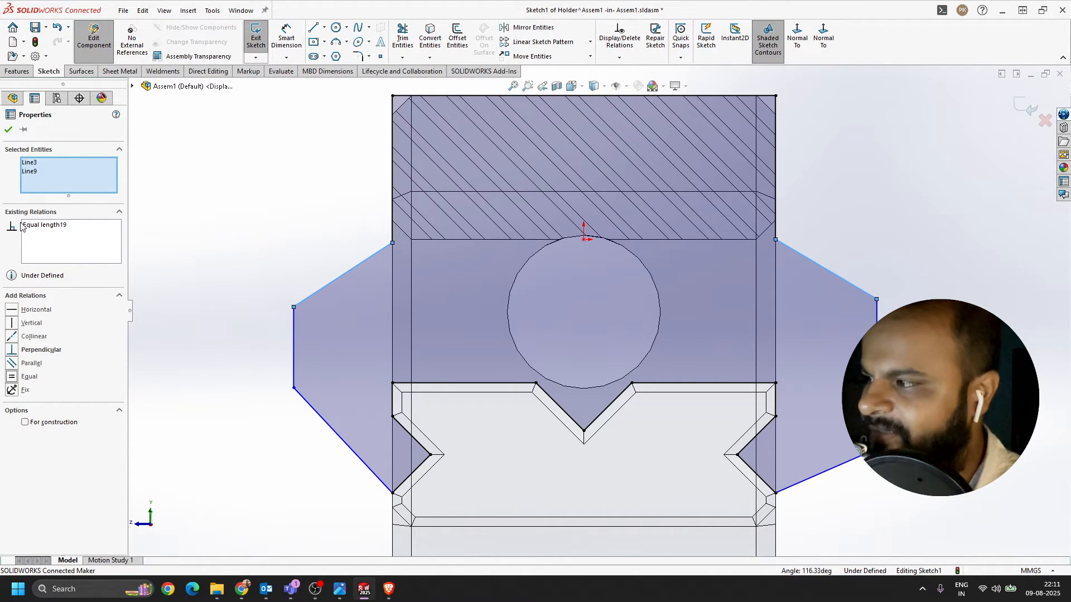
click(8, 131)
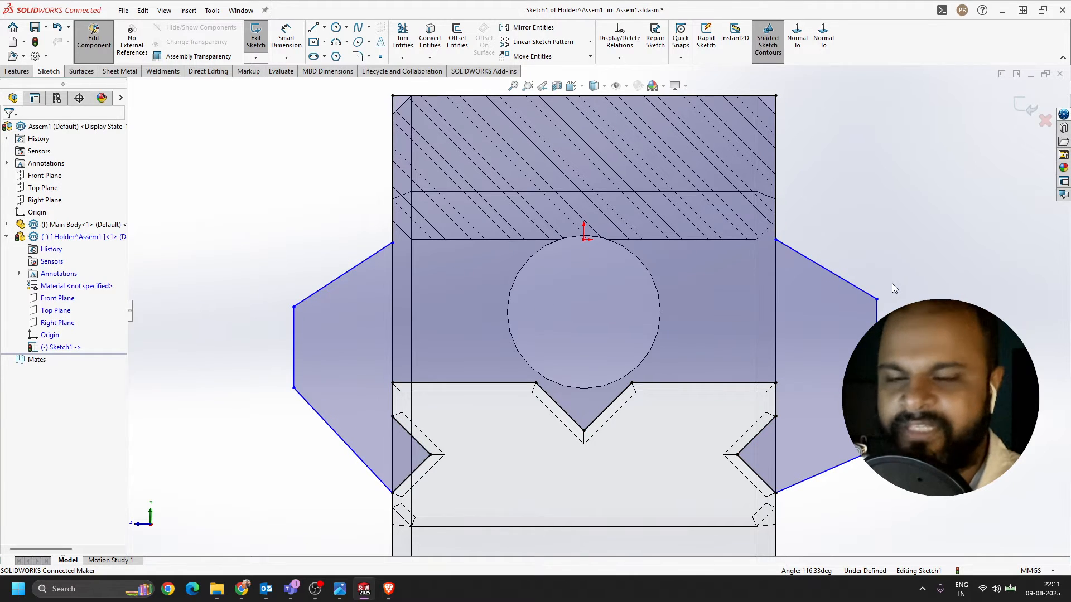
- Add an Equal relation between the outer vertical lines of the two wings
click(877, 309)
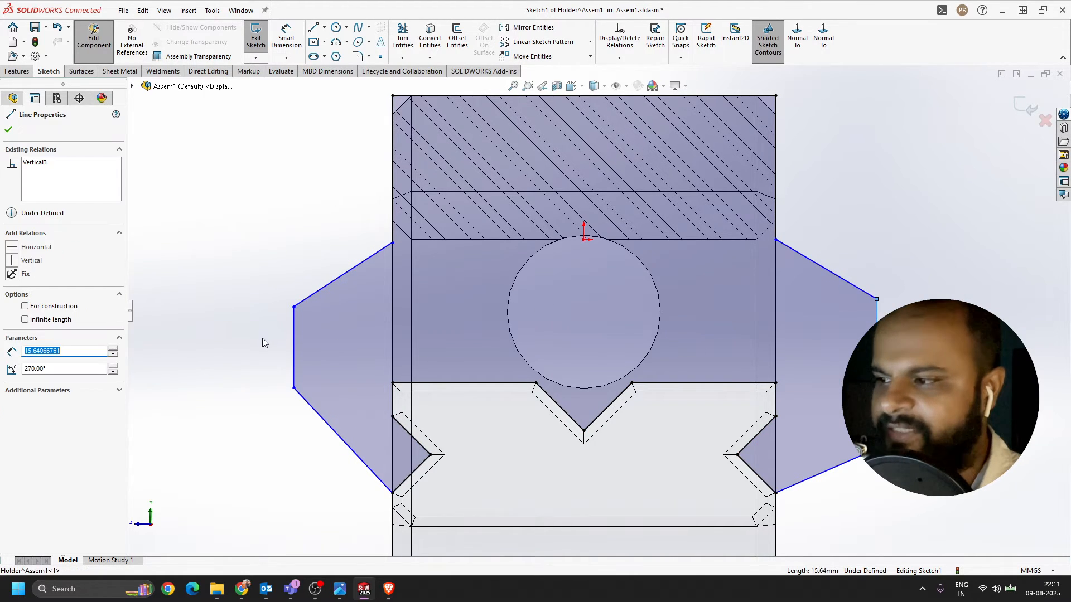
ctrl+click(294, 350)
click(13, 378)
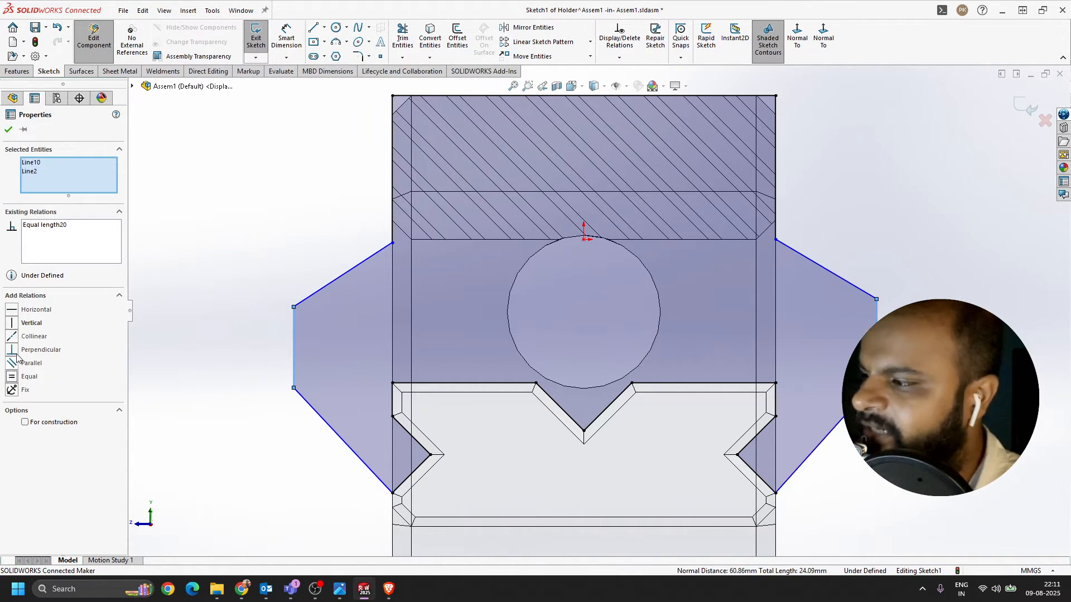
click(8, 130)
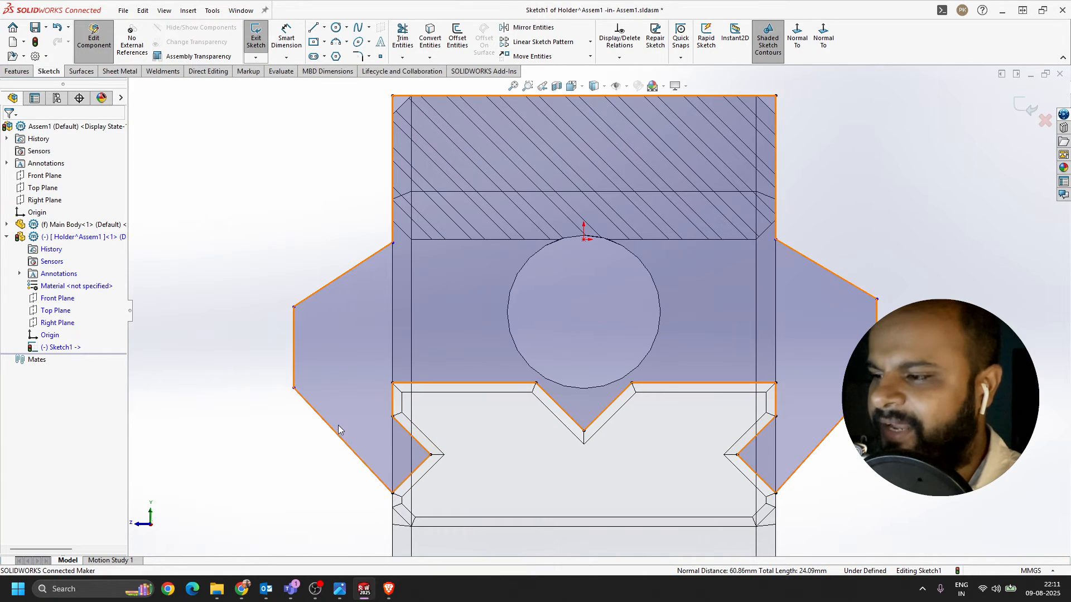
- Add an Equal relation between the lower slanted lines of the two wings
click(338, 443)
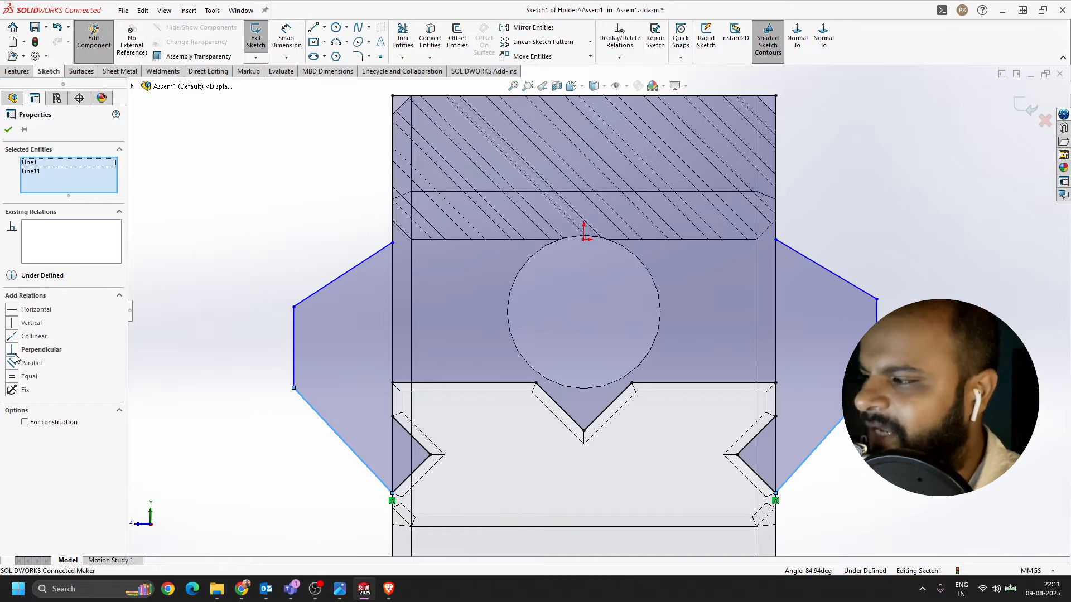
click(13, 377)
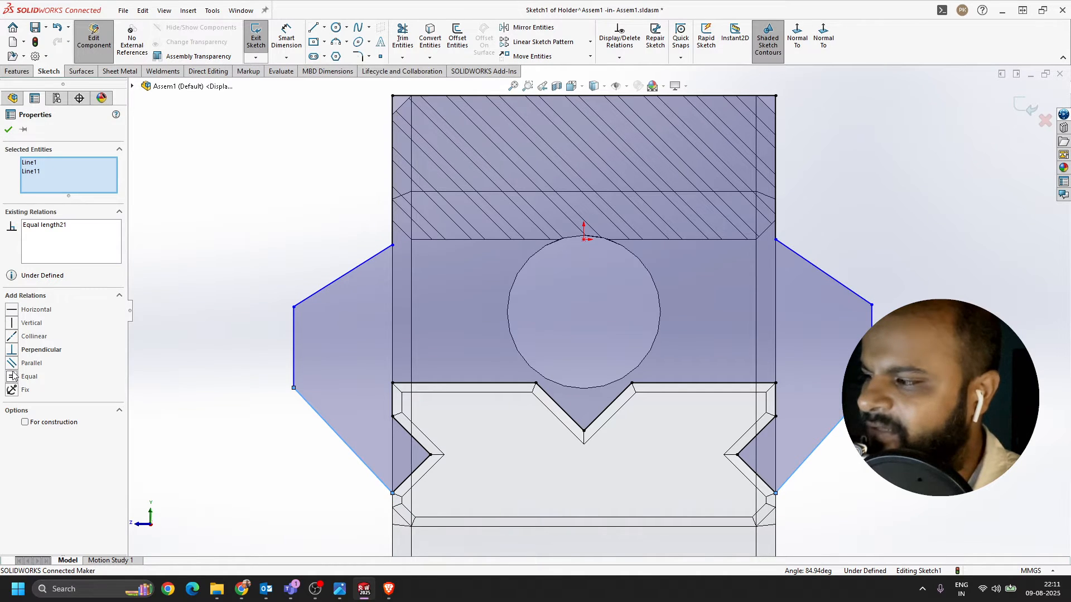
click(8, 129)
- Move the right wing's outer vertical line slightly inward and upward
scroll(599, 310, up, 3)
scroll(535, 346, down, 2)
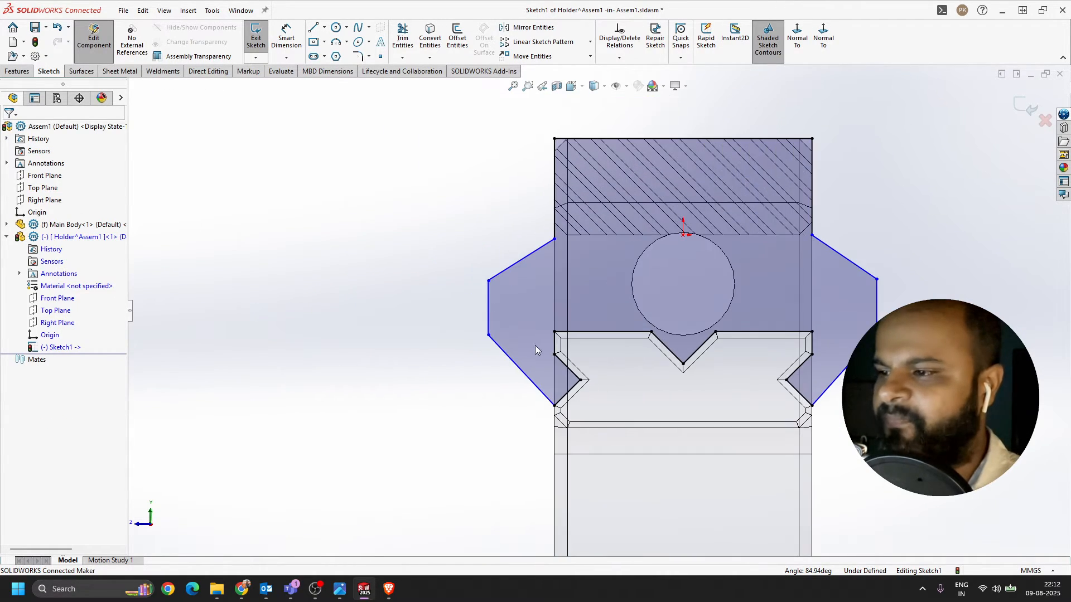
scroll(834, 304, down, 2)
drag(874, 313, 866, 315)
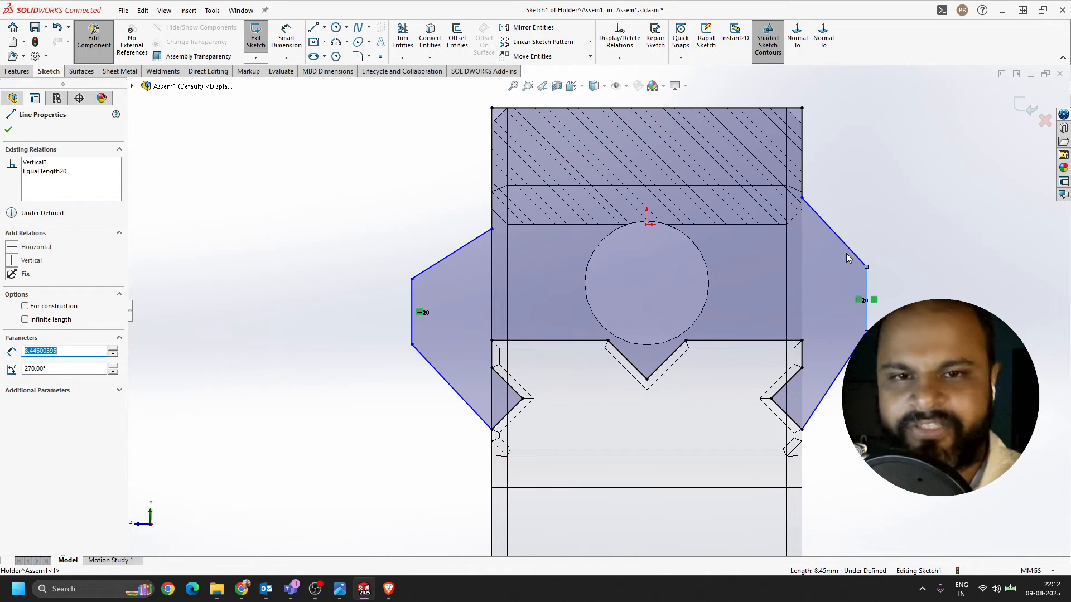
key(Escape)
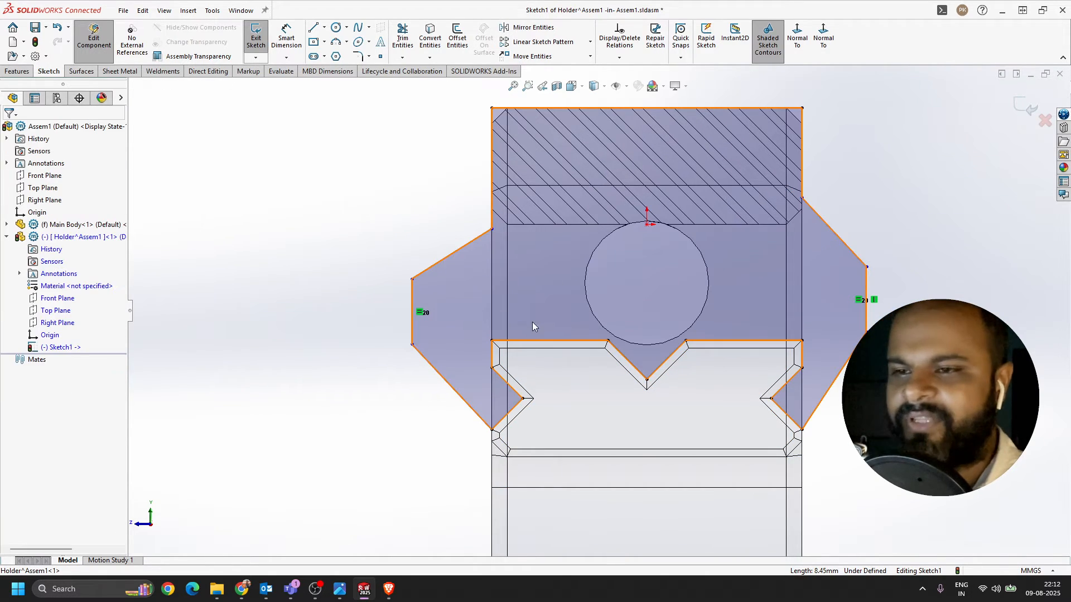
- Add a Horizontal relation between the points where the two wings' upper slanted lines meet the body's sides
click(492, 229)
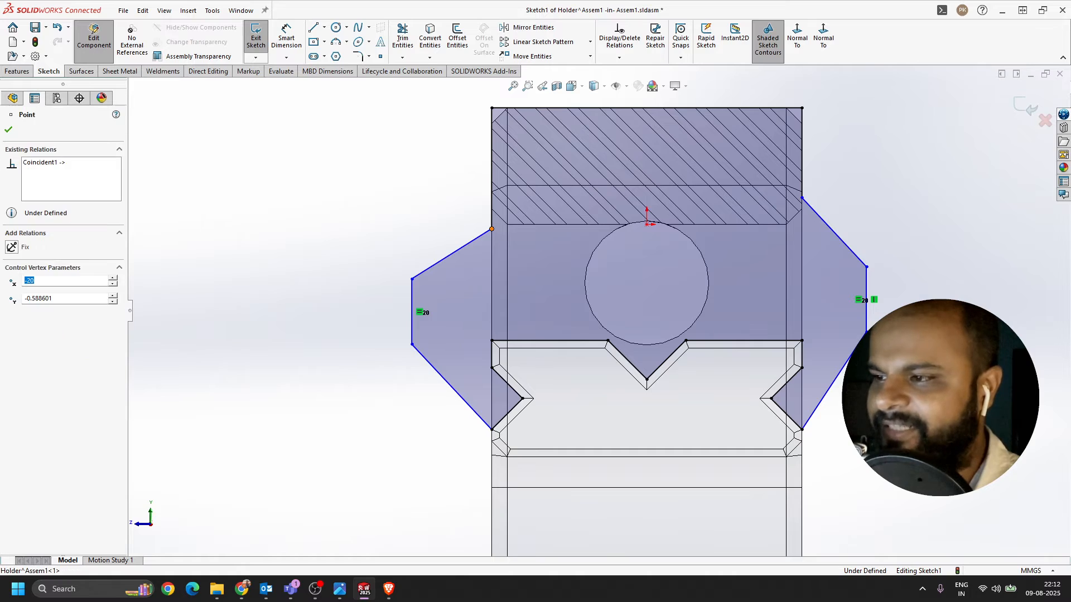
ctrl+click(802, 198)
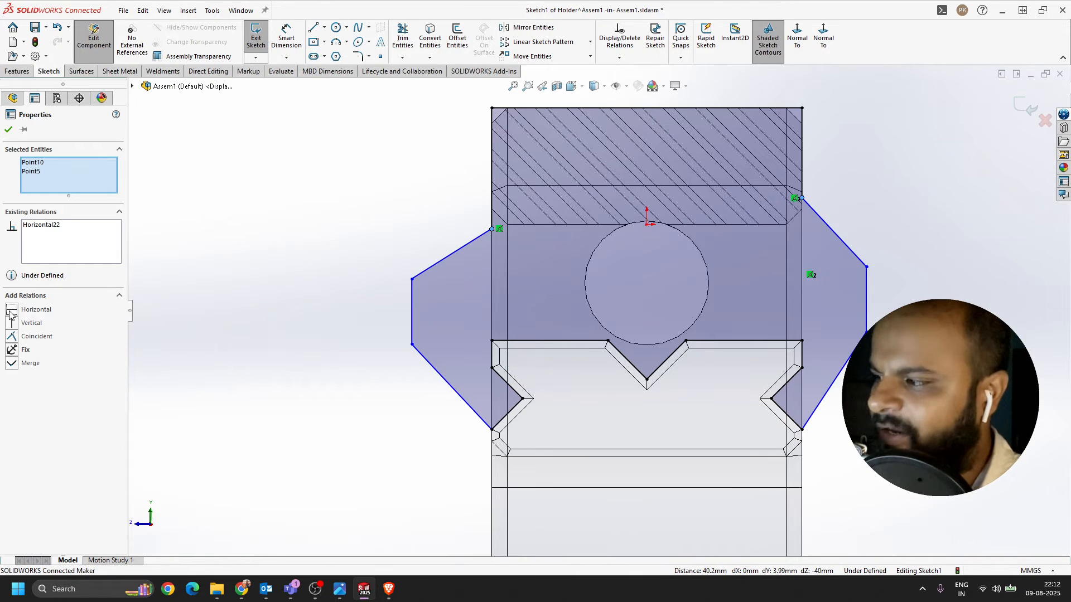
click(8, 131)
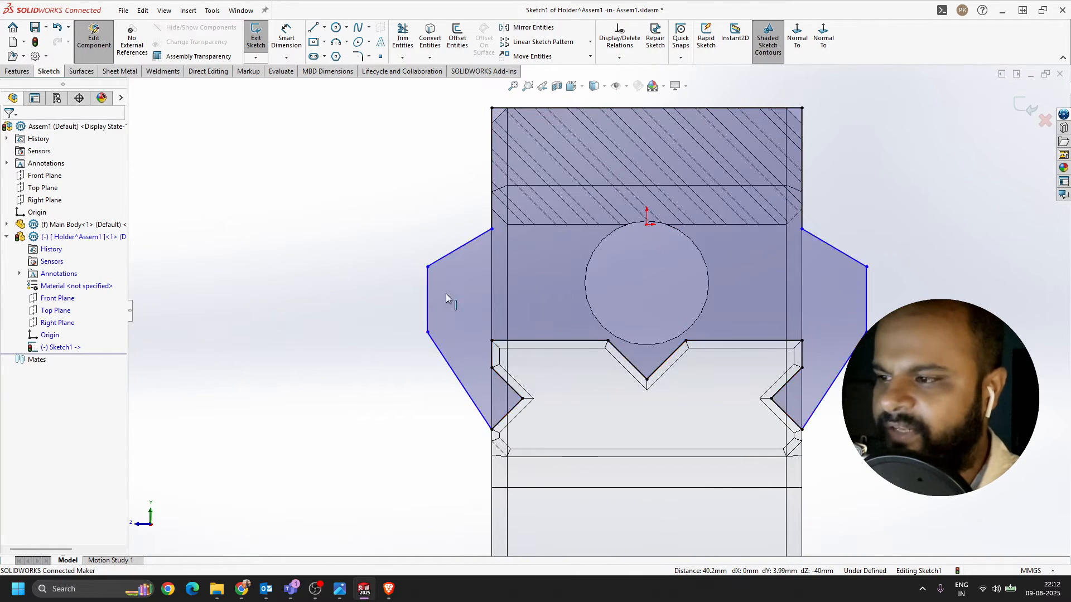
- Align the wings' upper outer corners with a Horizontal relation, and do the same for their lower outer corners
click(427, 267)
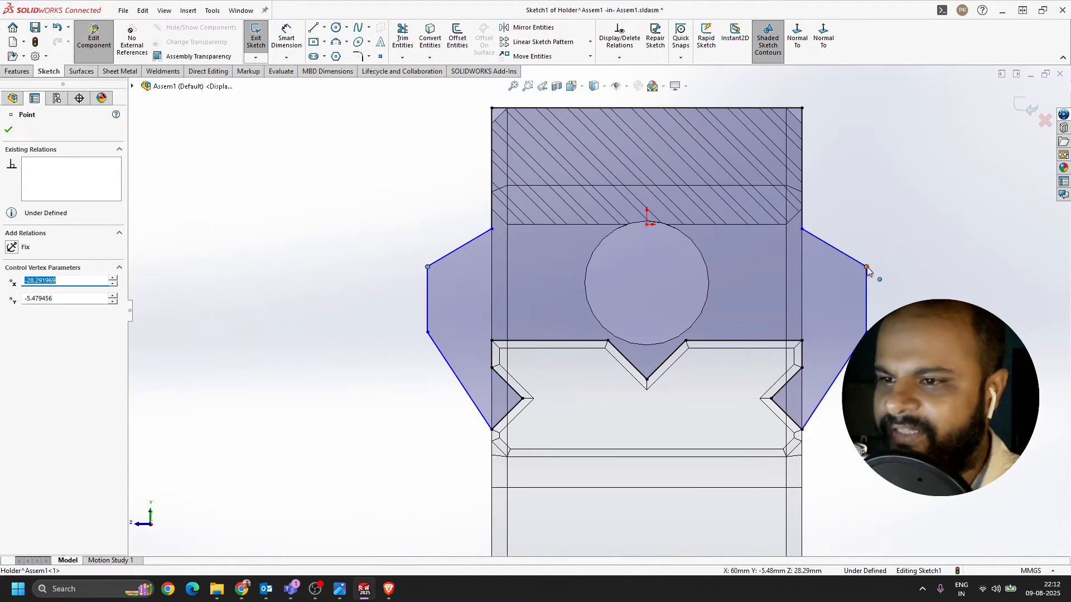
ctrl+click(866, 267)
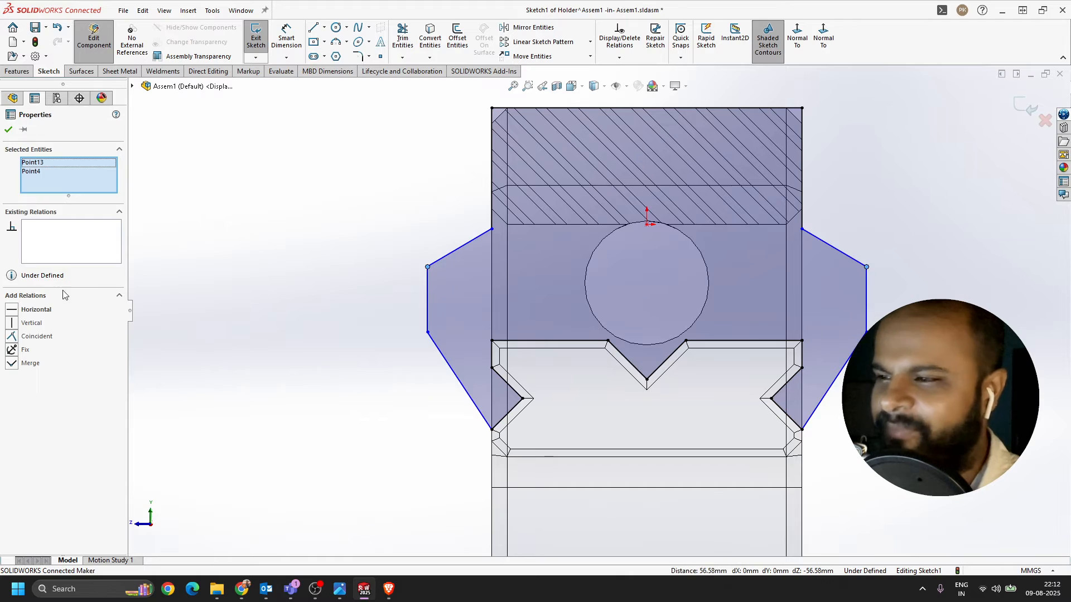
click(7, 131)
click(428, 332)
ctrl+click(866, 332)
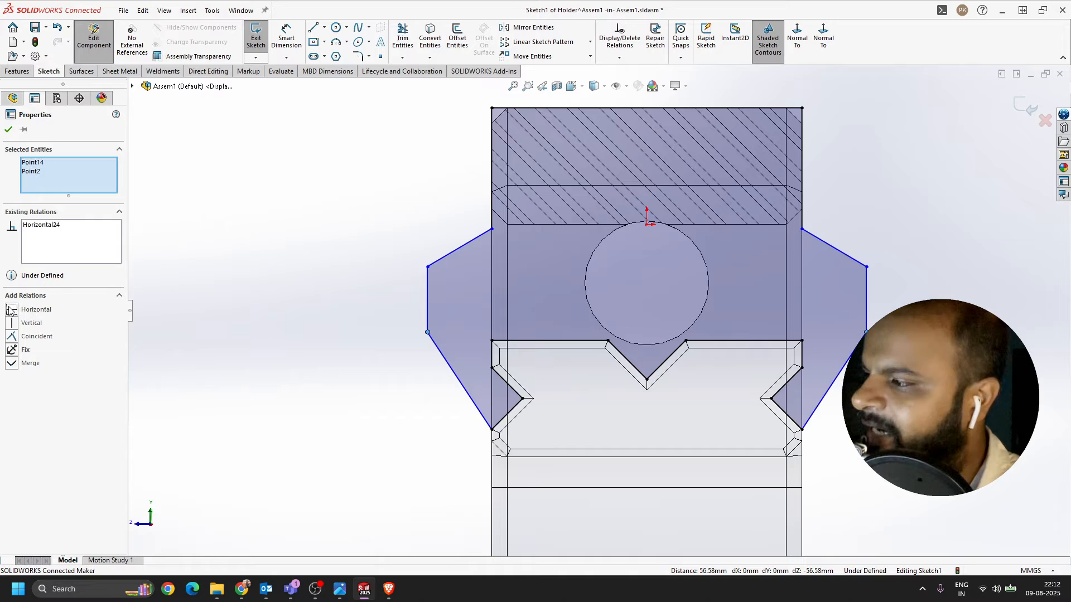
click(5, 130)
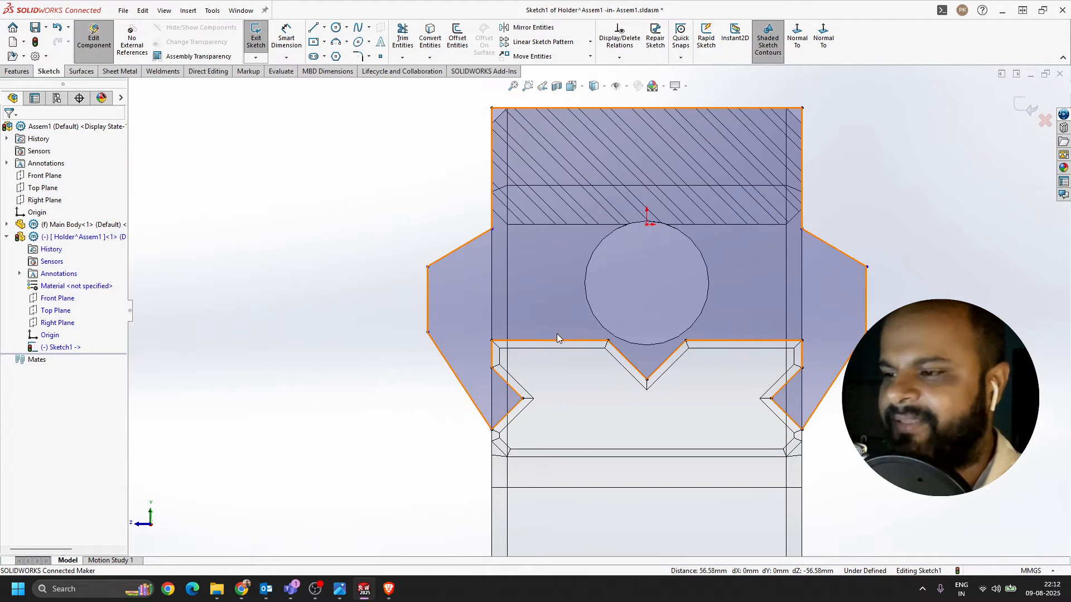
- Try a Perpendicular relation between the left wing's lower slanted line and the adjoining V-notch line, and undo it
scroll(436, 391, down, 3)
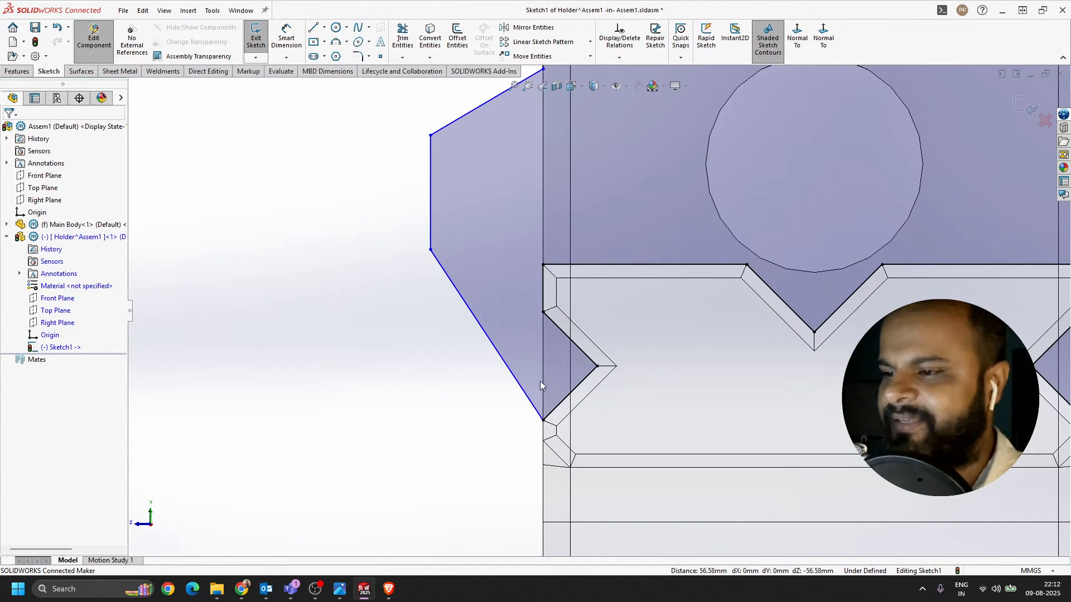
click(533, 412)
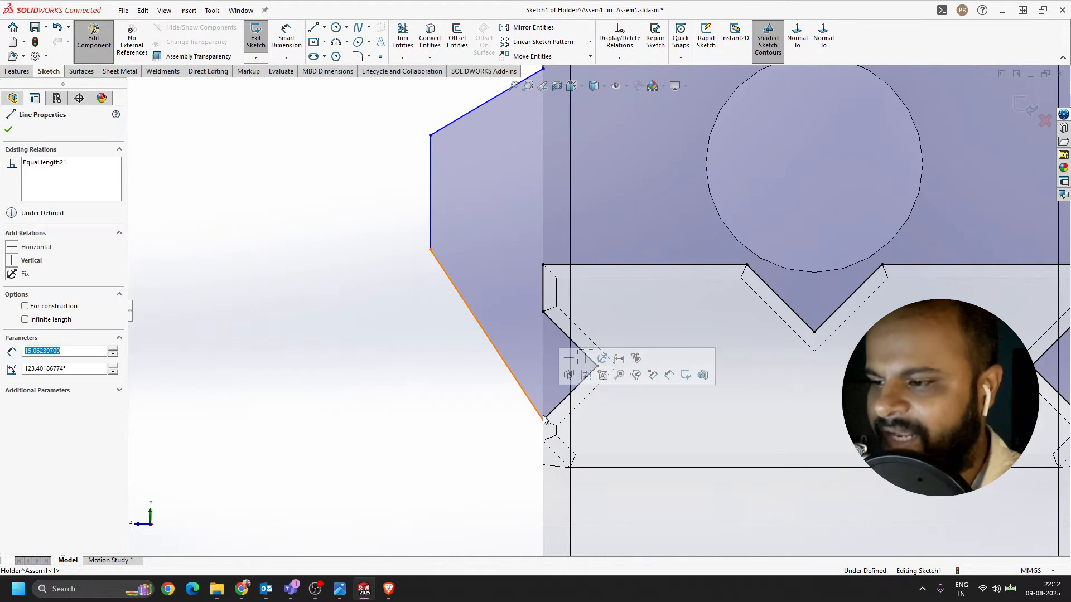
ctrl+click(555, 421)
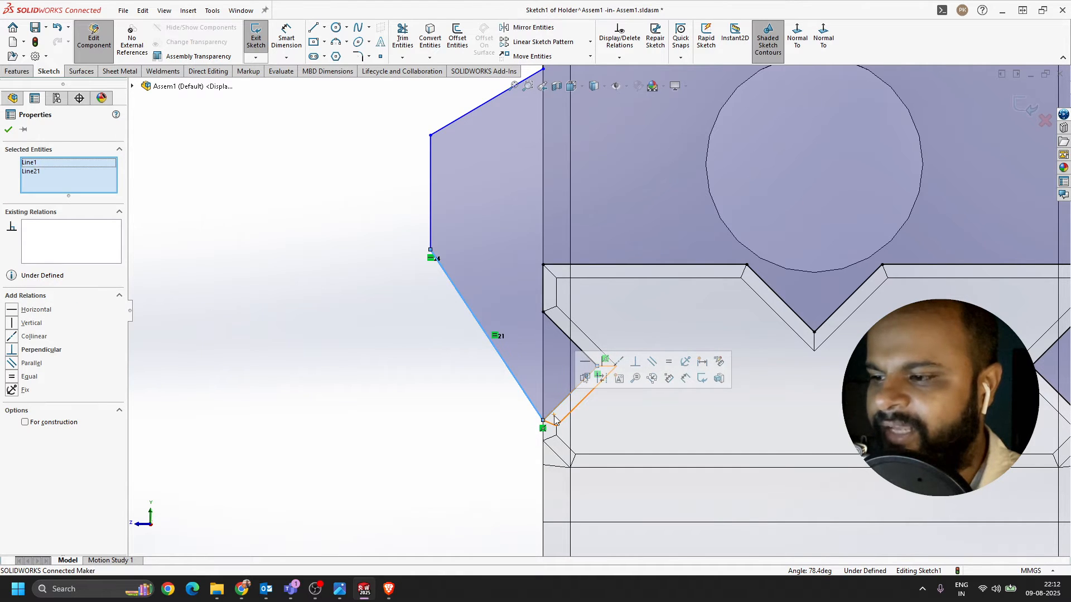
click(15, 356)
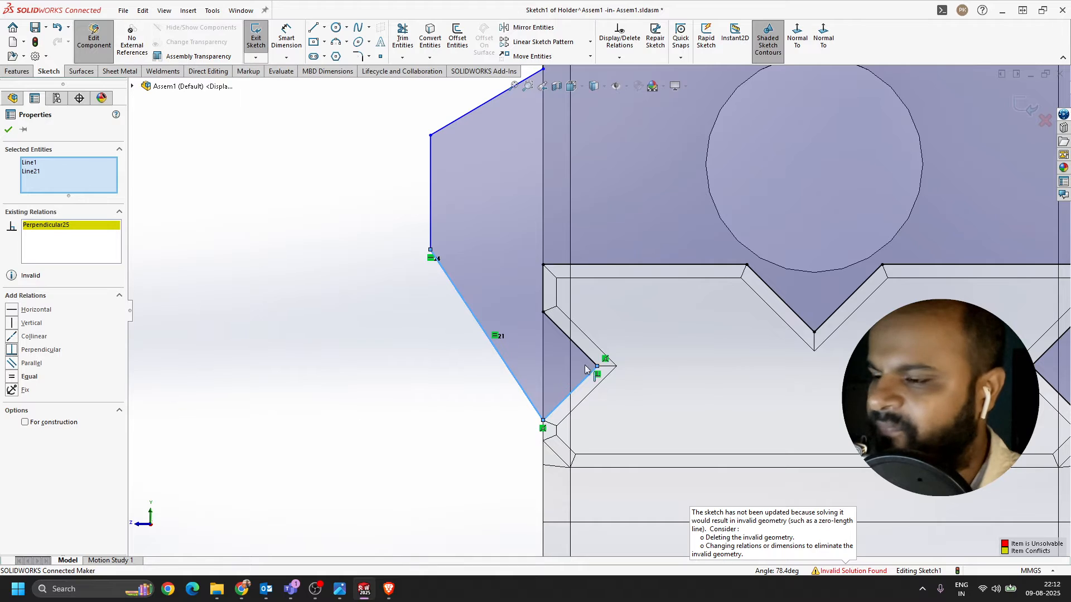
scroll(586, 370, up, 3)
click(419, 317)
scroll(723, 333, down, 3)
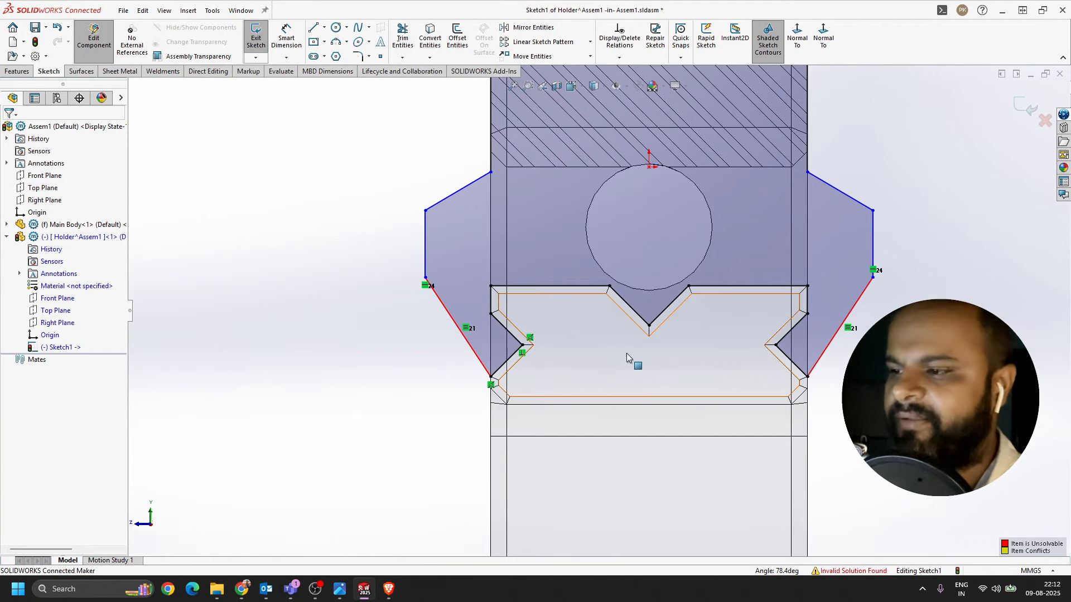
key(ctrl+z)
- Move the left wing's lower outer corner downward to lengthen the outer vertical lines of both wings
scroll(661, 302, down, 2)
scroll(486, 306, down, 1)
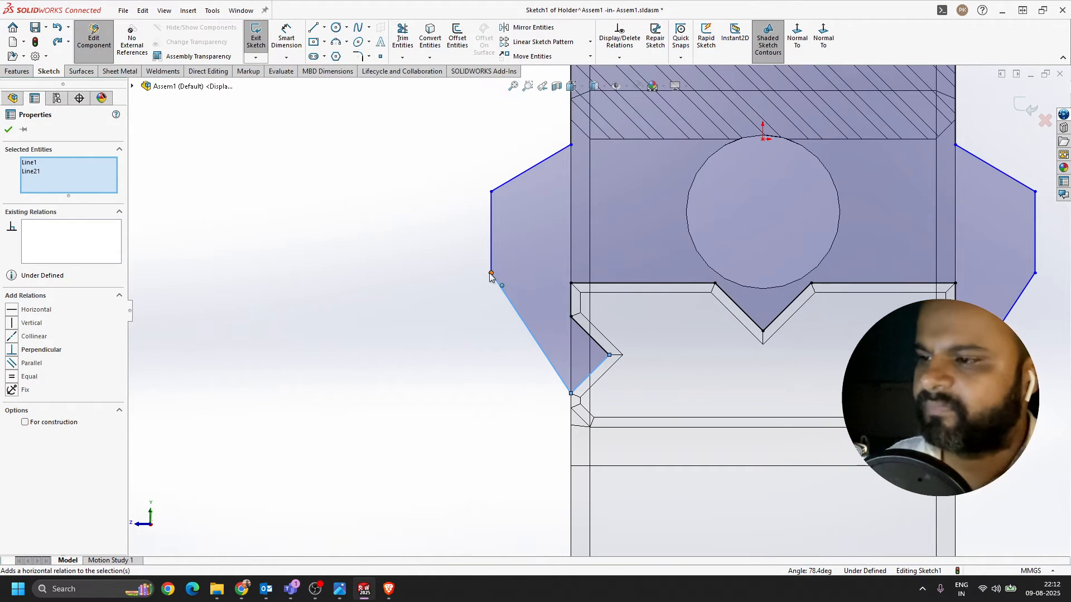
drag(490, 274, 503, 334)
scroll(587, 335, up, 2)
key(Escape)
scroll(589, 331, down, 4)
scroll(591, 329, up, 3)
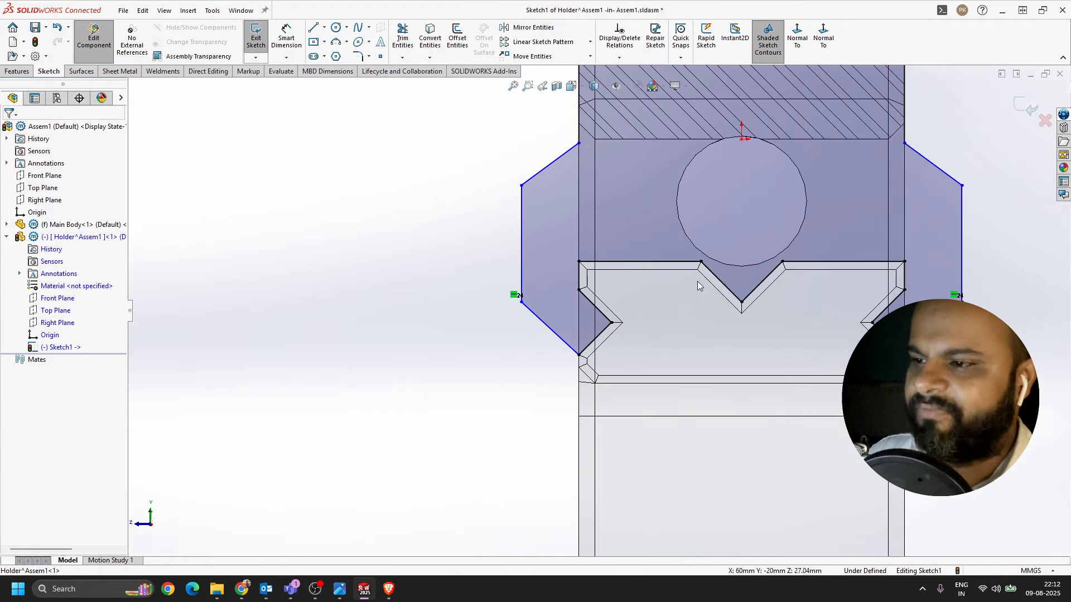
scroll(736, 310, up, 1)
scroll(820, 179, down, 1)
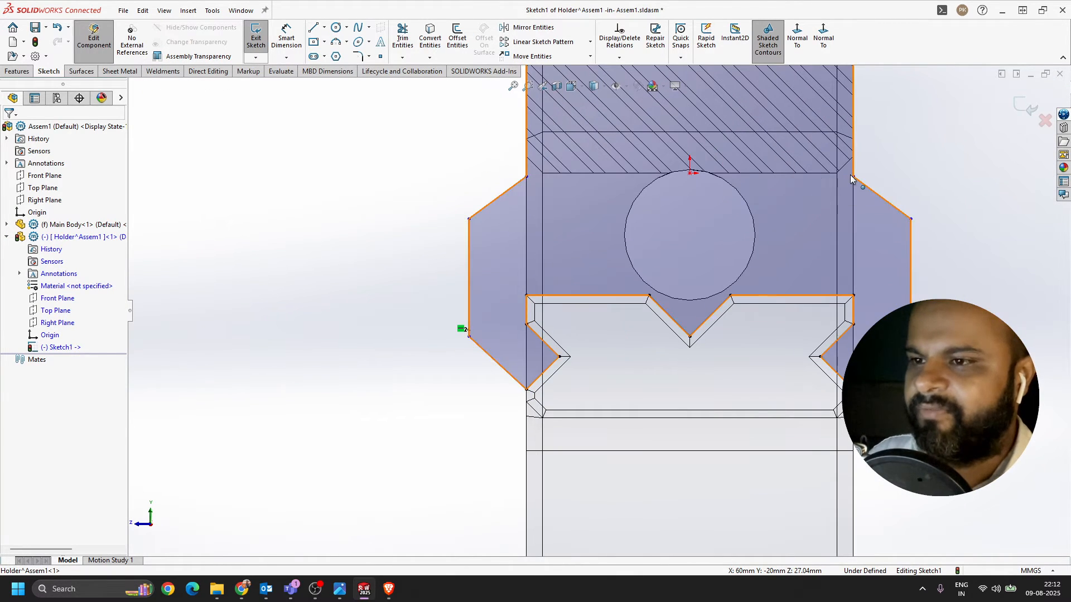
- Lower the upper end and upper outer corner of the right wing's slanted line to reshape both wings' upper edges
drag(851, 178, 853, 210)
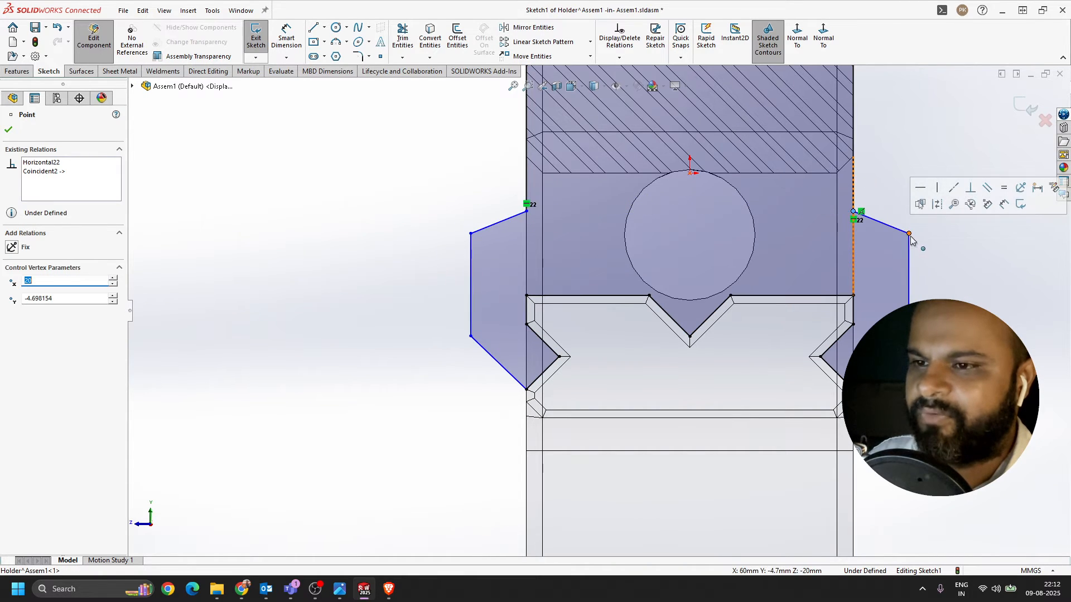
drag(909, 233, 899, 252)
key(Escape)
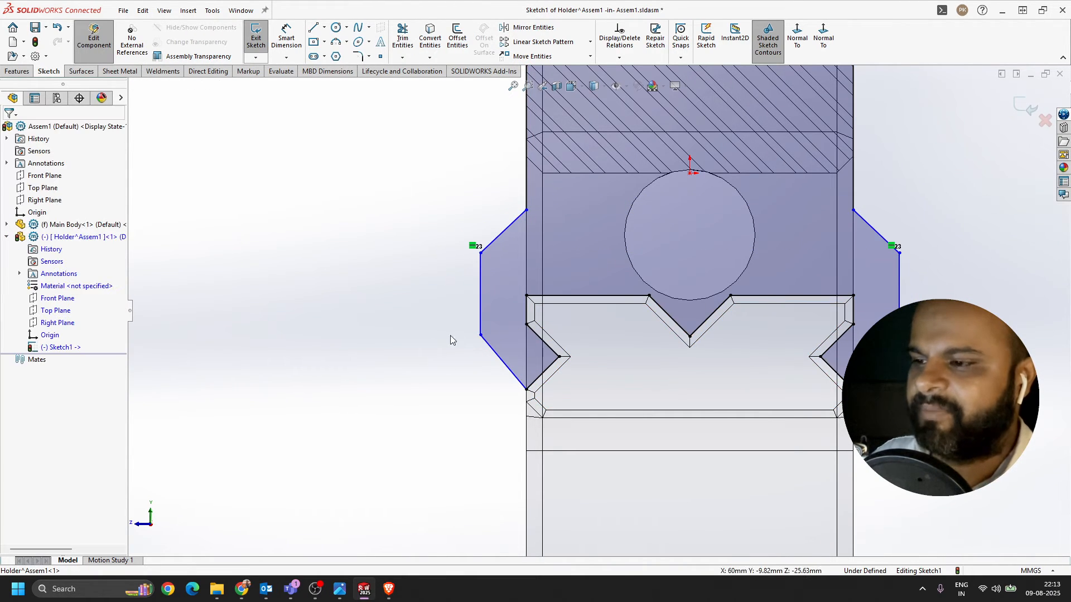
- Draw a line about 5.15 mm long from the left side notch's upper corner, perpendicular to the left wing's lower slanted line
scroll(536, 331, down, 5)
scroll(580, 345, up, 4)
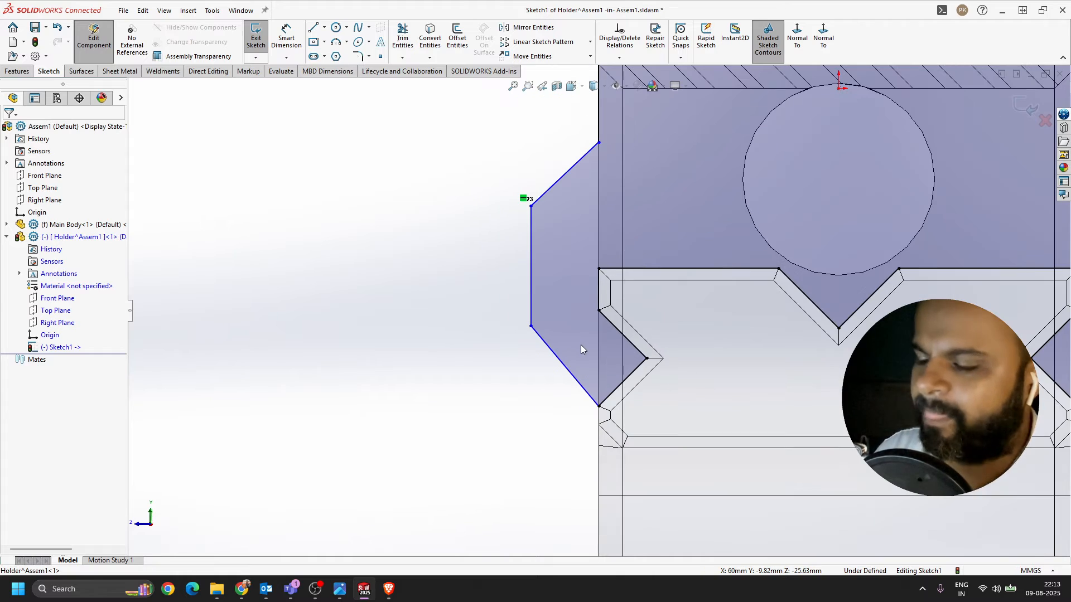
scroll(577, 346, down, 2)
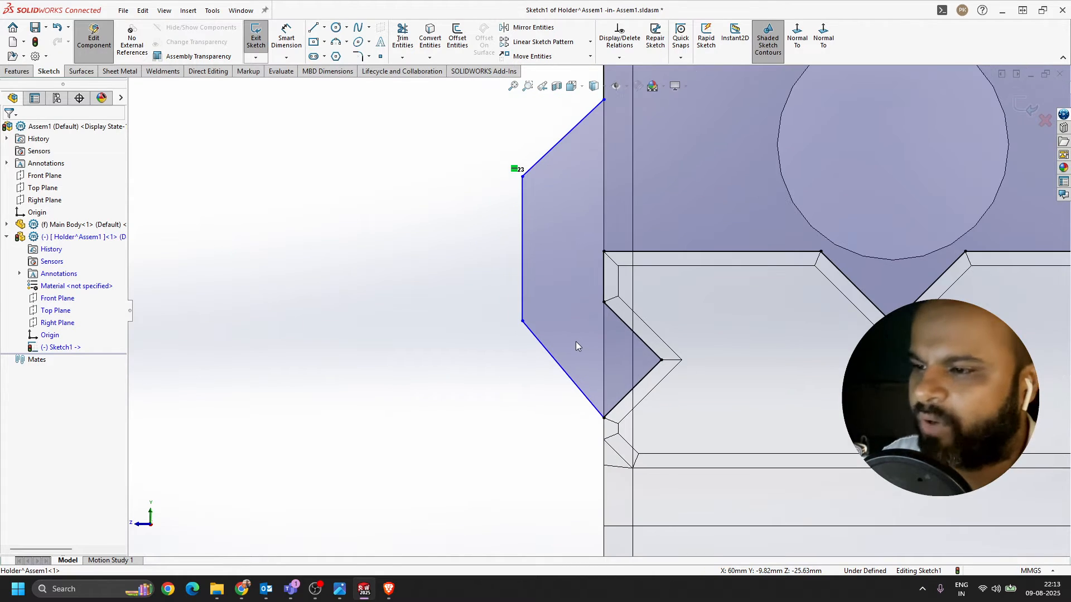
click(312, 31)
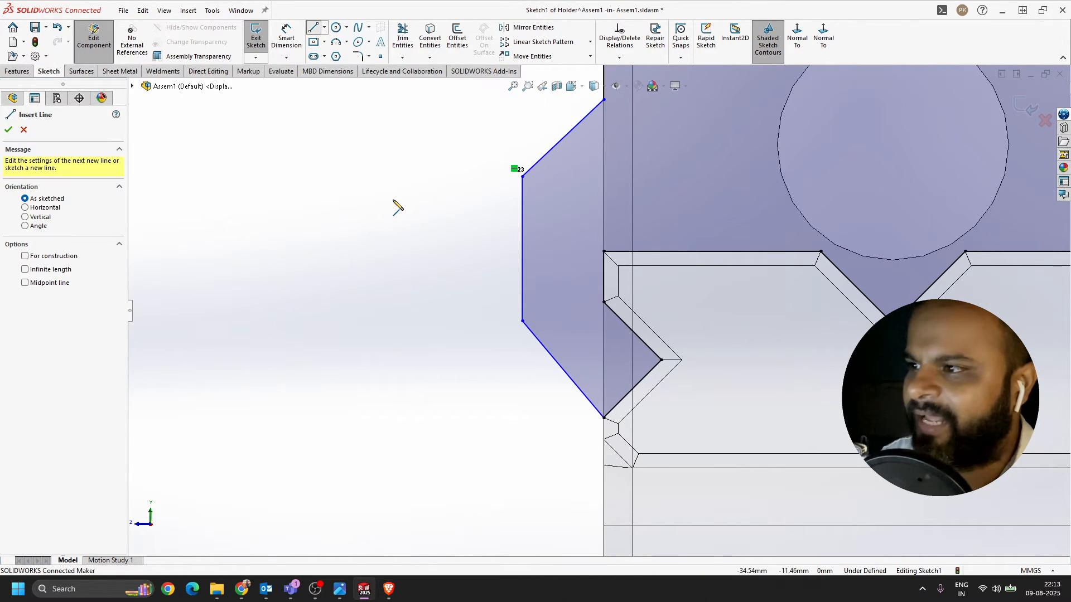
click(604, 302)
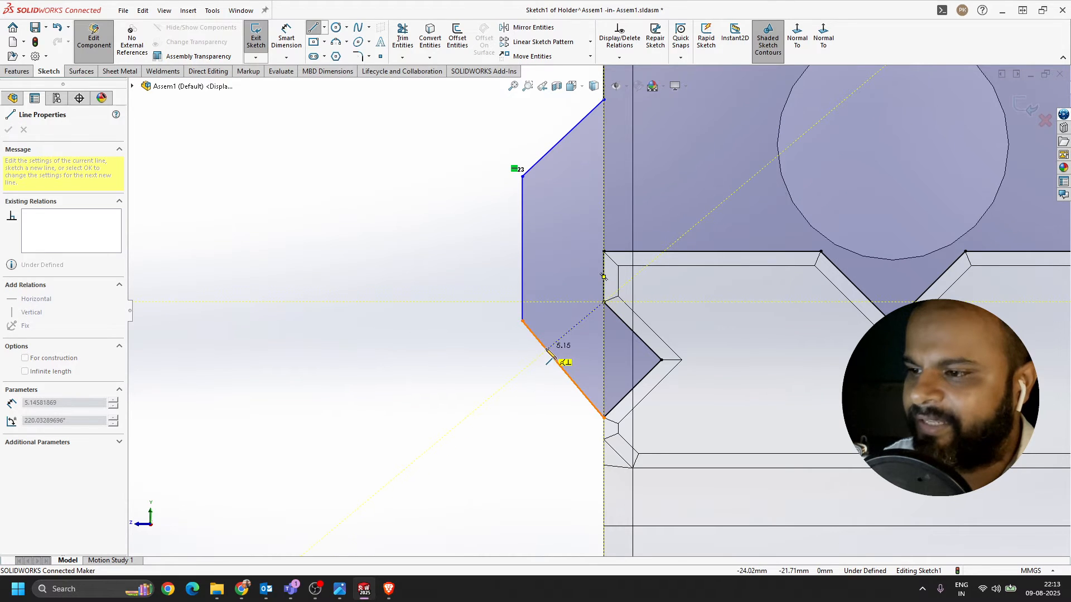
click(547, 350)
key(Escape)
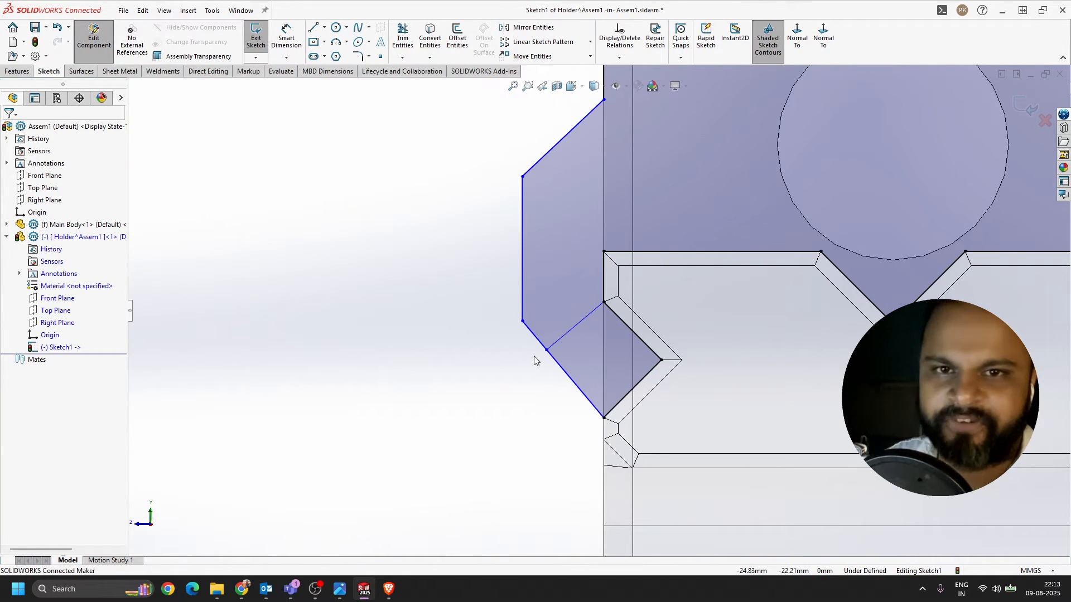
- Add an Equal relation between the new perpendicular line and the left side notch's lower slanted line
click(571, 328)
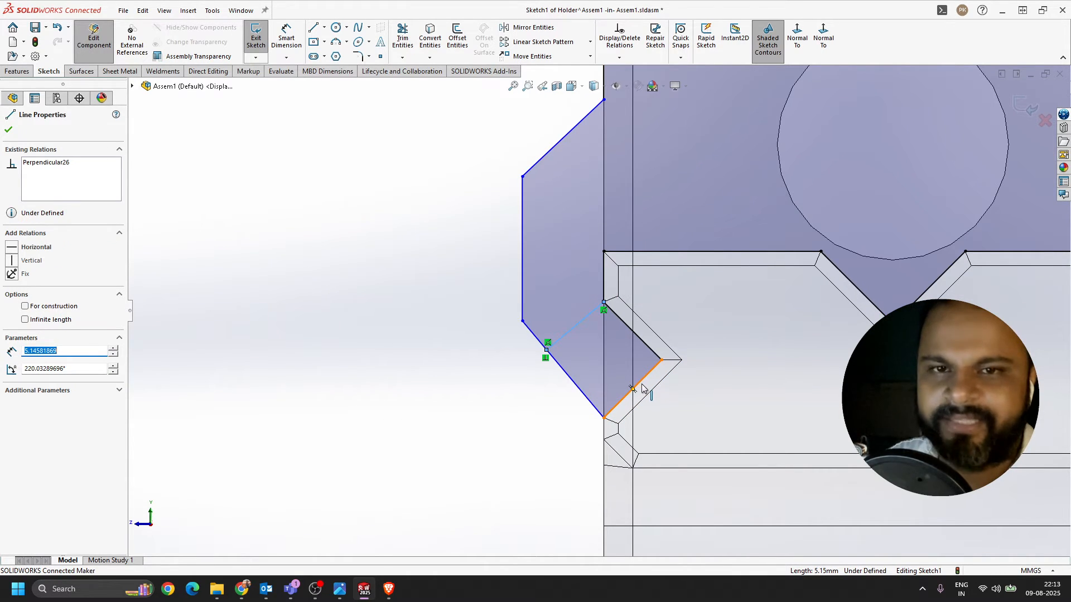
click(560, 344)
click(567, 333)
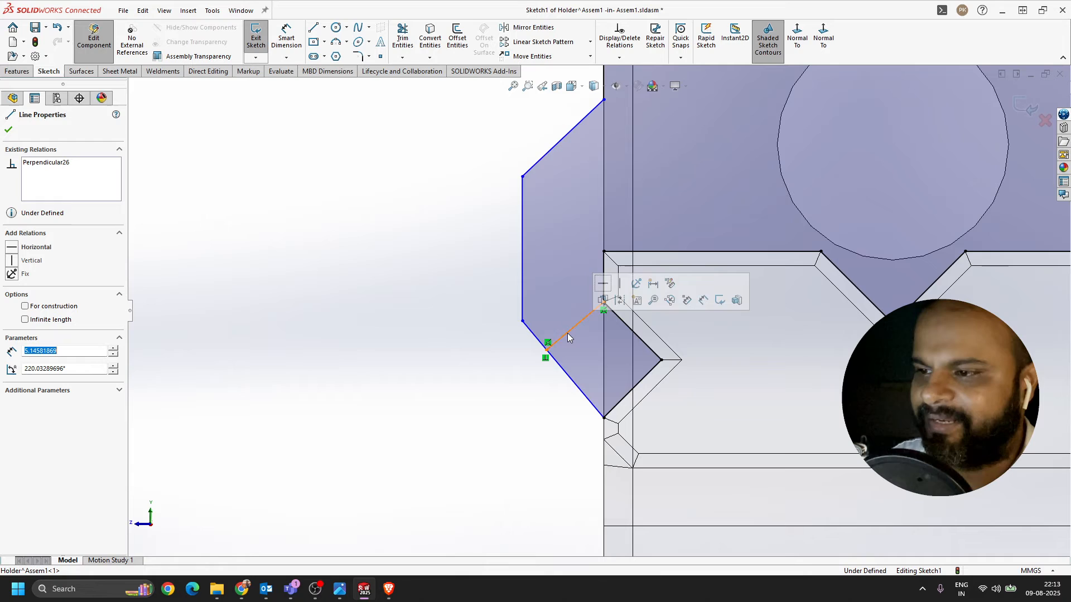
ctrl+click(646, 379)
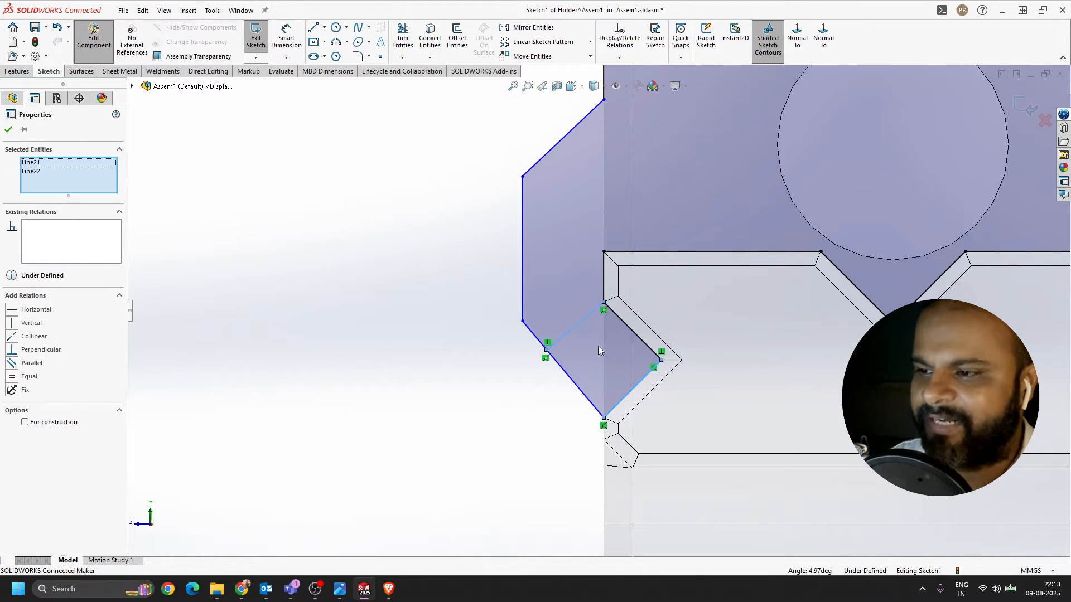
click(13, 376)
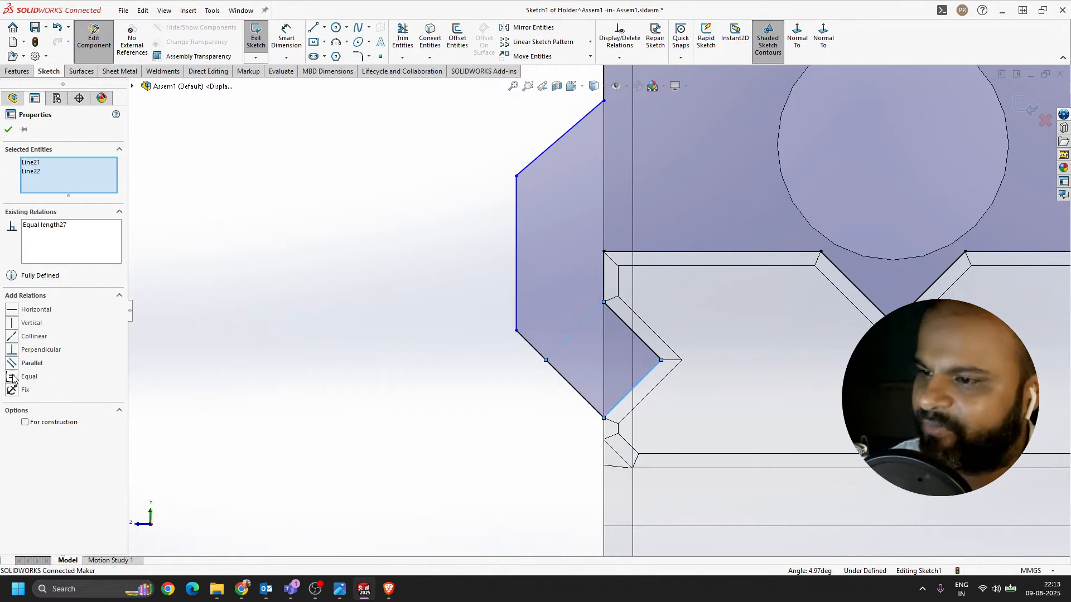
click(8, 131)
- Convert the perpendicular line inside the left wing to construction geometry
scroll(480, 239, up, 3)
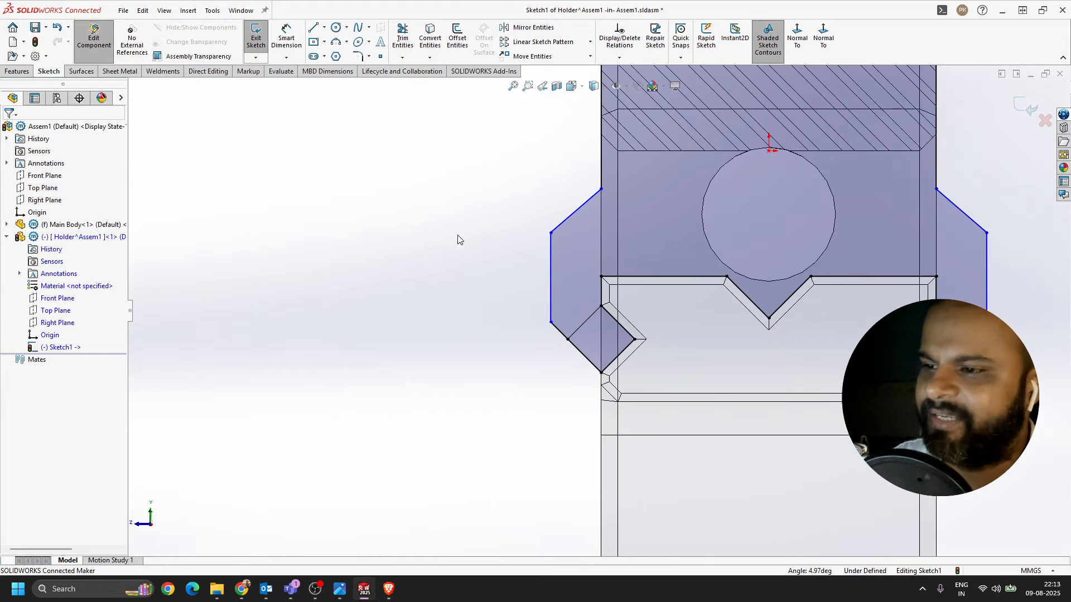
scroll(483, 349, down, 3)
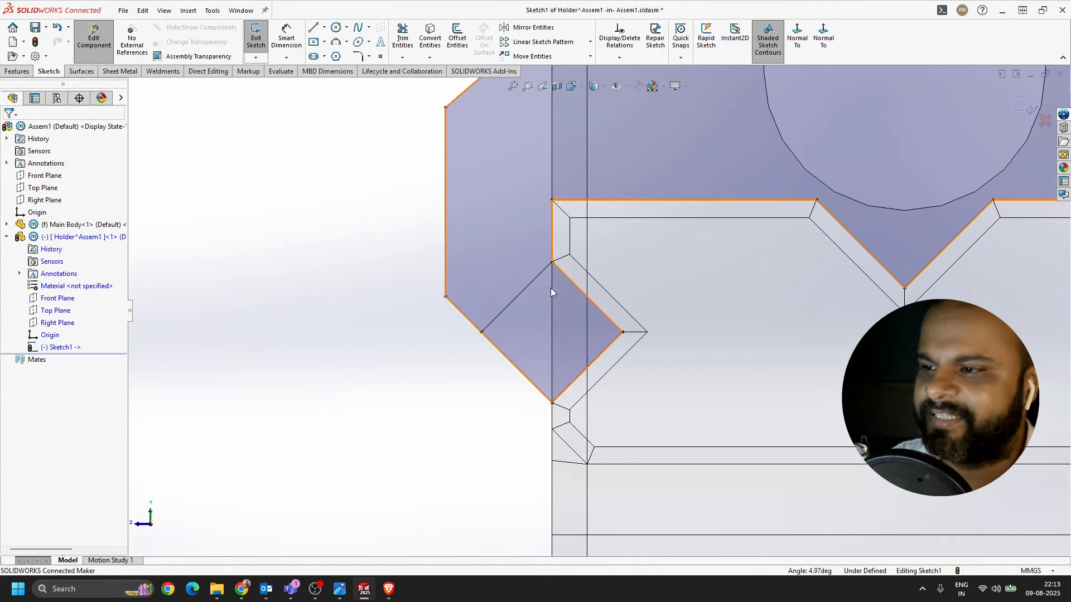
click(510, 306)
double_click(24, 351)
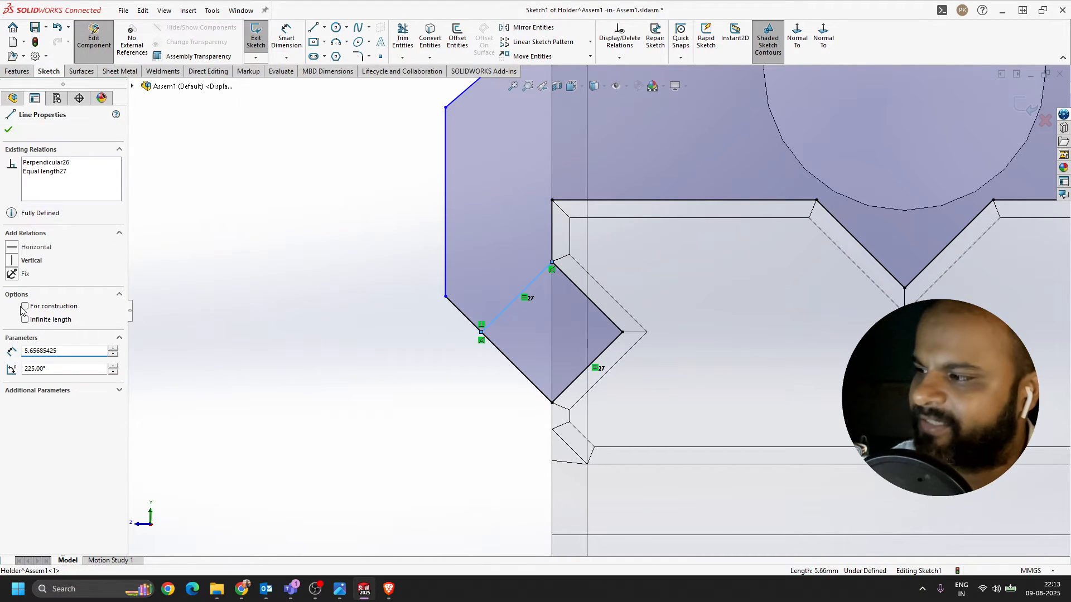
key(Escape)
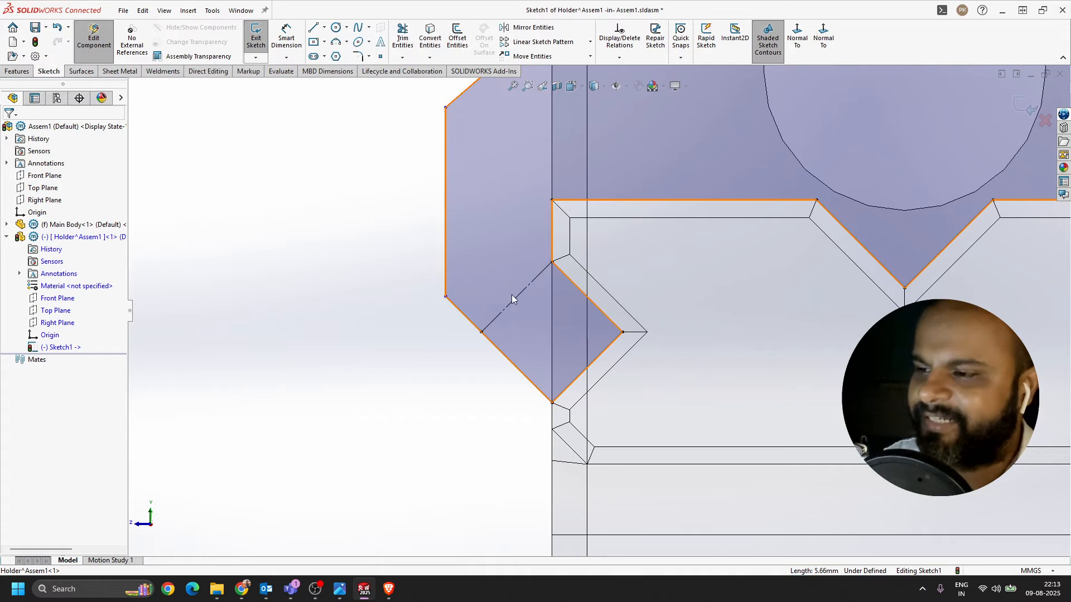
- Draw a line about 6.04 mm long from the guide rail's upper left corner to the left wing's outer vertical line and make it Horizontal
scroll(478, 325, up, 5)
scroll(909, 289, down, 1)
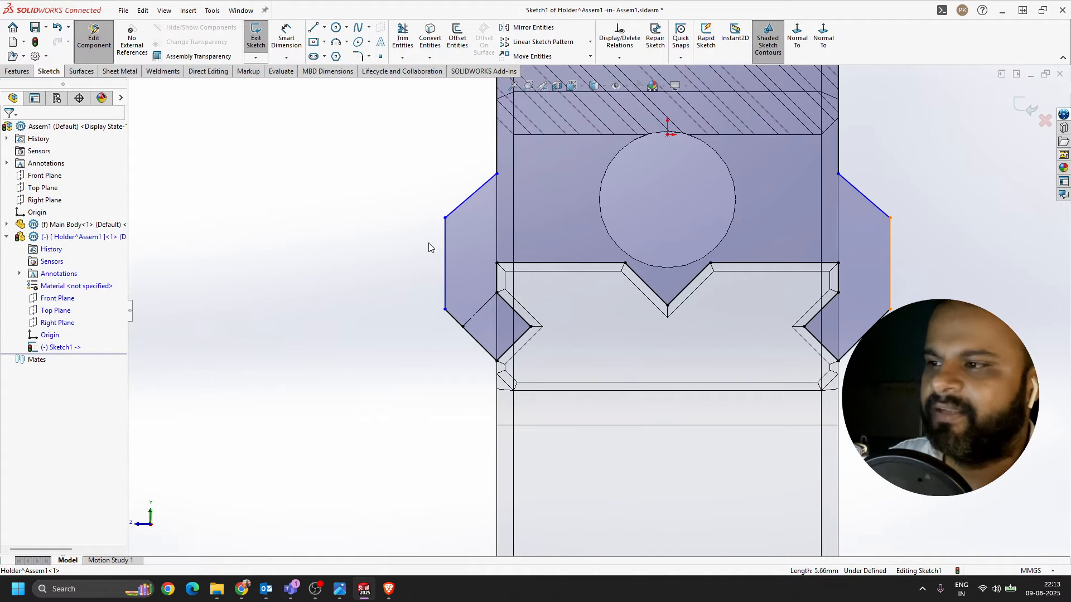
scroll(446, 246, down, 2)
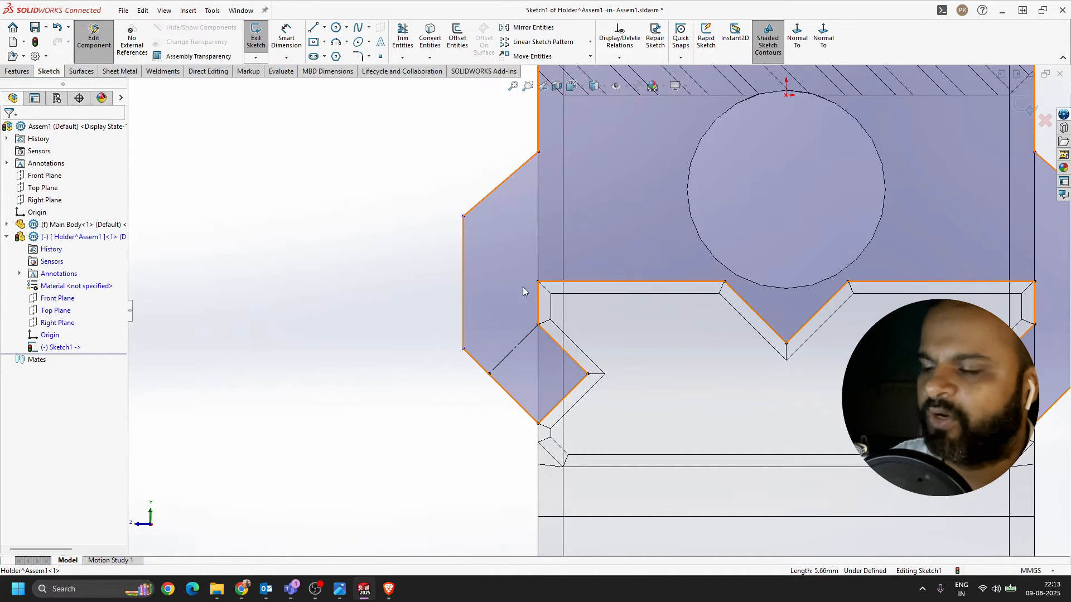
click(314, 31)
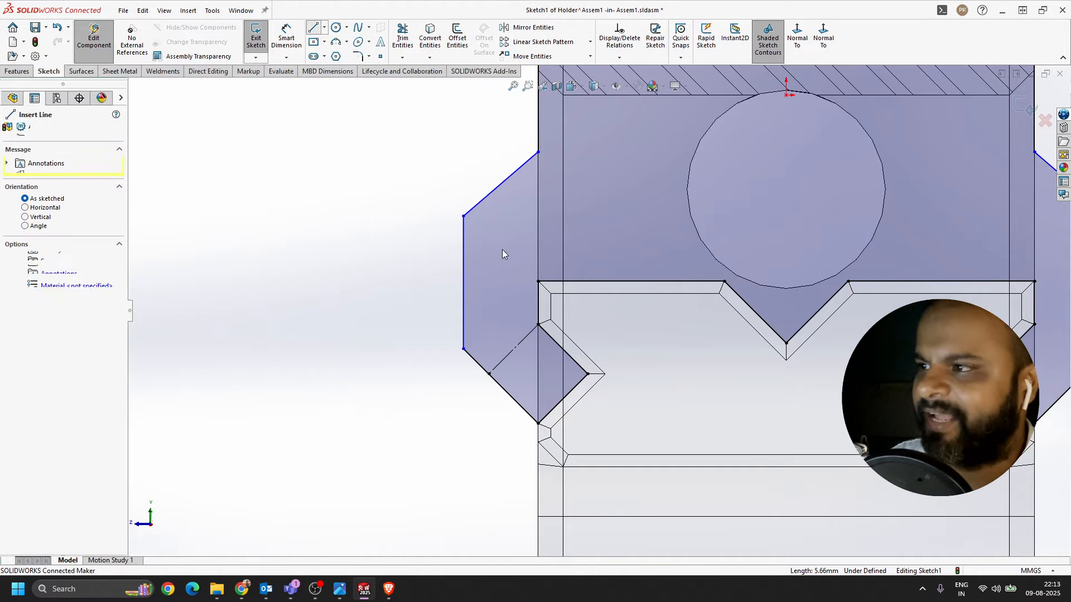
click(538, 282)
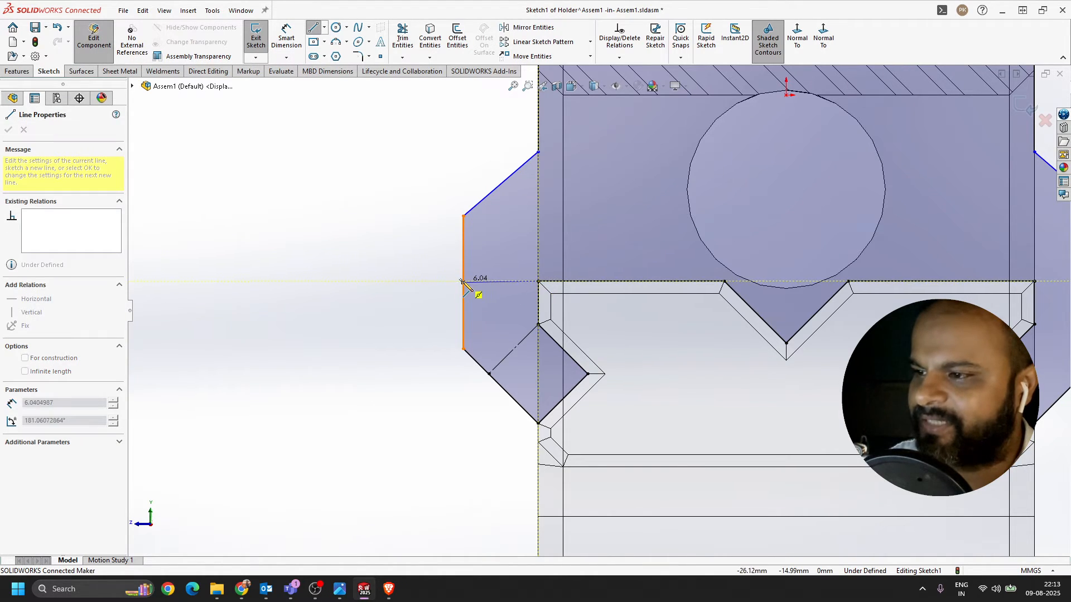
click(464, 283)
key(Escape)
click(486, 281)
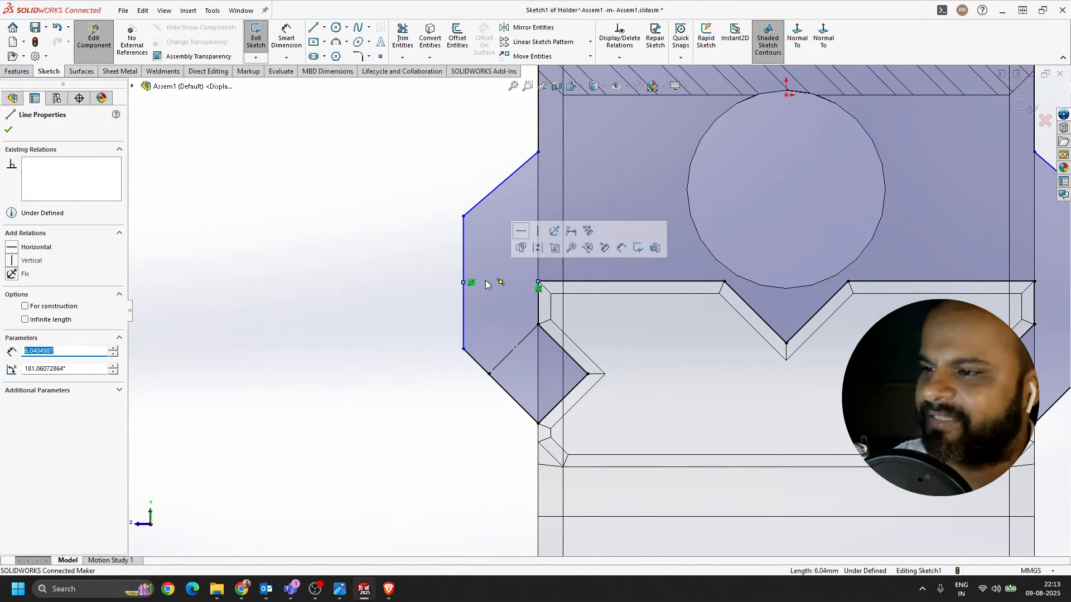
click(12, 247)
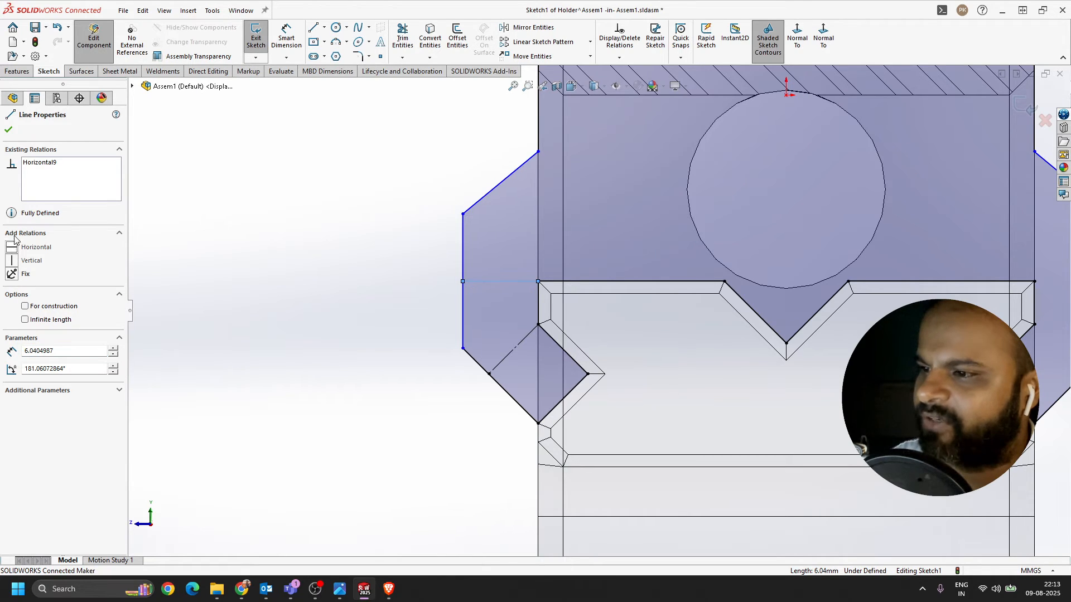
click(9, 129)
- Add an Equal relation between the left wing's horizontal line and its perpendicular construction line
scroll(491, 290, down, 2)
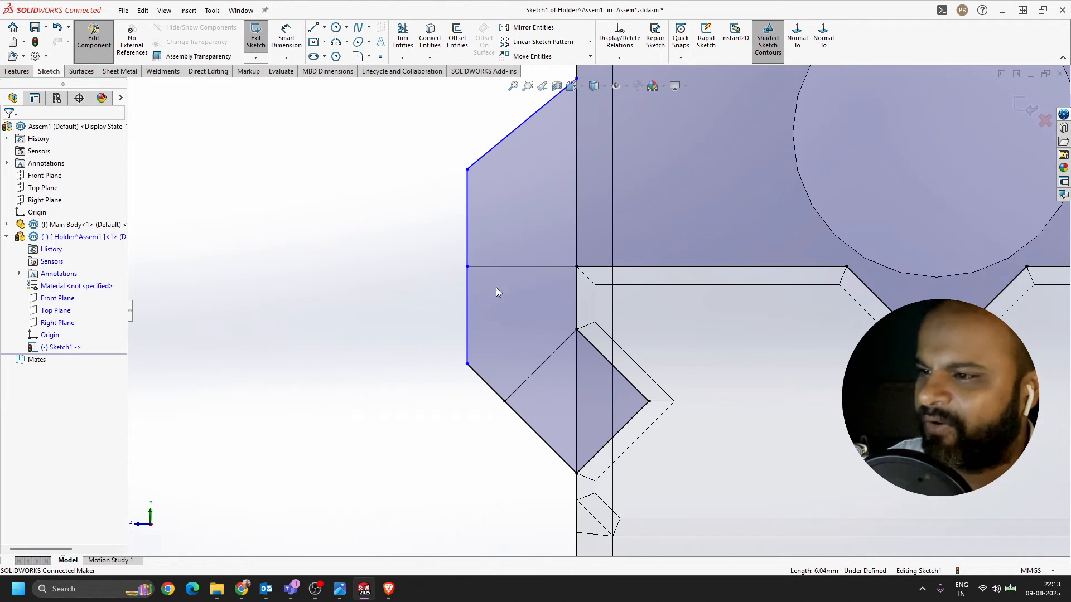
click(524, 266)
ctrl+click(545, 362)
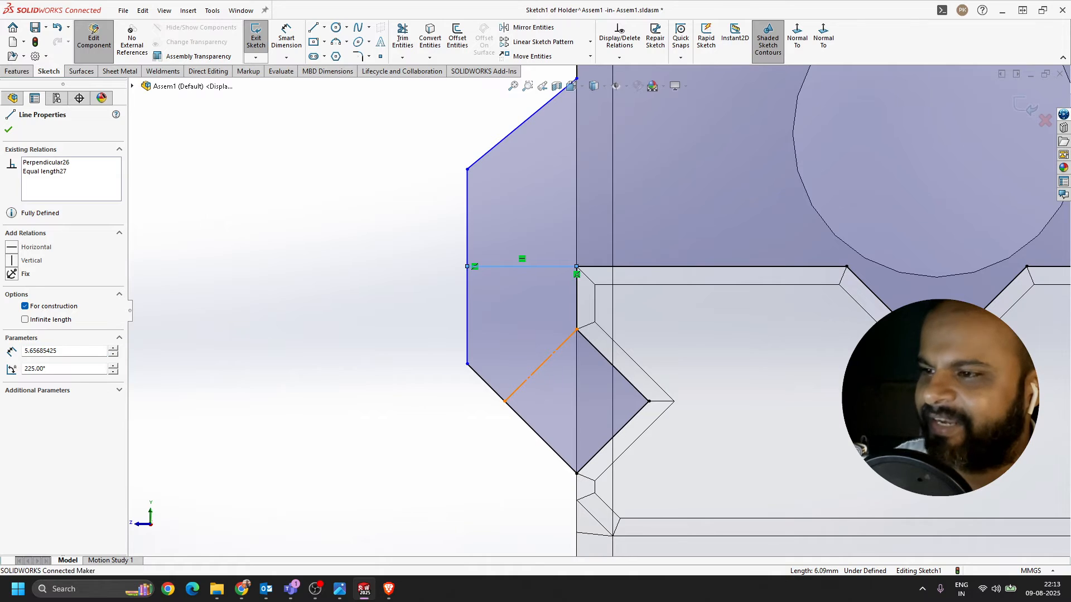
click(13, 379)
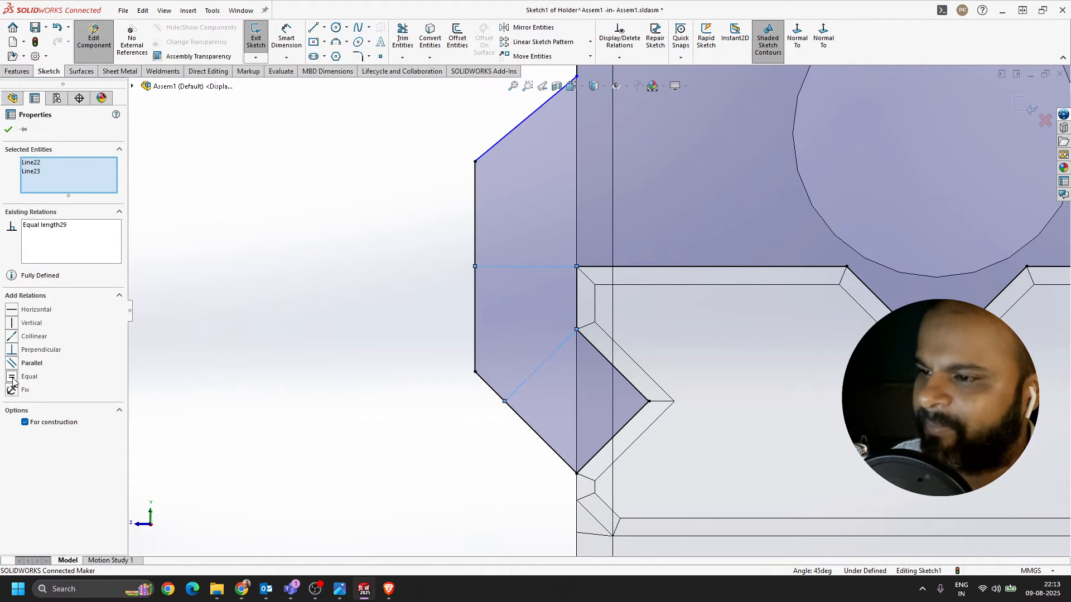
click(9, 129)
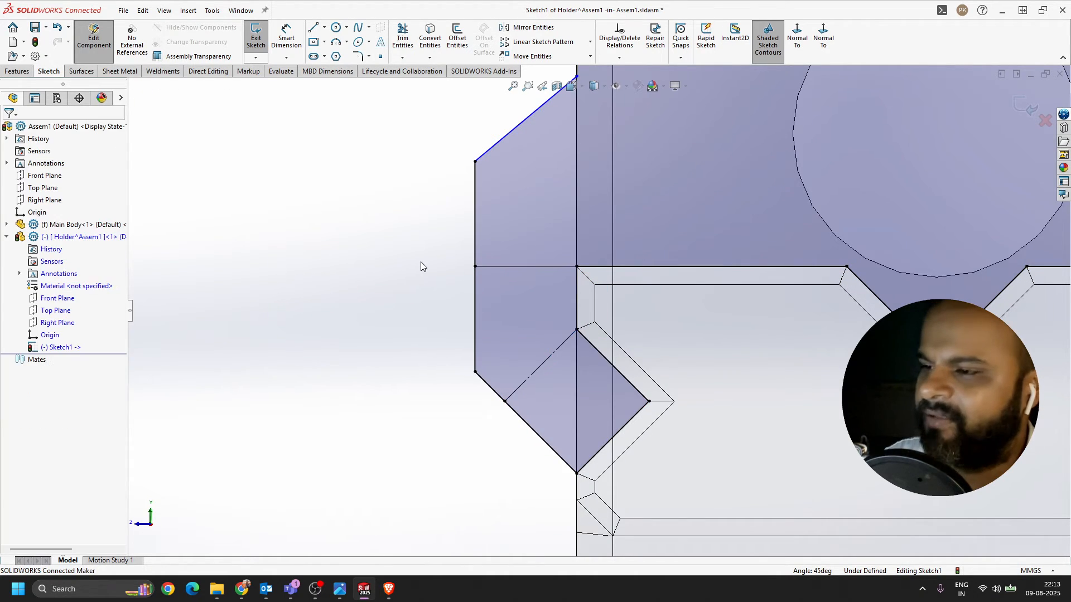
scroll(419, 262, up, 3)
scroll(420, 301, down, 2)
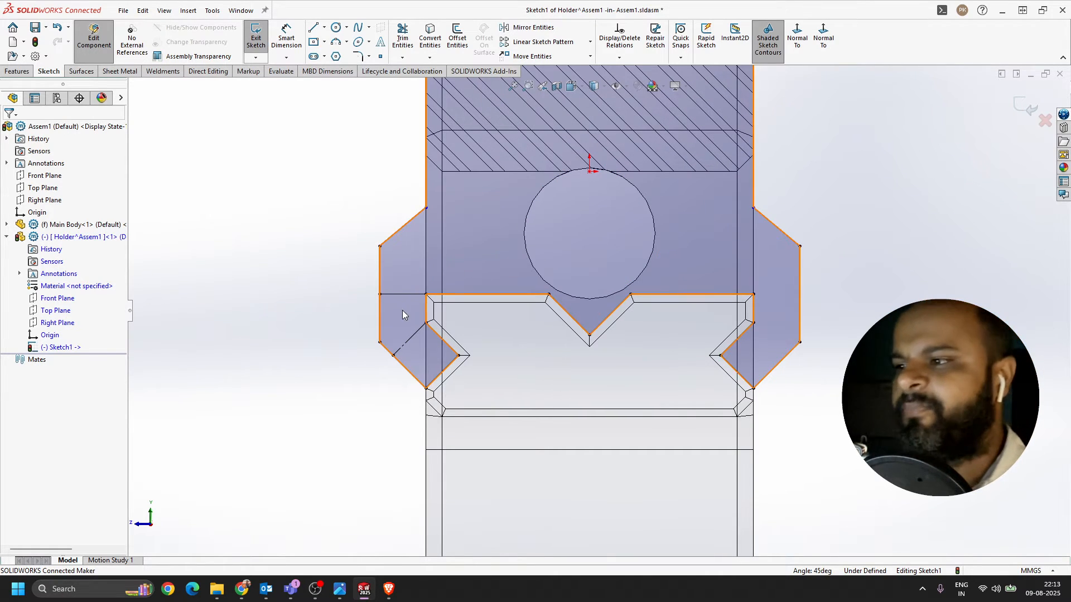
- Convert the horizontal line across the side lug of the holder profile to construction geometry
click(410, 295)
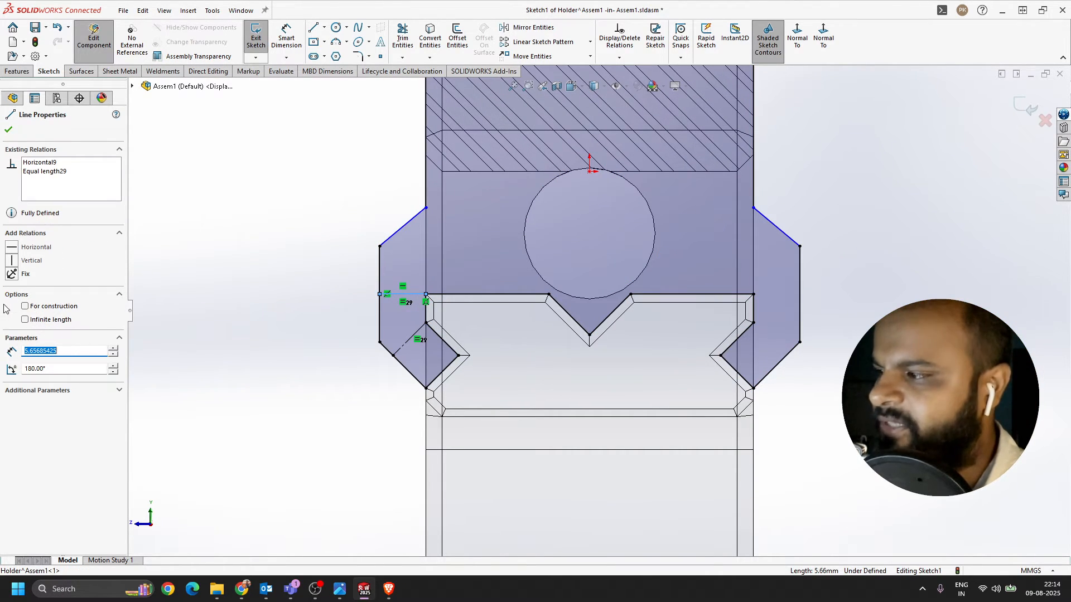
click(330, 288)
scroll(386, 195, down, 2)
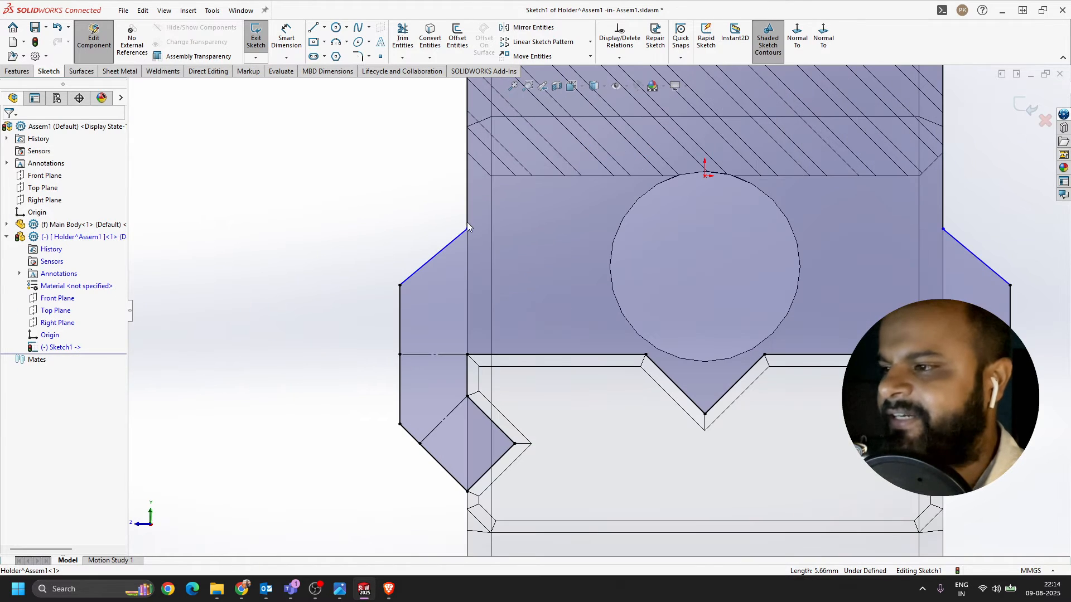
- Dimension the vertical distance from the profile's top corner to the upper end of the lug's sloped edge as 20 mm
scroll(466, 320, up, 4)
scroll(566, 228, down, 2)
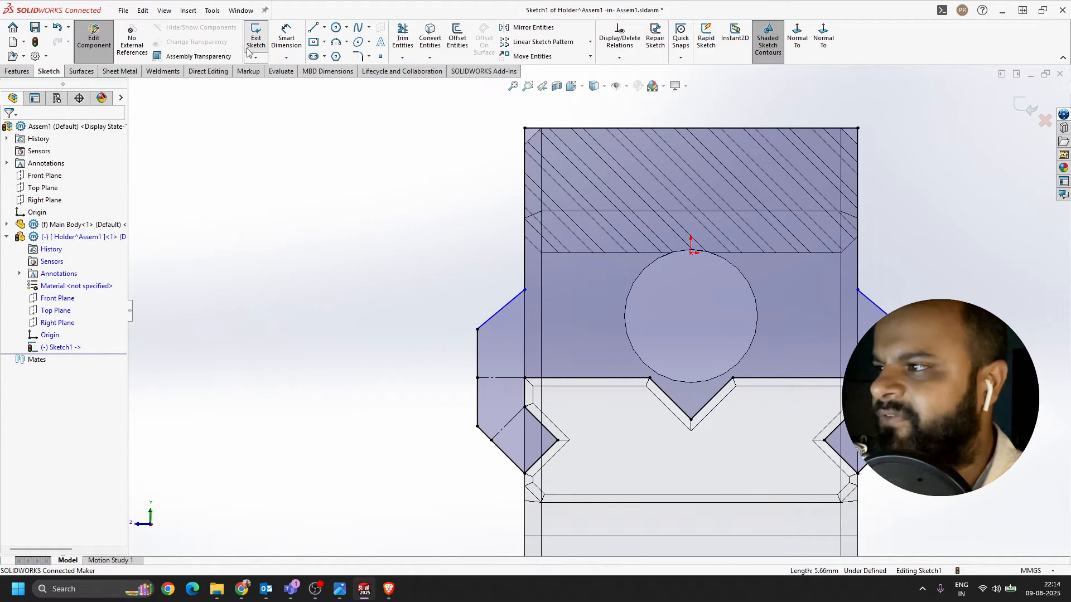
click(286, 38)
click(524, 128)
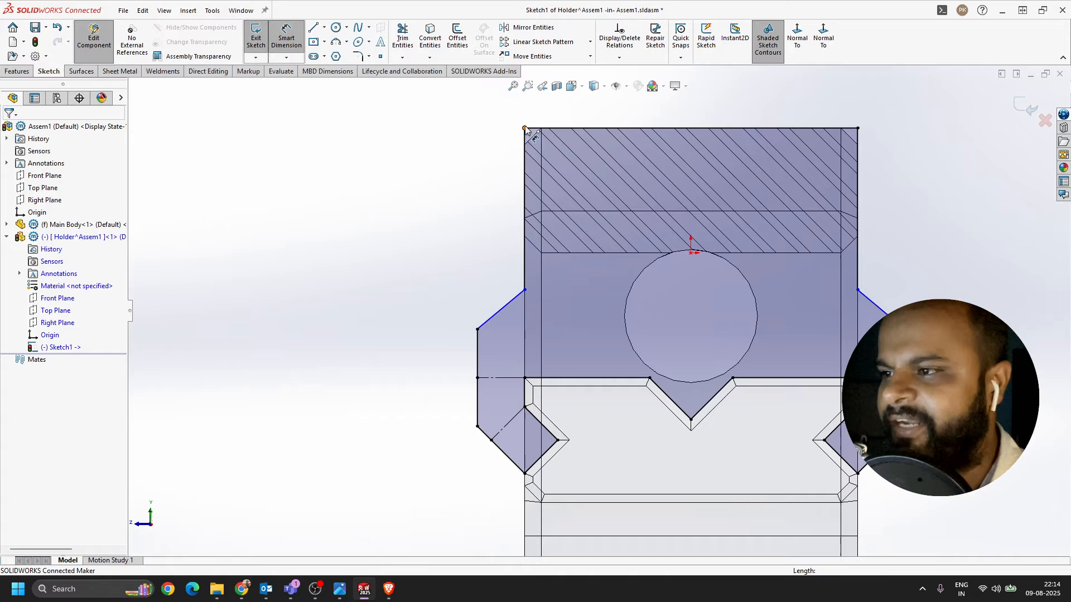
click(524, 290)
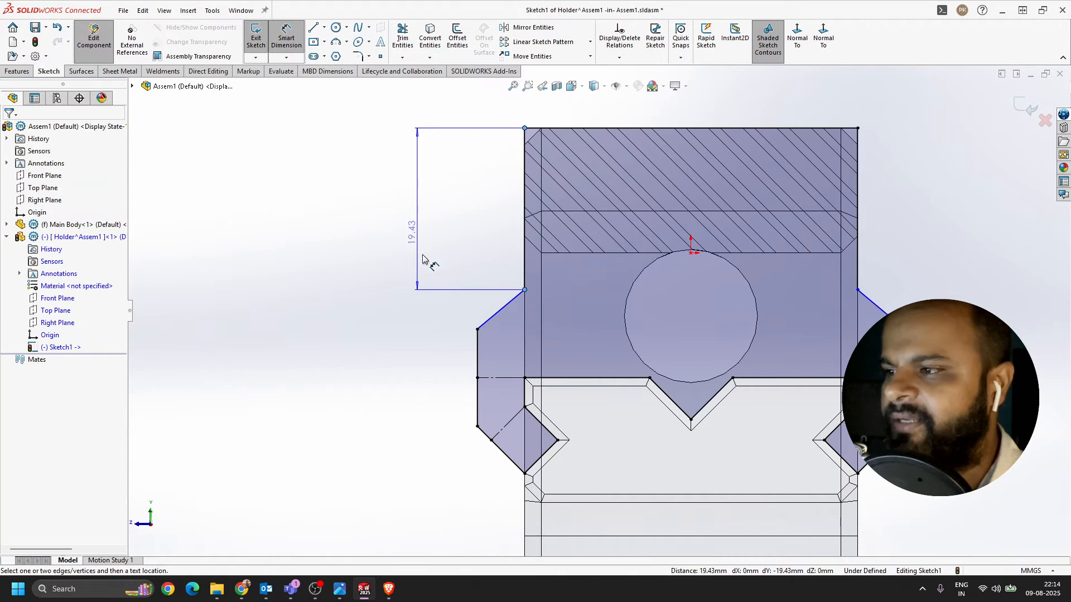
click(422, 259)
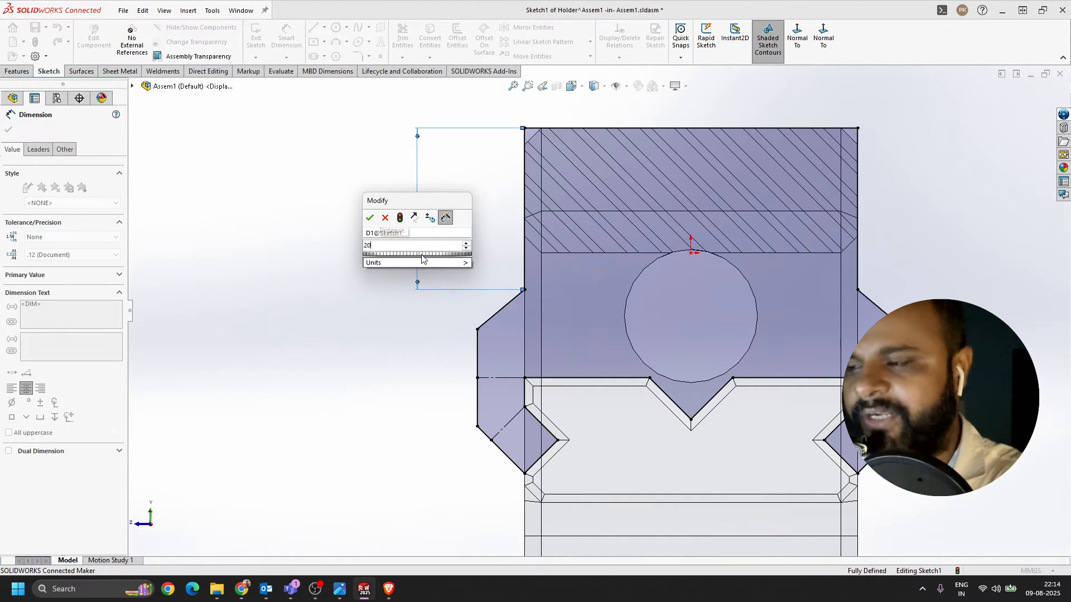
key(Return)
- Extrude the holder profile 15 mm blind in the reversed direction, towards the main body's toothed jaw
scroll(654, 282, down, 2)
scroll(675, 359, up, 1)
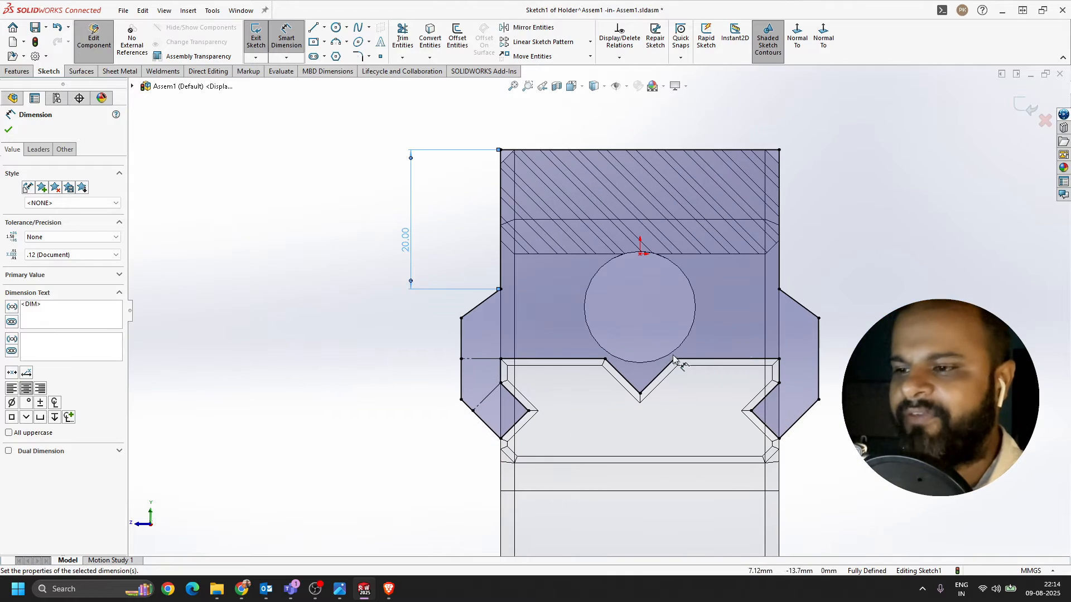
middle_drag(651, 335, 818, 333)
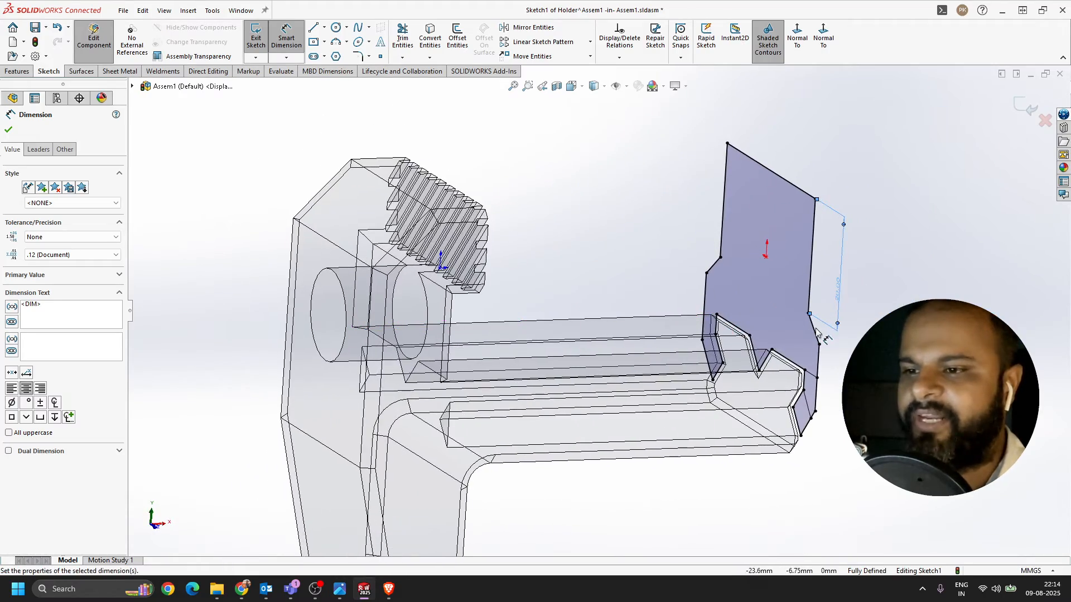
click(17, 71)
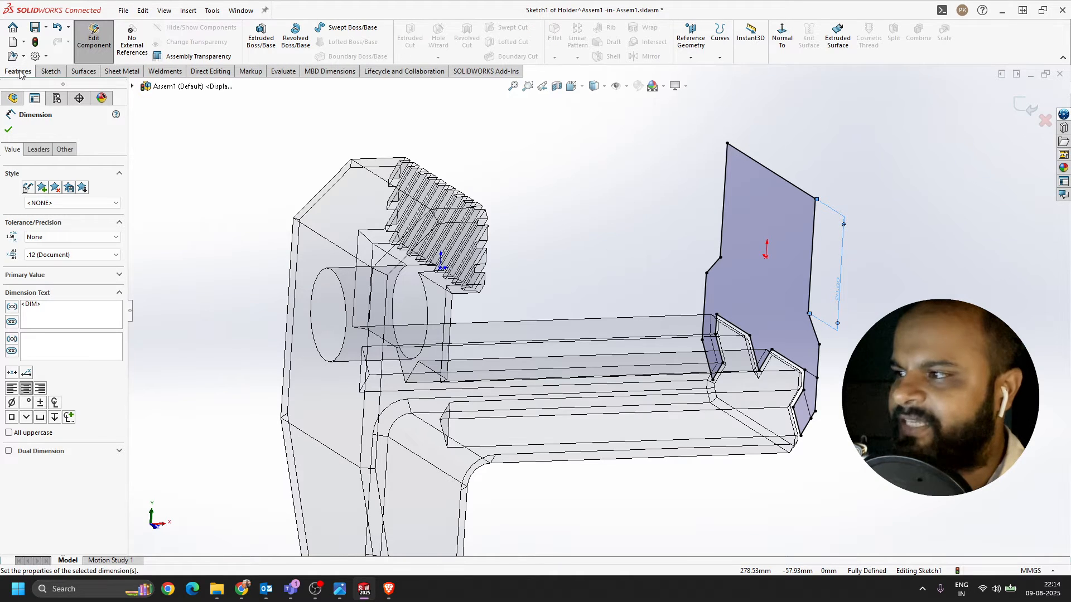
click(259, 45)
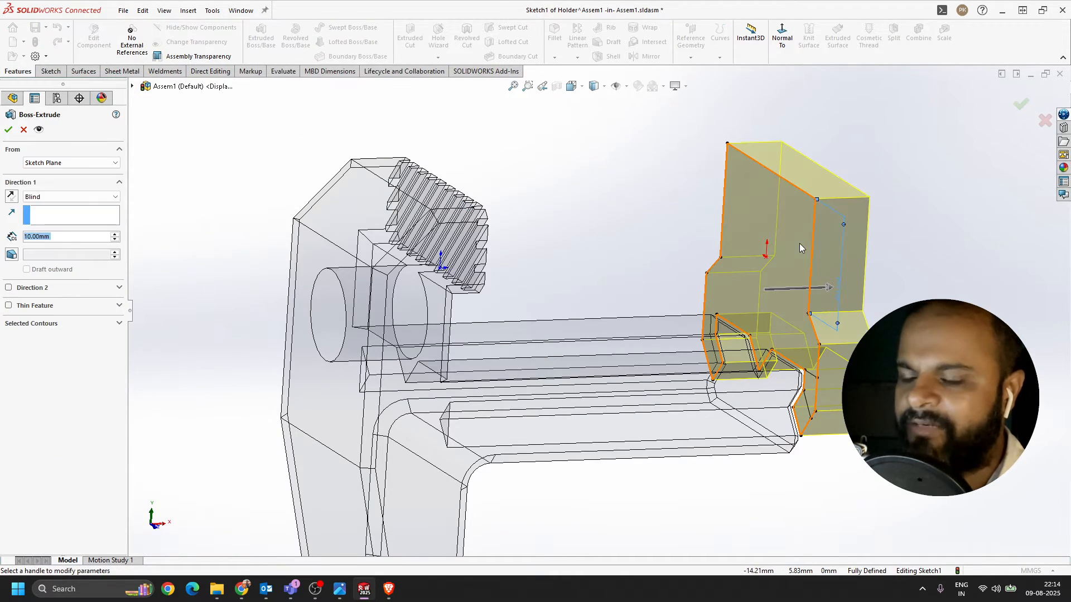
middle_drag(752, 356, 725, 317)
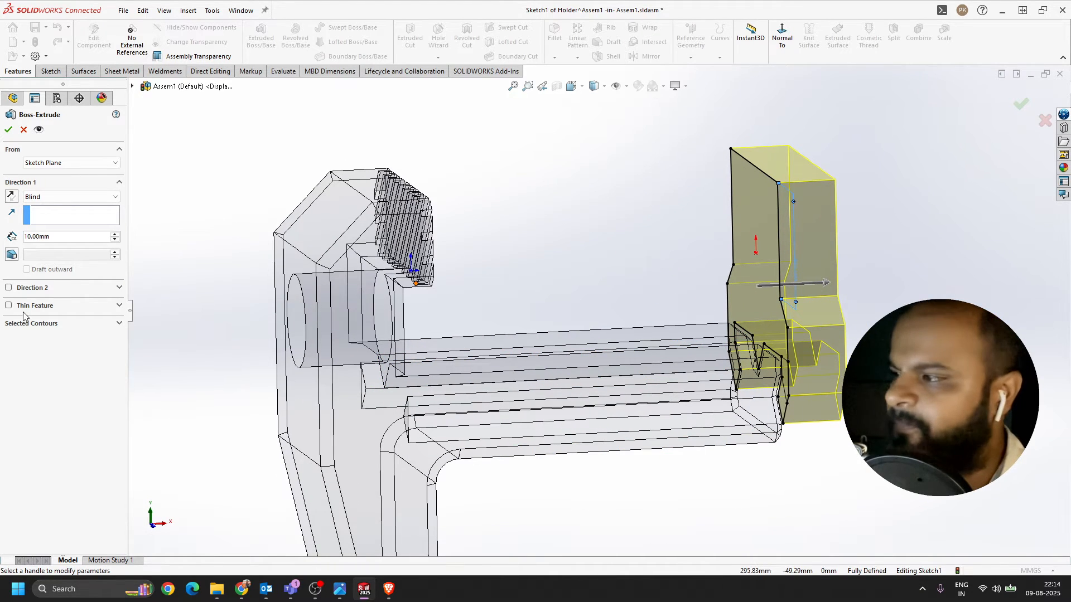
click(11, 196)
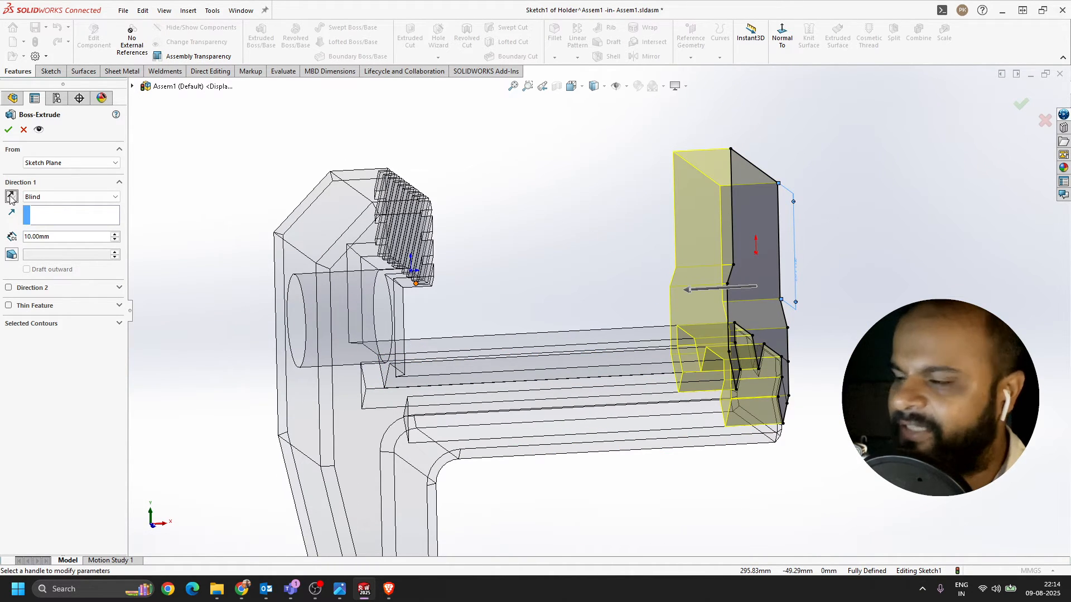
double_click(25, 236)
text(15)
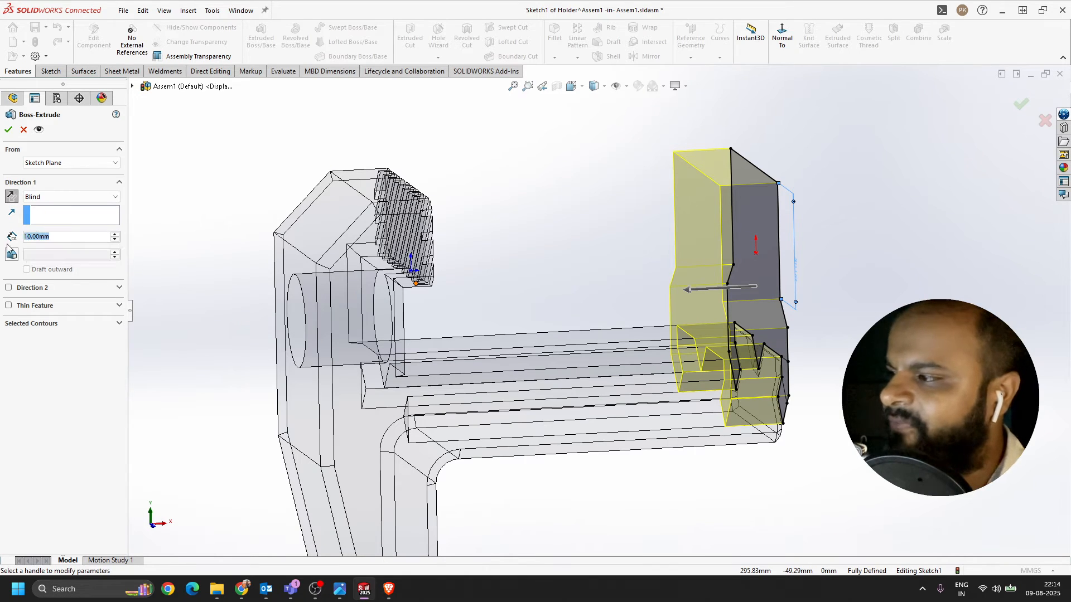
click(96, 382)
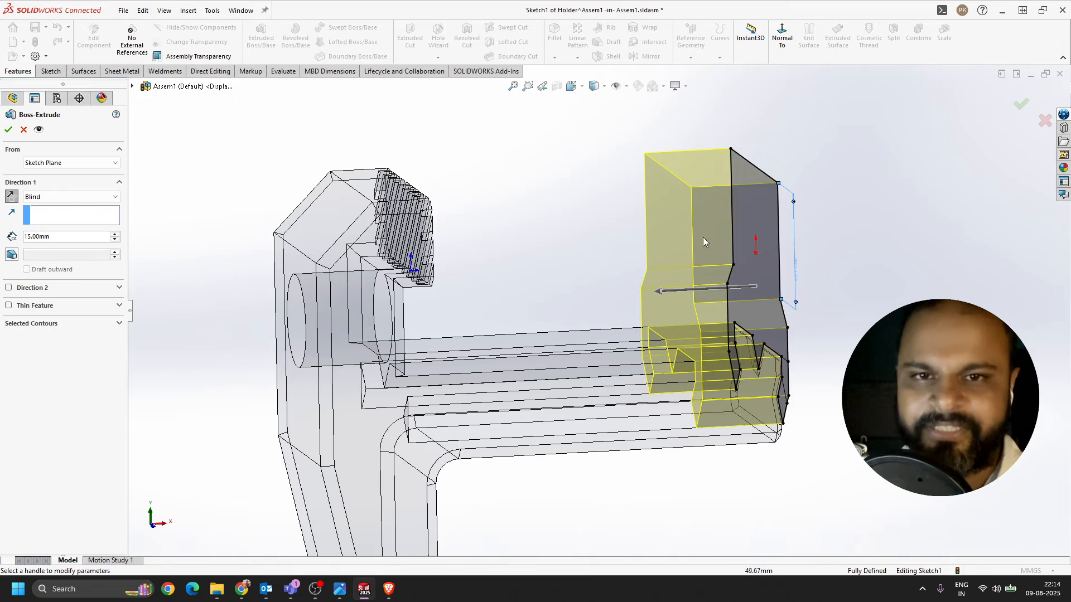
click(7, 132)
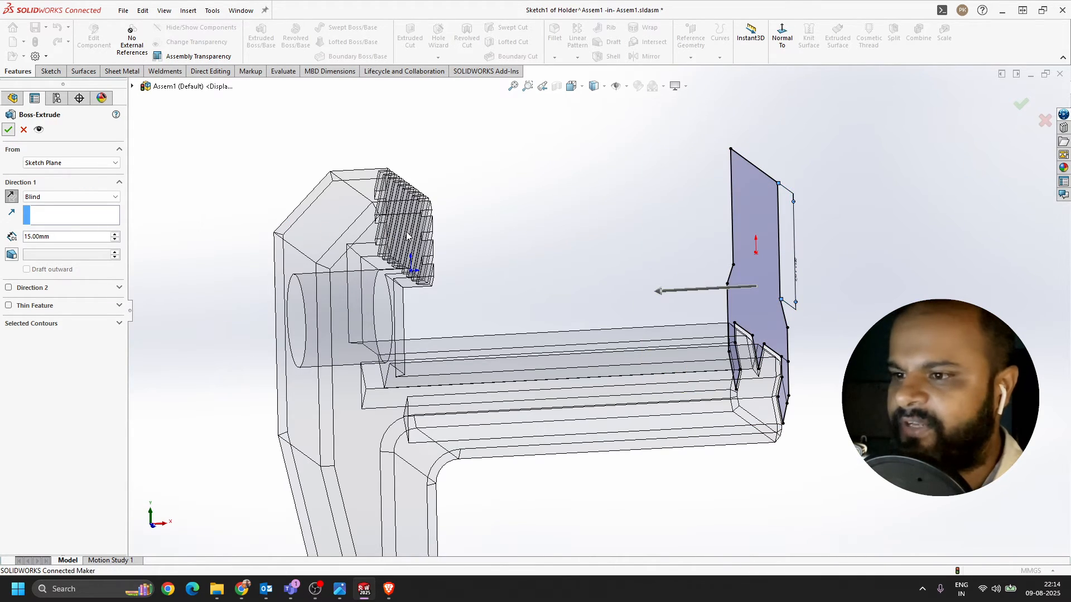
- Examine the toothed jaw face on the main body and the opposing face of the holder block
middle_drag(717, 232, 576, 281)
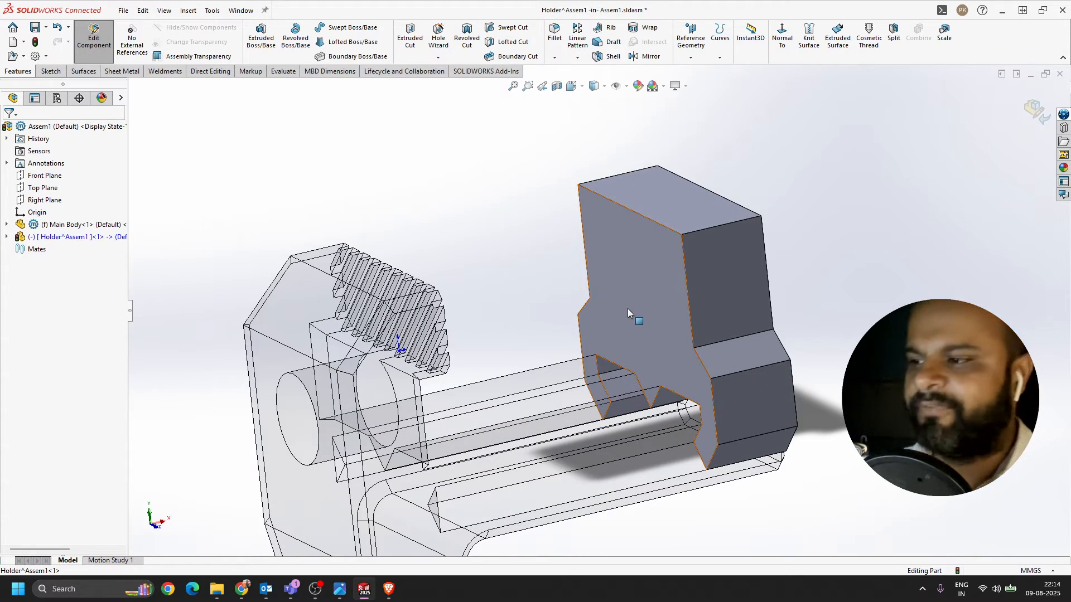
middle_drag(442, 385, 405, 365)
scroll(406, 364, down, 3)
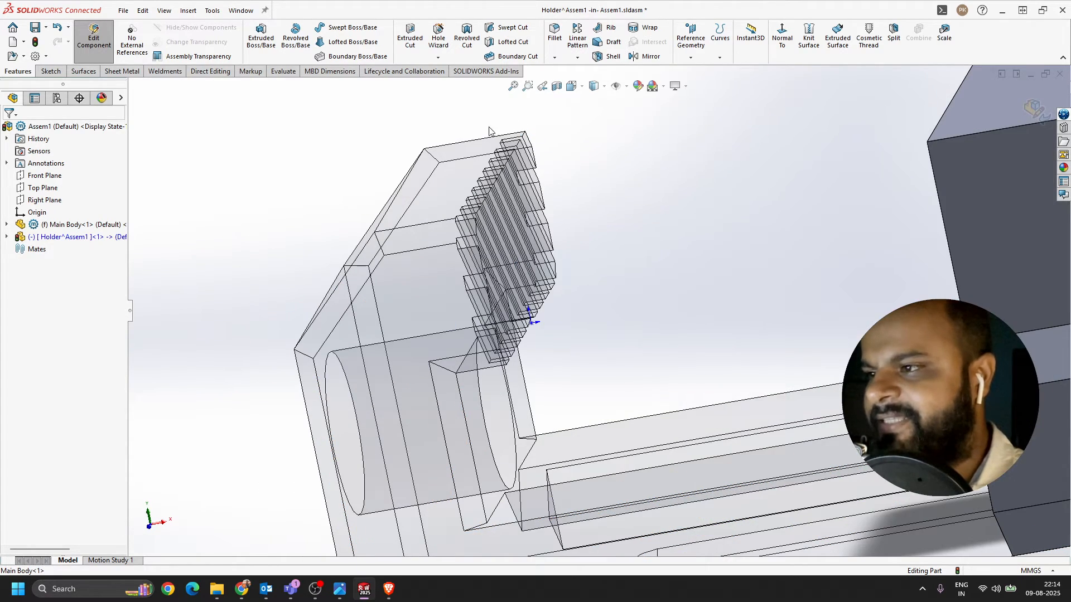
middle_drag(552, 354, 565, 328)
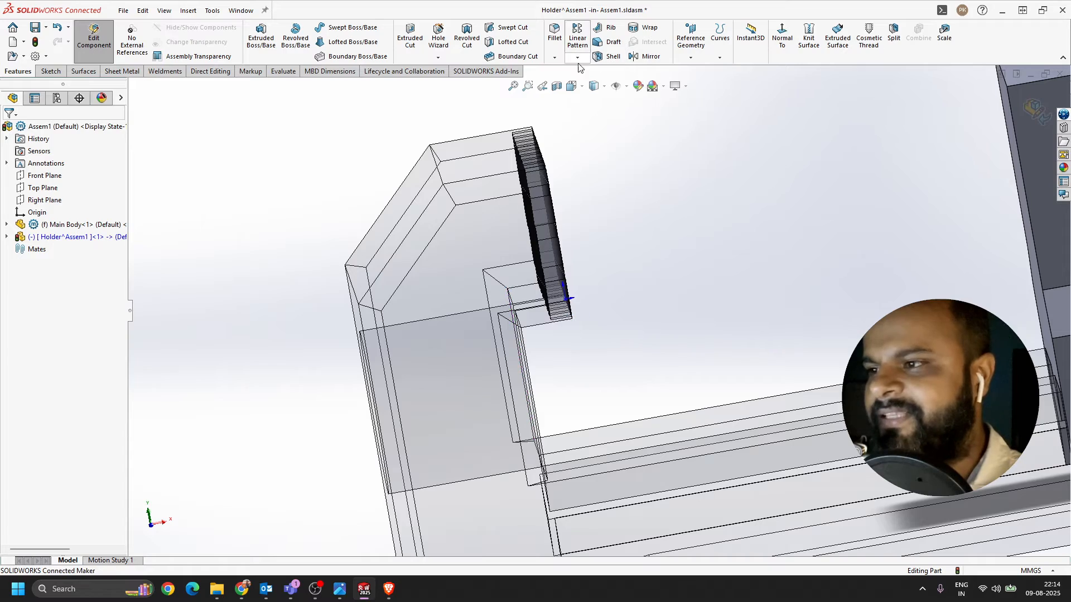
mouse_move(555, 263)
middle_down()
mouse_move(590, 223)
mouse_move(566, 249)
mouse_move(536, 253)
middle_up()
scroll(537, 254, up, 5)
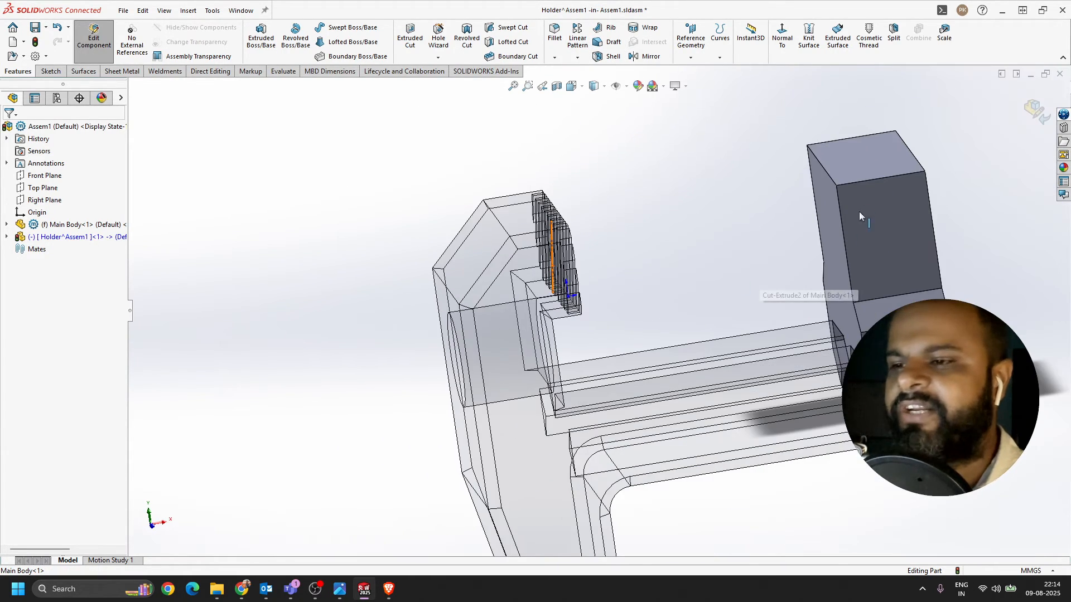
middle_drag(859, 212, 795, 203)
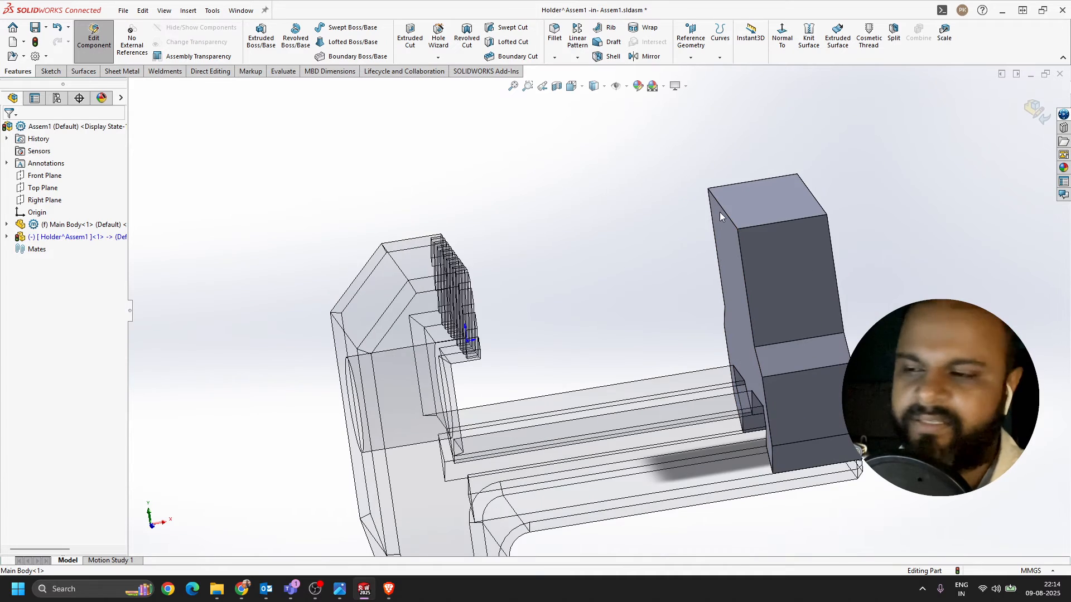
middle_drag(719, 215, 722, 248)
click(717, 236)
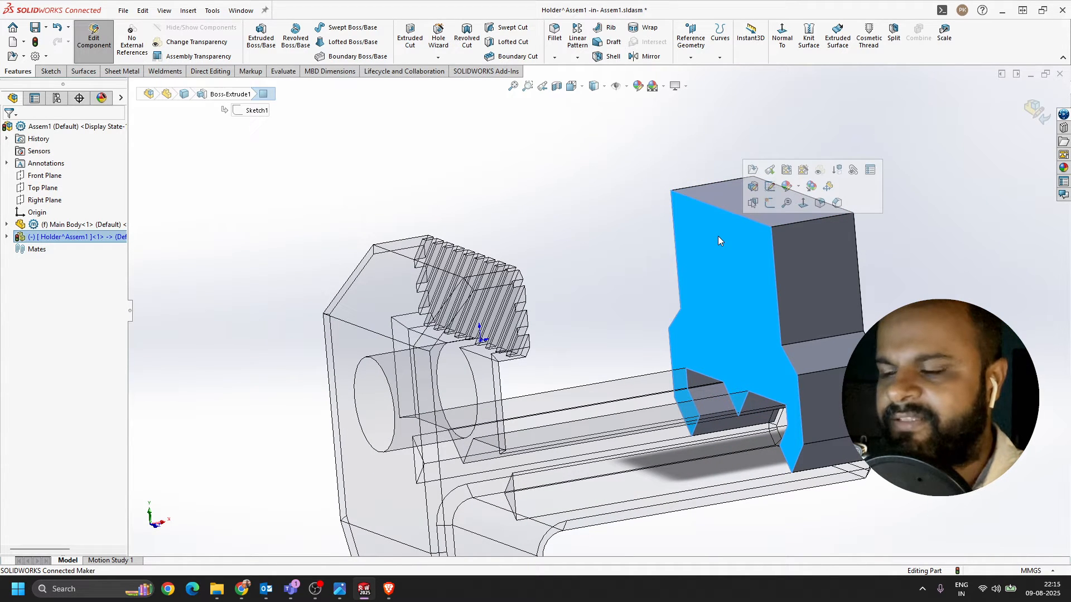
click(529, 214)
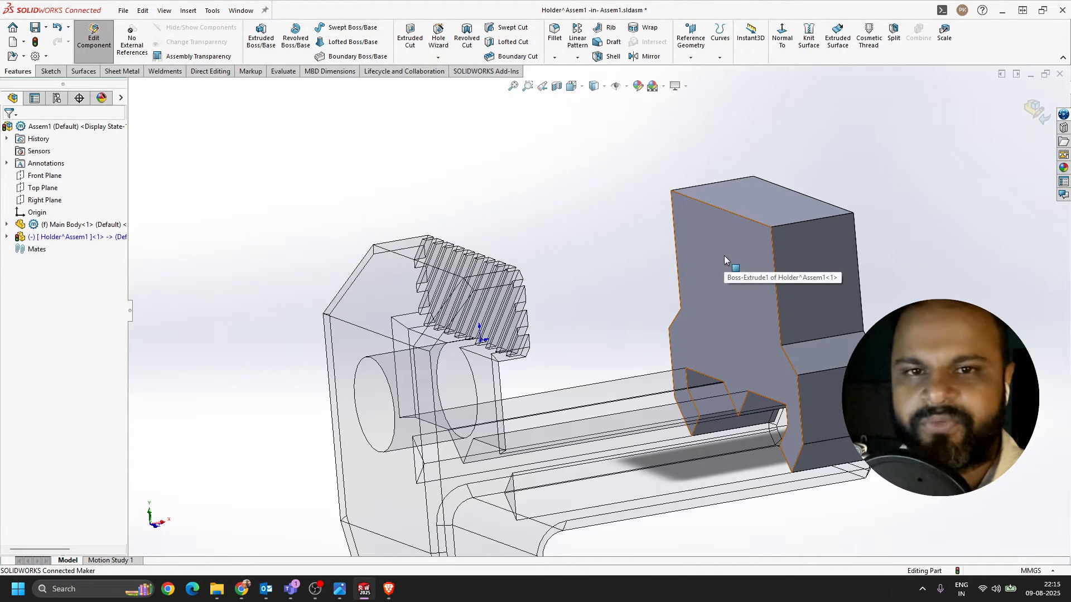
click(48, 71)
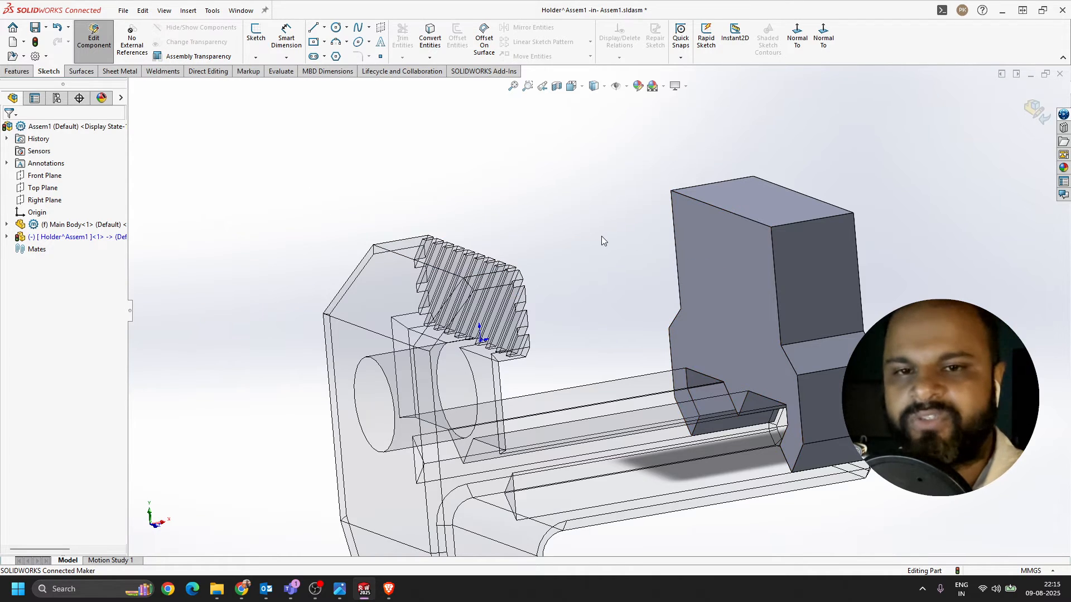
click(719, 240)
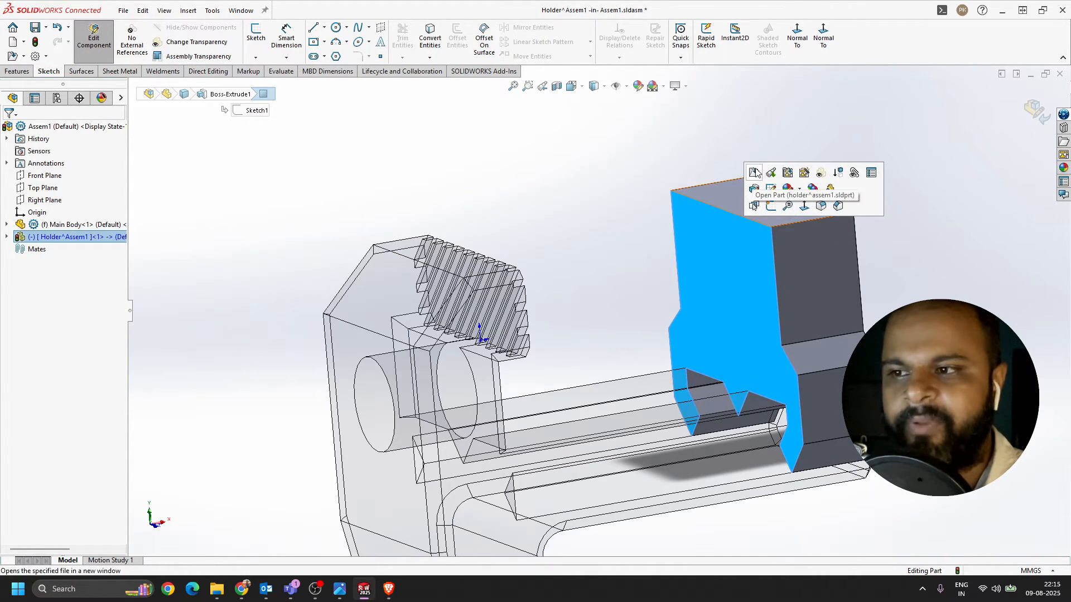
click(647, 252)
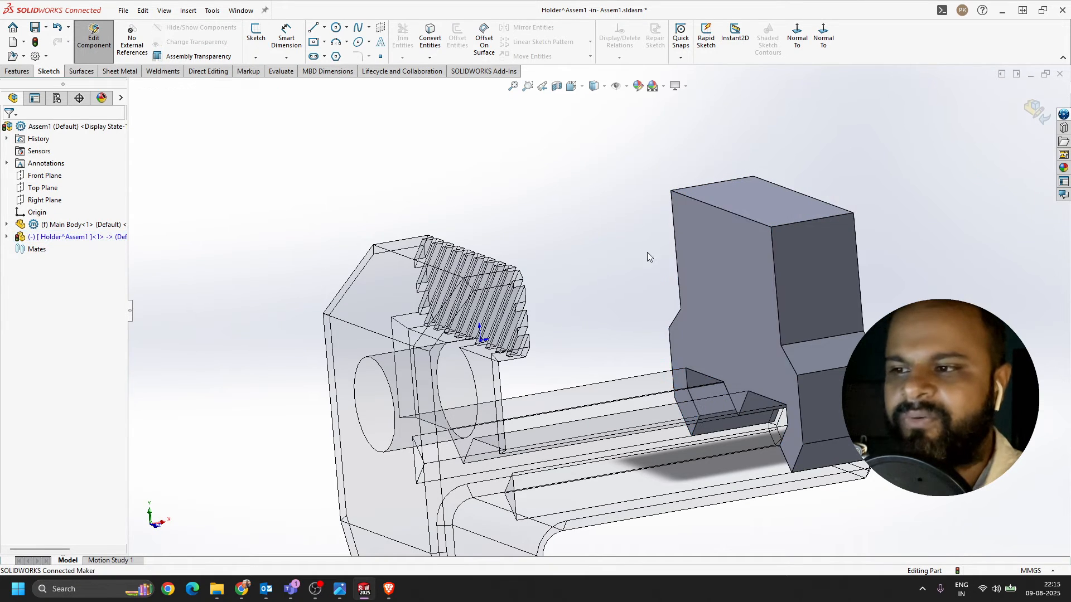
click(711, 235)
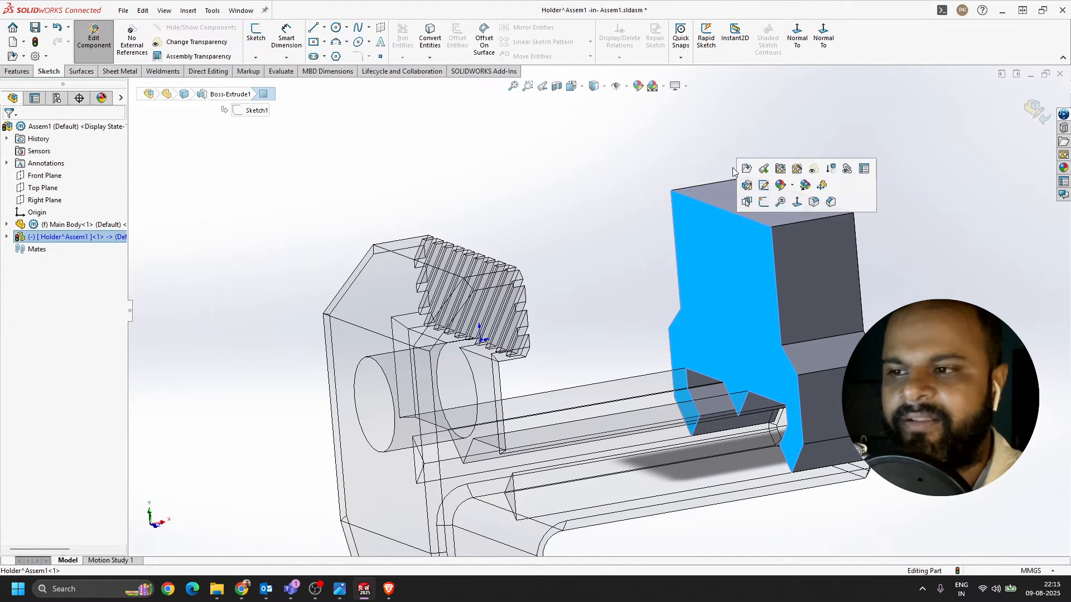
click(658, 246)
click(723, 239)
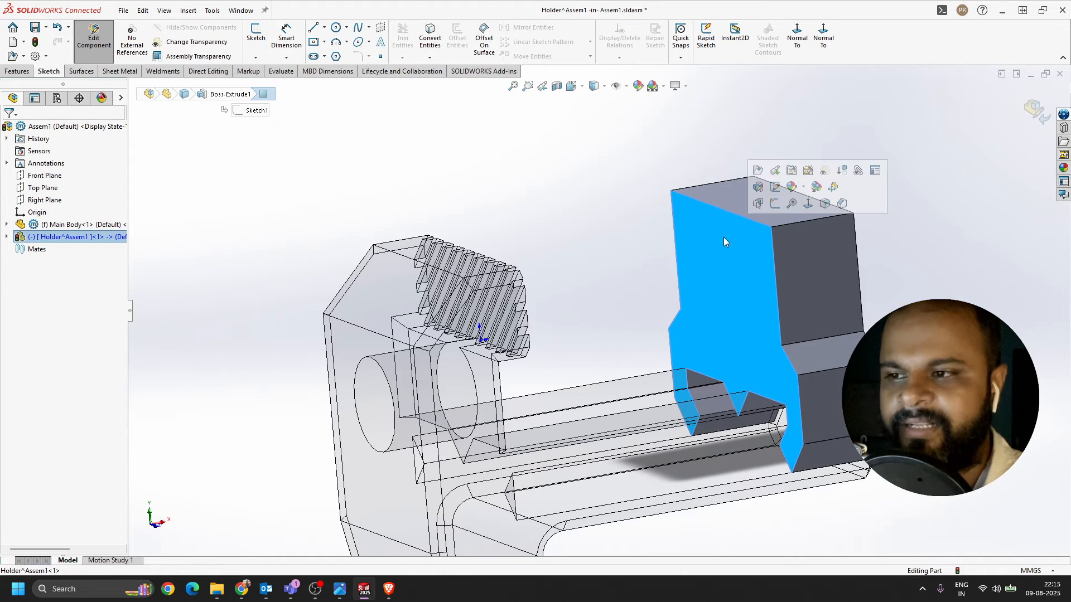
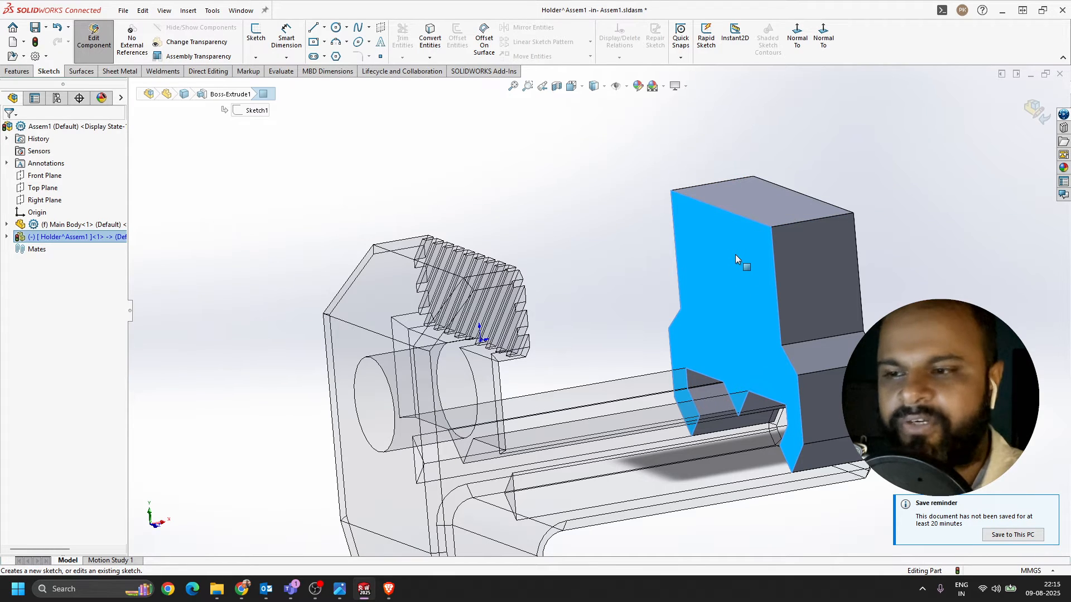
click(583, 229)
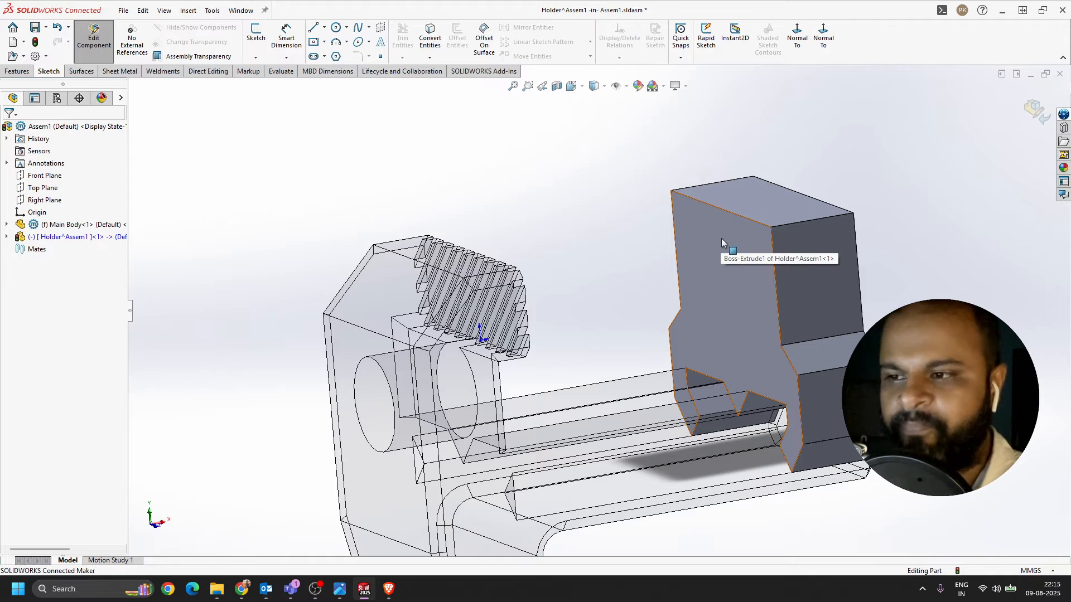
- Start a new sketch on the holder's large flat face that faces the main body's teeth
click(721, 239)
click(774, 205)
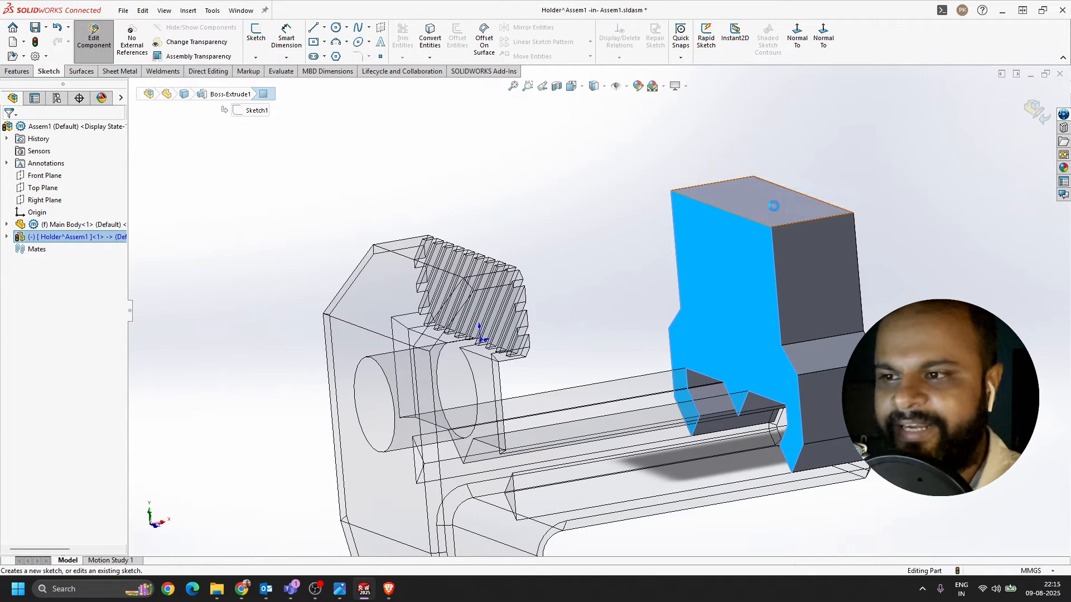
scroll(571, 253, down, 3)
middle_drag(571, 254, 524, 280)
scroll(736, 159, down, 3)
middle_drag(728, 166, 690, 195)
scroll(689, 193, up, 1)
scroll(607, 240, down, 1)
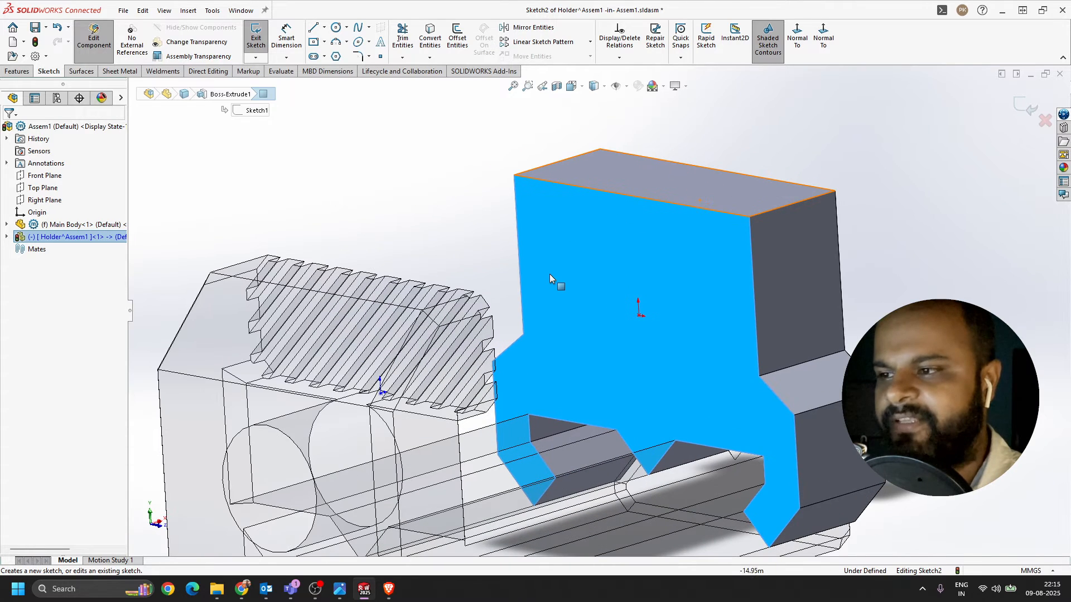
key(Escape)
- Sketch a corner rectangle from the face's upper corner, covering nearly the full width of the holder's upper section
click(326, 45)
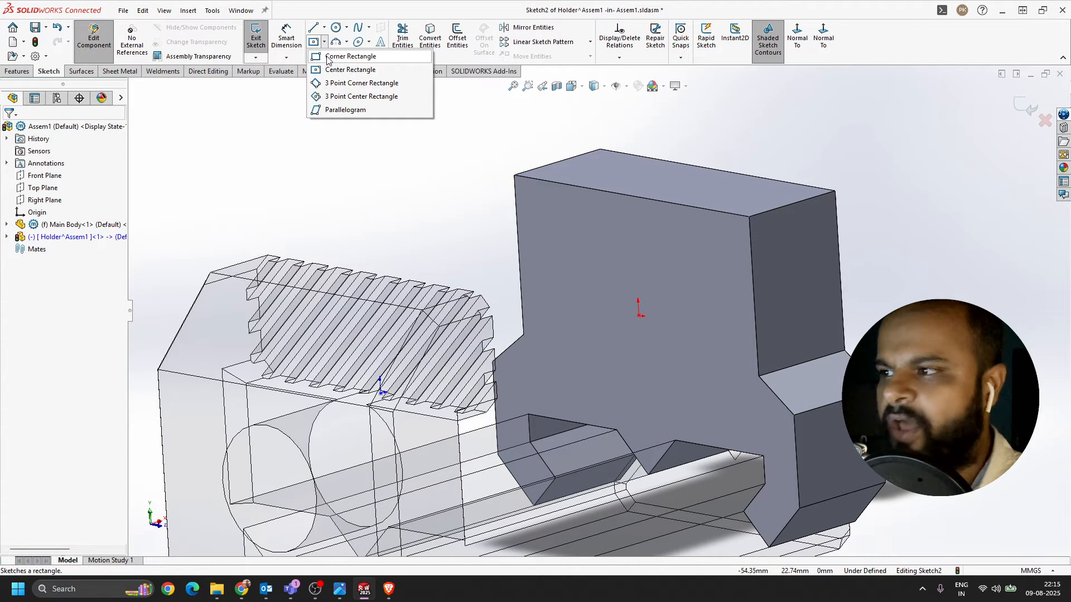
click(349, 57)
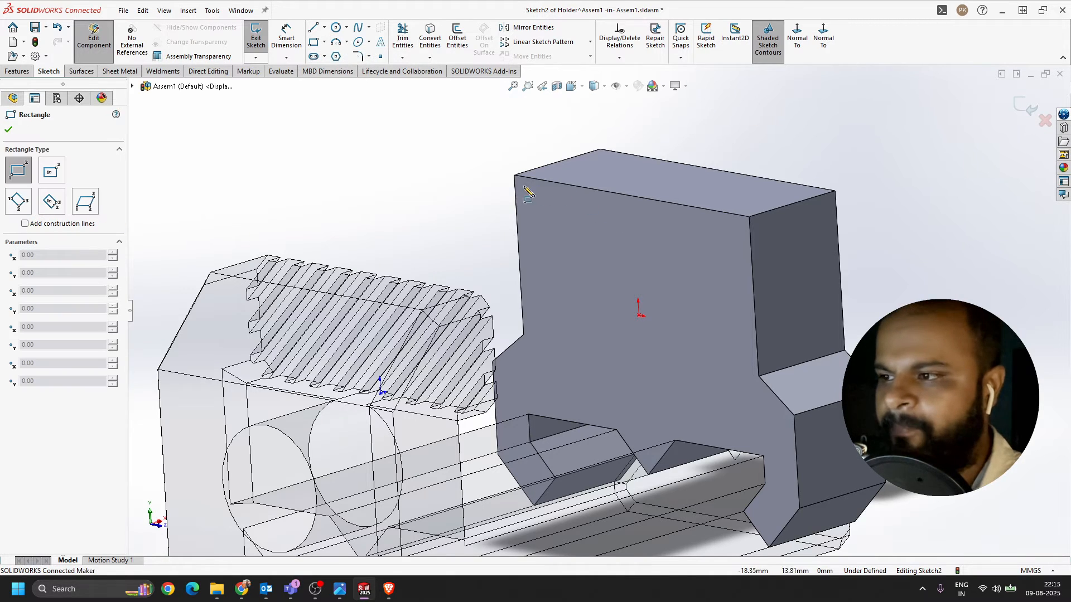
click(514, 177)
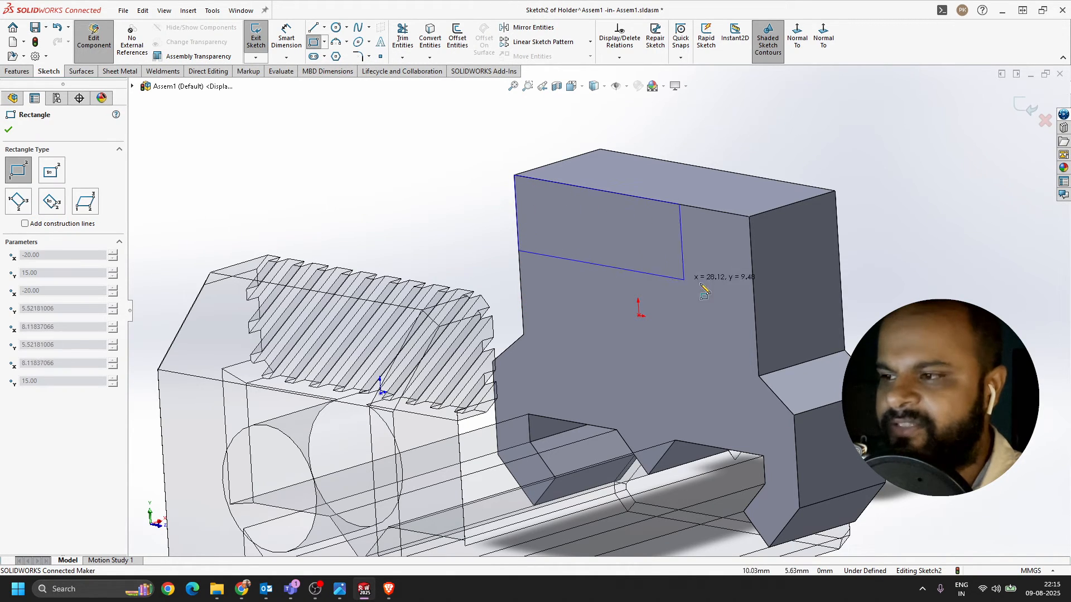
click(755, 326)
key(Escape)
scroll(752, 316, down, 2)
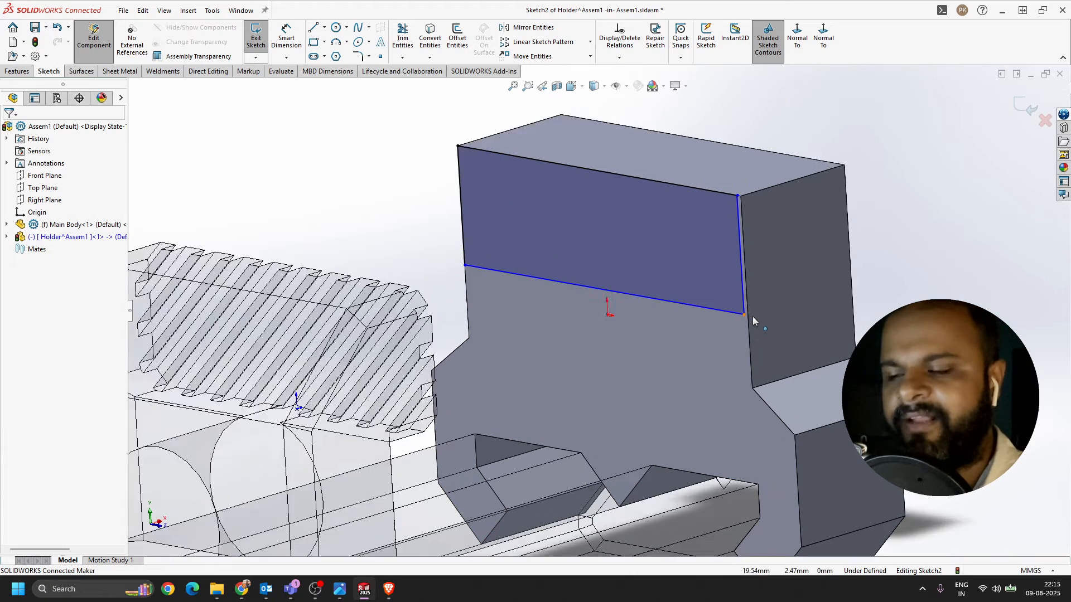
- Make the rectangle's free lower corner coincident with the holder face's adjacent vertical edge
scroll(751, 316, down, 2)
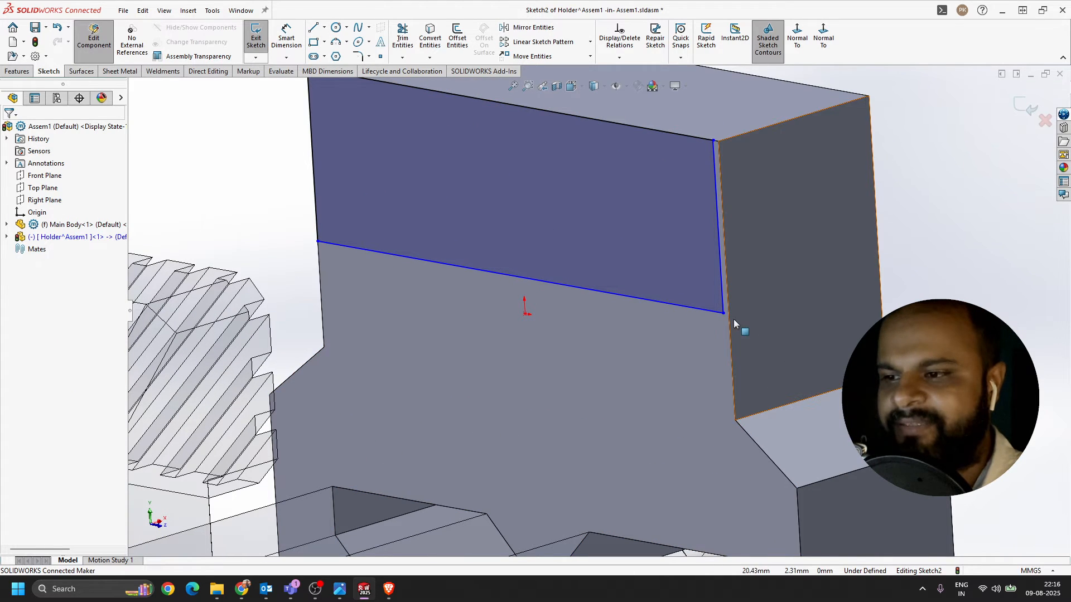
scroll(689, 303, down, 3)
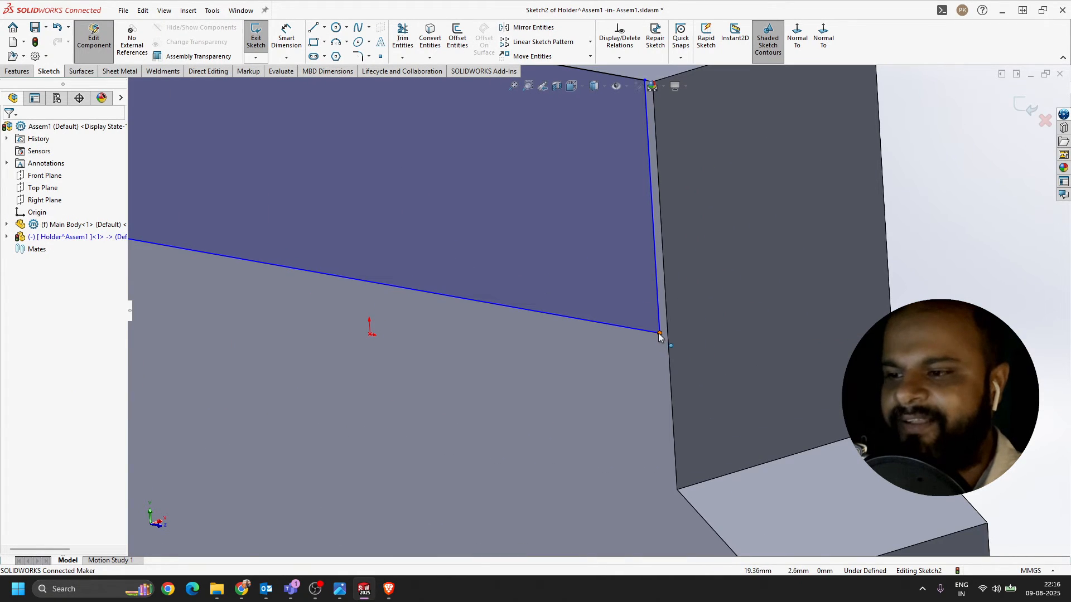
click(659, 334)
ctrl+click(671, 349)
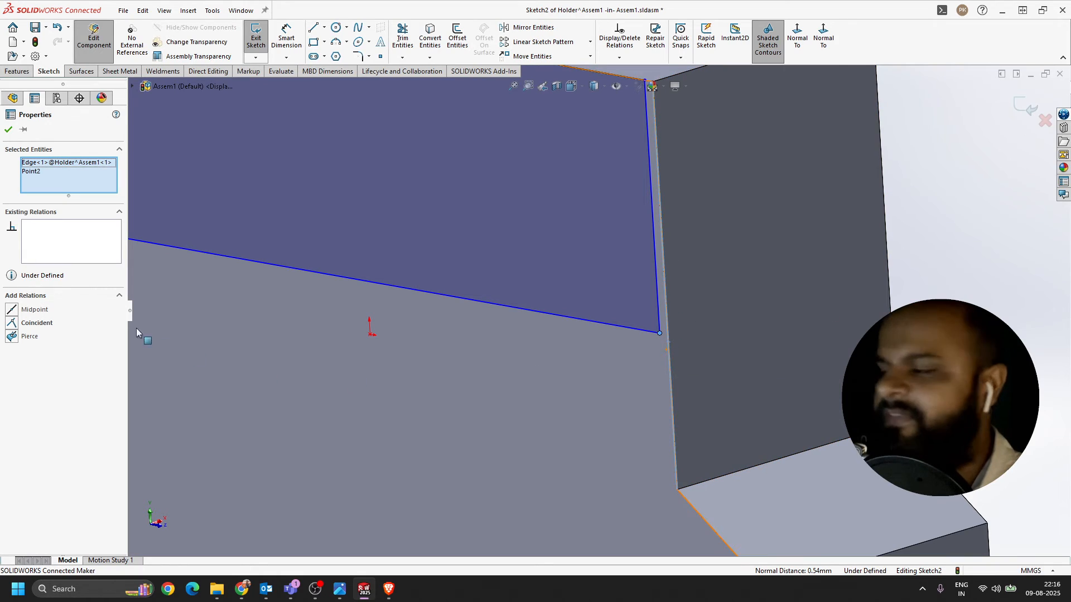
click(12, 326)
key(Escape)
- Compare the rectangle on the holder face with the main body's toothed jaw, face-on and from several angles
scroll(768, 283, up, 9)
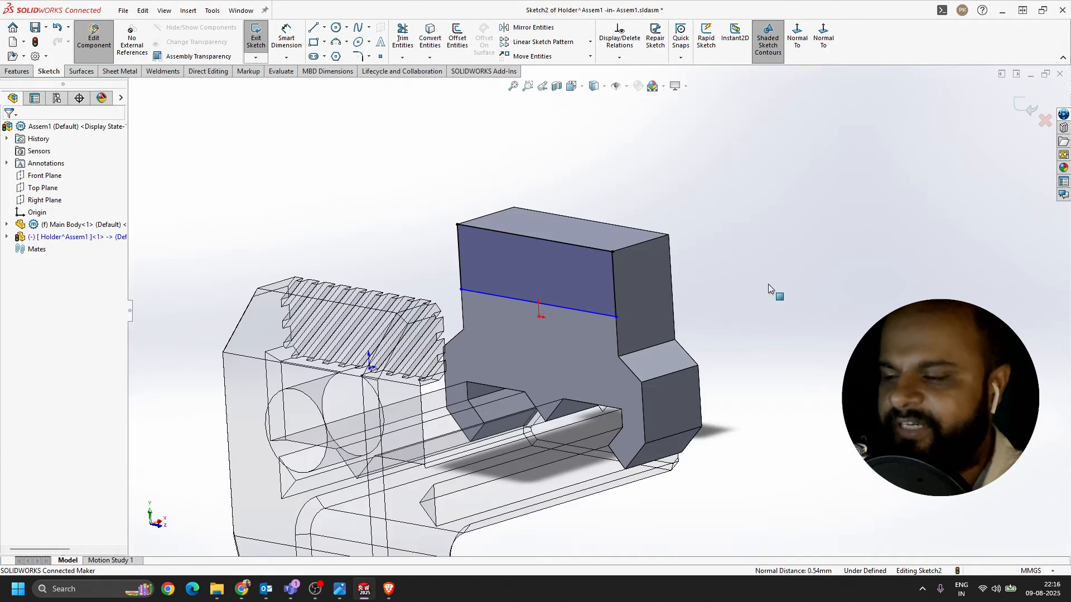
middle_drag(532, 346, 575, 307)
scroll(578, 318, down, 10)
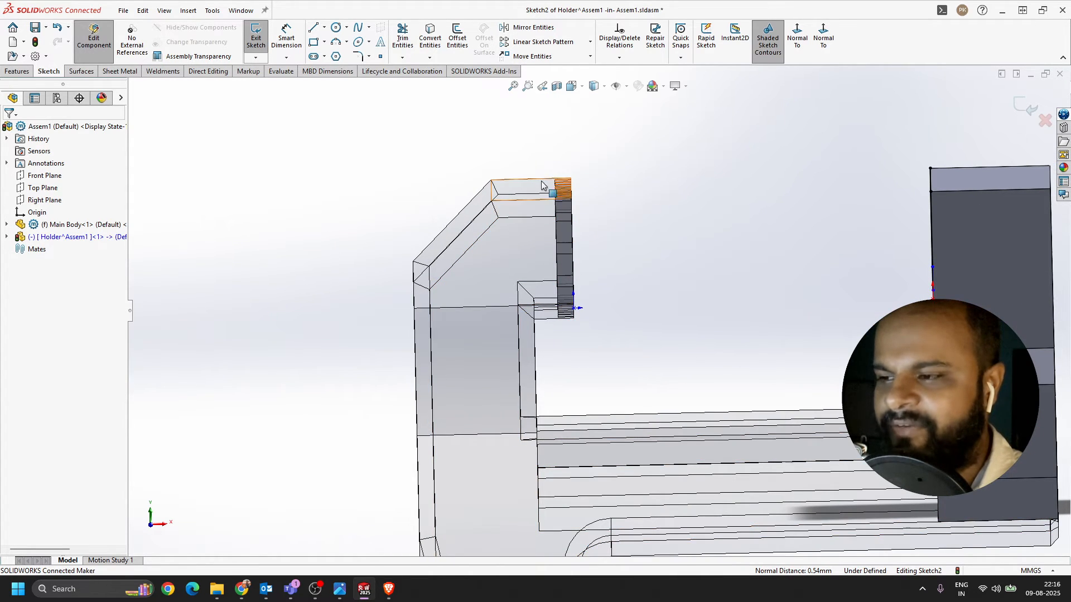
middle_drag(541, 184, 896, 244)
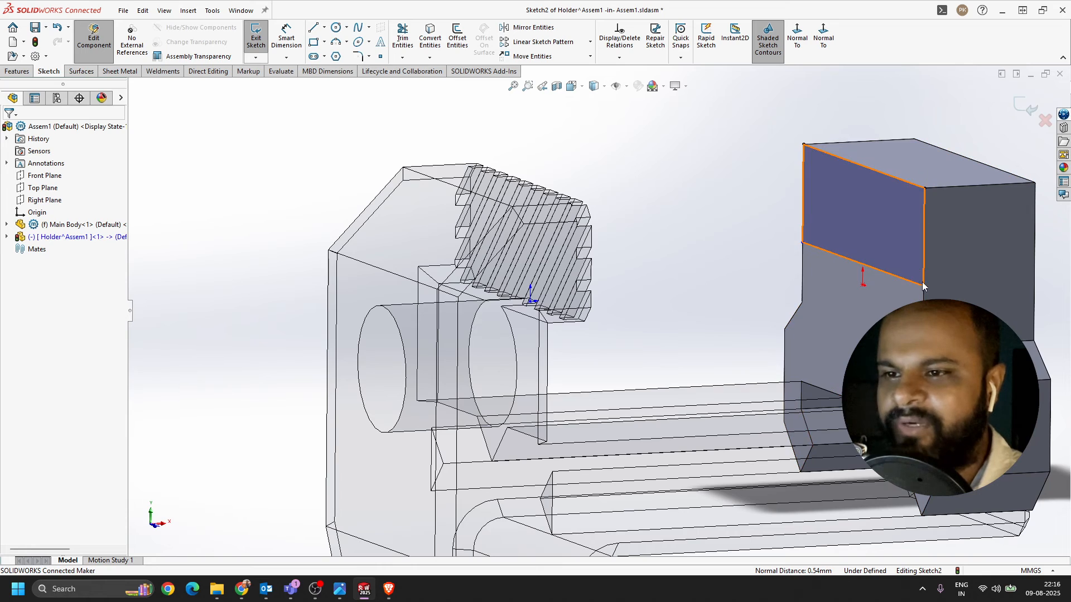
scroll(678, 252, up, 5)
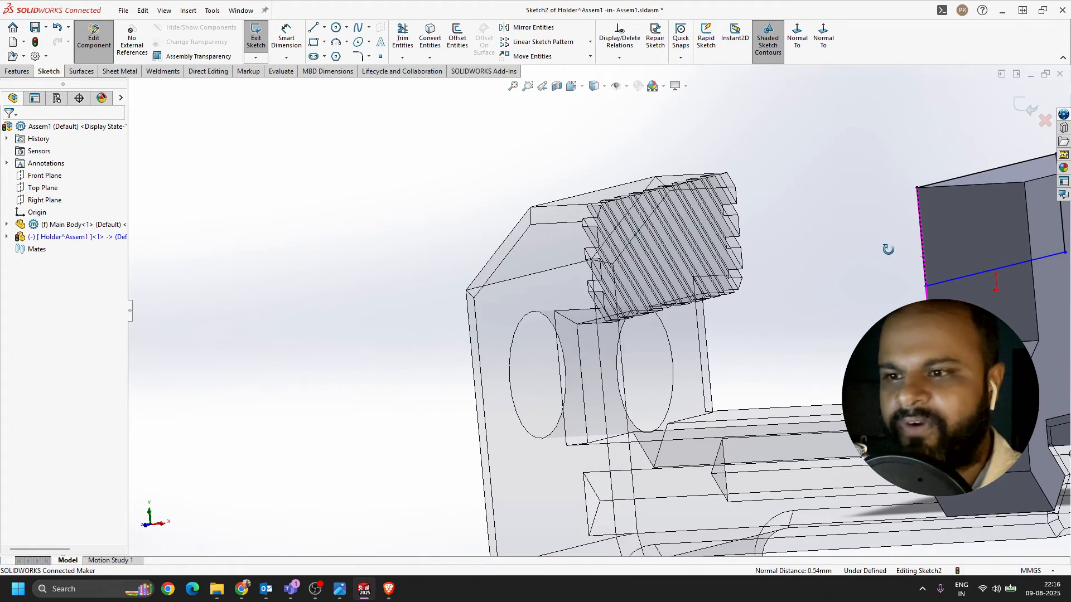
click(822, 39)
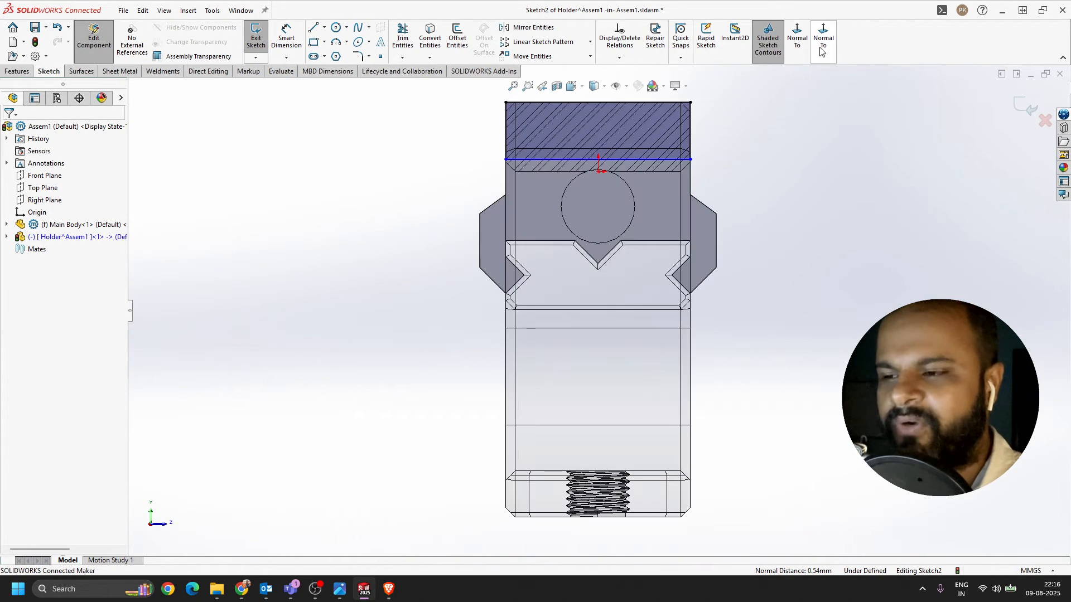
scroll(552, 233, down, 4)
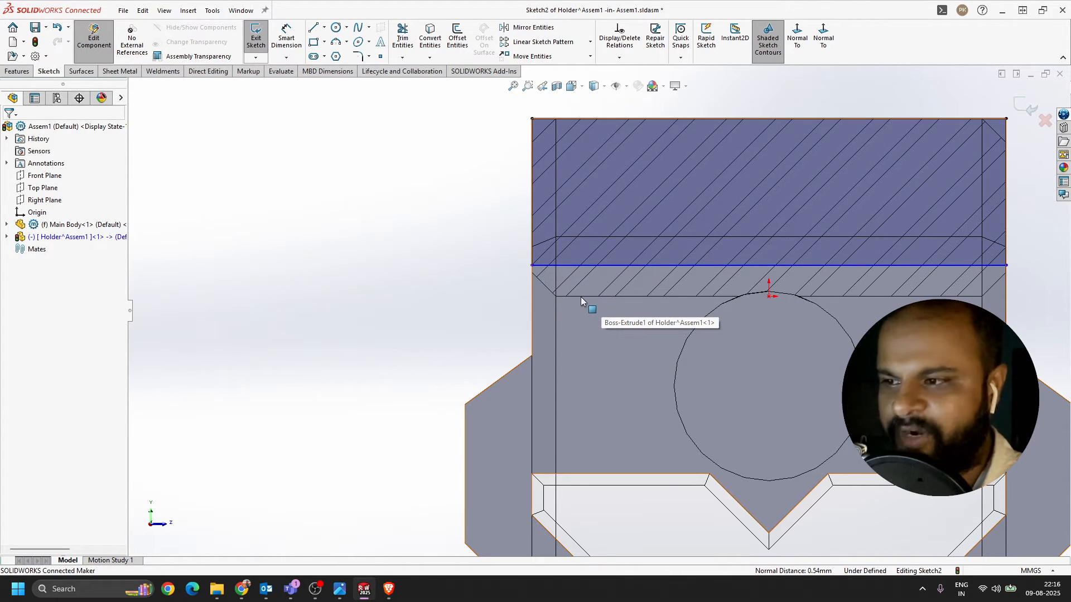
scroll(591, 275, down, 3)
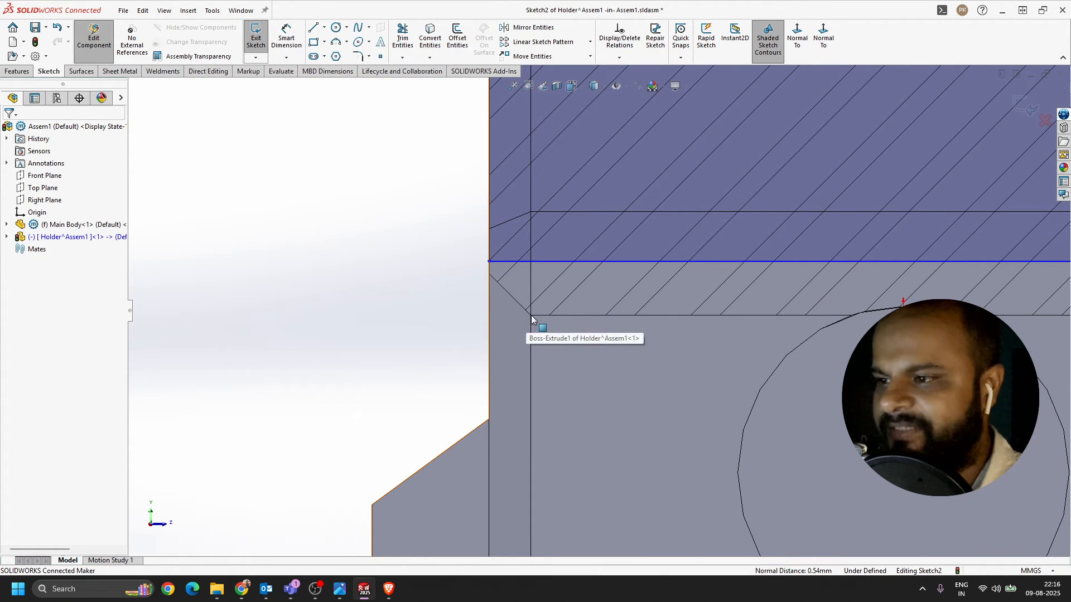
scroll(547, 313, down, 4)
scroll(544, 310, up, 2)
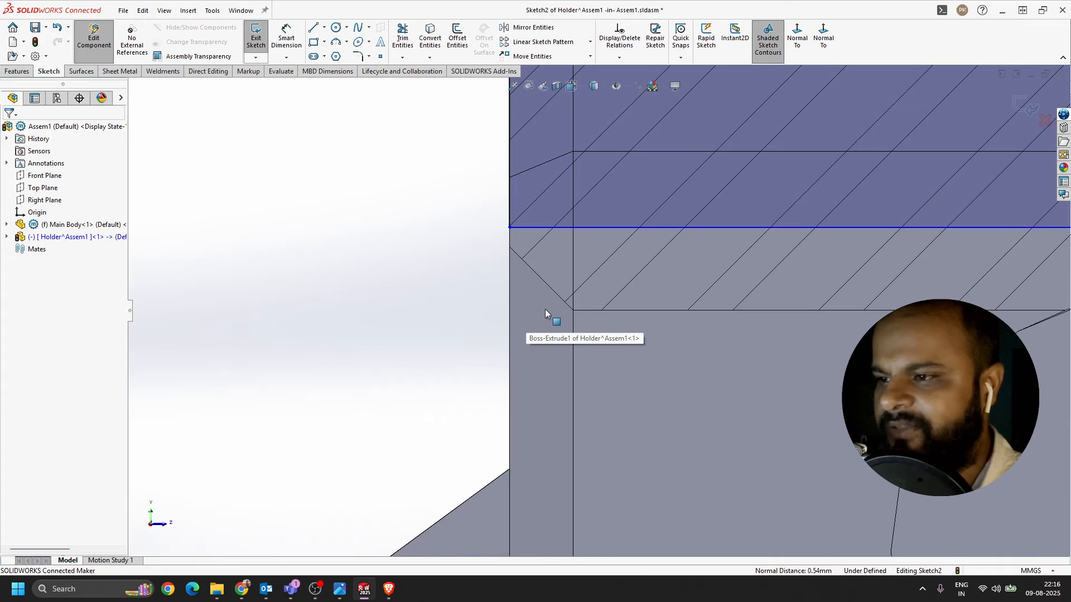
scroll(630, 275, up, 5)
scroll(613, 265, down, 2)
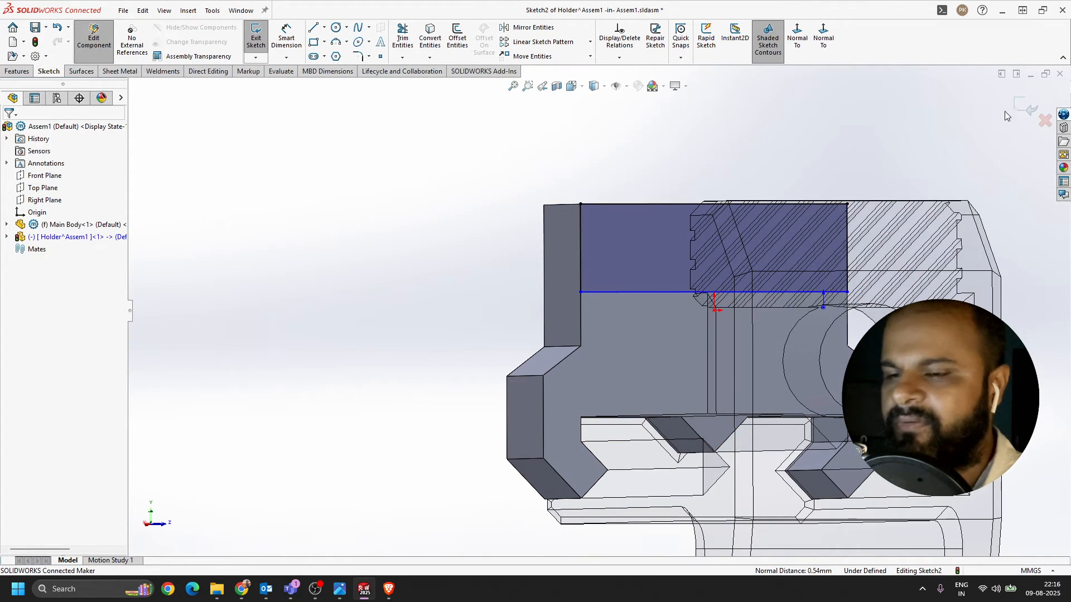
scroll(796, 257, down, 6)
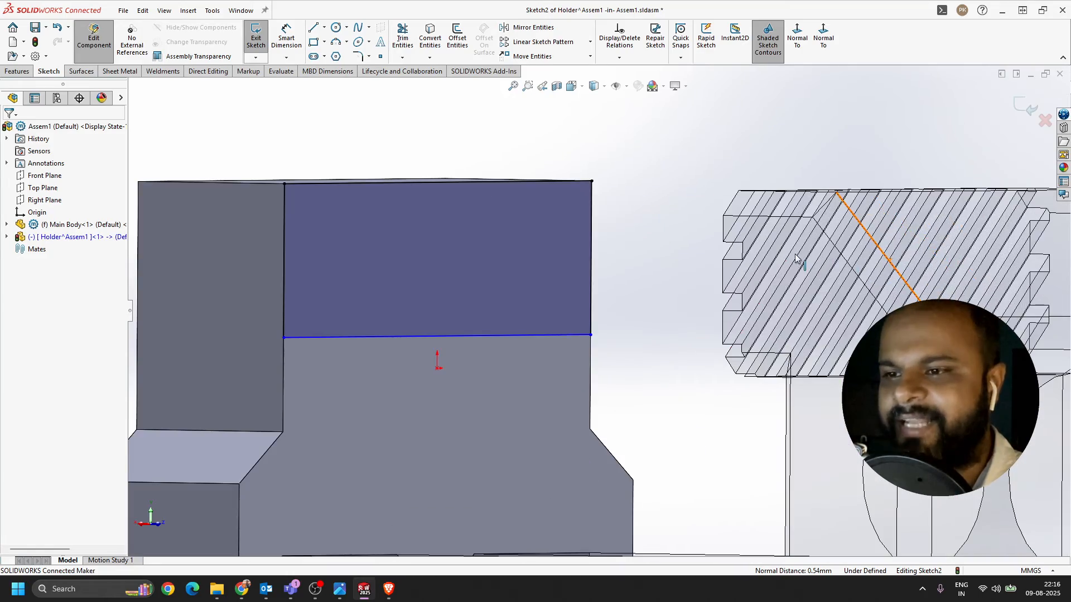
middle_drag(796, 258, 837, 301)
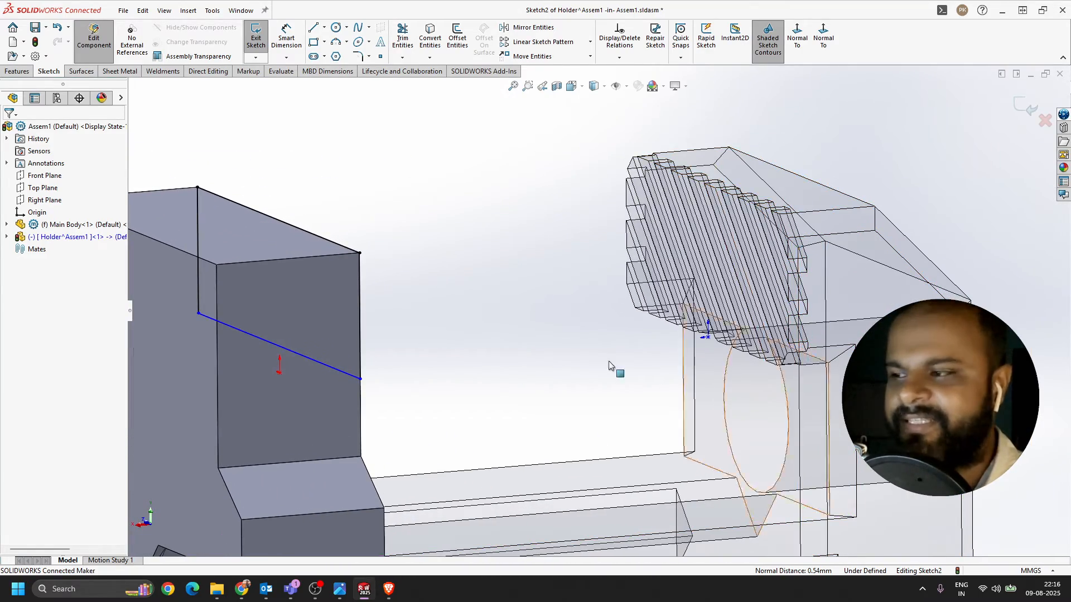
mouse_move(521, 326)
middle_down()
mouse_move(464, 329)
mouse_move(327, 269)
middle_up()
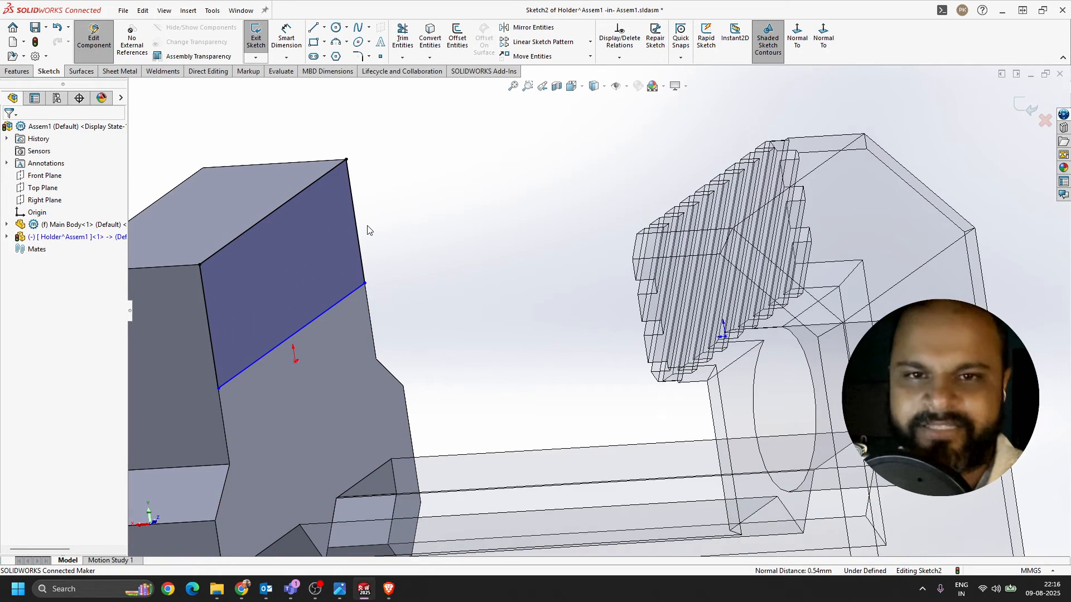
mouse_move(367, 229)
middle_down()
mouse_move(614, 263)
mouse_move(526, 152)
middle_up()
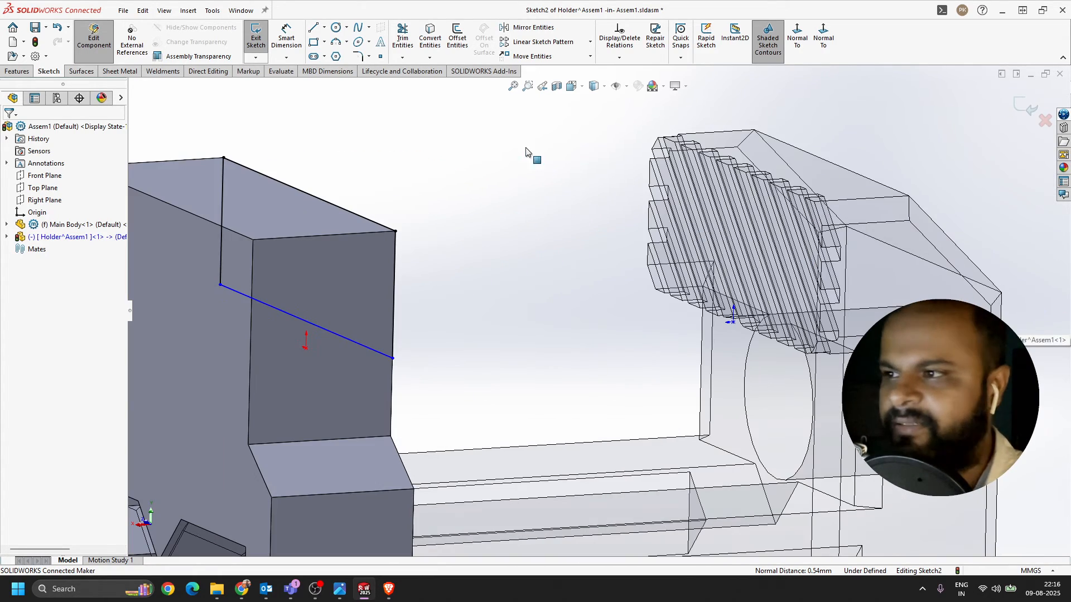
- Measure the distance between the upper and lower faces of the main body's toothed jaw
click(280, 71)
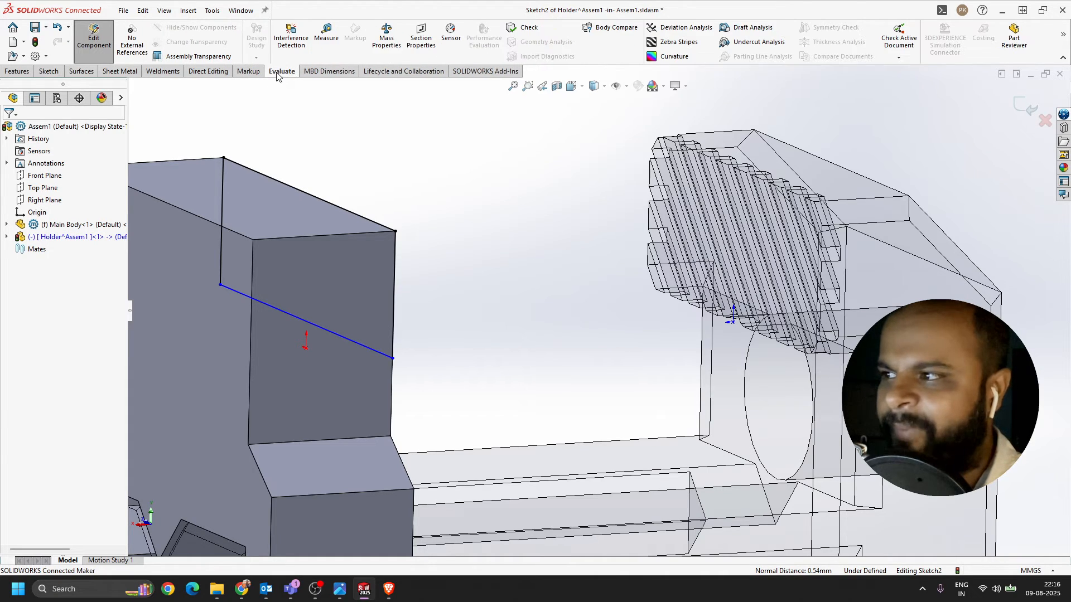
click(325, 42)
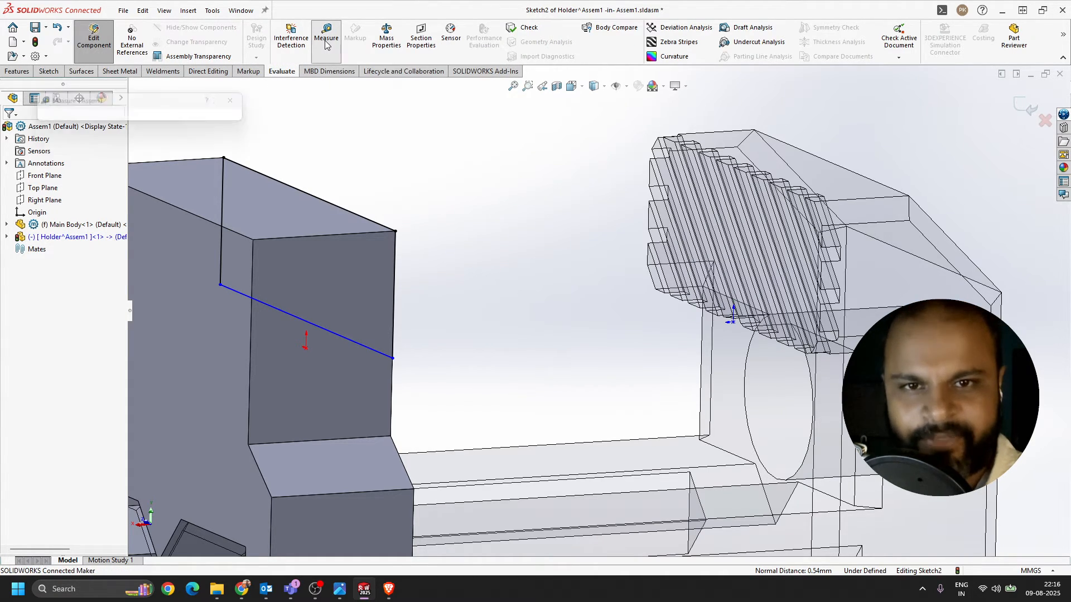
click(809, 170)
middle_drag(811, 168, 776, 189)
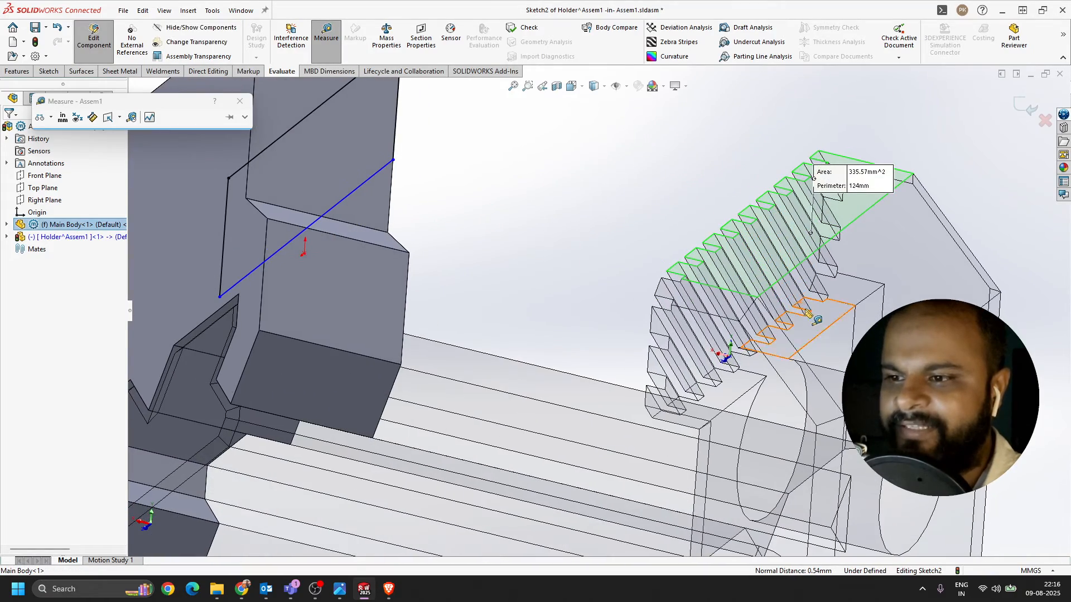
click(810, 333)
middle_drag(810, 333, 754, 181)
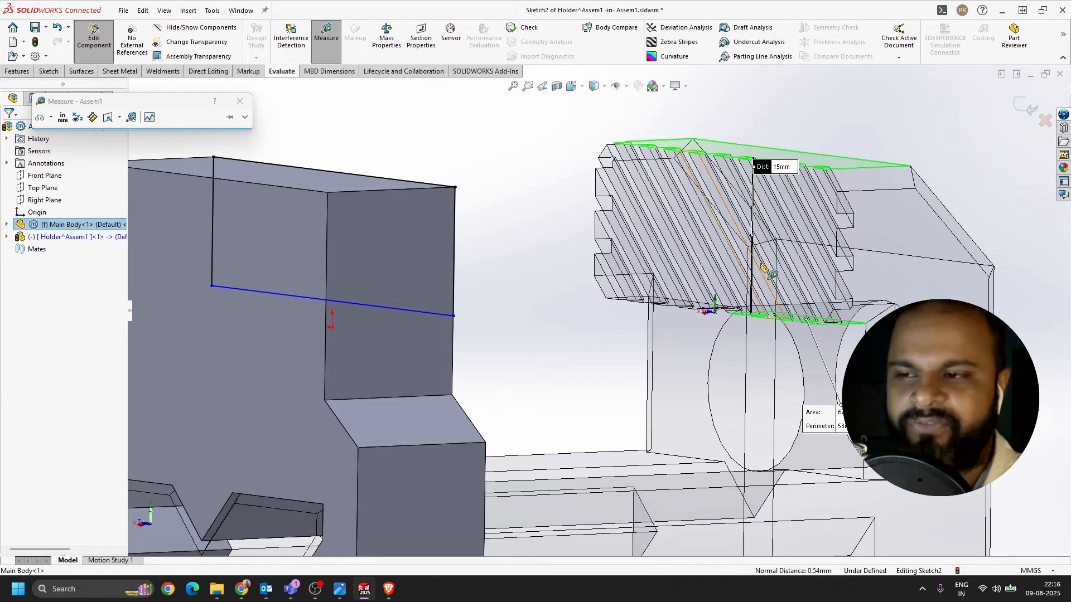
scroll(786, 175, down, 4)
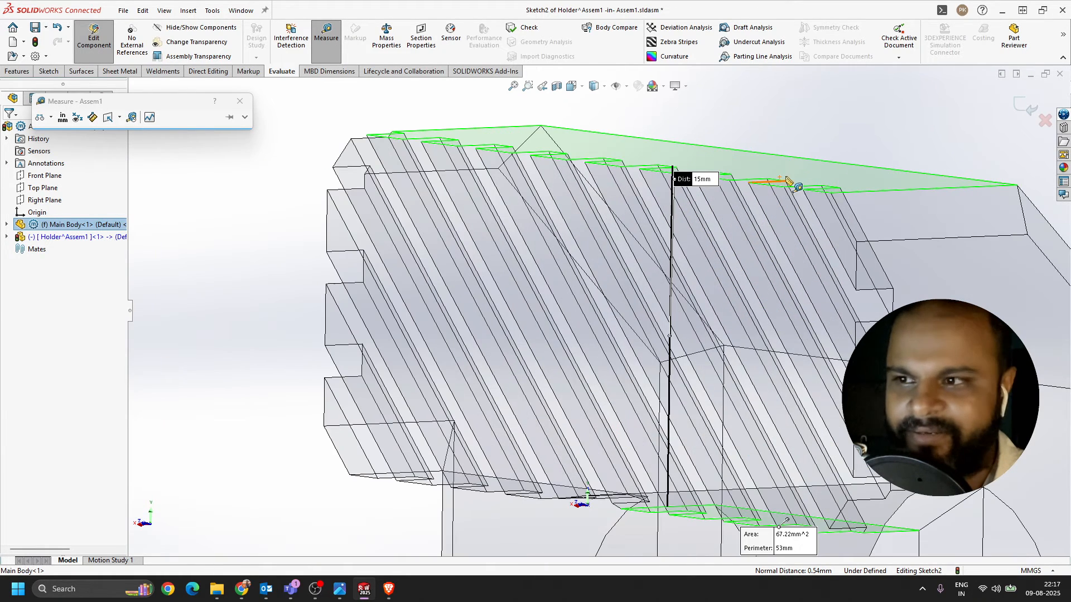
scroll(761, 155, up, 4)
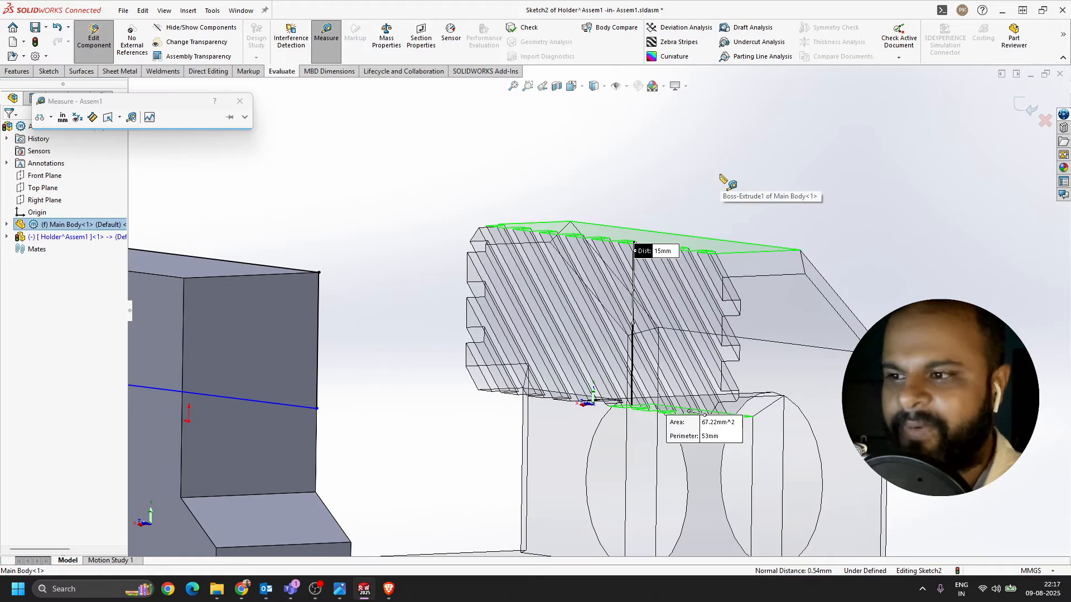
key(Escape)
- Dimension the rectangle's vertical side on the holder face and set its height to 15 mm
scroll(562, 315, up, 3)
middle_drag(562, 319, 446, 328)
scroll(695, 272, up, 3)
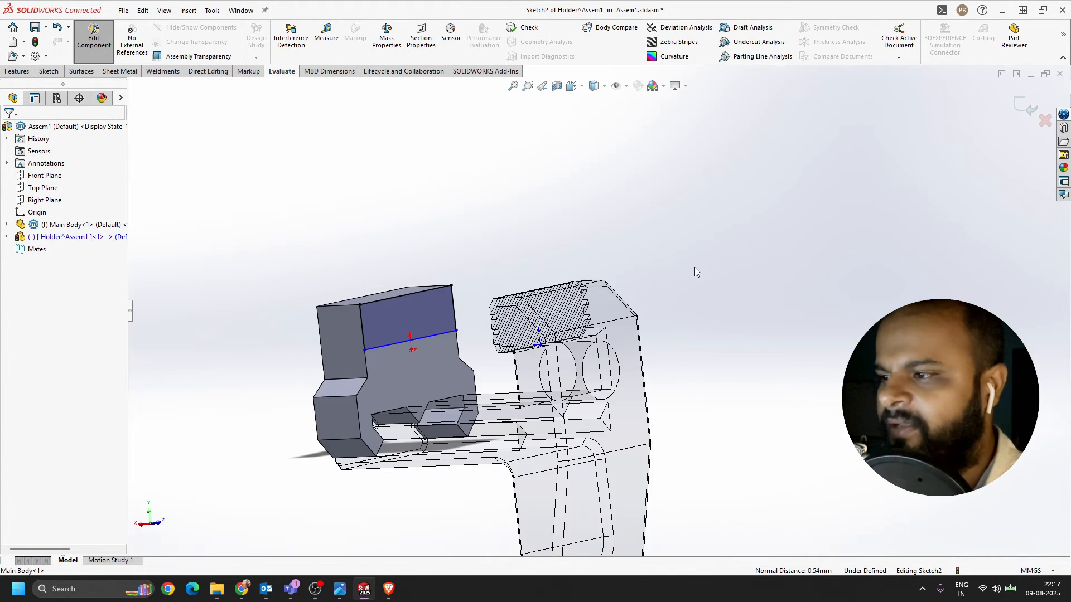
scroll(340, 362, down, 3)
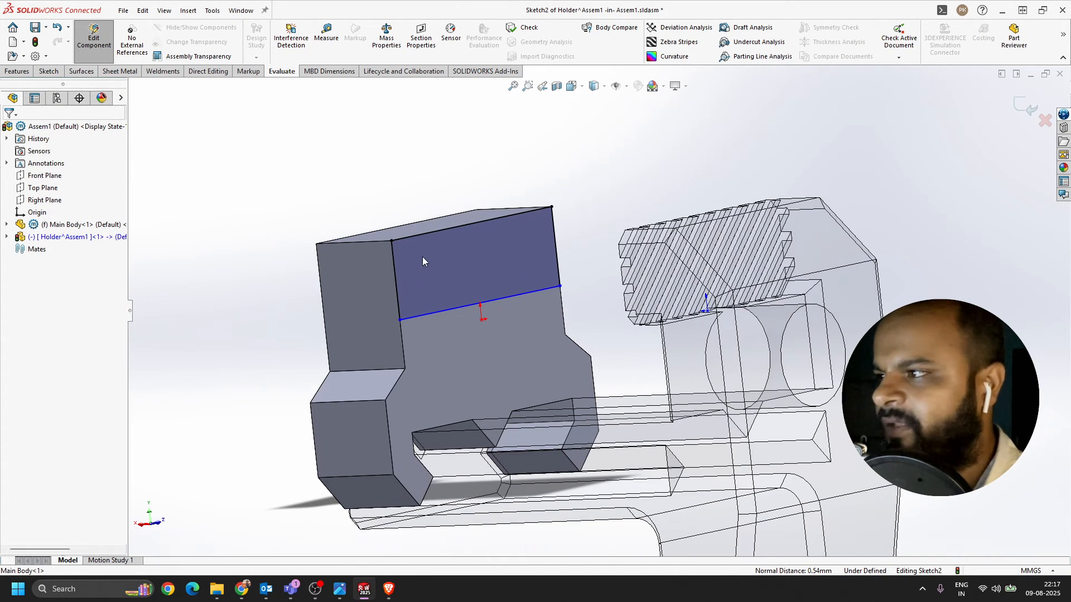
click(48, 73)
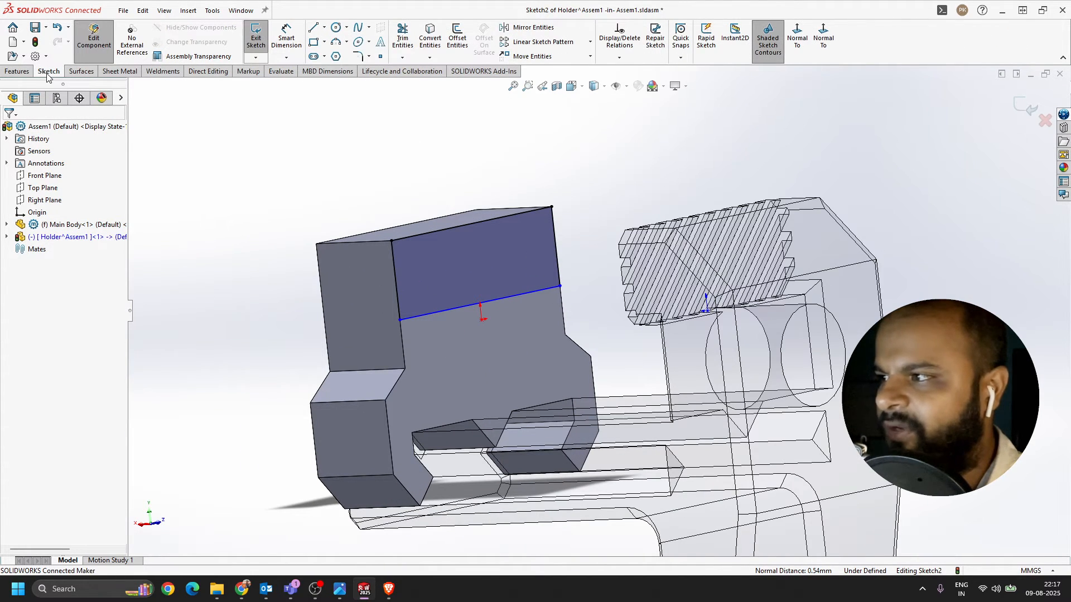
click(289, 40)
click(395, 290)
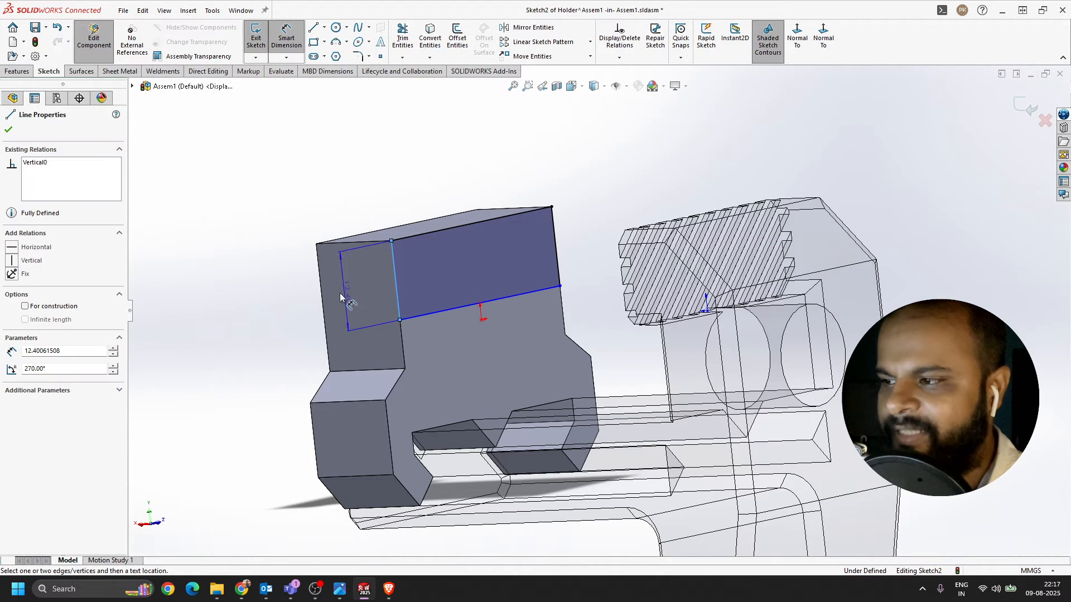
click(306, 300)
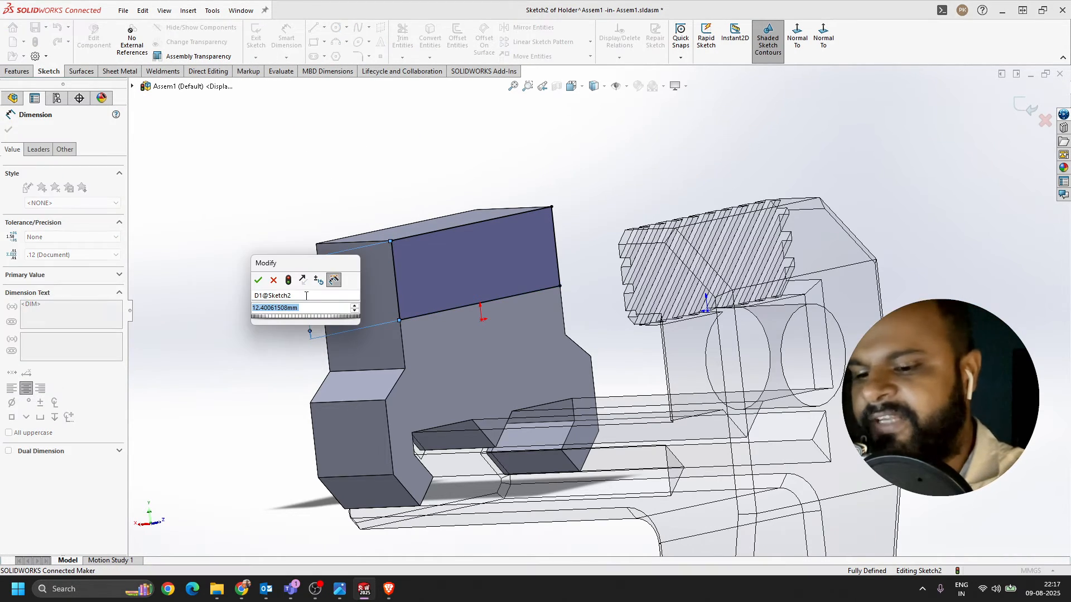
text(15)
key(Return)
key(Escape)
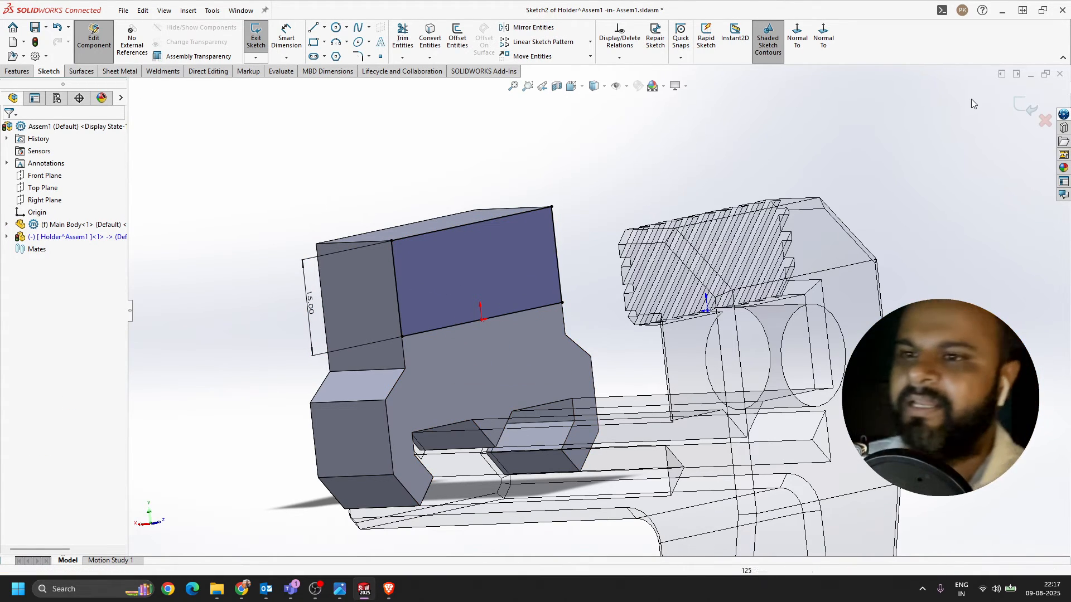
- Finish the sketch and extrude the rectangle 5 mm blind towards the main body's teeth, merged with the holder
click(1016, 111)
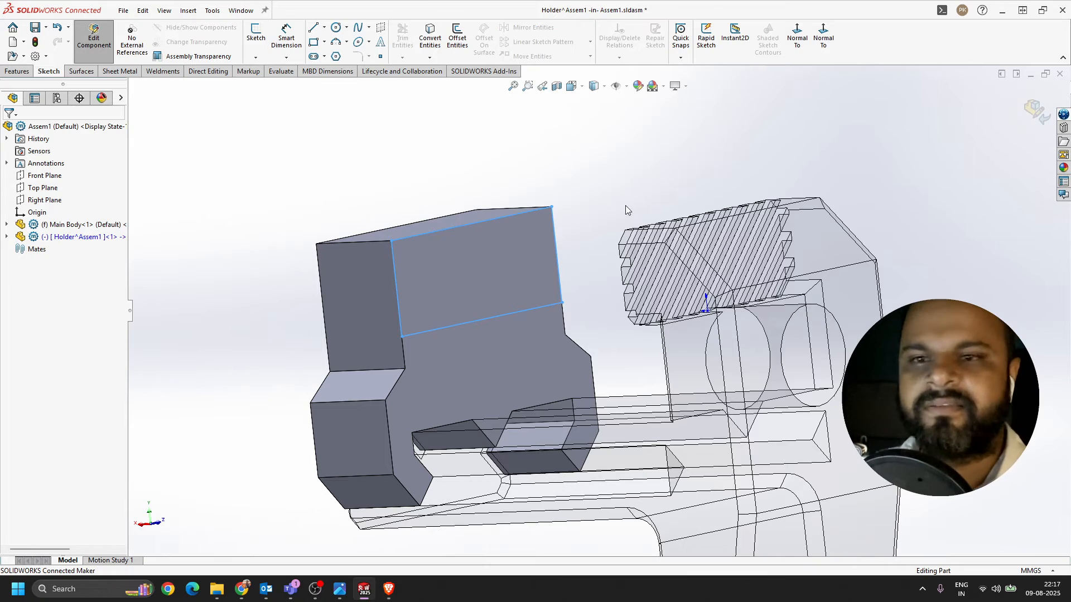
click(18, 70)
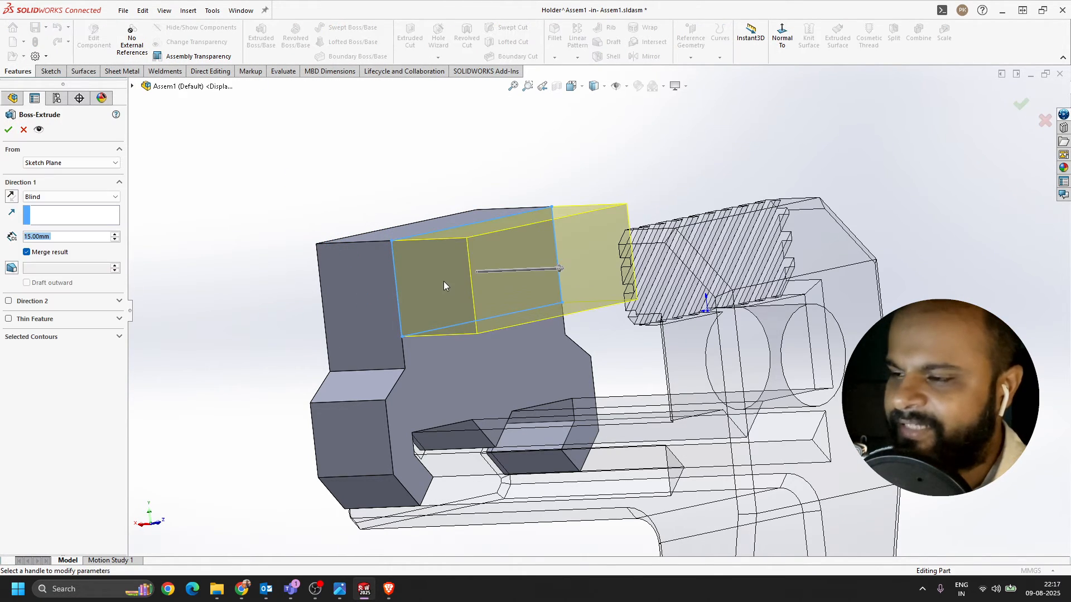
text(5)
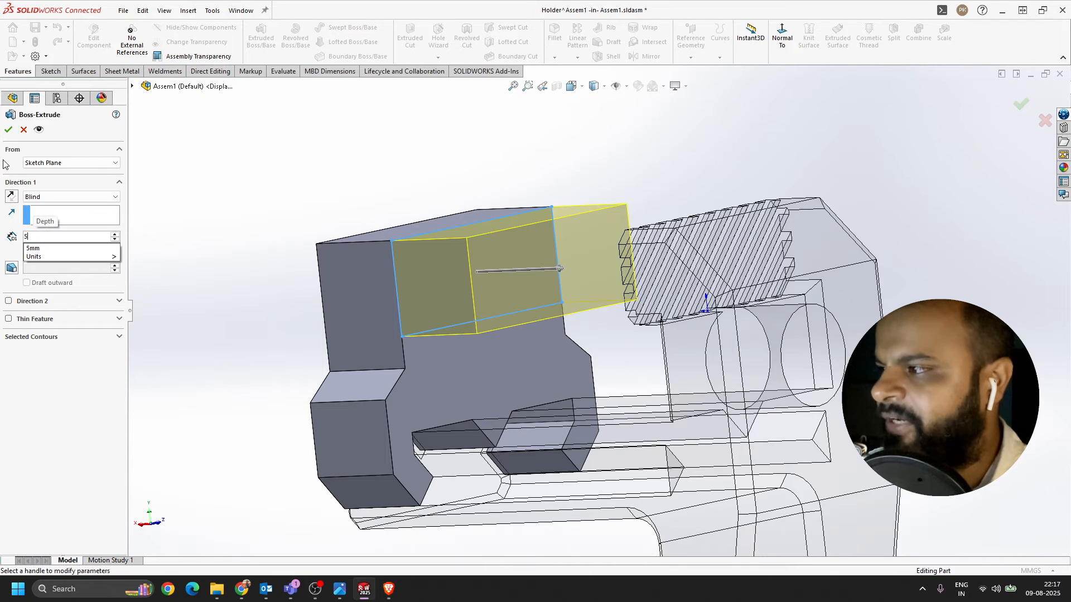
key(Return)
click(8, 131)
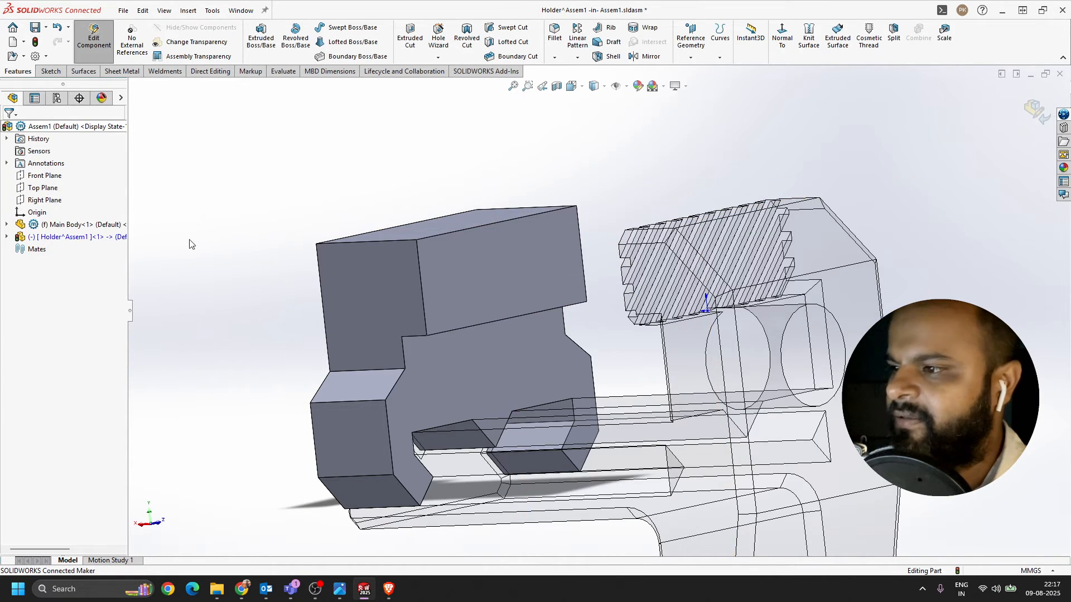
- Examine the main body's toothed jaw from the side and at an angle, opposite the holder's raised block
middle_drag(495, 276, 577, 263)
middle_drag(835, 306, 825, 310)
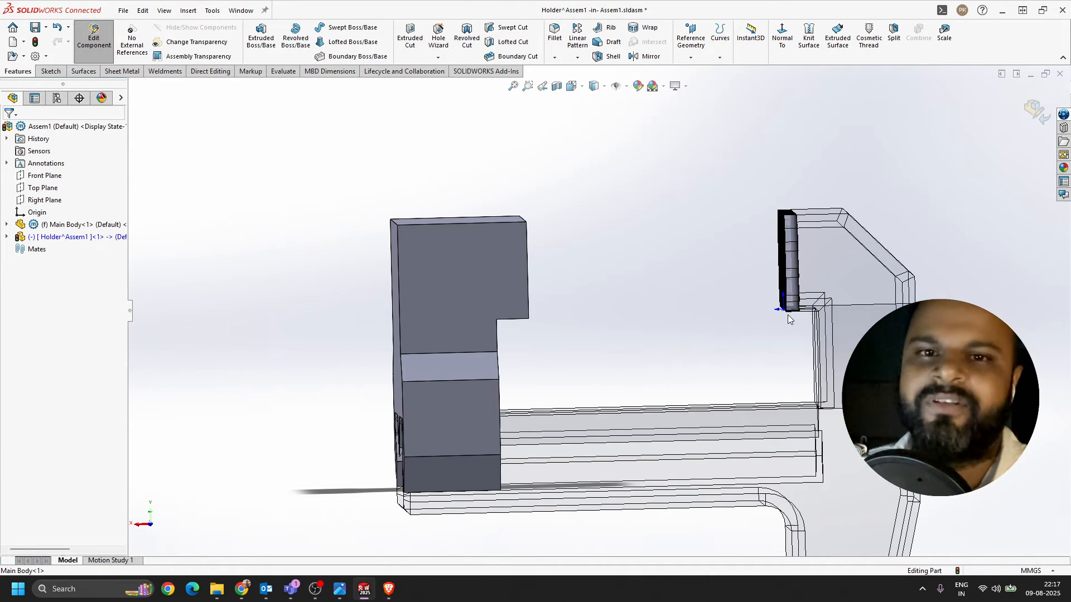
scroll(789, 321, down, 4)
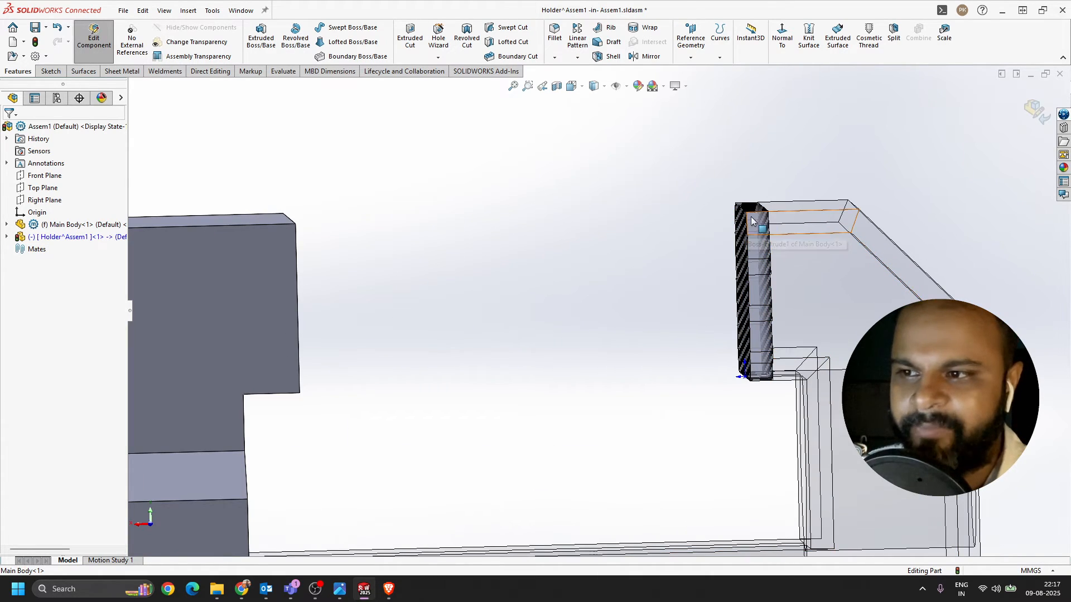
middle_drag(764, 242, 784, 254)
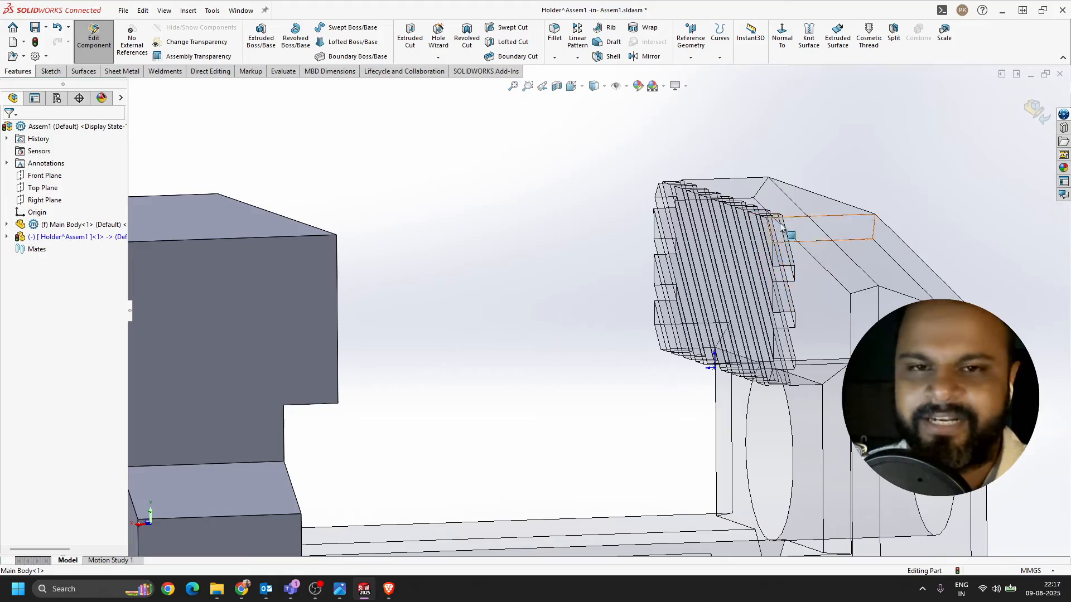
- Chamfer the holder's upper rear edge, facing away from the main body's teeth, at 10 mm and 45 degrees
scroll(785, 234, up, 4)
middle_drag(665, 298, 709, 335)
scroll(604, 344, down, 4)
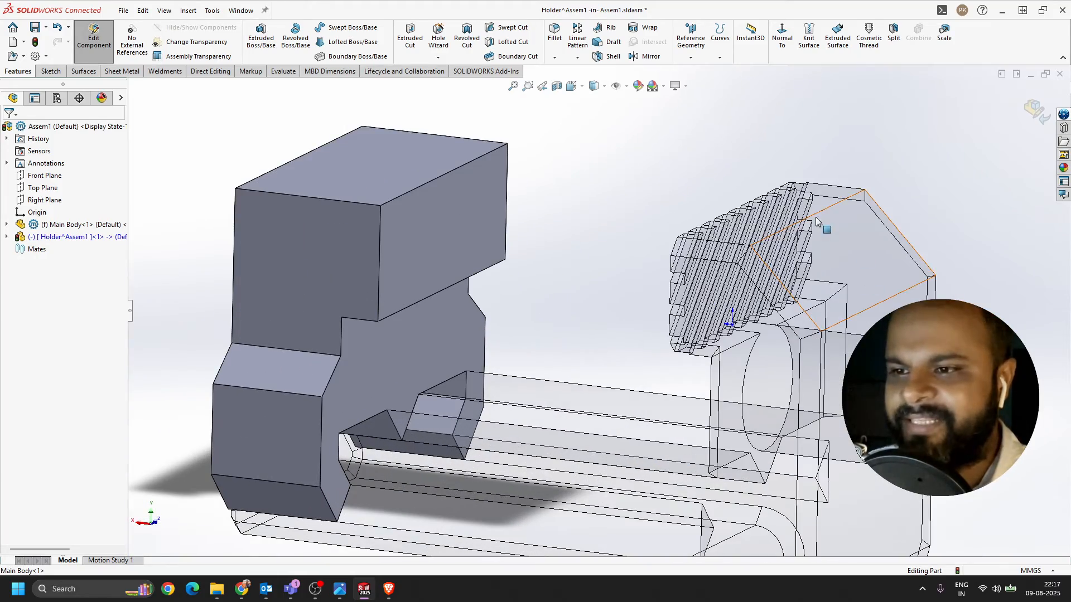
middle_drag(815, 221, 818, 259)
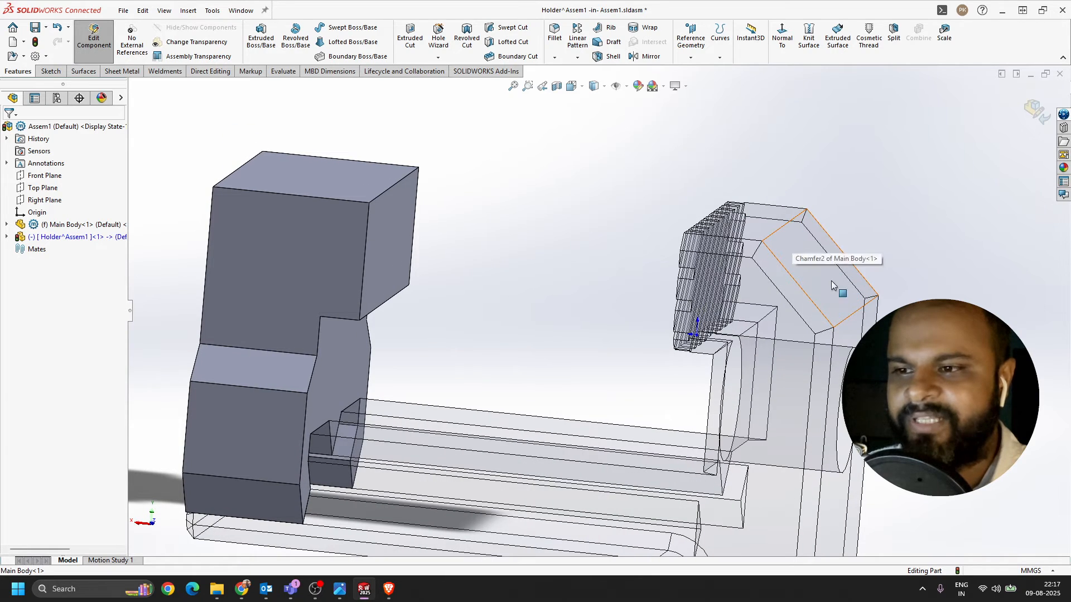
middle_drag(613, 279, 557, 279)
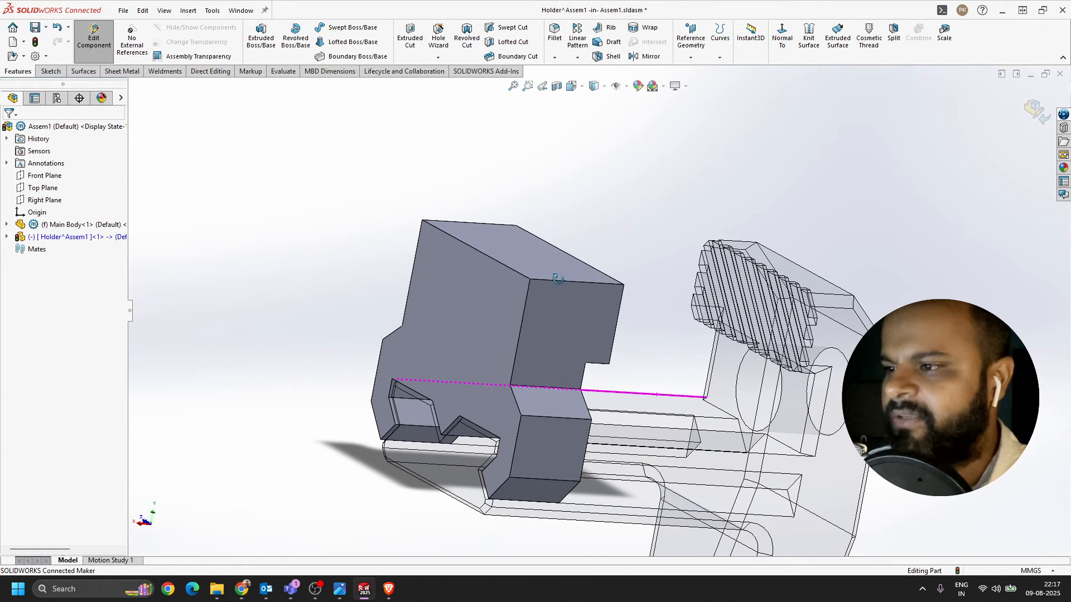
click(555, 58)
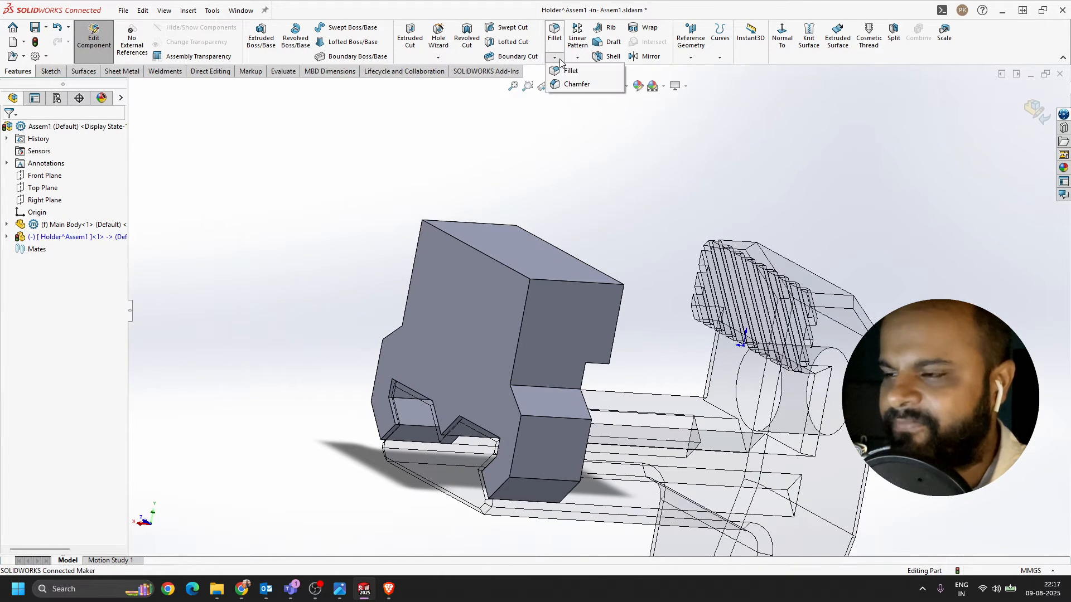
click(569, 86)
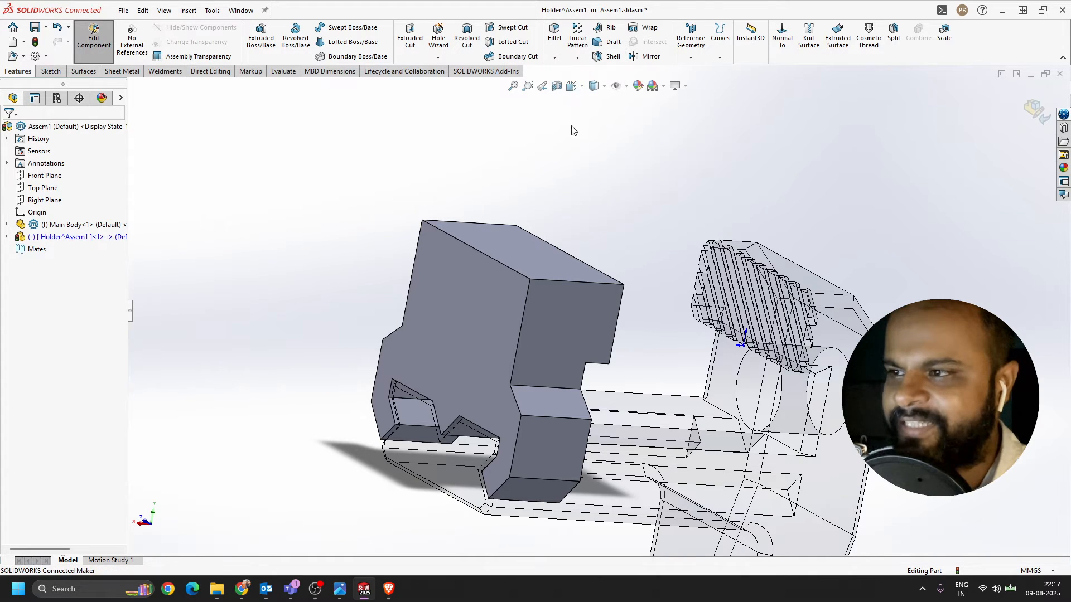
click(509, 269)
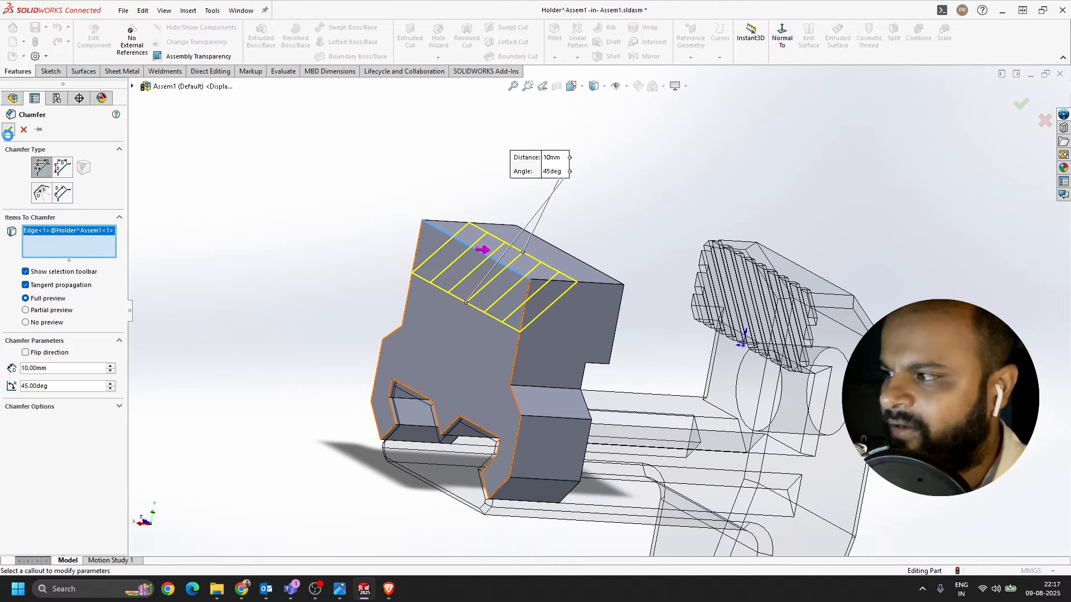
click(8, 131)
- Examine the holder's chamfered profile from the side and at an angle, opposite the main body's toothed jaw
mouse_move(573, 304)
middle_down()
mouse_move(509, 256)
mouse_move(530, 245)
mouse_move(524, 375)
middle_up()
scroll(707, 406, down, 3)
middle_drag(683, 397, 697, 315)
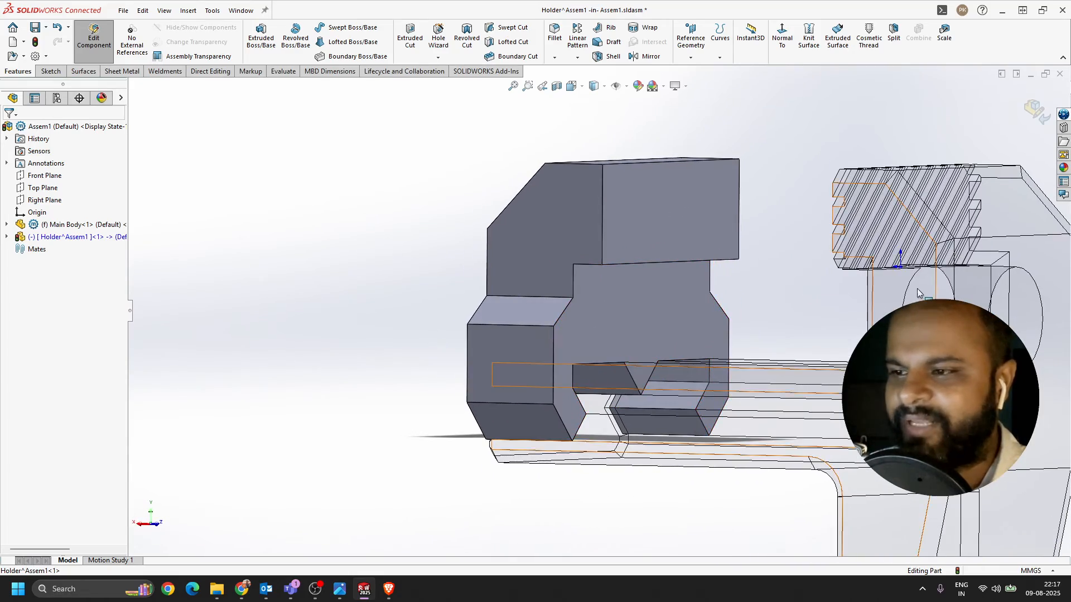
scroll(820, 258, up, 3)
middle_drag(627, 297, 561, 335)
scroll(553, 331, down, 3)
scroll(574, 317, up, 3)
scroll(705, 329, down, 2)
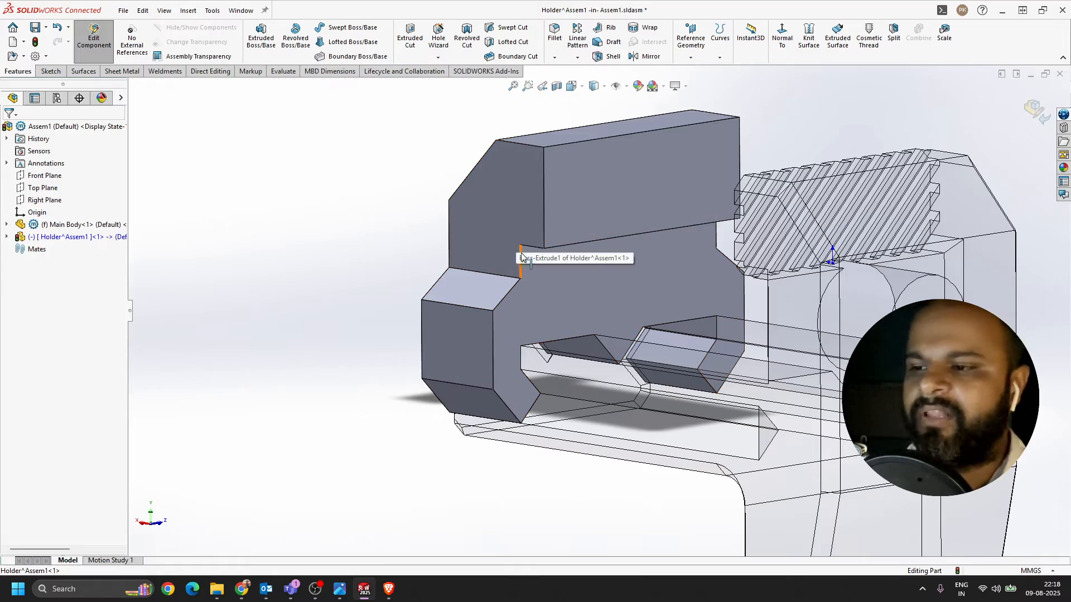
middle_drag(522, 257, 582, 235)
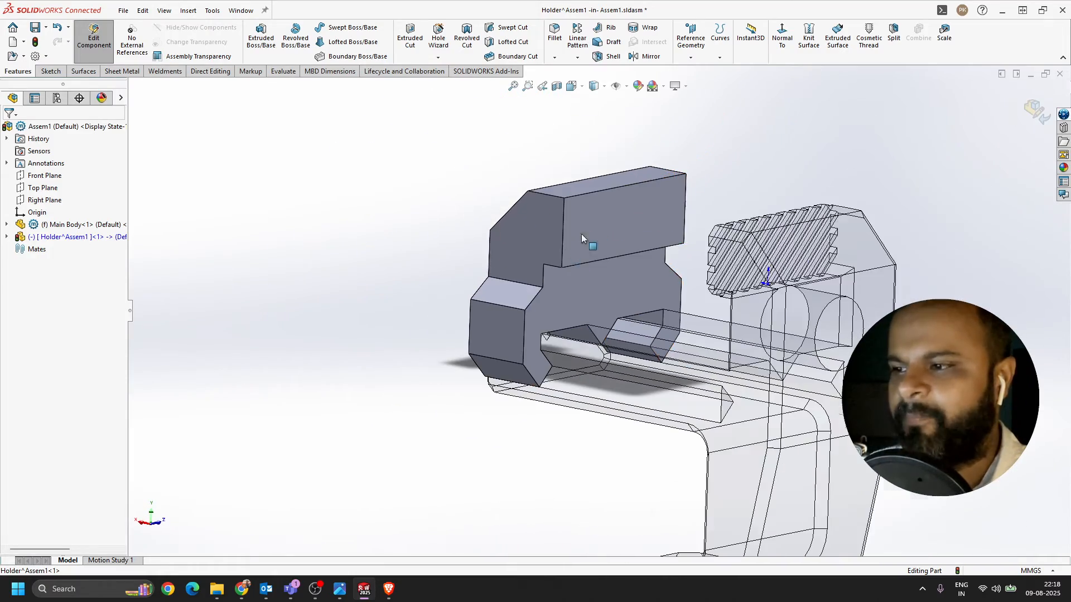
- Start a chamfer on the six upper and rear edges along one side of the holder, with the distance set to 2 mm
scroll(574, 281, down, 5)
click(555, 57)
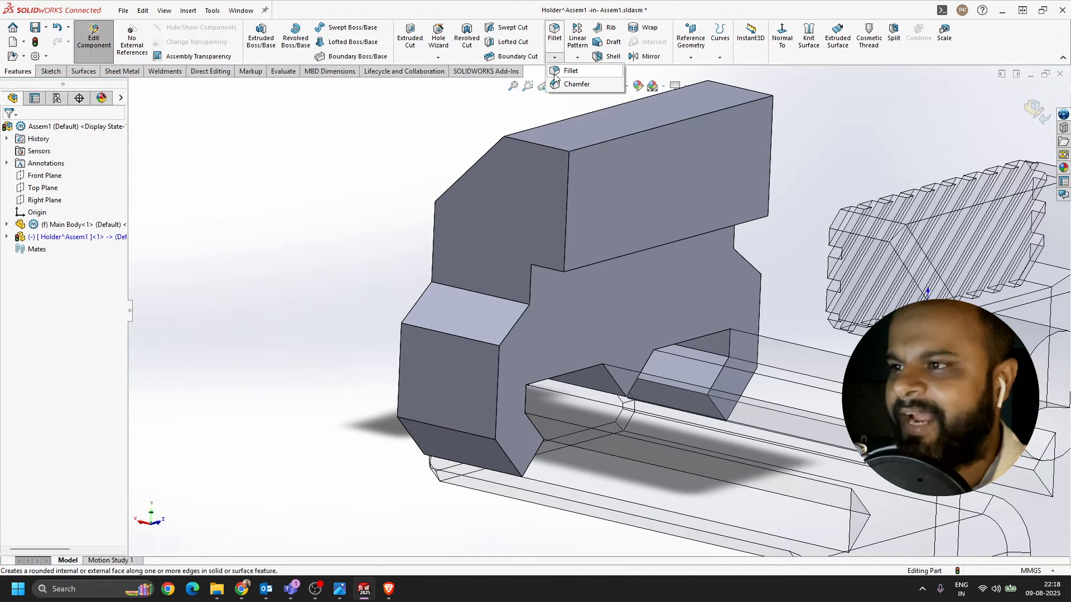
click(576, 84)
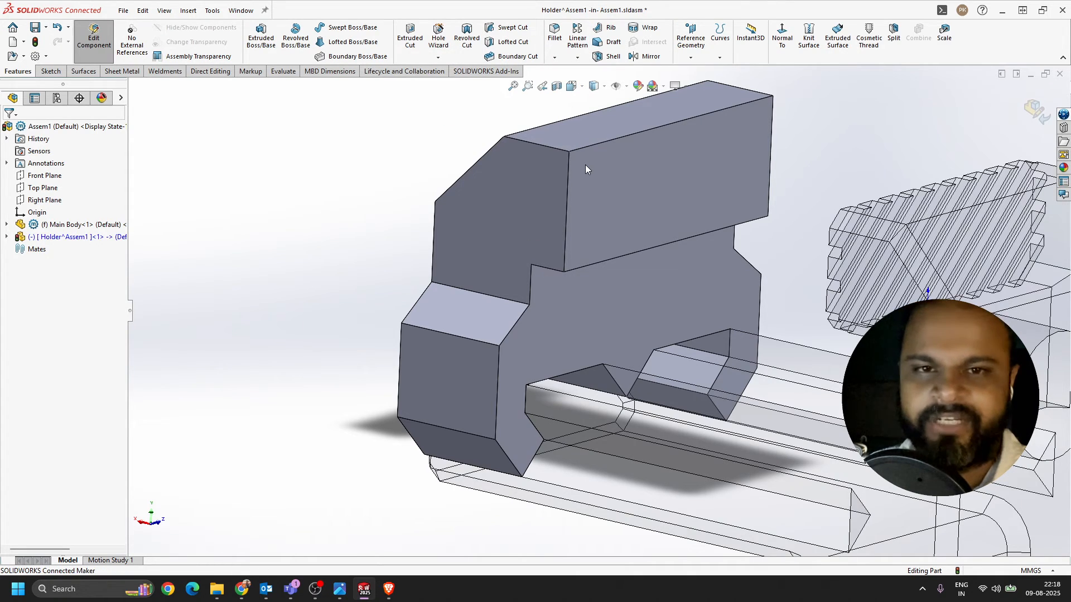
click(552, 150)
click(479, 162)
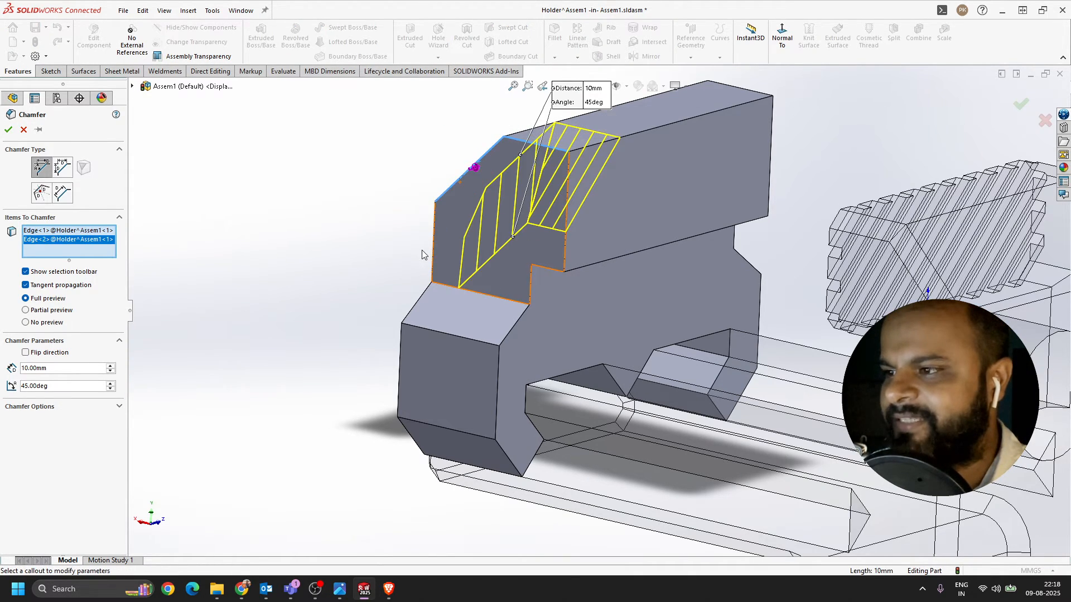
click(433, 250)
click(401, 357)
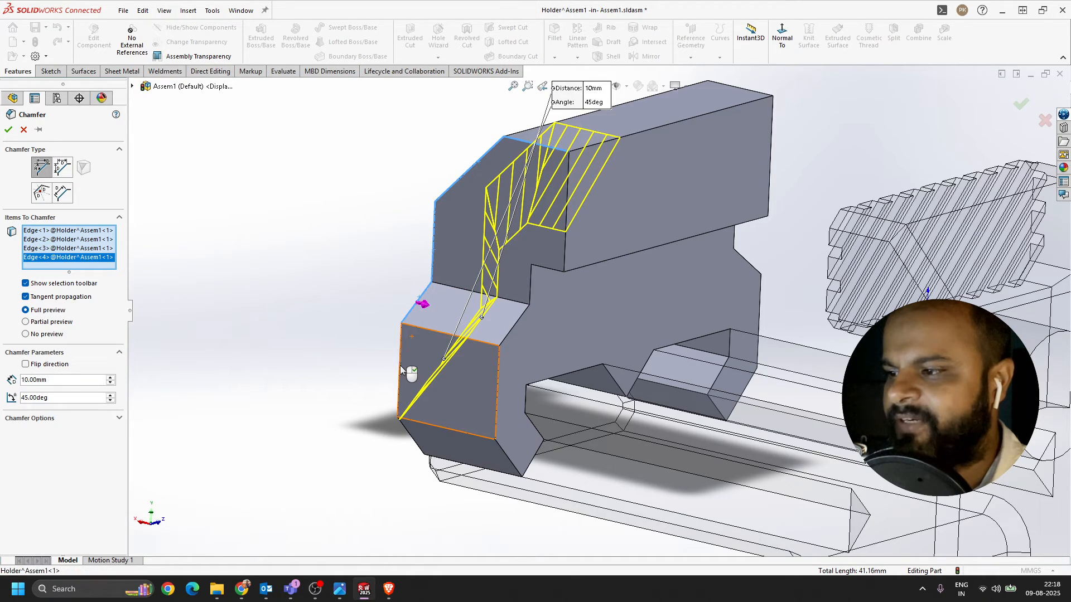
click(400, 366)
middle_drag(399, 366, 403, 459)
click(399, 459)
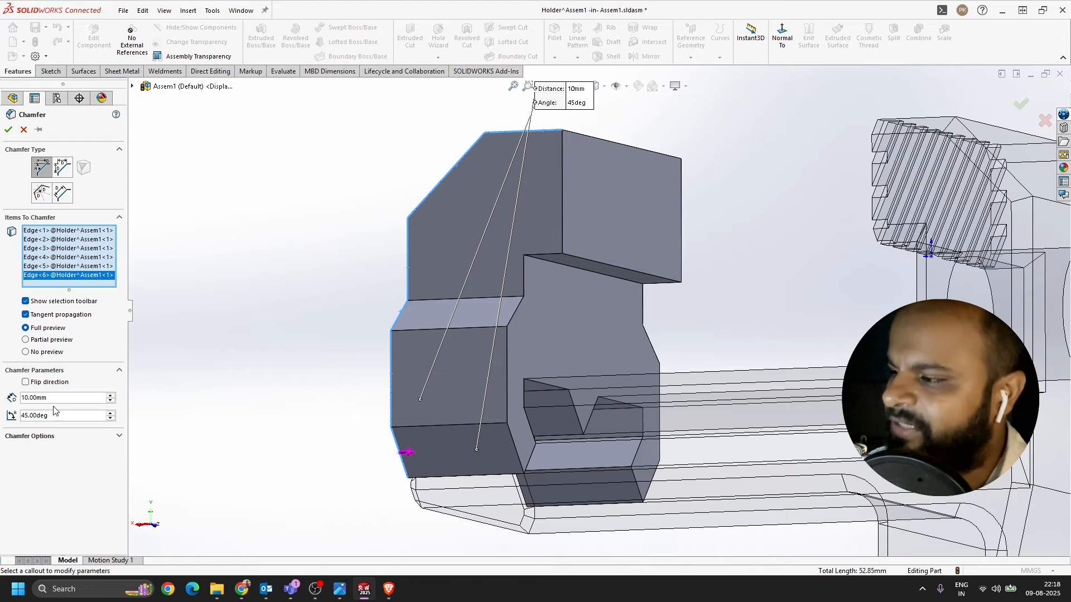
text(2)
key(Return)
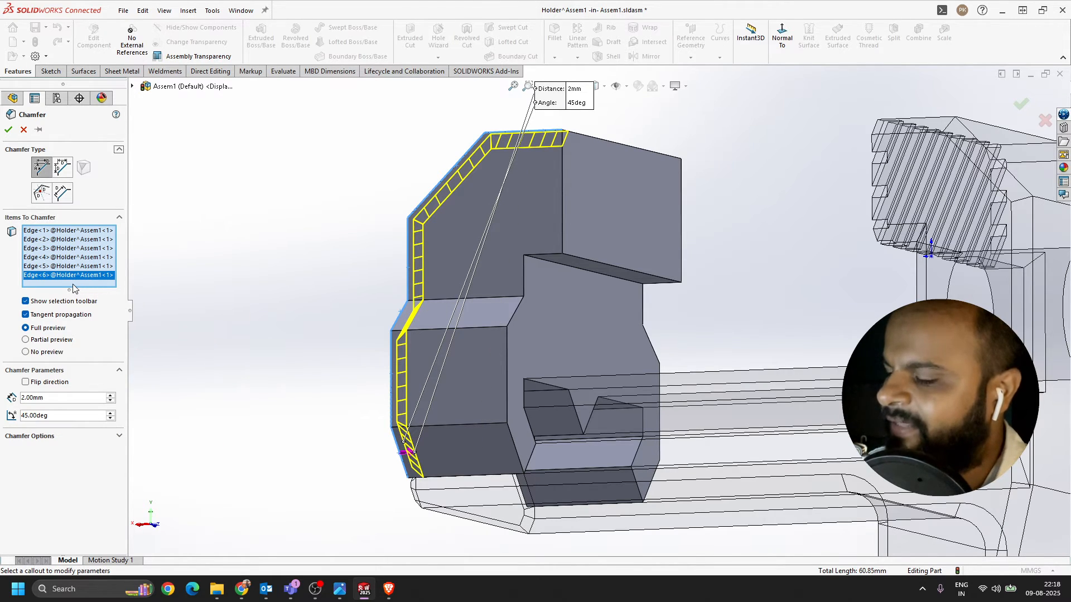
- Add the same side's front edges, from the underside of the raised block down to the lower leg, to the chamfer
click(544, 253)
click(525, 282)
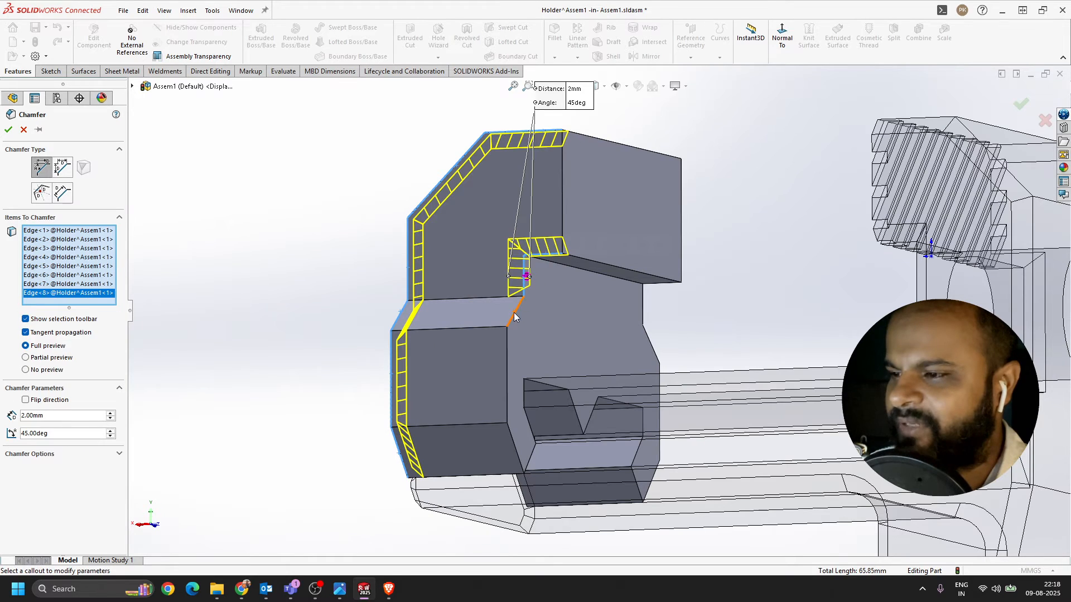
click(514, 313)
click(506, 358)
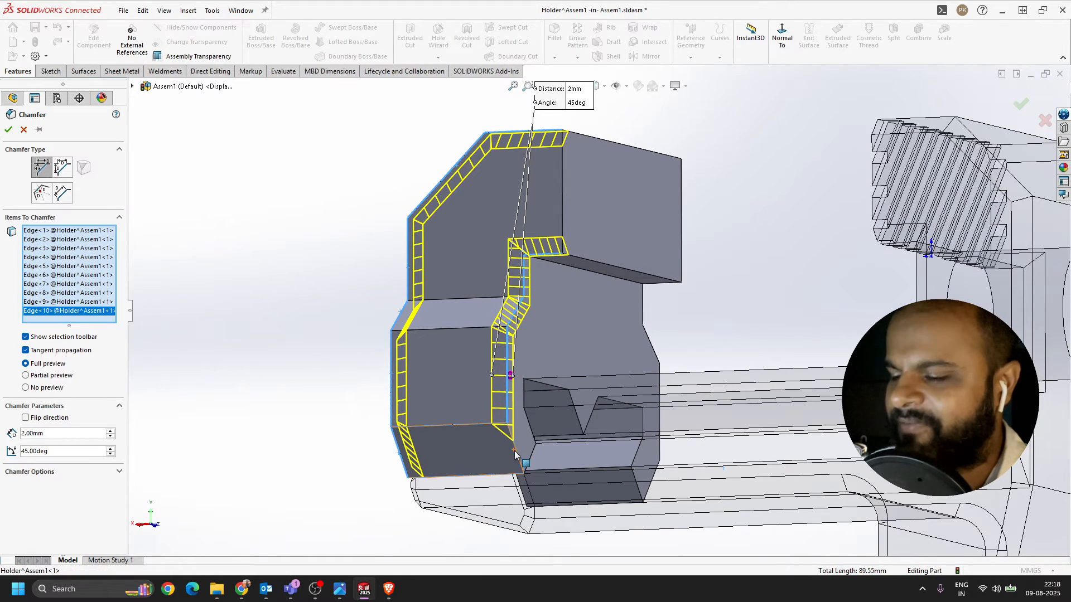
click(517, 456)
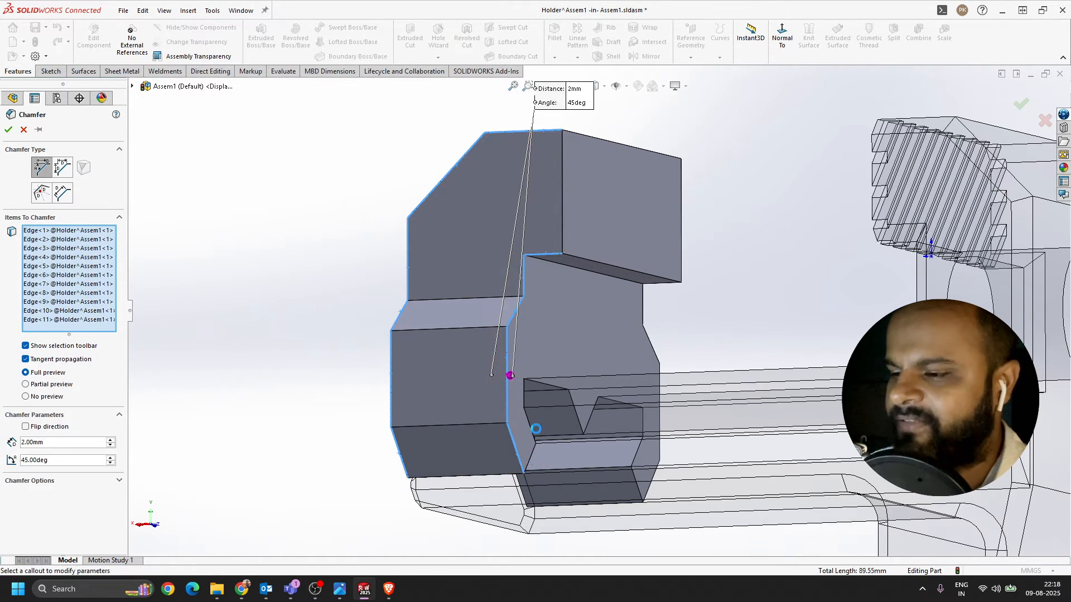
- Add the opposite side's top and rear edges and the lowest front edge of its leg to the 2 mm chamfer
scroll(559, 329, up, 2)
middle_drag(557, 327, 559, 199)
click(559, 199)
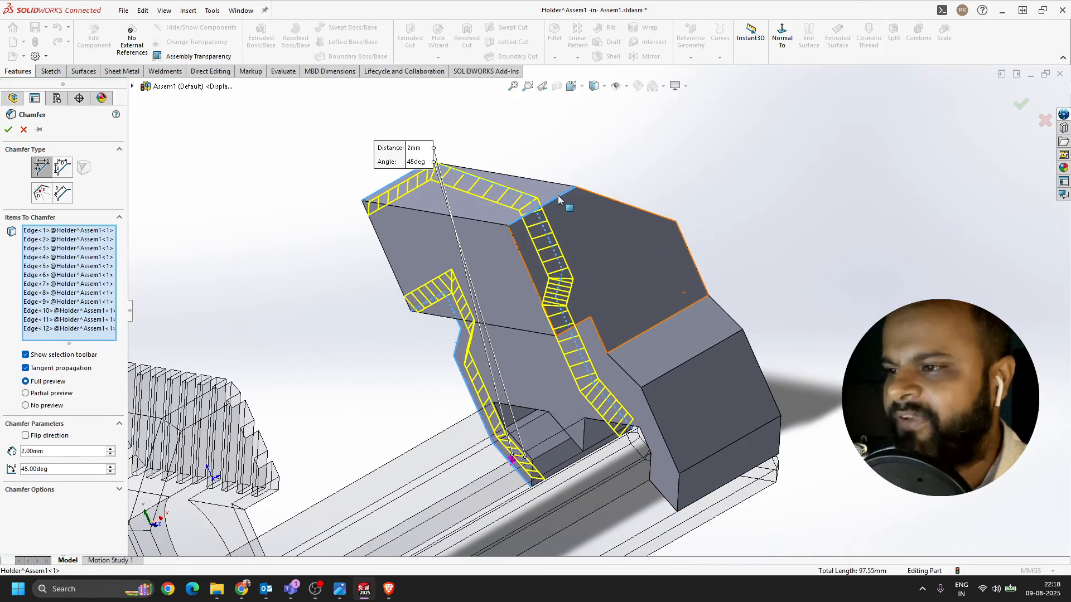
click(622, 204)
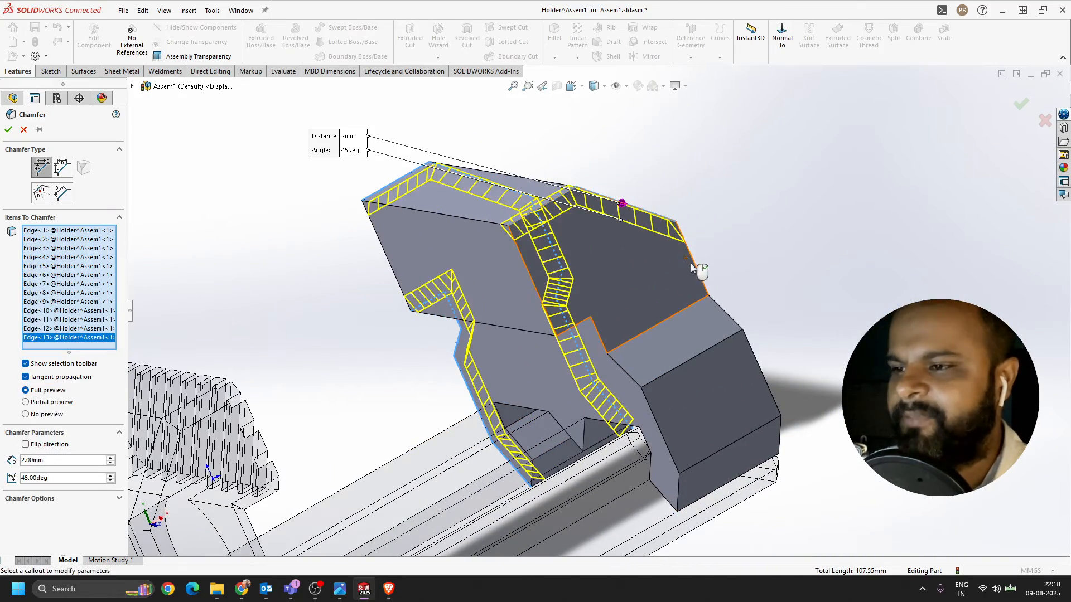
click(721, 316)
click(756, 352)
scroll(760, 349, up, 1)
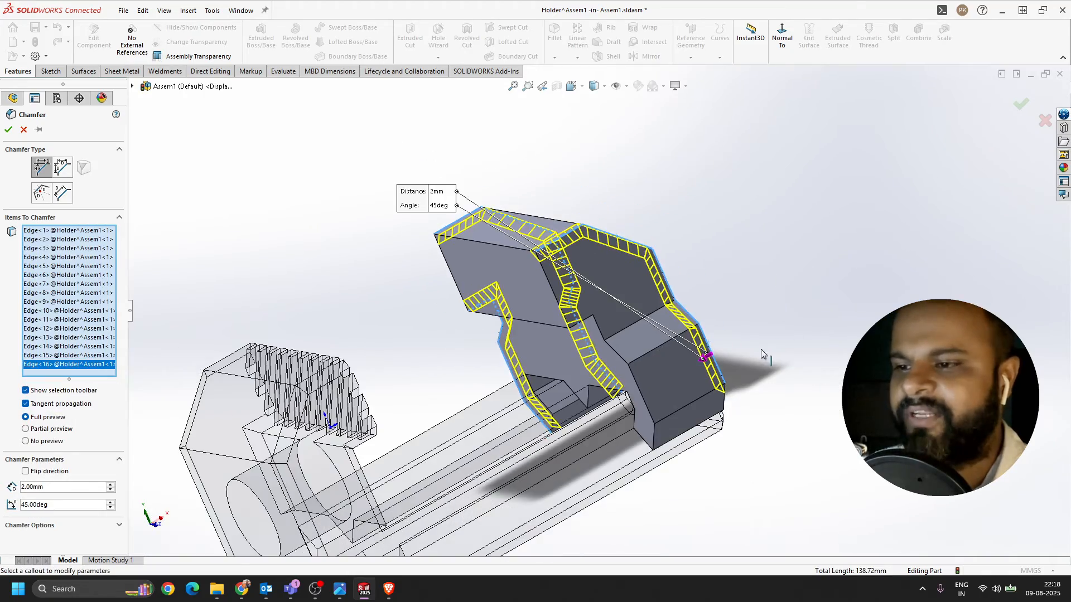
middle_drag(761, 350, 705, 277)
scroll(711, 393, down, 3)
middle_drag(711, 393, 740, 415)
click(701, 412)
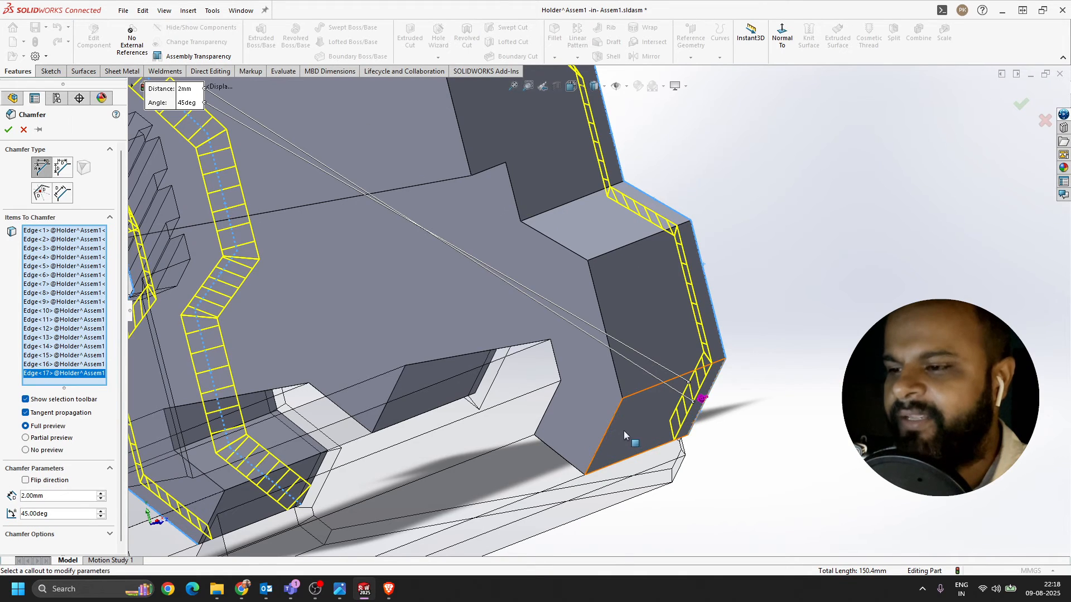
click(604, 434)
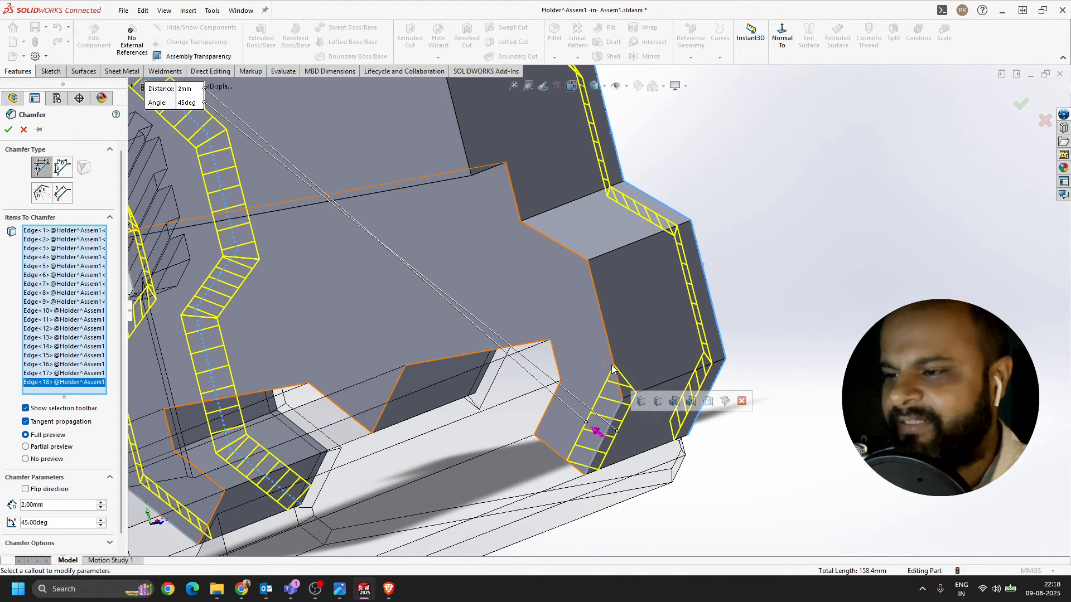
click(611, 365)
scroll(480, 267, up, 2)
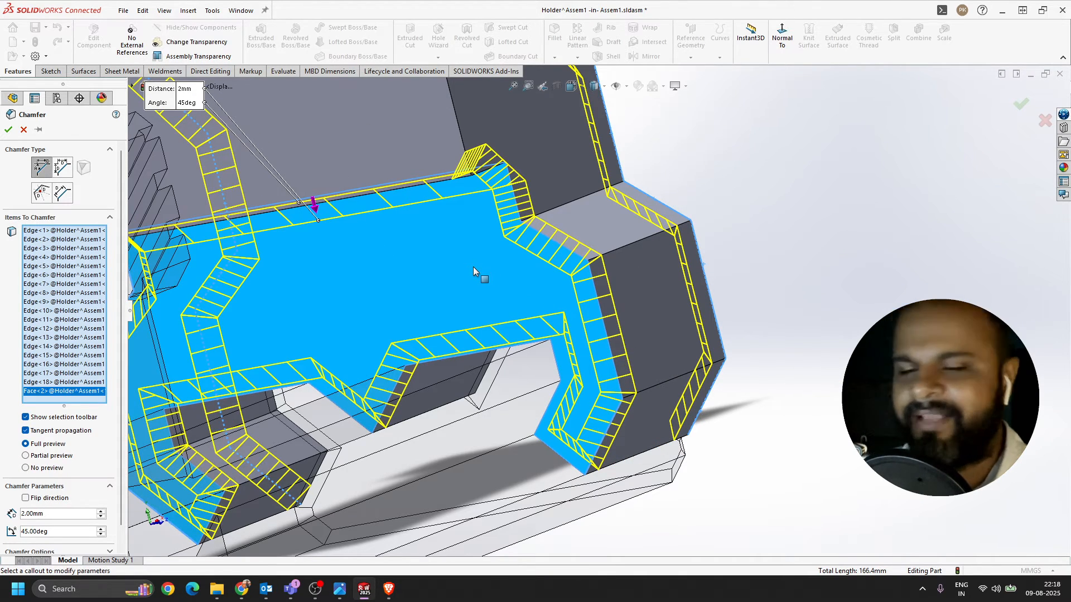
scroll(466, 310, up, 4)
scroll(567, 312, down, 3)
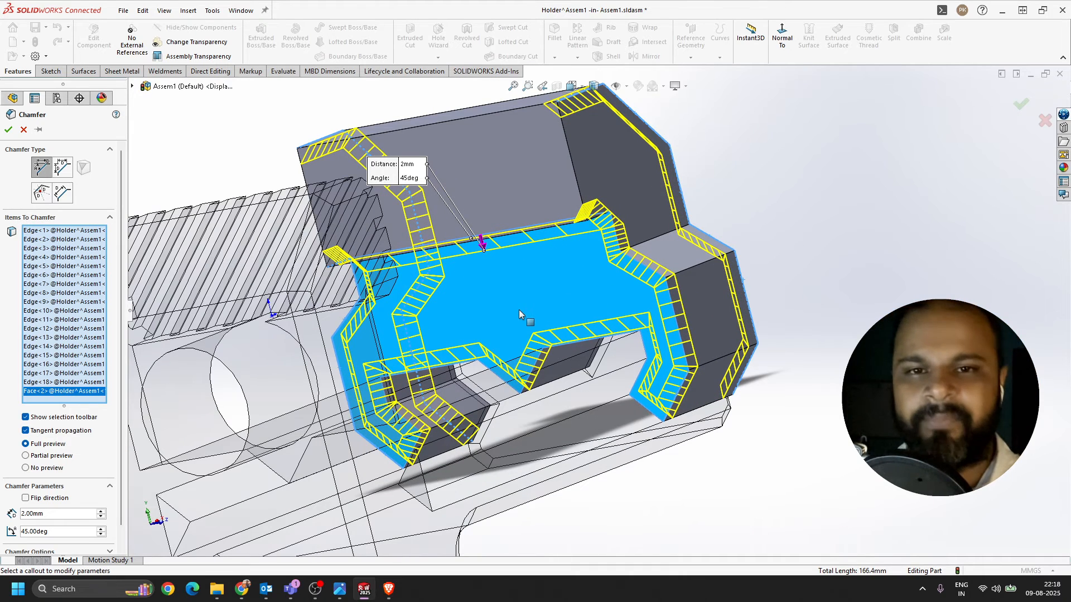
click(559, 284)
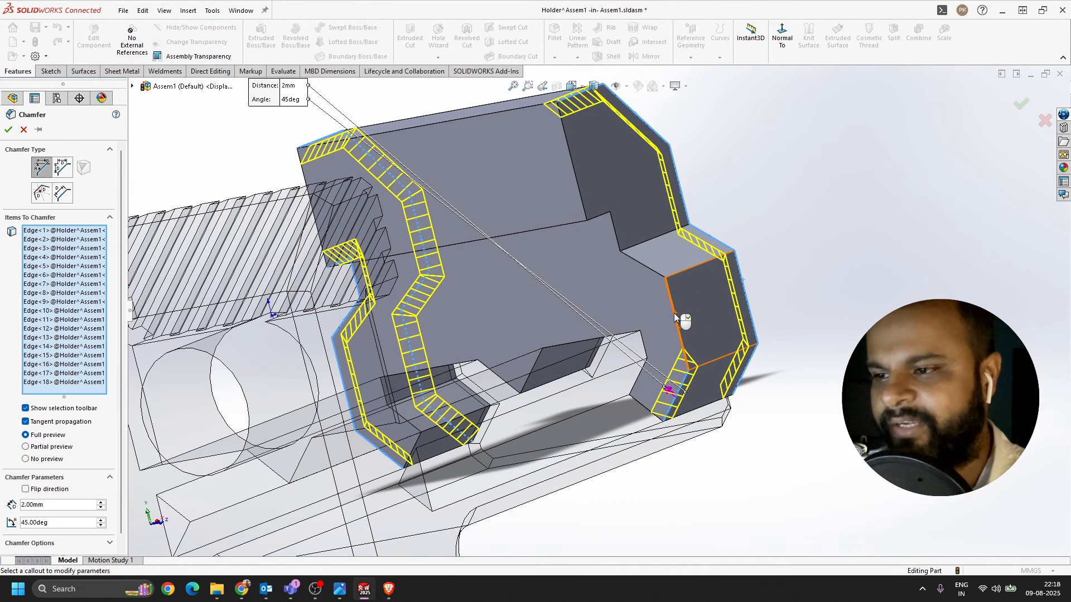
- Add the opposite side's remaining front edges up to the raised block's underside and finish the 2 mm, 45-degree chamfer
click(671, 325)
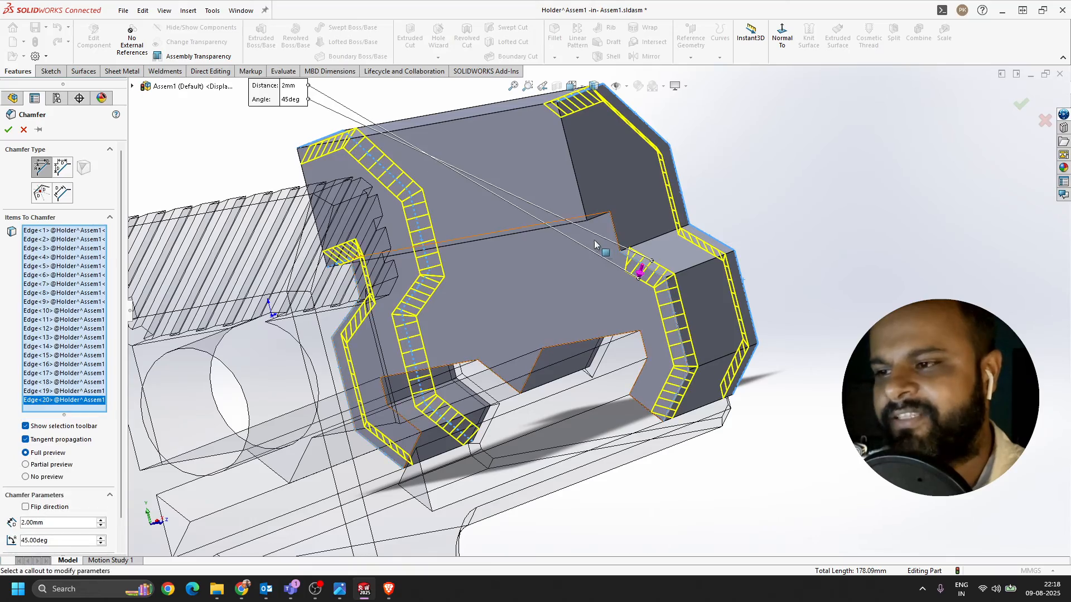
click(601, 222)
click(737, 191)
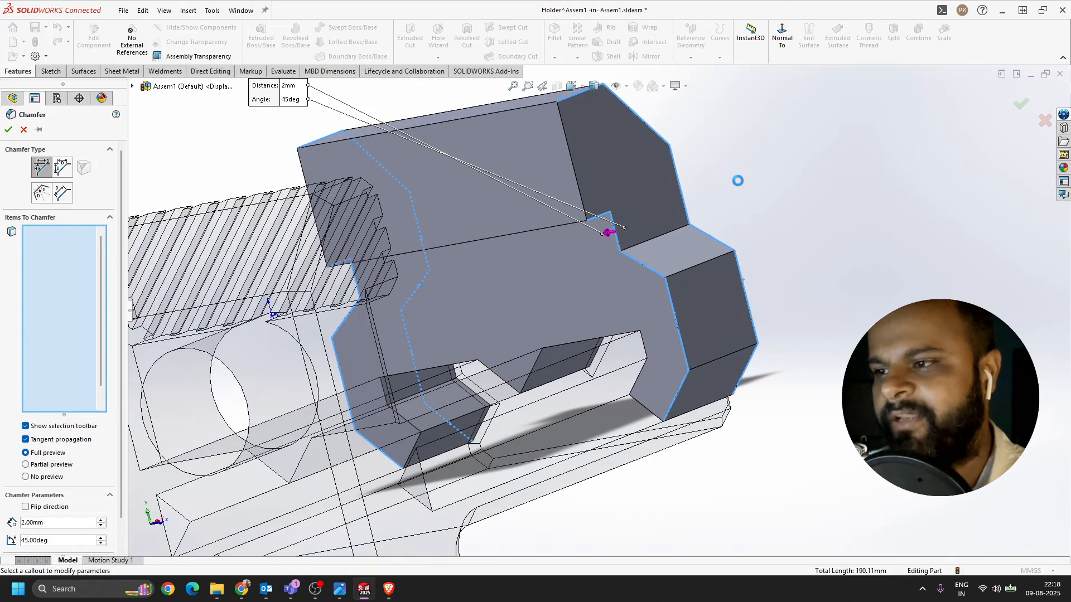
scroll(611, 232, up, 4)
middle_drag(614, 233, 502, 324)
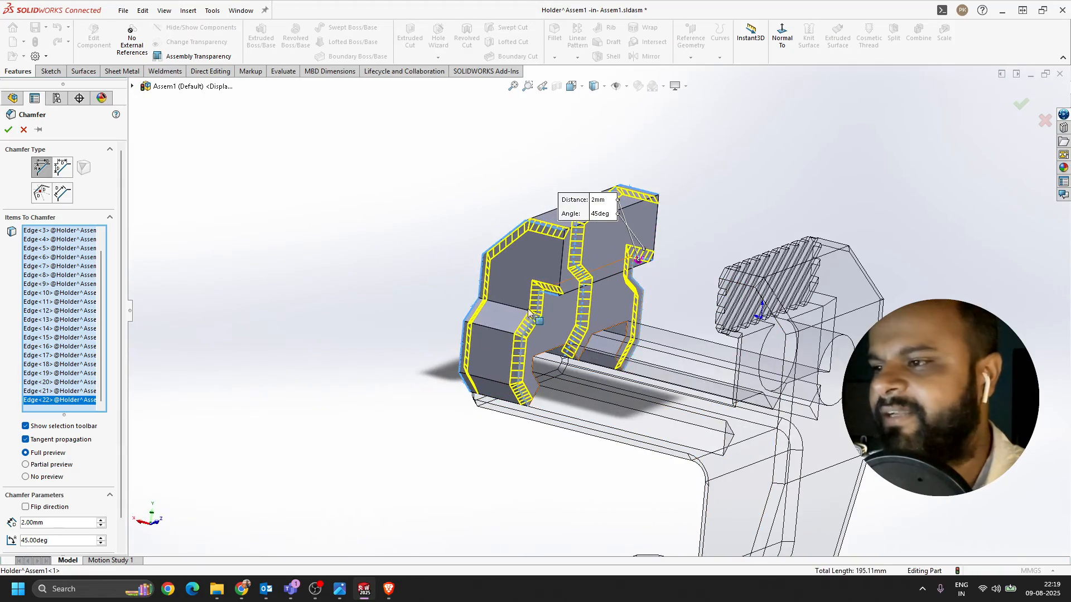
click(10, 129)
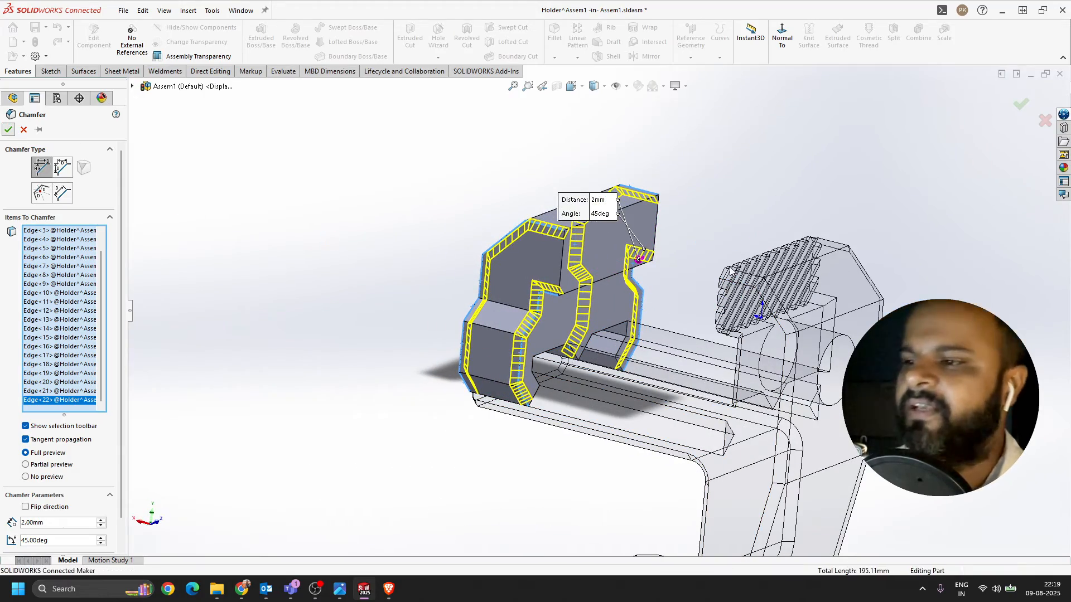
- Inspect the chamfered holder from the front and rear and check it against the holder drawing in the Brave browser
scroll(596, 332, up, 4)
mouse_move(596, 332)
middle_down()
mouse_move(573, 277)
mouse_move(574, 311)
mouse_move(601, 323)
middle_up()
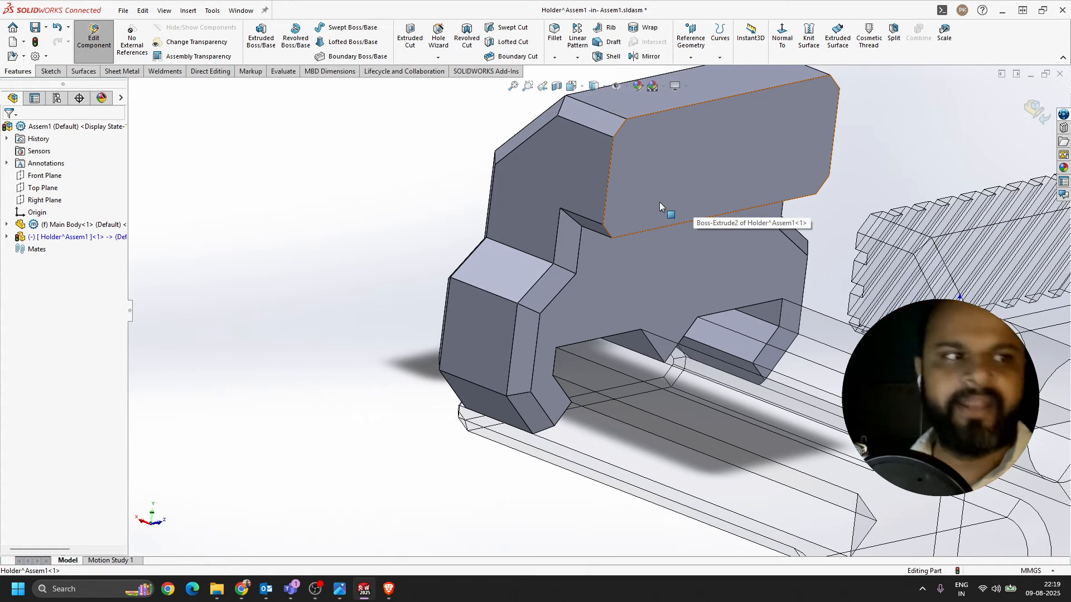
middle_drag(508, 273, 708, 279)
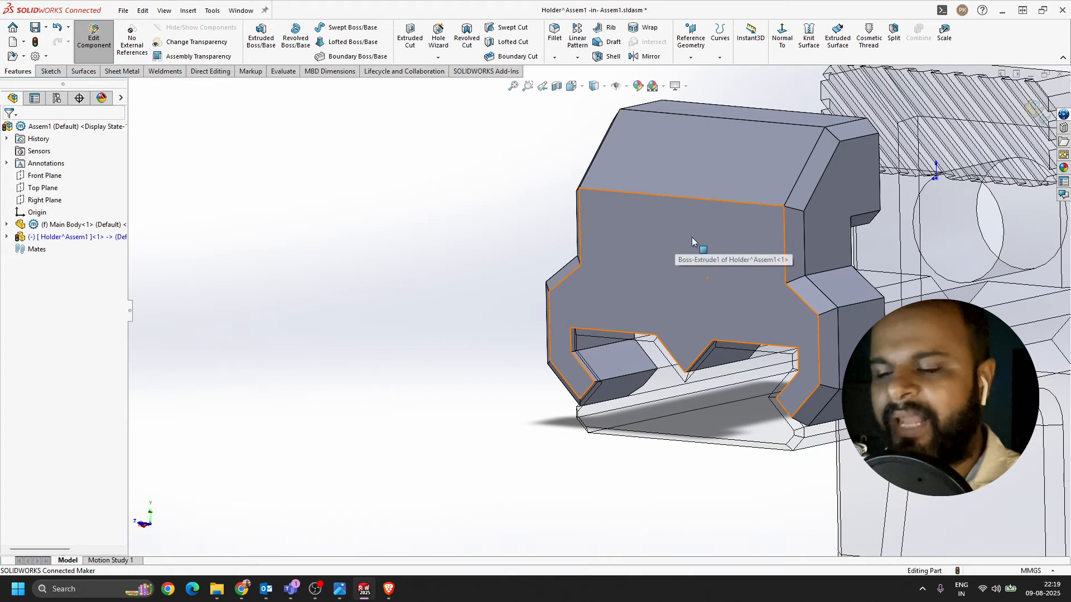
click(389, 589)
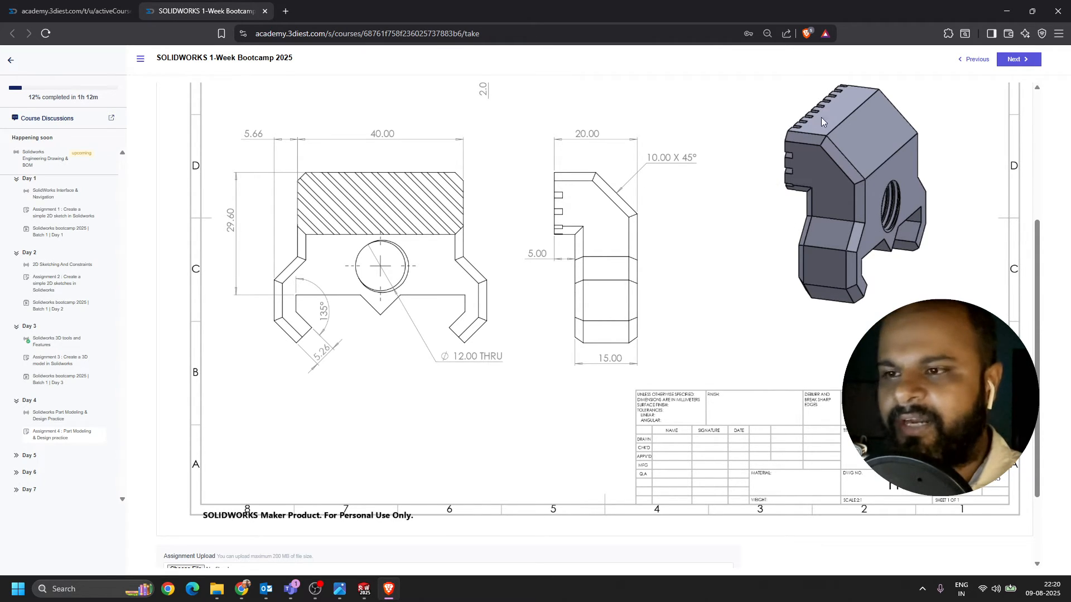
click(1006, 11)
- Start a sketch on the gripping face of the holder's raised block
mouse_move(640, 256)
middle_down()
mouse_move(585, 254)
mouse_move(552, 299)
middle_up()
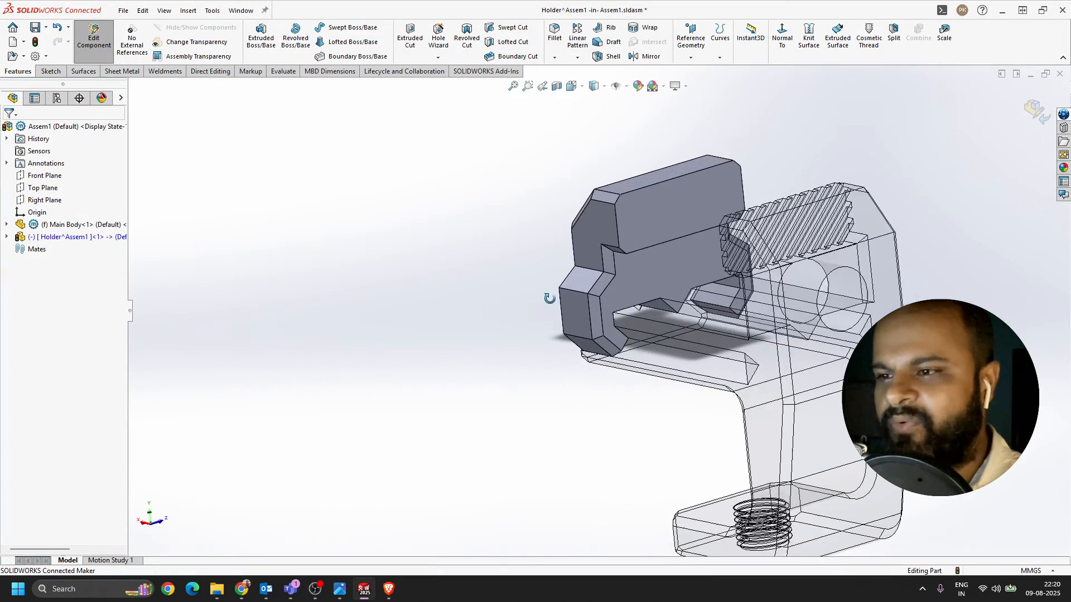
scroll(673, 239, down, 5)
click(640, 193)
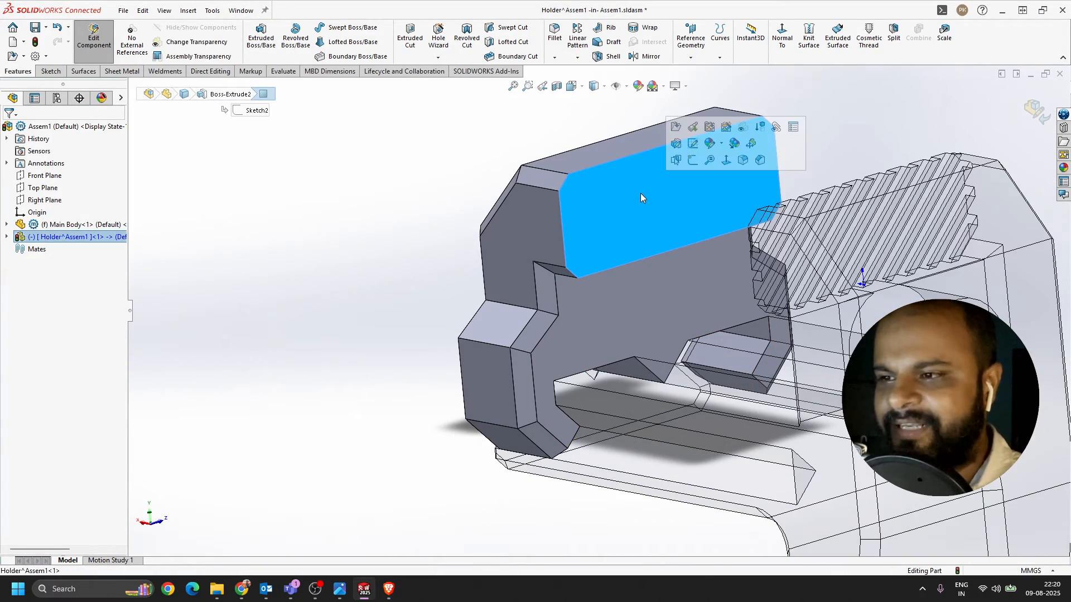
click(692, 161)
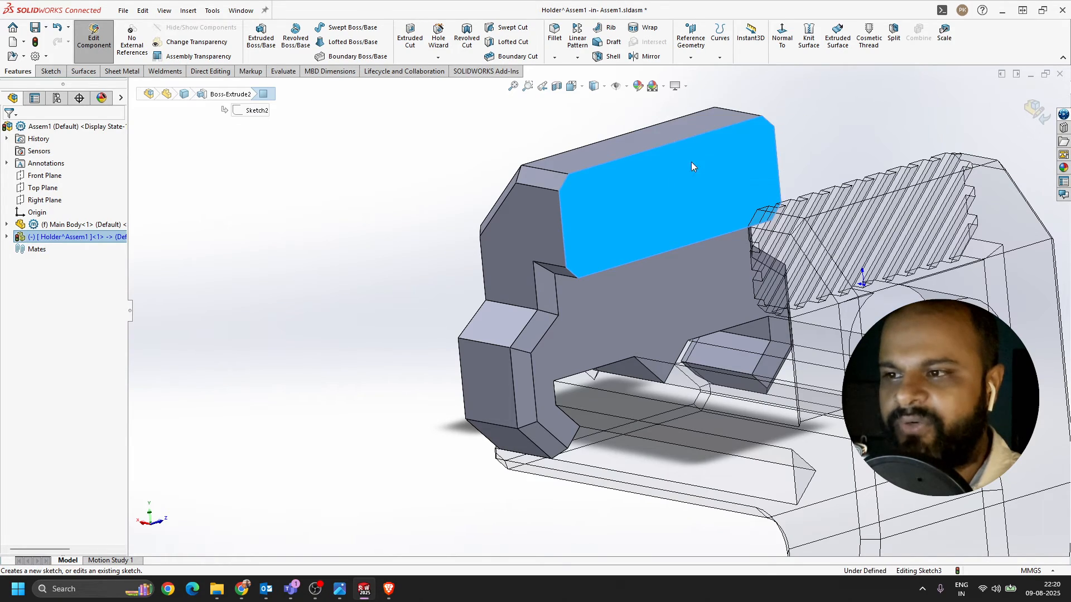
middle_drag(545, 222, 574, 244)
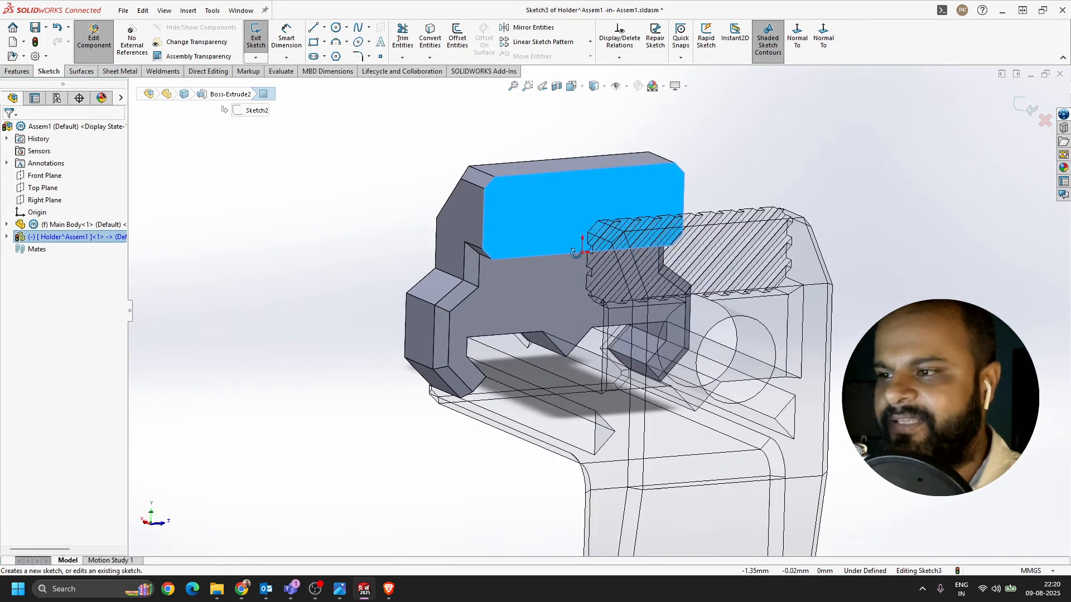
scroll(510, 230, down, 4)
scroll(591, 239, up, 3)
scroll(600, 250, down, 2)
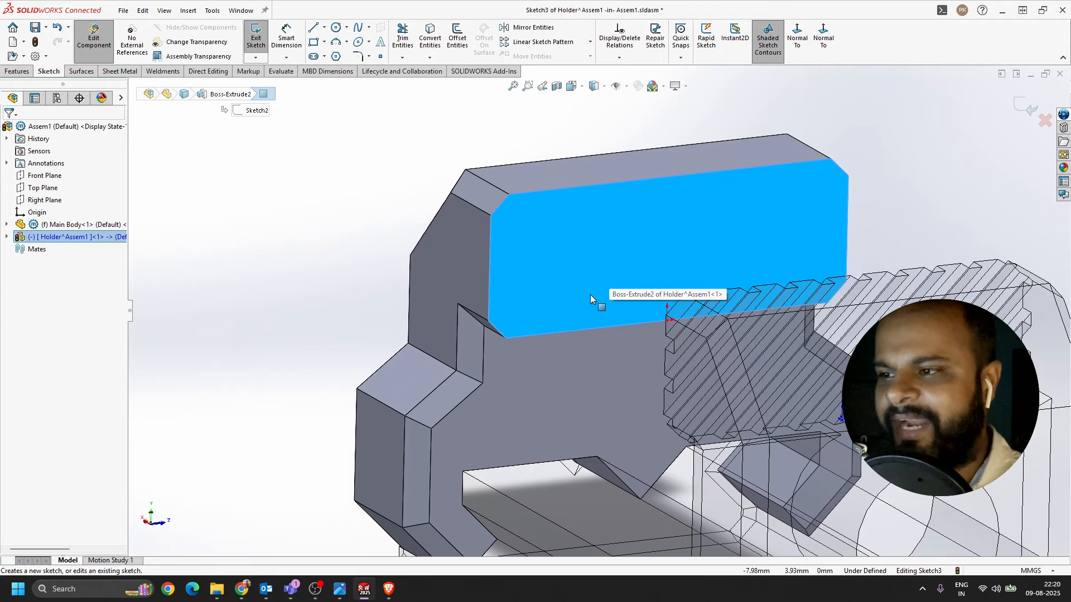
- Sketch a slanted three-point corner rectangle across the block face, about 35 mm long and 2.8 mm wide
click(324, 42)
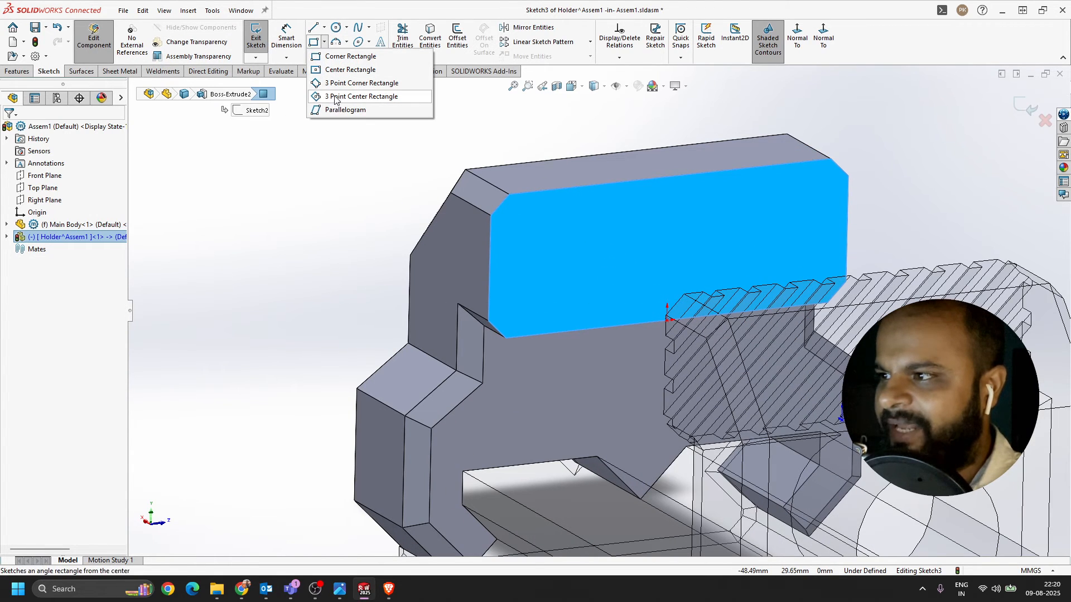
click(338, 83)
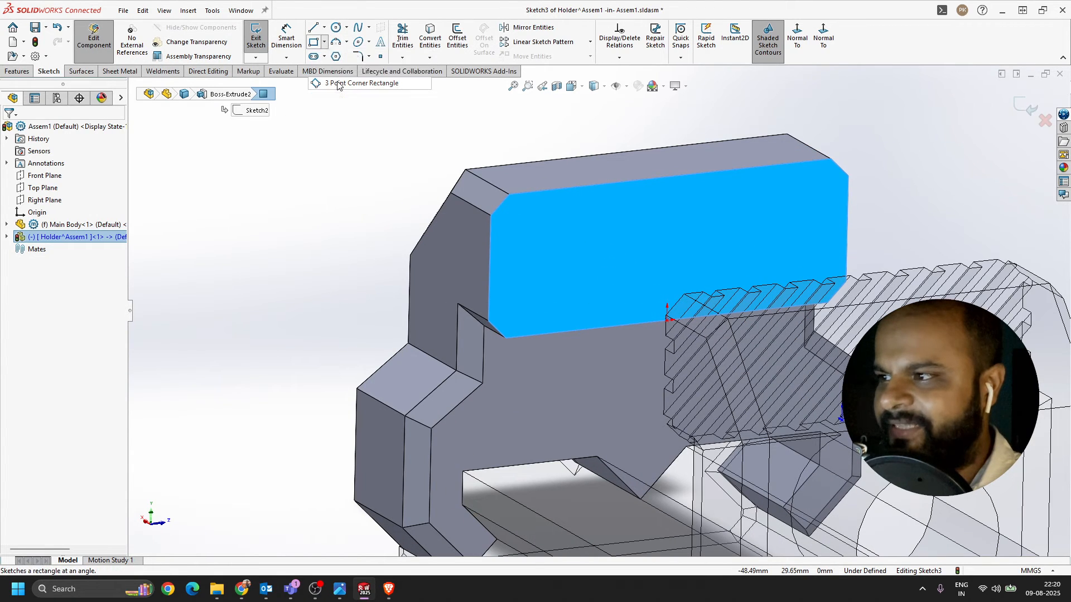
click(416, 162)
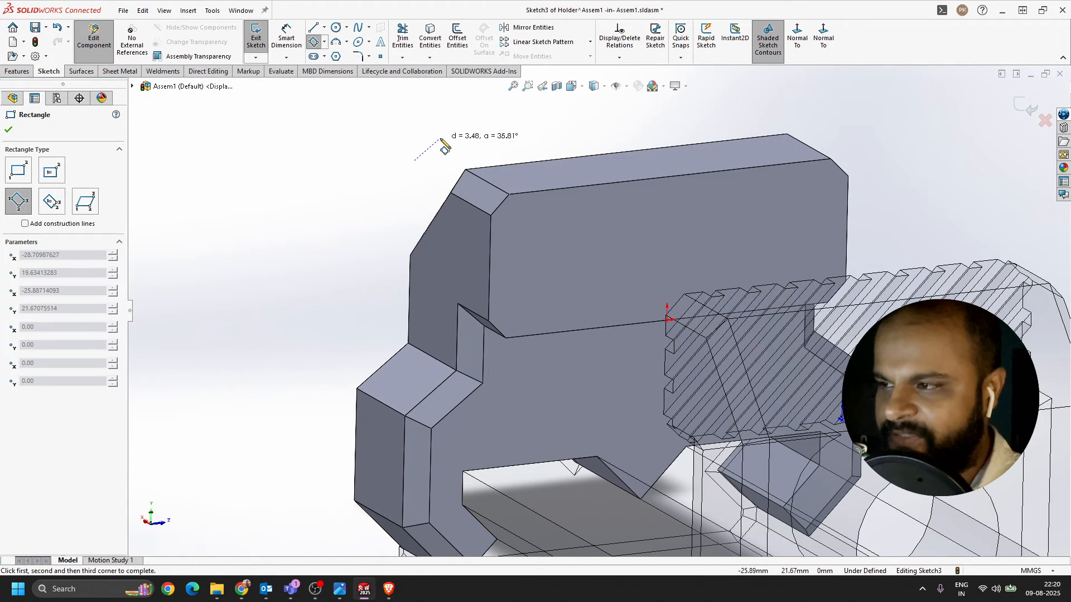
click(619, 396)
key(Escape)
scroll(613, 338, down, 1)
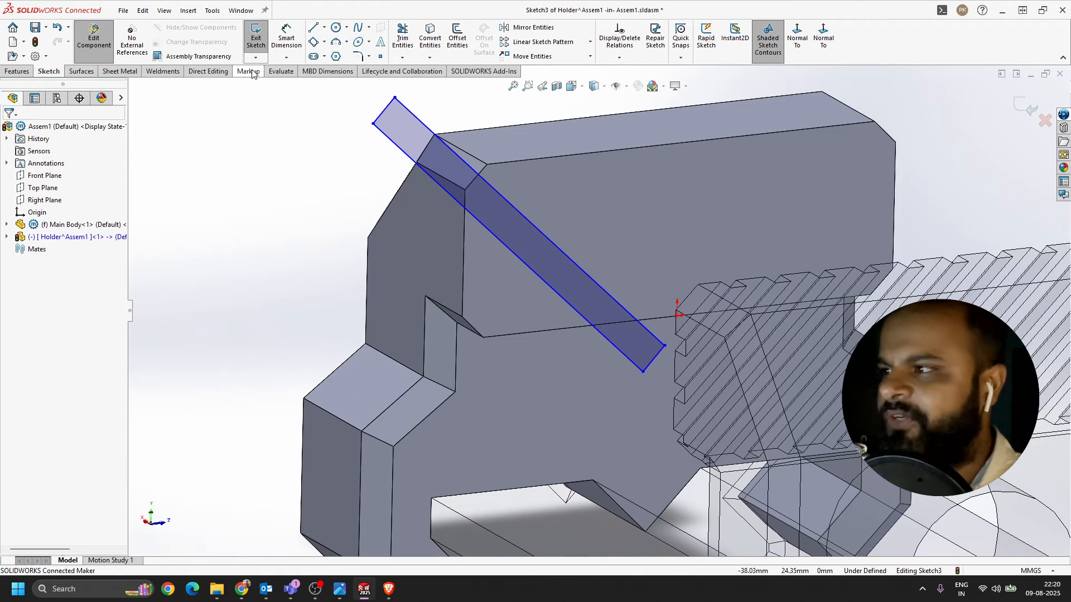
- Dimension the angle between the rectangle's long side and the block face's lower edge as 45 degrees
click(286, 38)
click(559, 329)
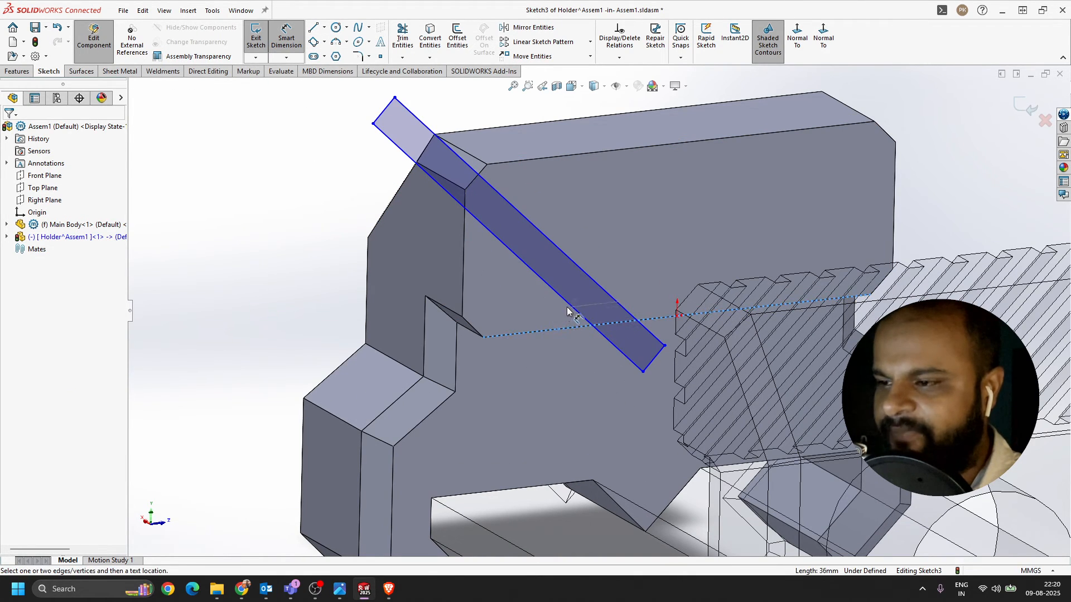
click(574, 307)
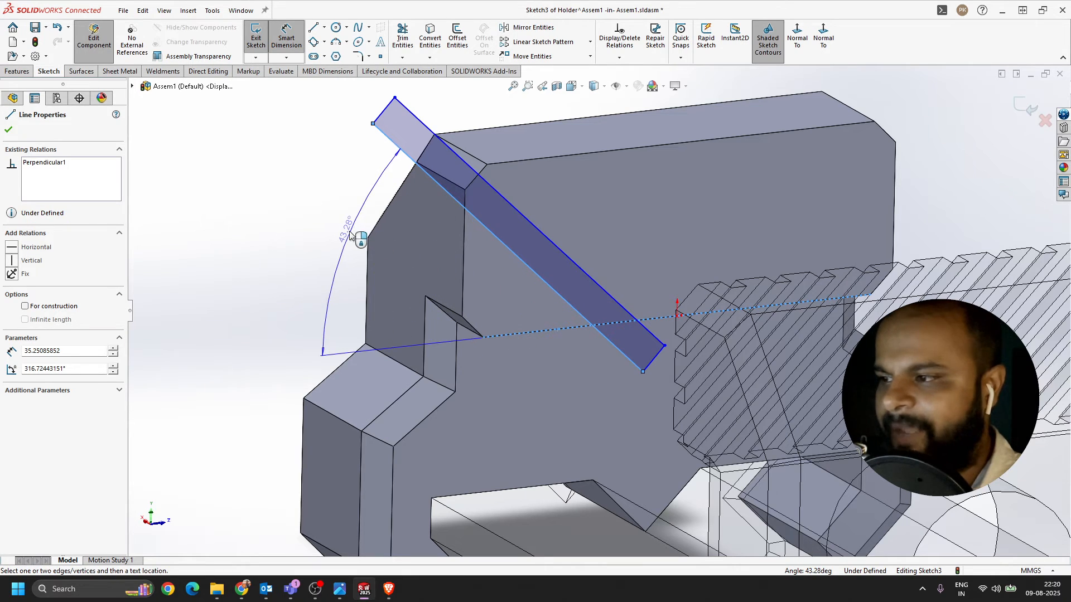
click(335, 236)
text(45)
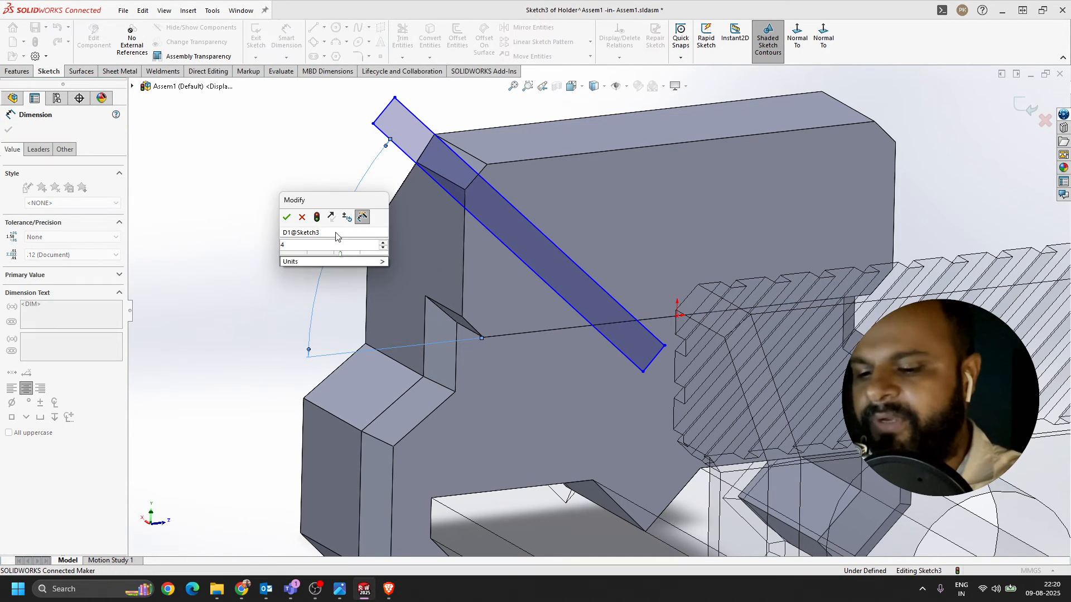
key(Return)
key(Escape)
scroll(516, 226, up, 3)
scroll(474, 210, down, 3)
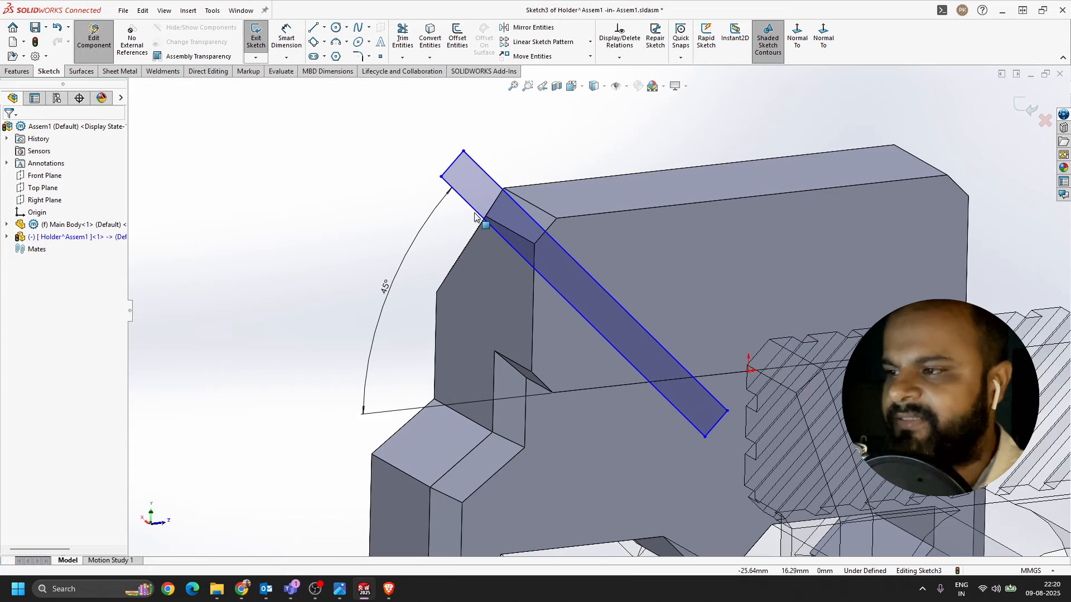
- Dimension the slanted rectangle's short side as 1 mm
click(284, 40)
click(451, 165)
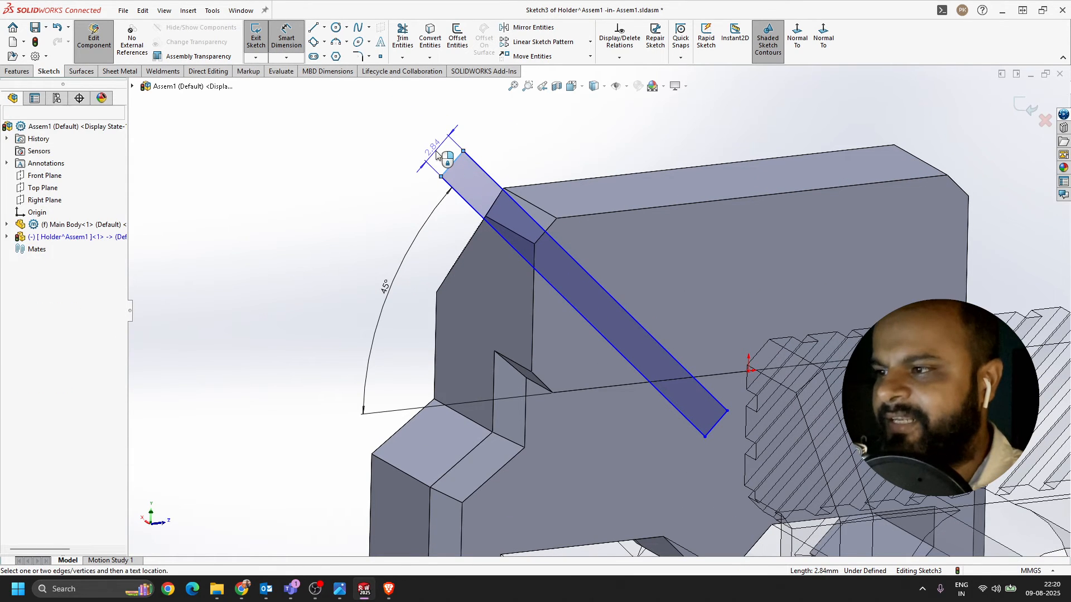
click(440, 152)
text(1)
key(Return)
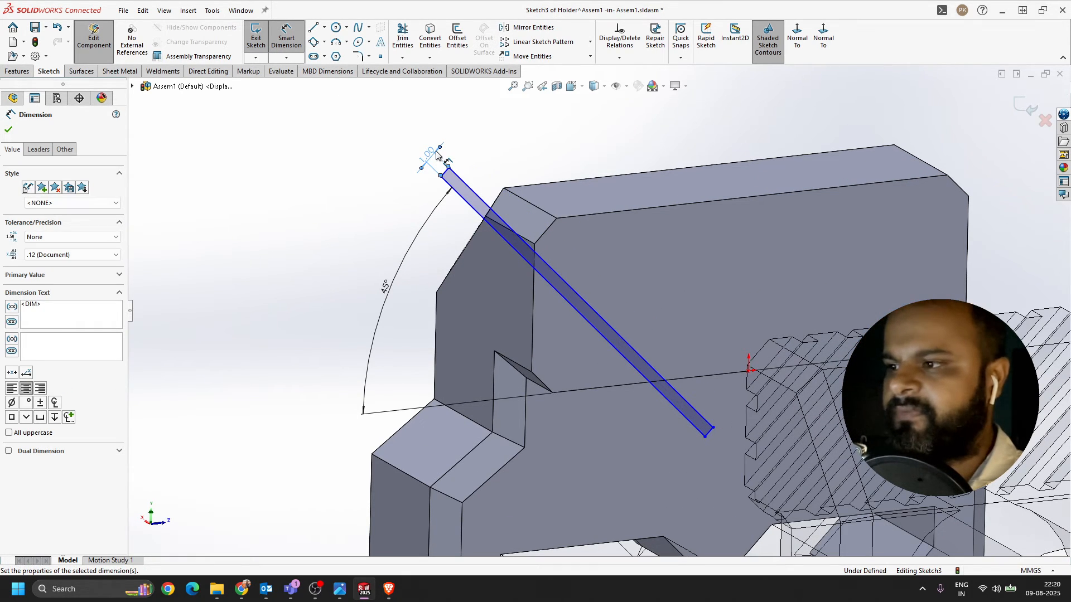
- Examine the main body's toothed jaw and compare its diagonal grooves with the holder's slanted rectangle
scroll(634, 152, up, 2)
middle_drag(696, 398, 883, 376)
scroll(814, 250, down, 5)
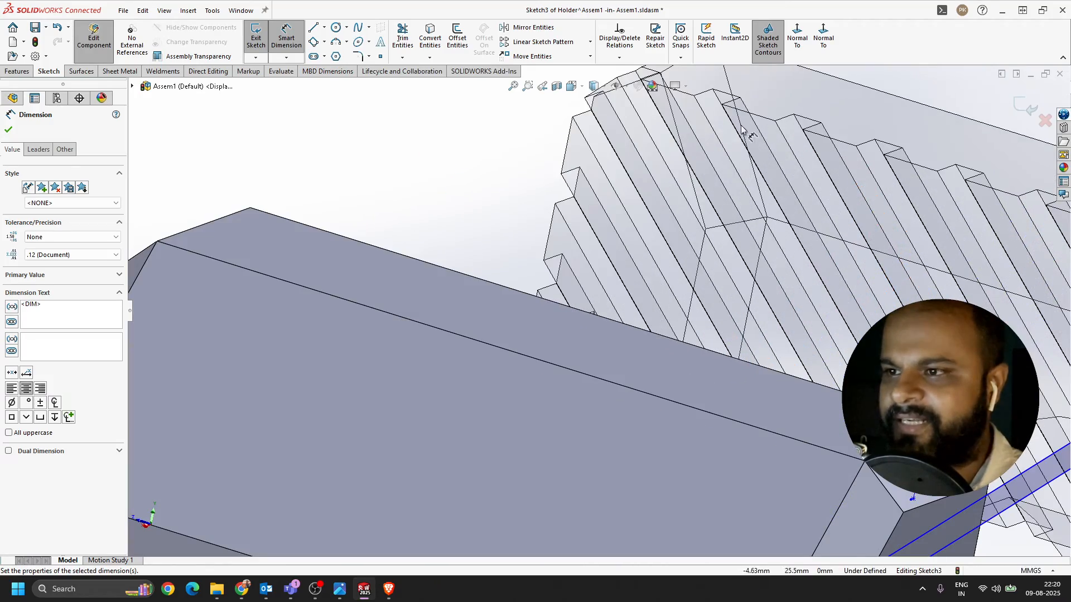
scroll(719, 134, up, 5)
middle_drag(809, 237, 688, 201)
scroll(614, 229, up, 4)
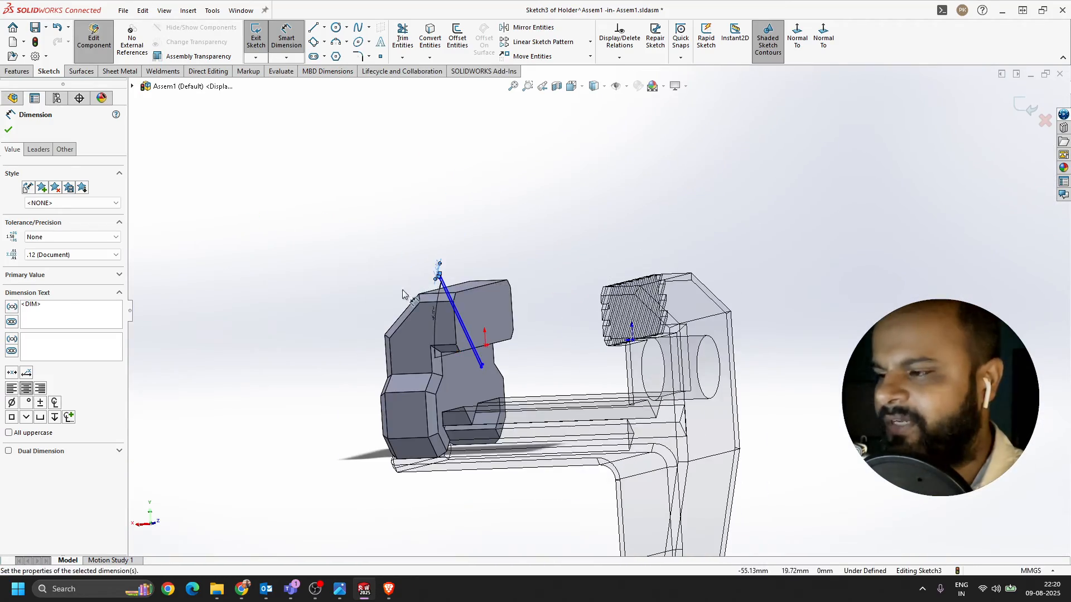
scroll(396, 297, down, 3)
middle_drag(388, 300, 501, 347)
scroll(452, 324, down, 2)
key(Escape)
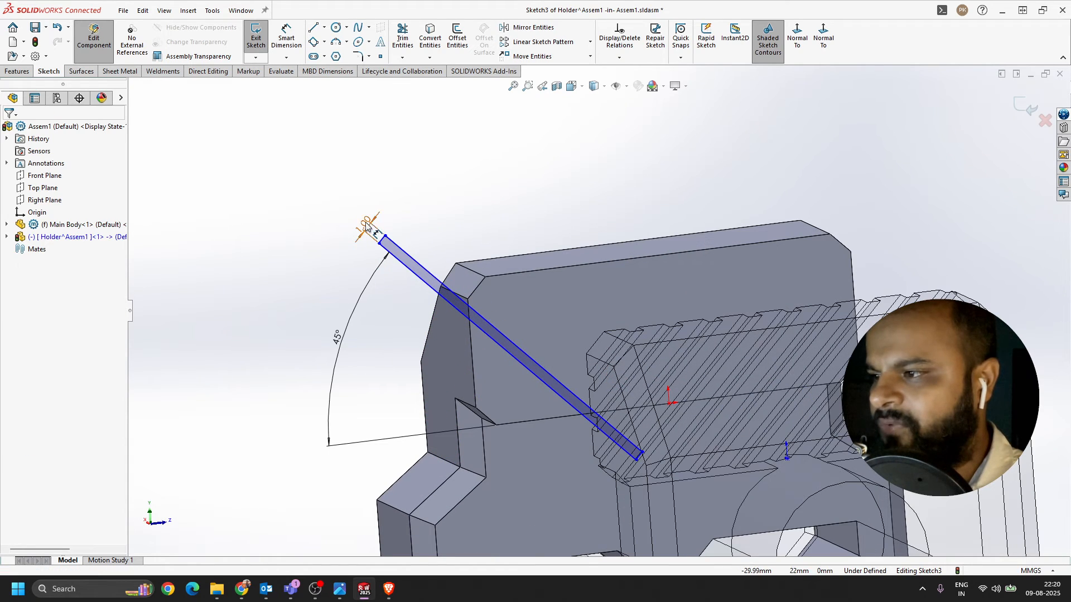
- Try a width of 2 mm for the slanted rectangle and return it to 1 mm
double_click(366, 226)
text(2)
key(Return)
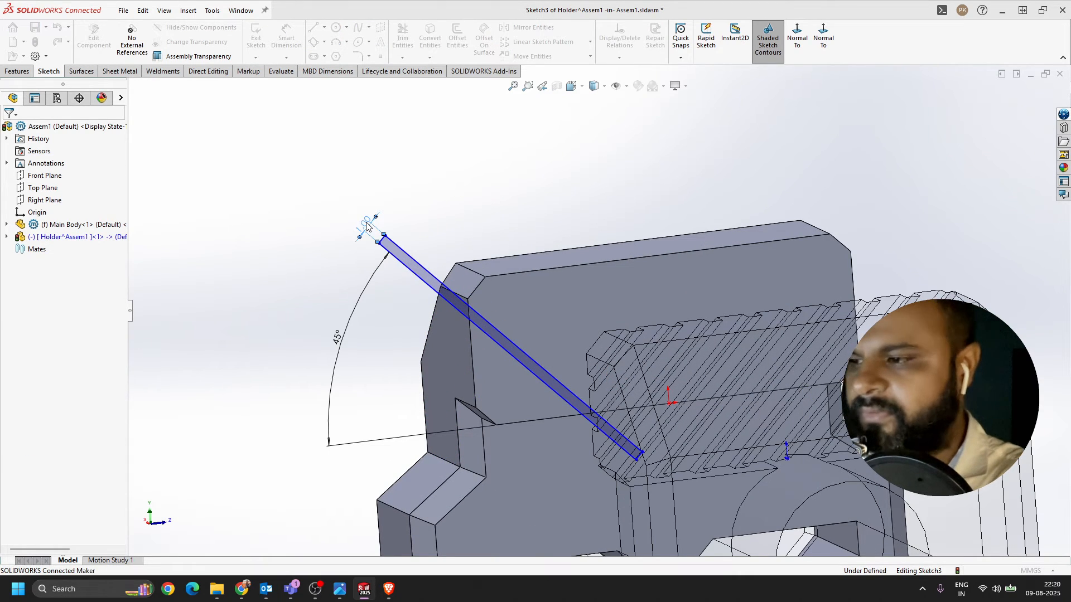
scroll(633, 360, up, 3)
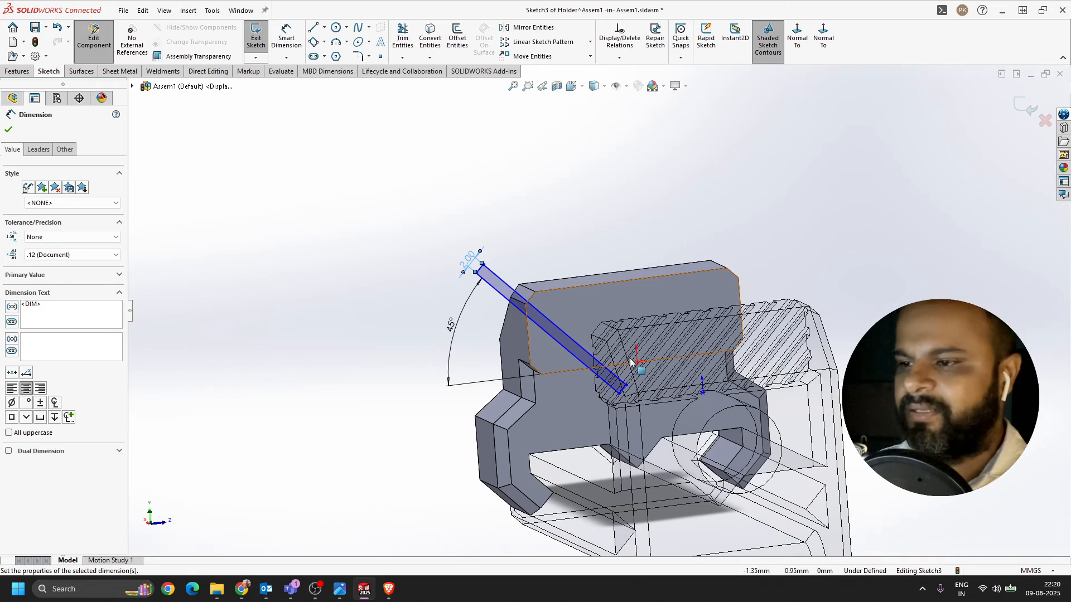
scroll(630, 361, down, 3)
middle_drag(630, 361, 606, 355)
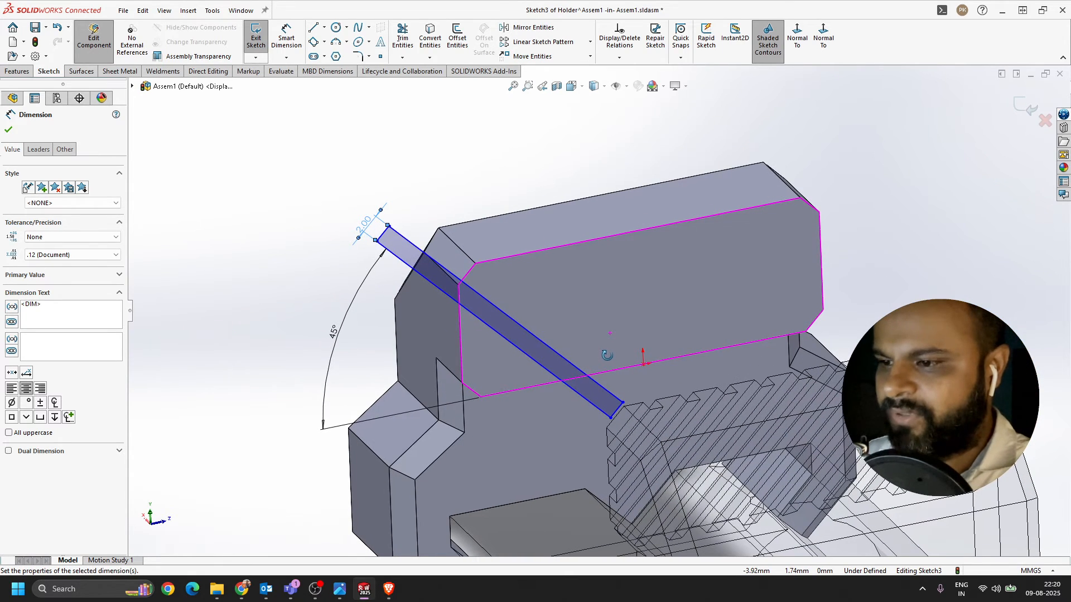
double_click(361, 224)
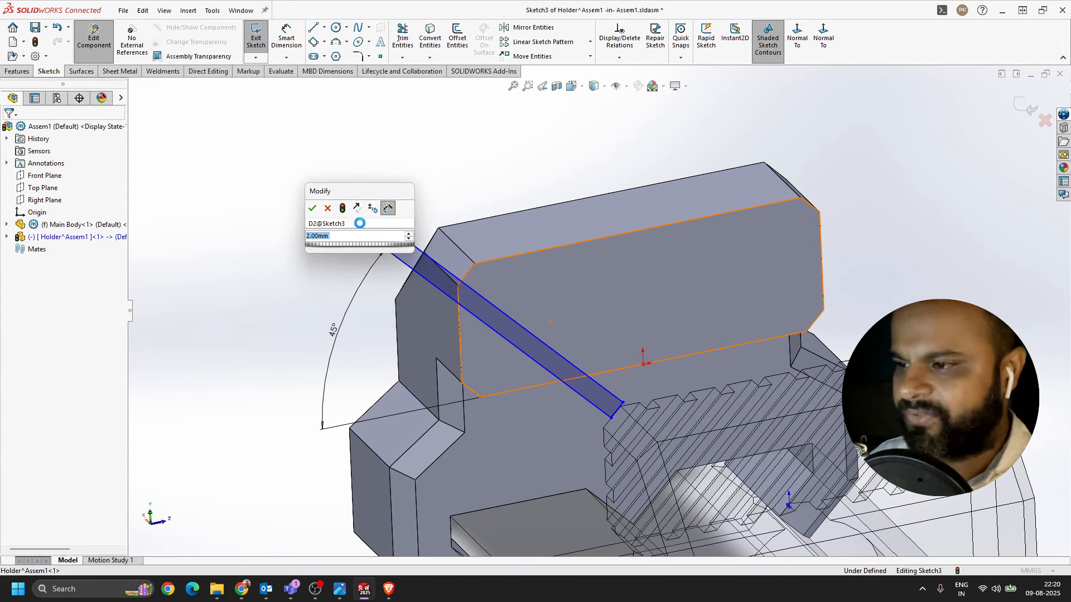
text(1)
key(Return)
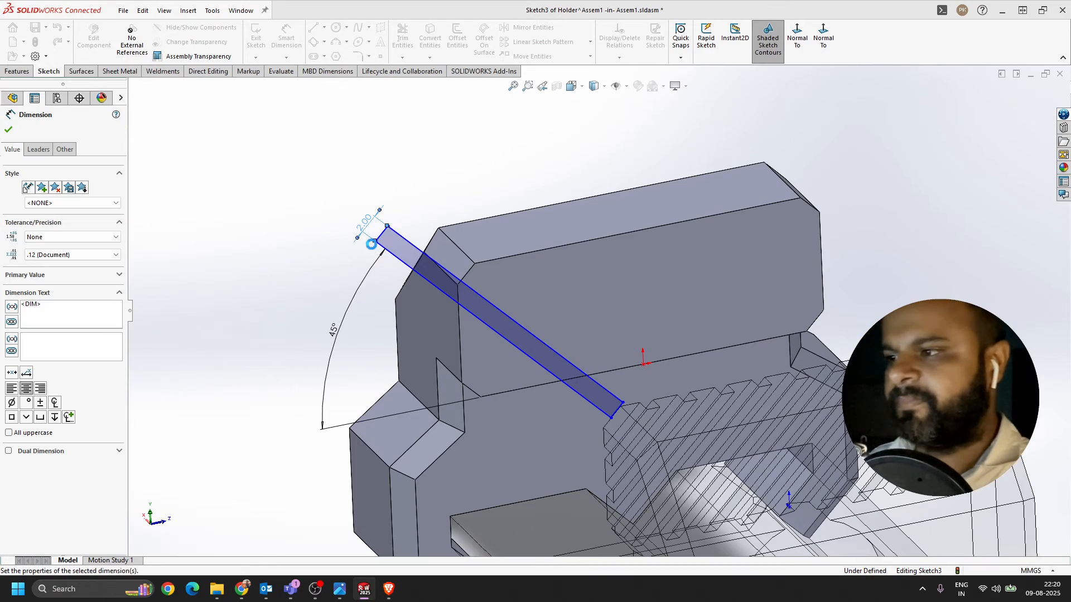
- Open the Main Body part from the recent documents as a reference for the groove pattern
scroll(530, 350, up, 3)
scroll(530, 349, down, 4)
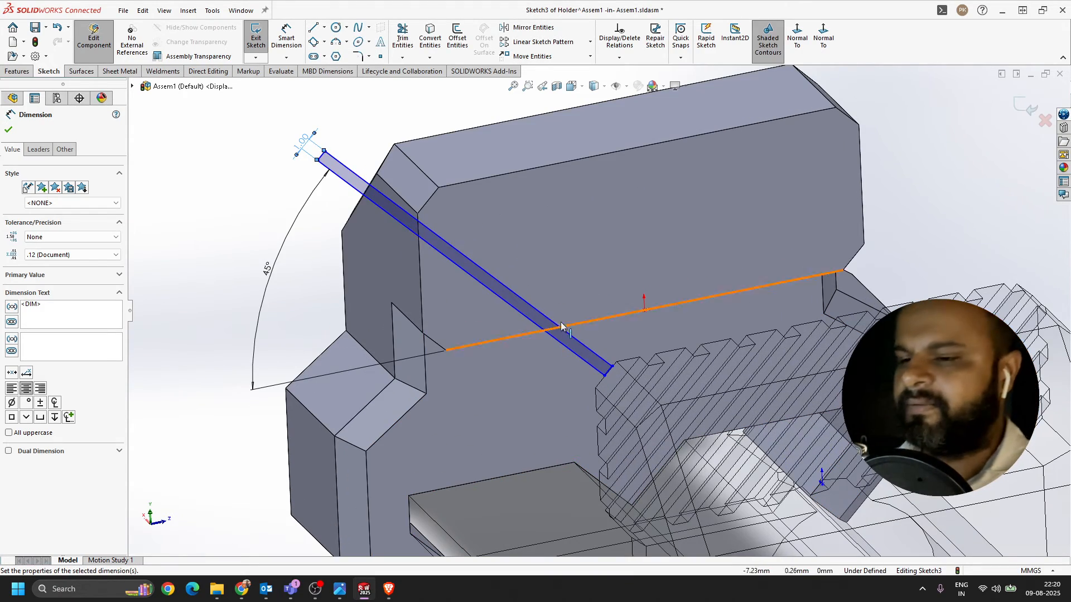
scroll(587, 289, up, 3)
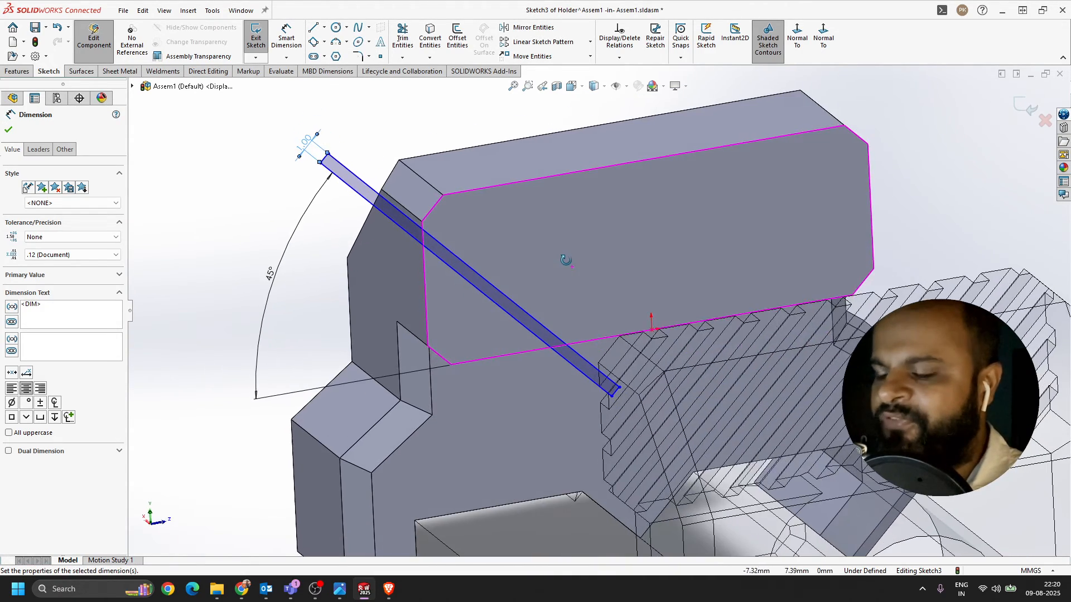
scroll(577, 283, up, 2)
scroll(520, 236, down, 2)
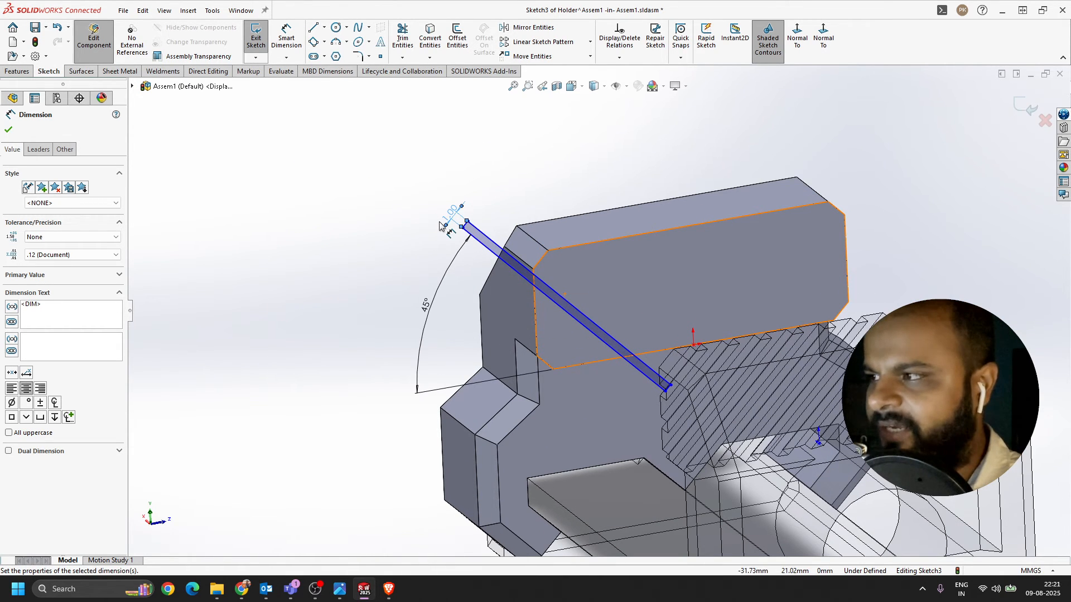
click(12, 27)
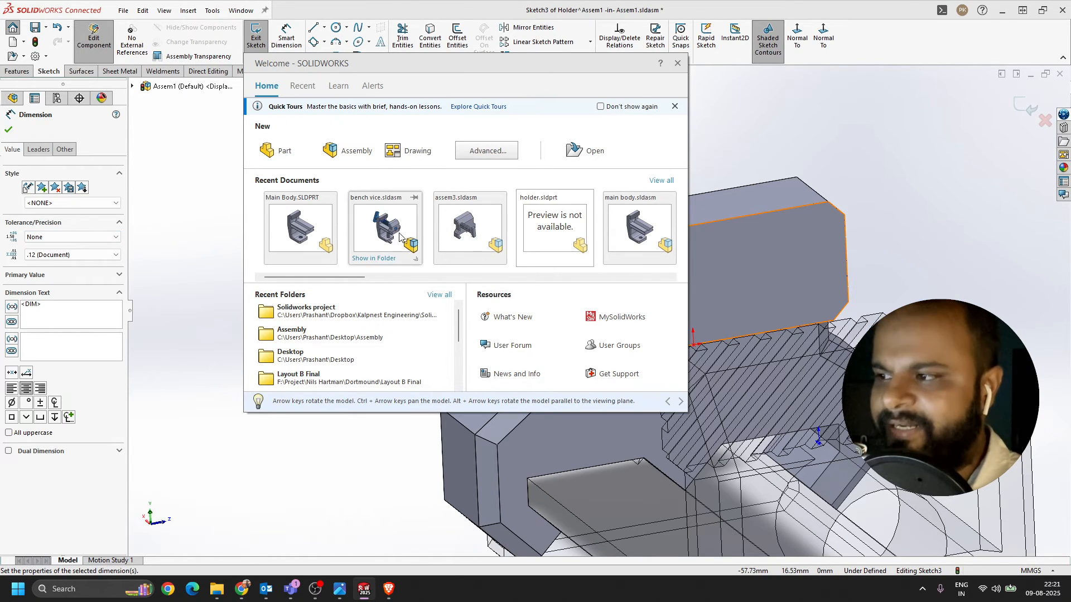
click(312, 241)
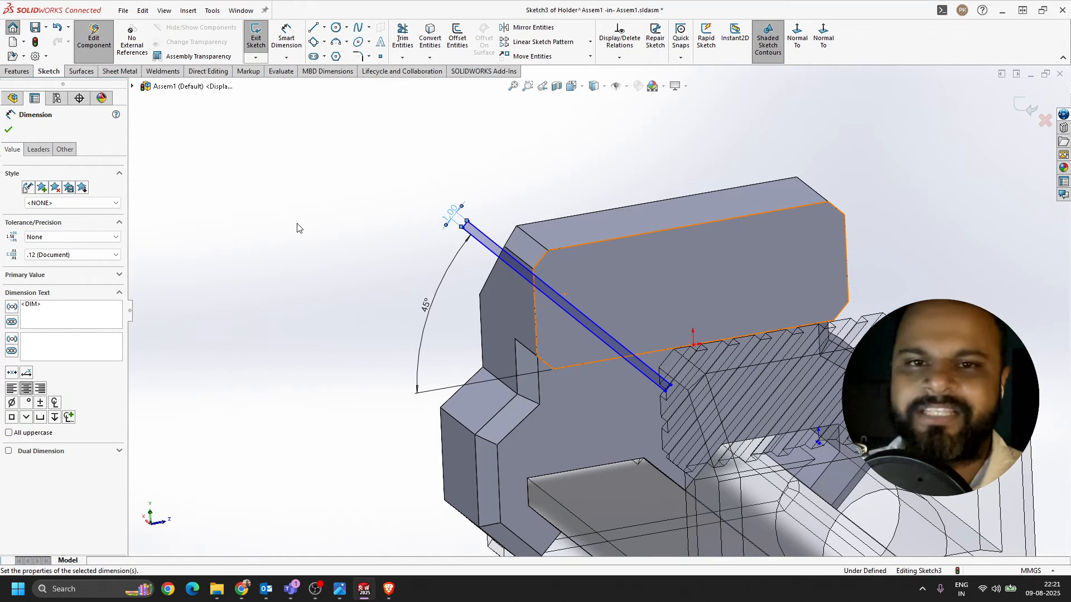
scroll(608, 283, up, 3)
scroll(525, 262, down, 5)
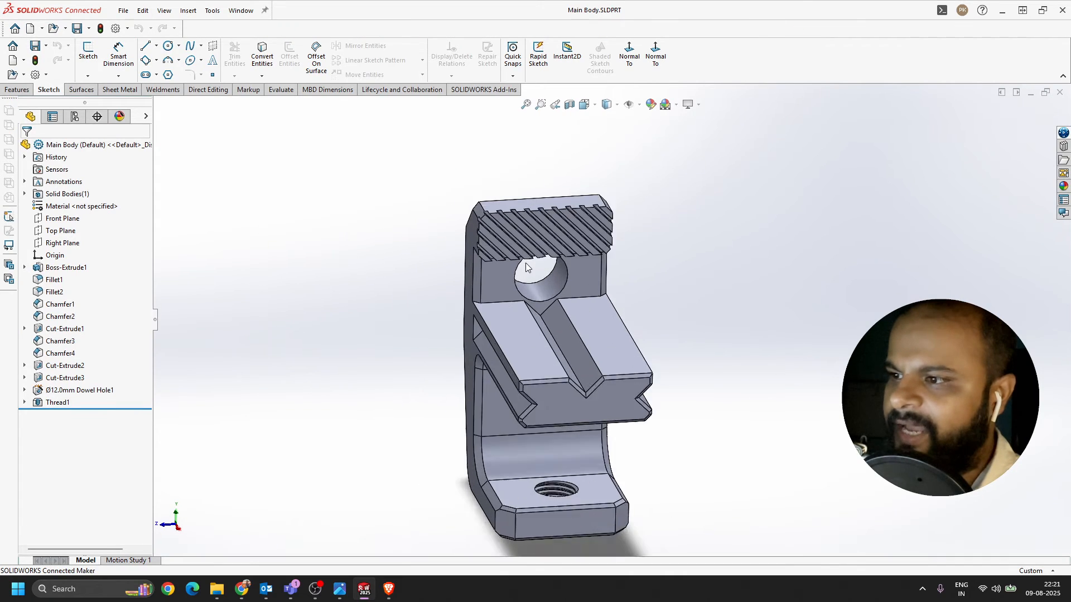
- Open the sketch of the Main Body's diagonal groove cut and examine its width, angle, offset and pattern dimensions
click(58, 365)
click(24, 366)
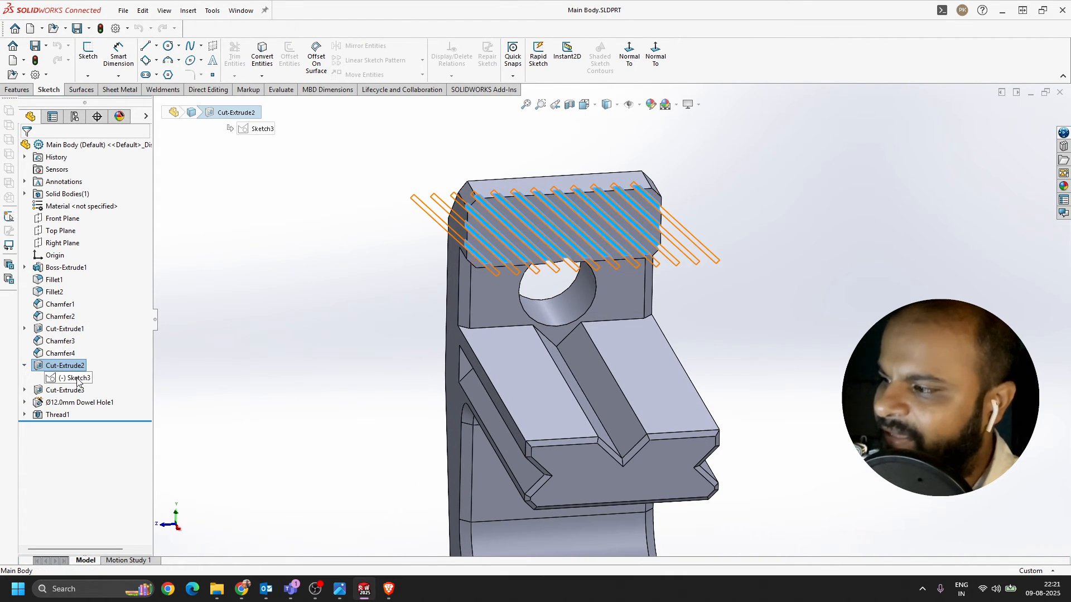
click(71, 378)
right_click(77, 381)
click(90, 344)
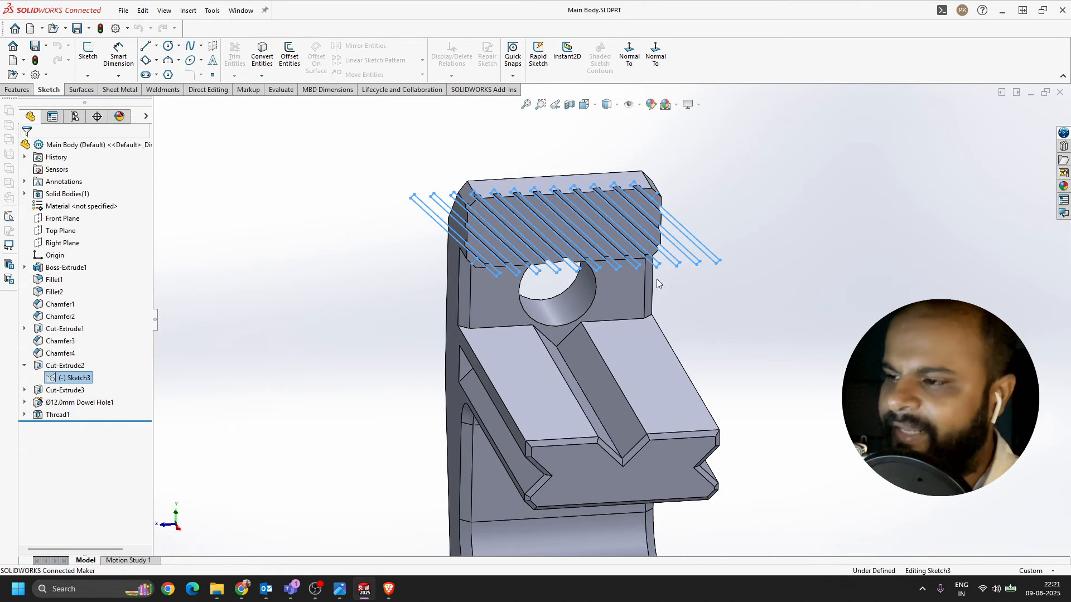
scroll(540, 129, down, 6)
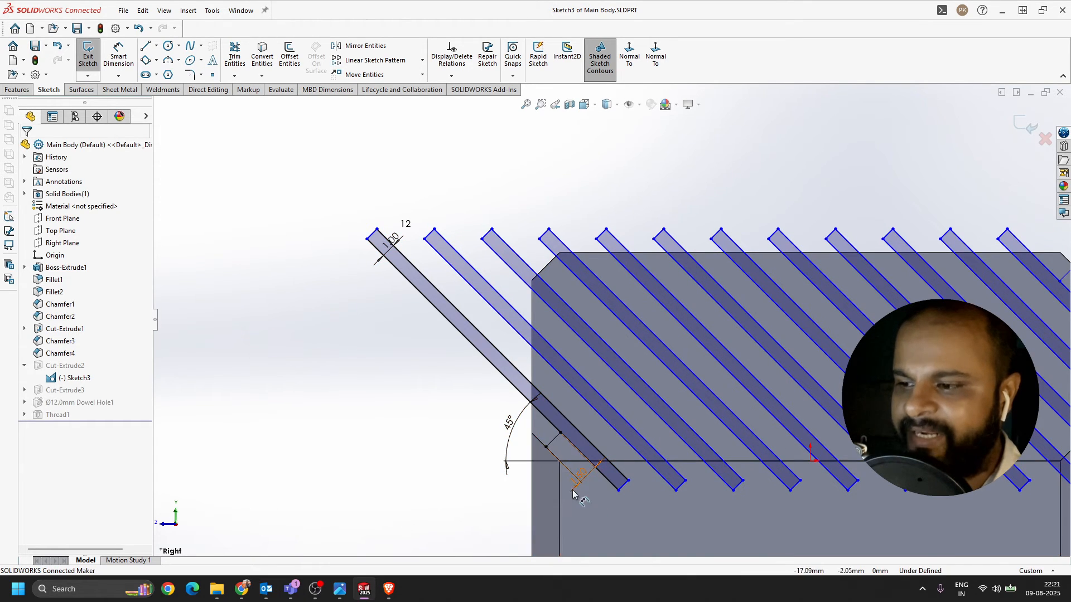
scroll(600, 315, up, 2)
scroll(499, 290, down, 3)
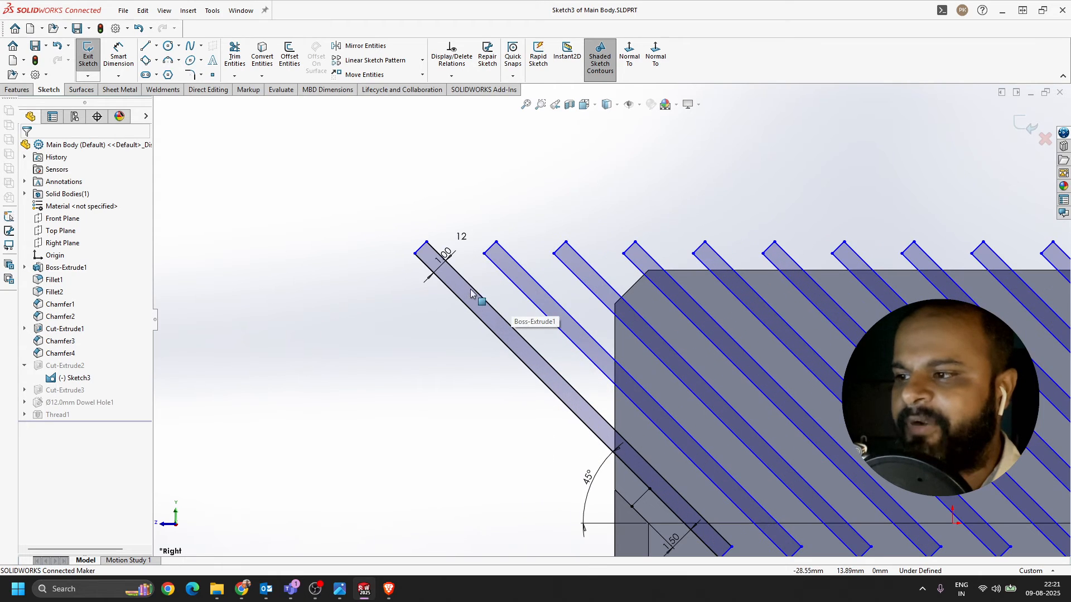
- Exit the groove sketch and close the Main Body part to return to the holder sketch in the assembly
click(1031, 125)
click(1061, 93)
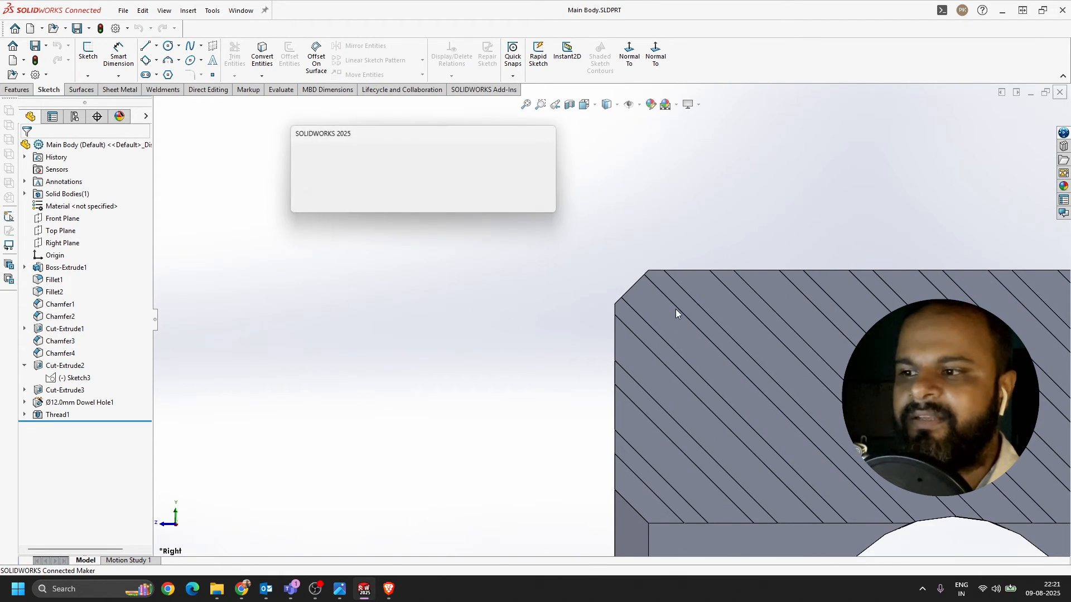
click(420, 184)
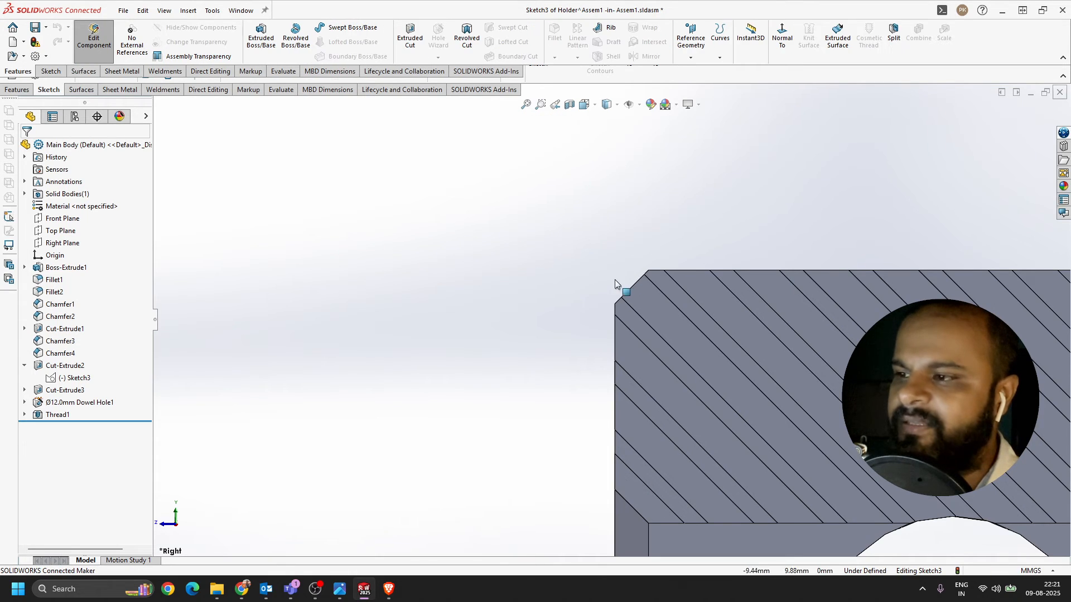
- Try to dimension the offset between the slanted rectangle's lower long line and the jaw's lower chamfer edge
scroll(566, 270, up, 1)
scroll(556, 285, down, 6)
scroll(556, 285, down, 2)
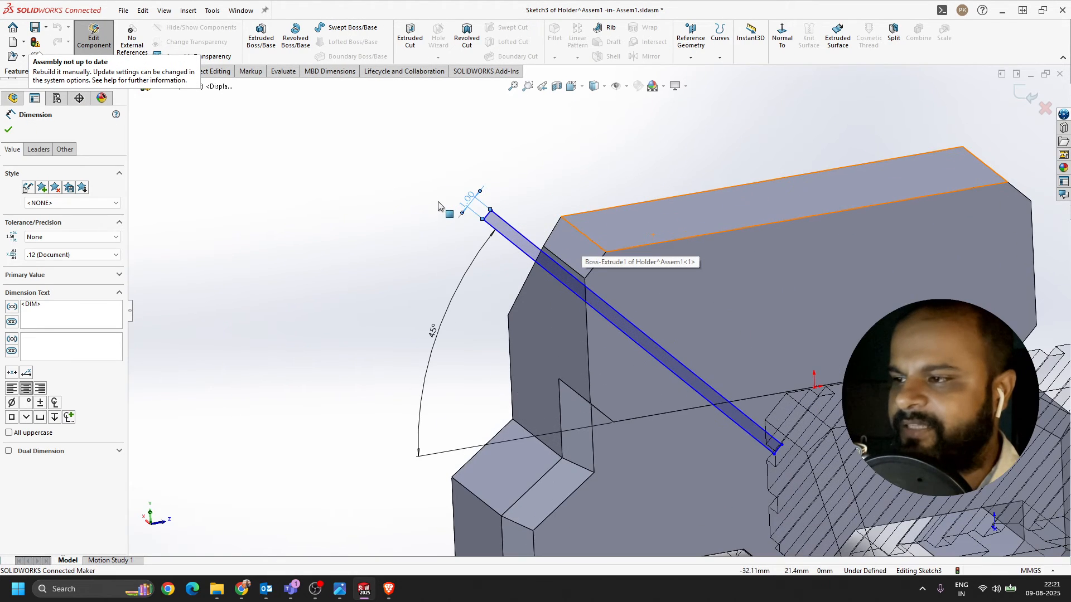
scroll(532, 234, up, 4)
scroll(436, 265, down, 5)
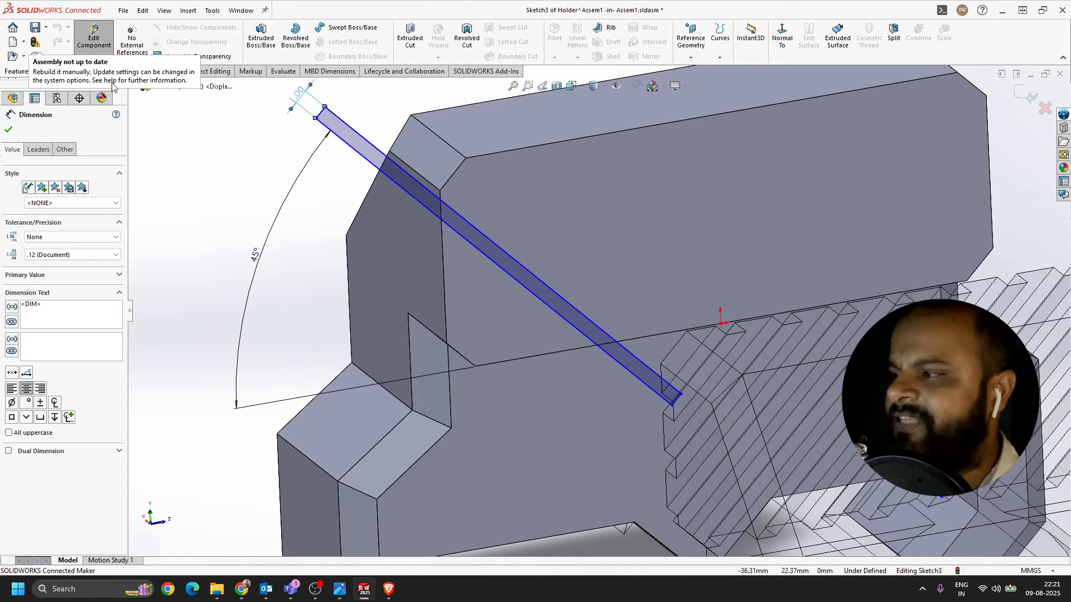
click(183, 140)
click(48, 71)
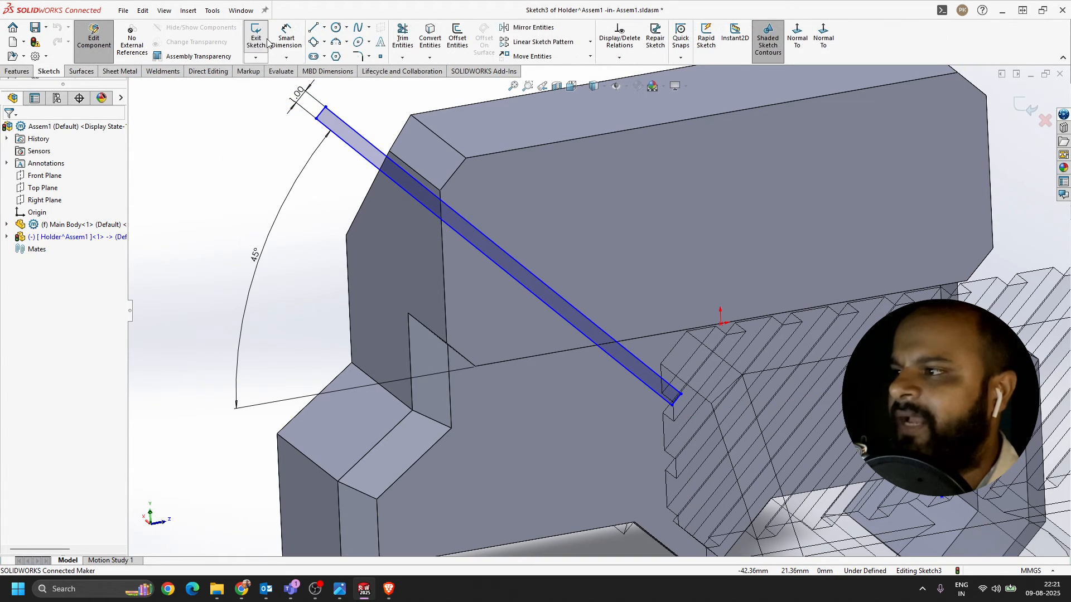
click(286, 38)
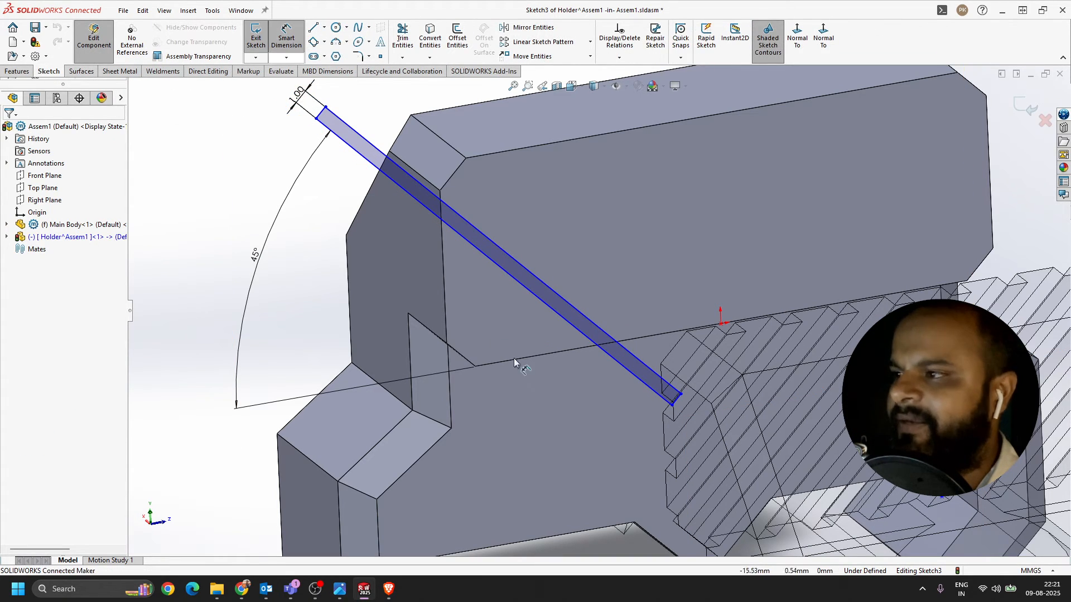
click(538, 304)
click(462, 355)
click(487, 326)
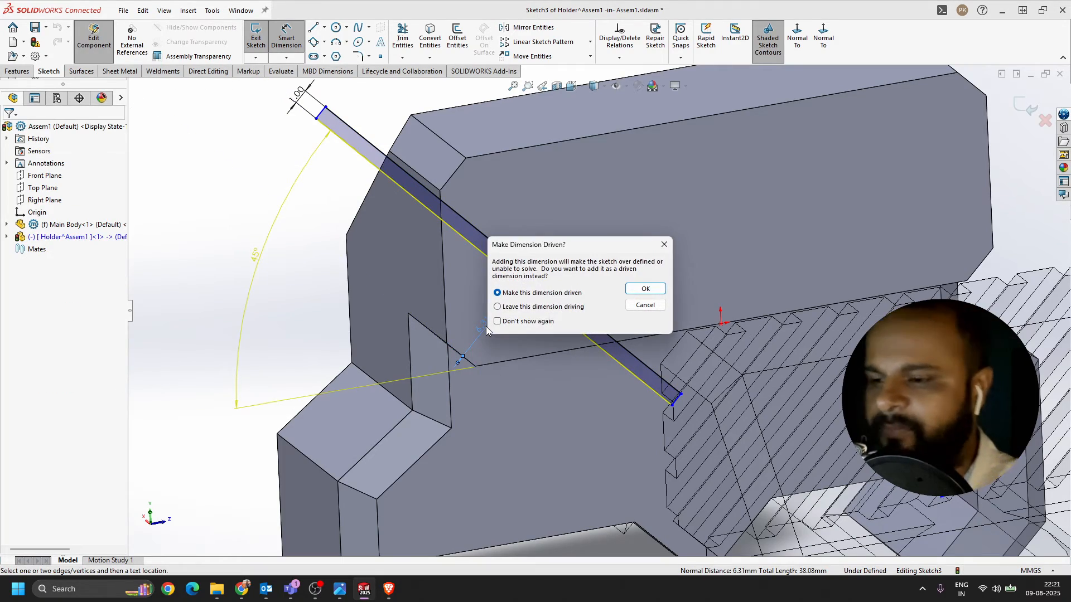
key(Escape)
mouse_move(490, 329)
middle_down()
mouse_move(443, 290)
mouse_move(488, 292)
mouse_move(482, 322)
middle_up()
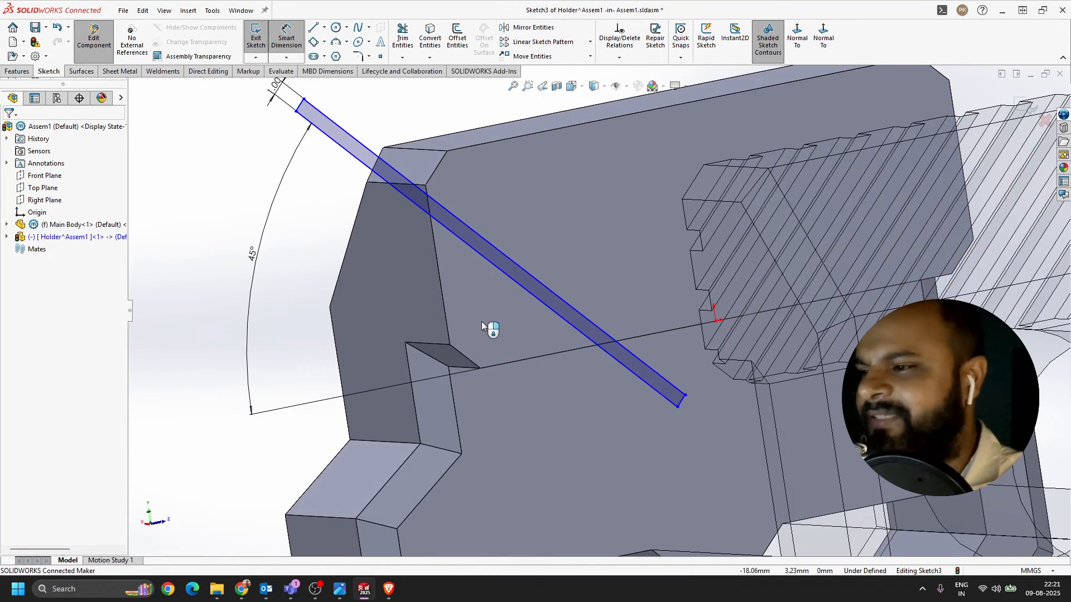
scroll(482, 326, down, 2)
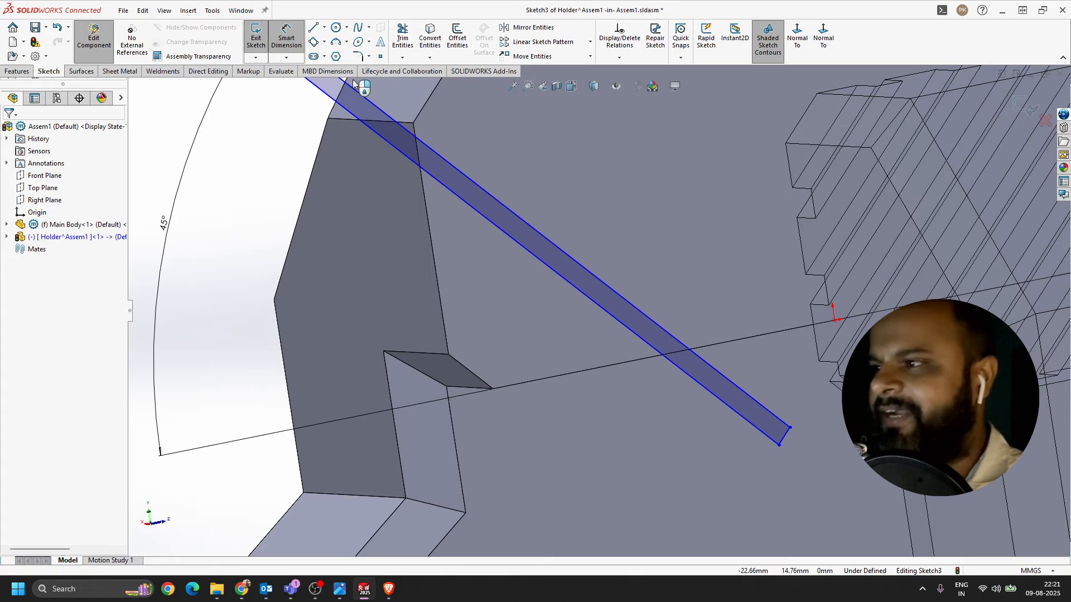
click(469, 374)
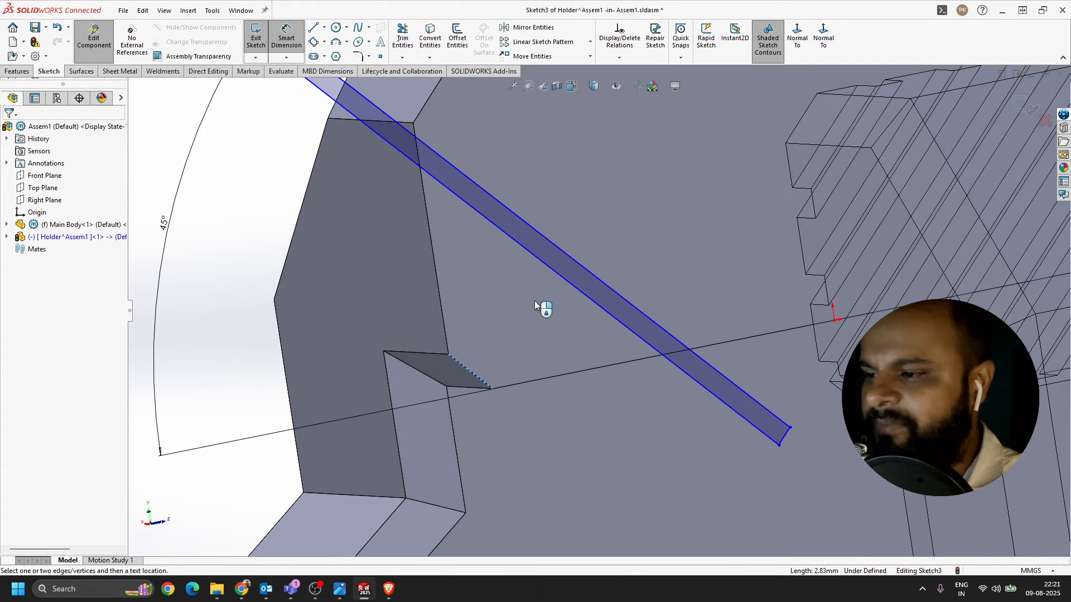
click(546, 270)
click(392, 267)
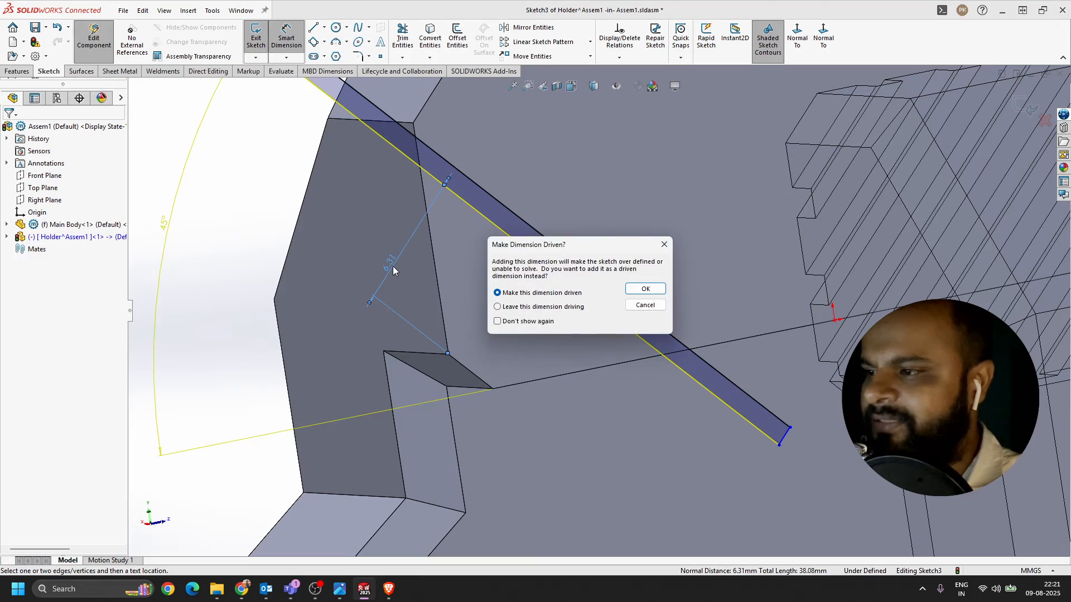
key(Escape)
- Move the slanted rectangle closer to the jaw's lower chamfer edge, about 2.2 mm away
scroll(448, 319, up, 1)
mouse_move(448, 319)
middle_down()
mouse_move(600, 345)
mouse_move(608, 363)
mouse_move(591, 369)
mouse_move(557, 342)
middle_up()
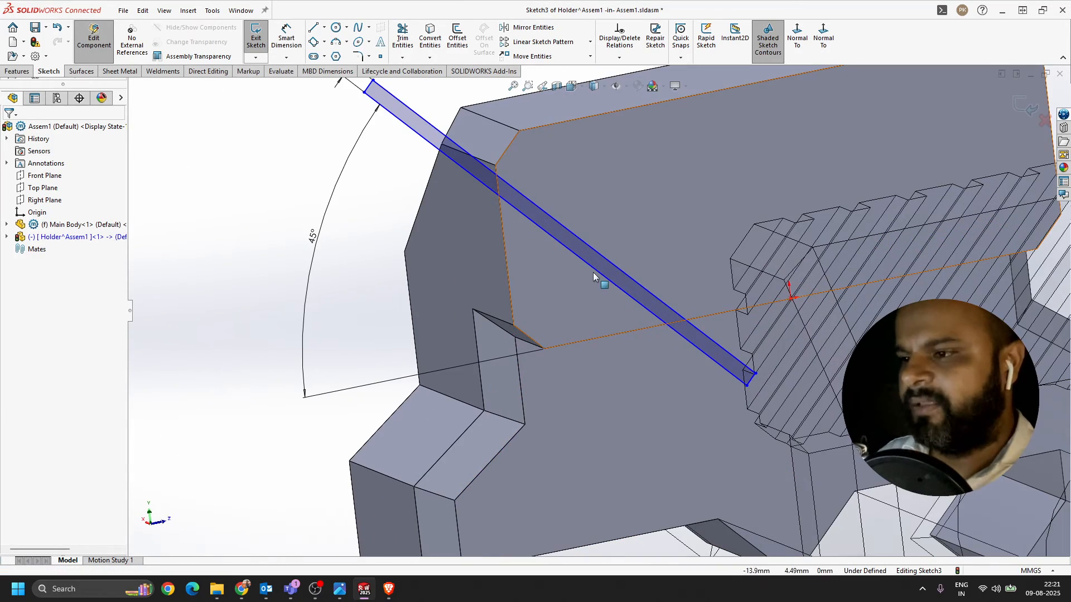
drag(595, 277, 563, 323)
scroll(563, 322, down, 2)
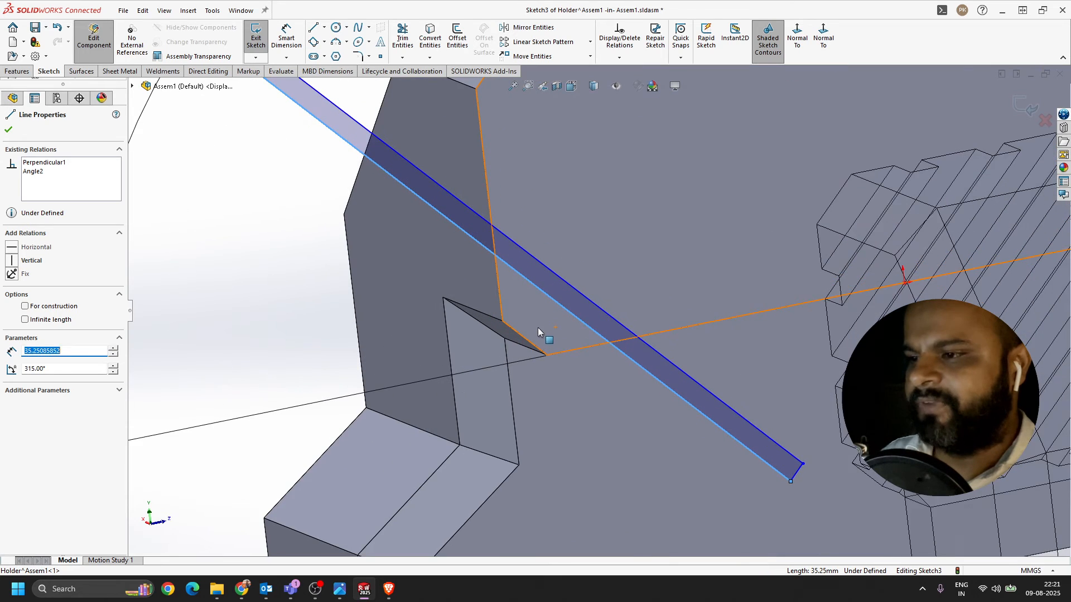
scroll(552, 192, down, 6)
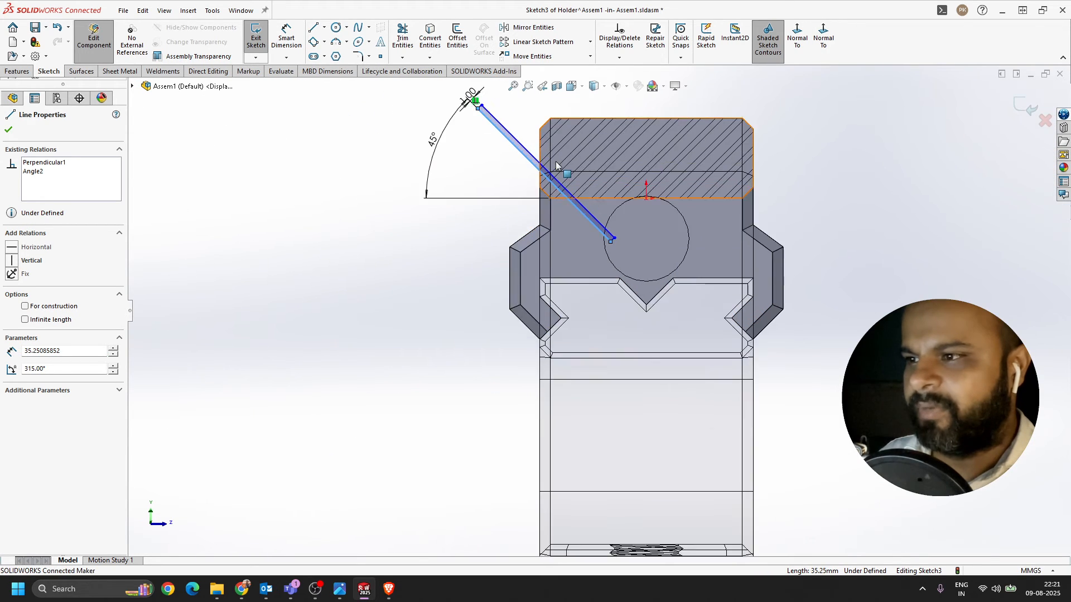
- Dimension the offset between the slanted rectangle's lower long line and the jaw's lower chamfer edge as 1.5 mm
click(285, 42)
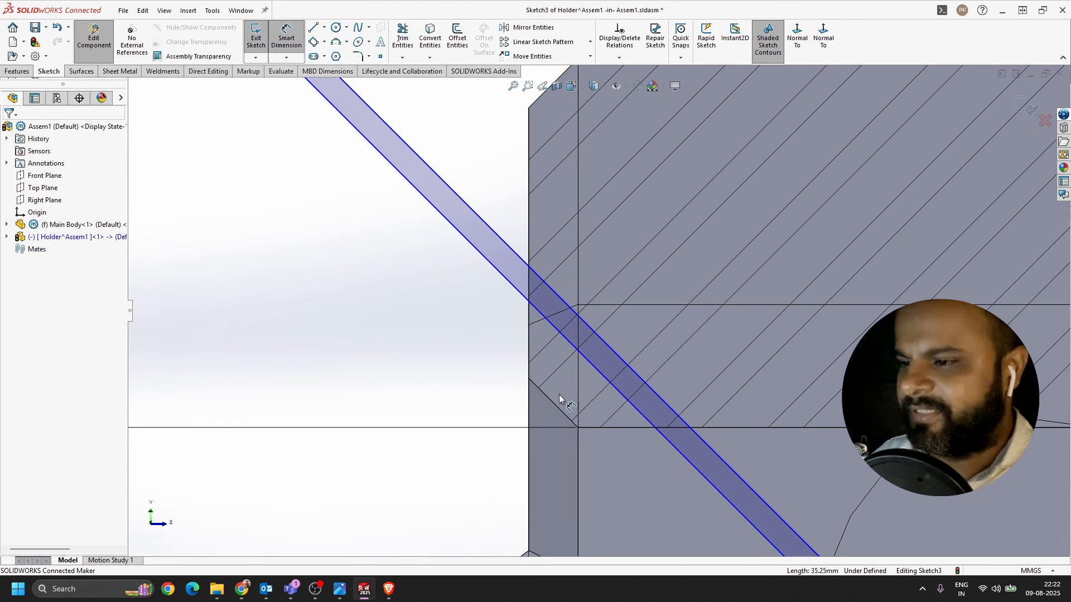
click(588, 368)
click(553, 402)
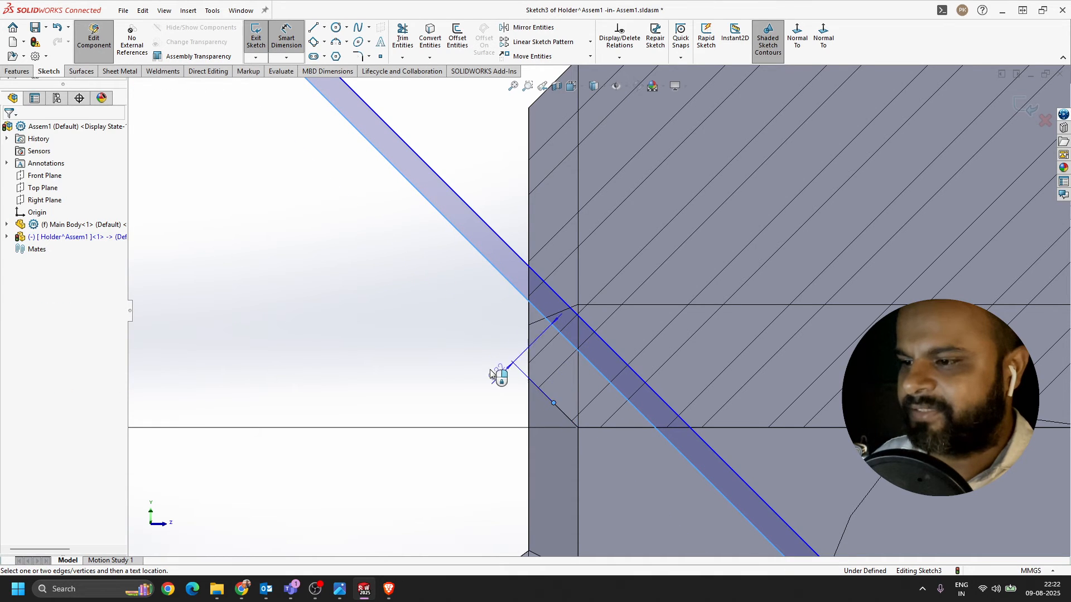
click(496, 334)
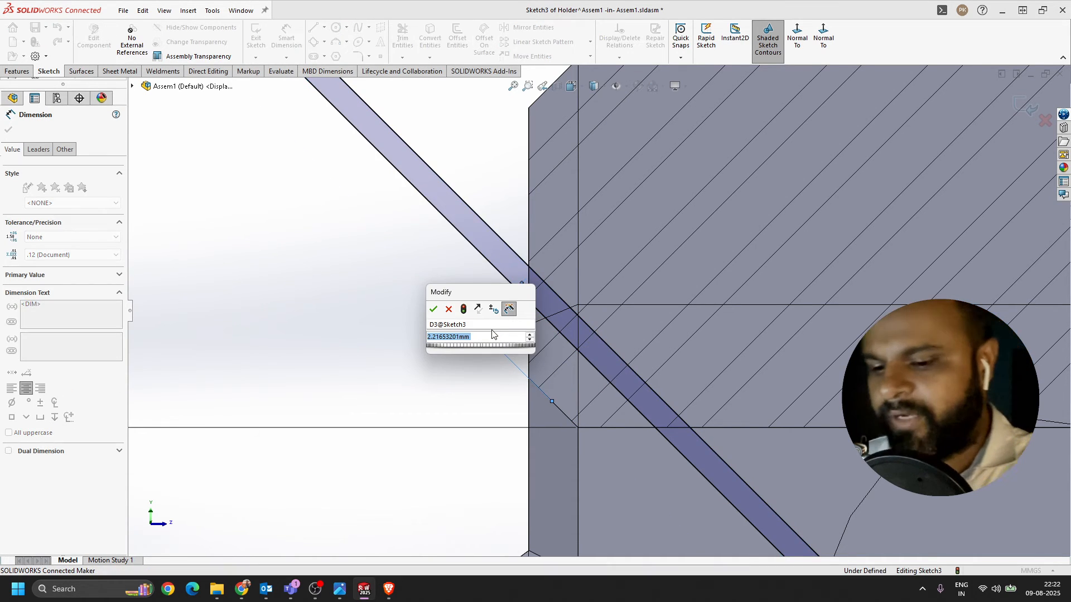
text(1.5)
key(Return)
scroll(505, 341, up, 6)
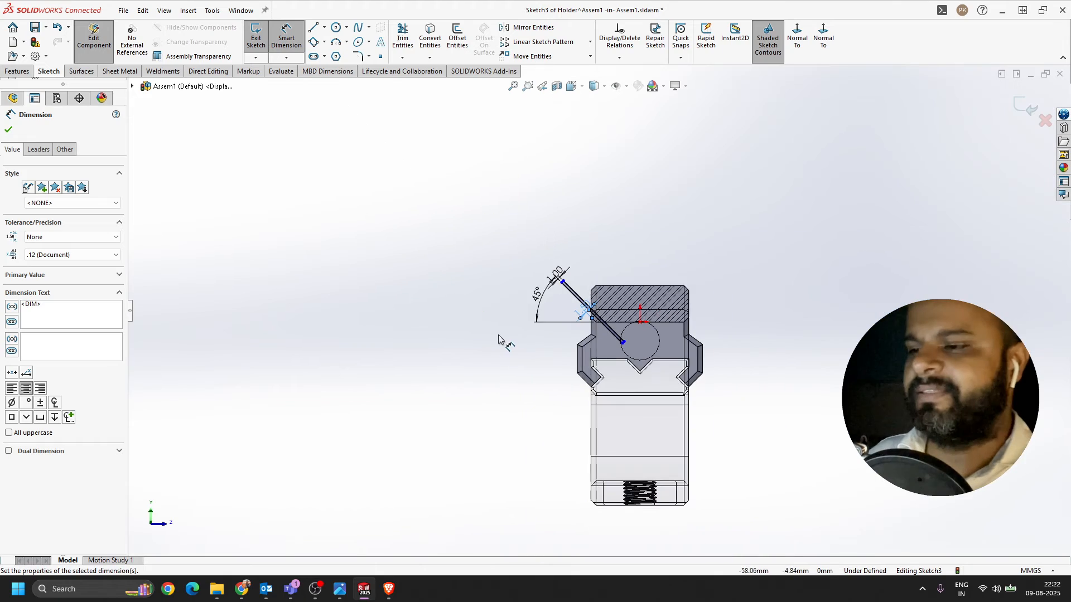
scroll(592, 302, down, 3)
scroll(597, 295, down, 2)
key(Escape)
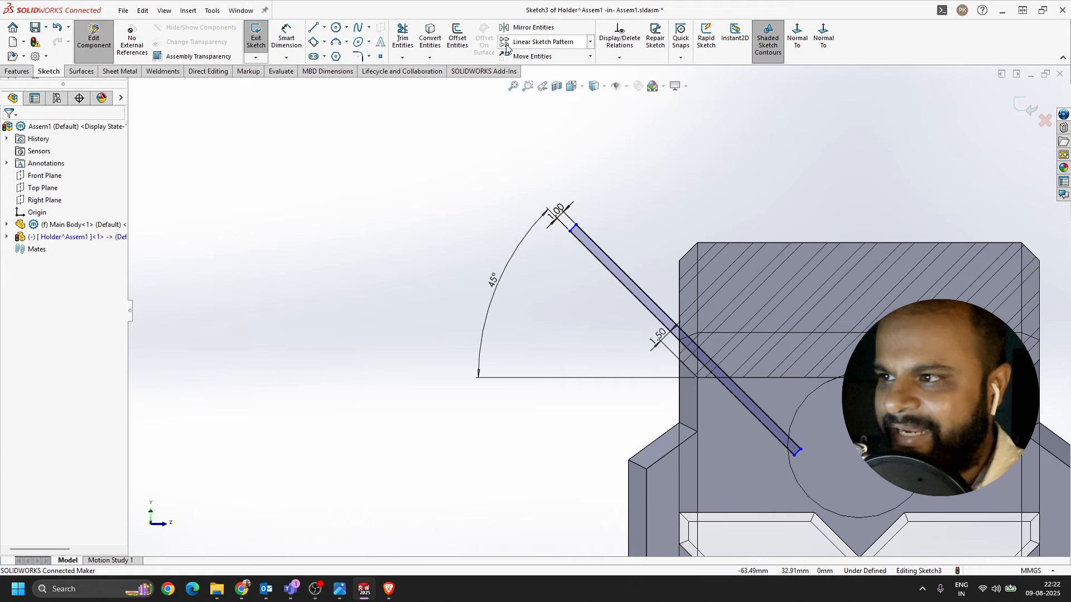
- Set up a linear sketch pattern along the jaw face's lower horizontal edge with 10 instances spaced 4 mm apart
click(539, 43)
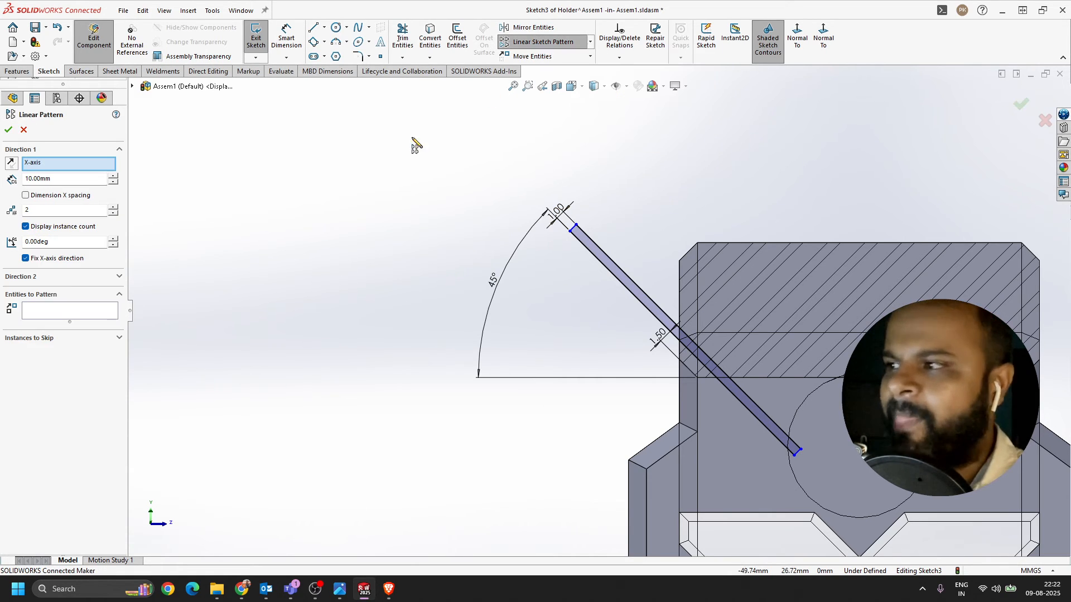
click(39, 165)
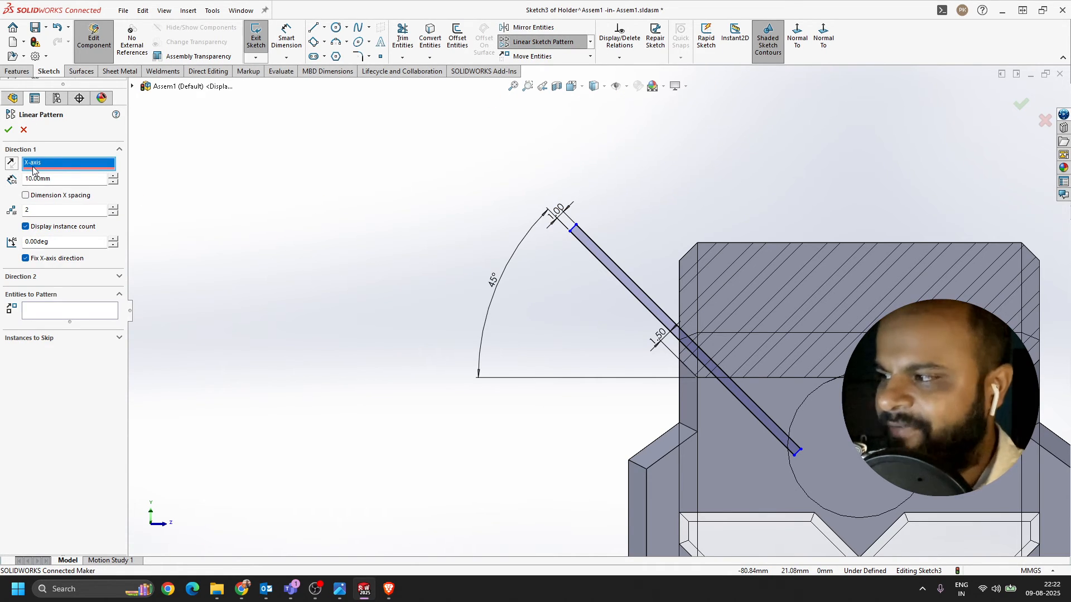
key(Delete)
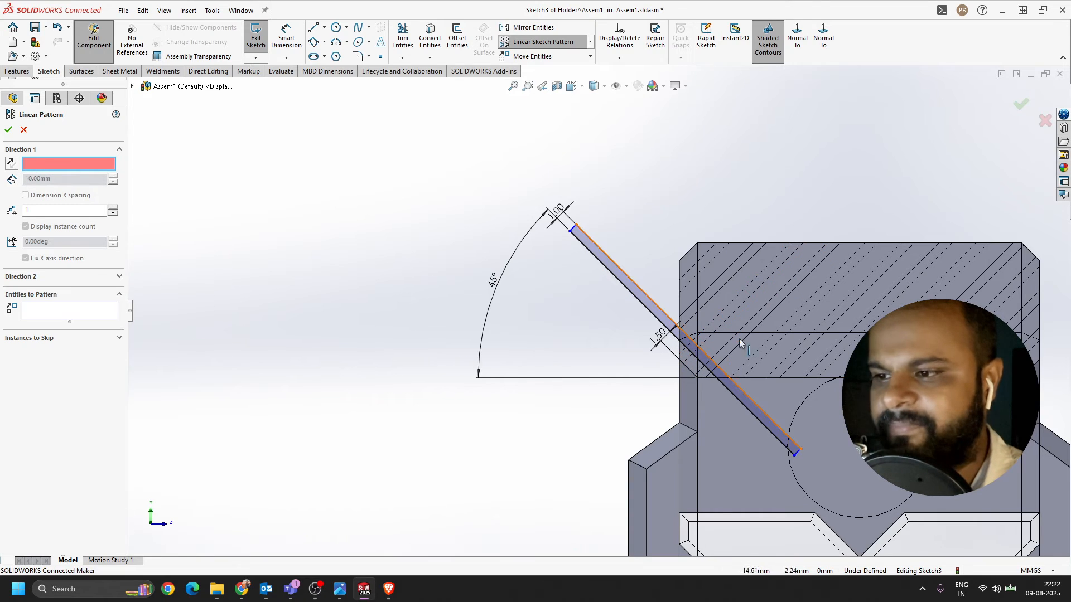
click(757, 382)
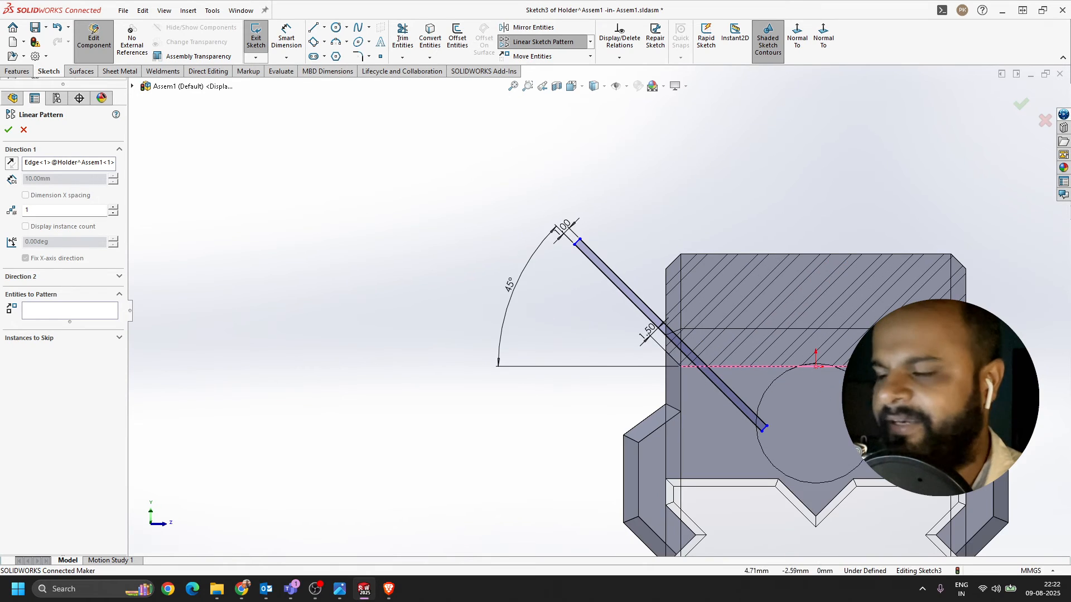
scroll(545, 318, down, 2)
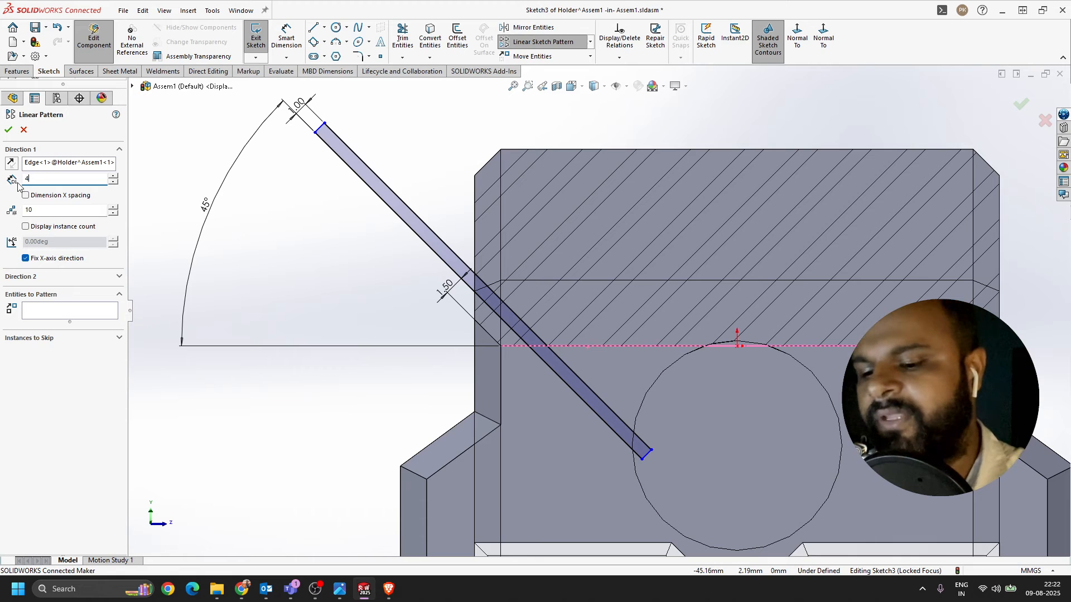
key(Return)
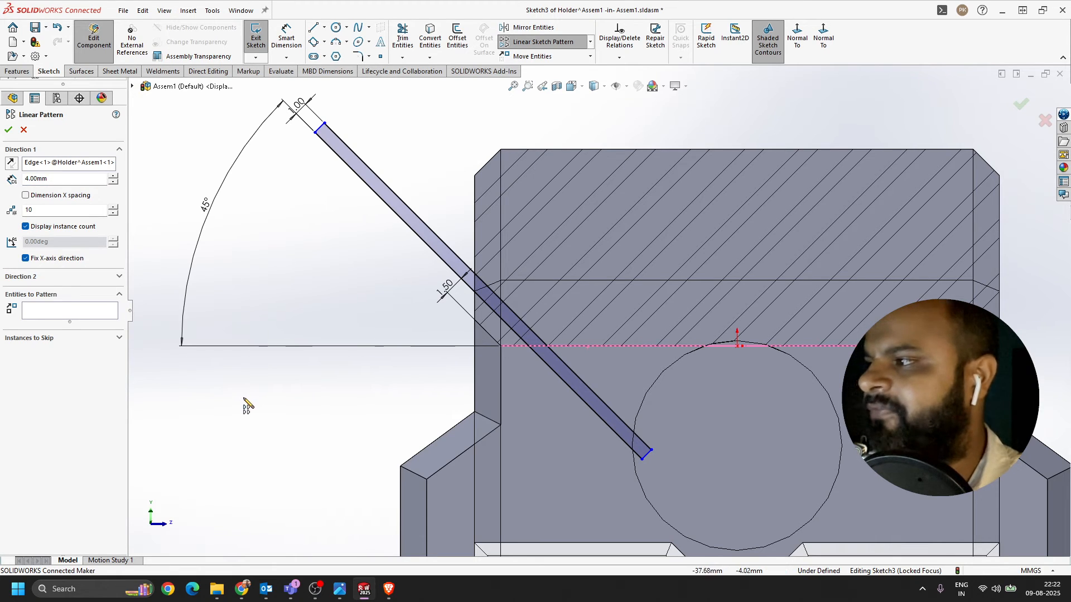
scroll(245, 406, down, 3)
- Choose all four lines of the slanted rectangle as the entities to pattern
click(53, 311)
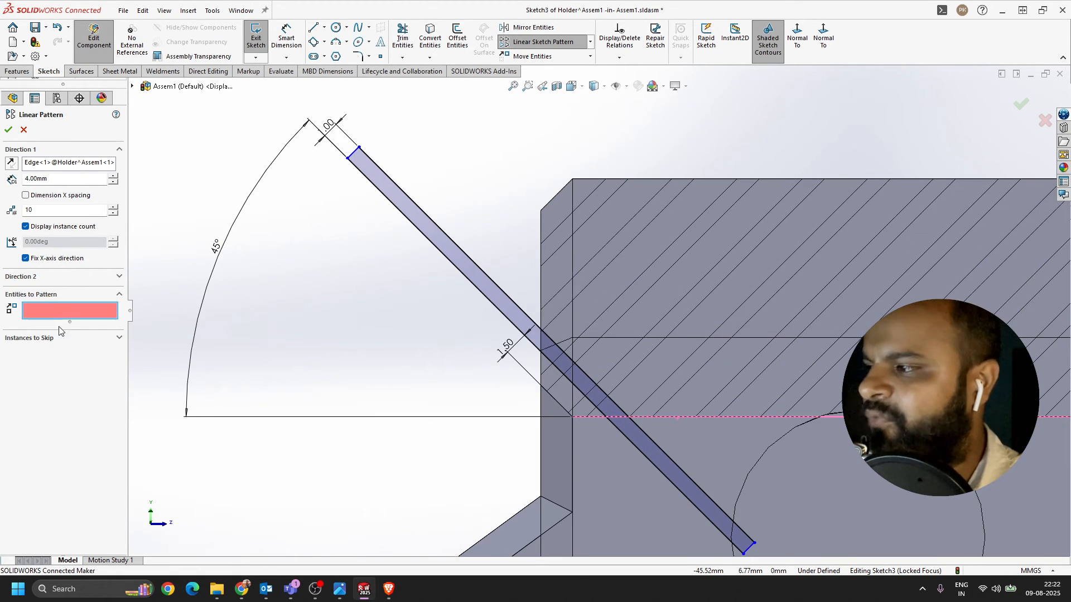
click(354, 155)
click(365, 161)
click(370, 183)
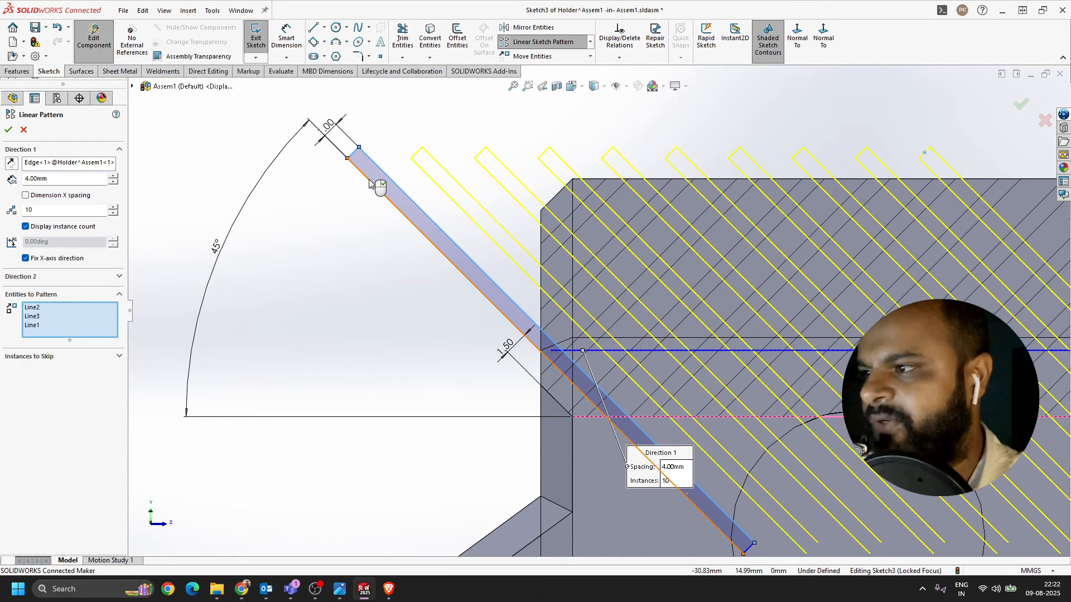
scroll(369, 184, up, 3)
scroll(594, 327, down, 5)
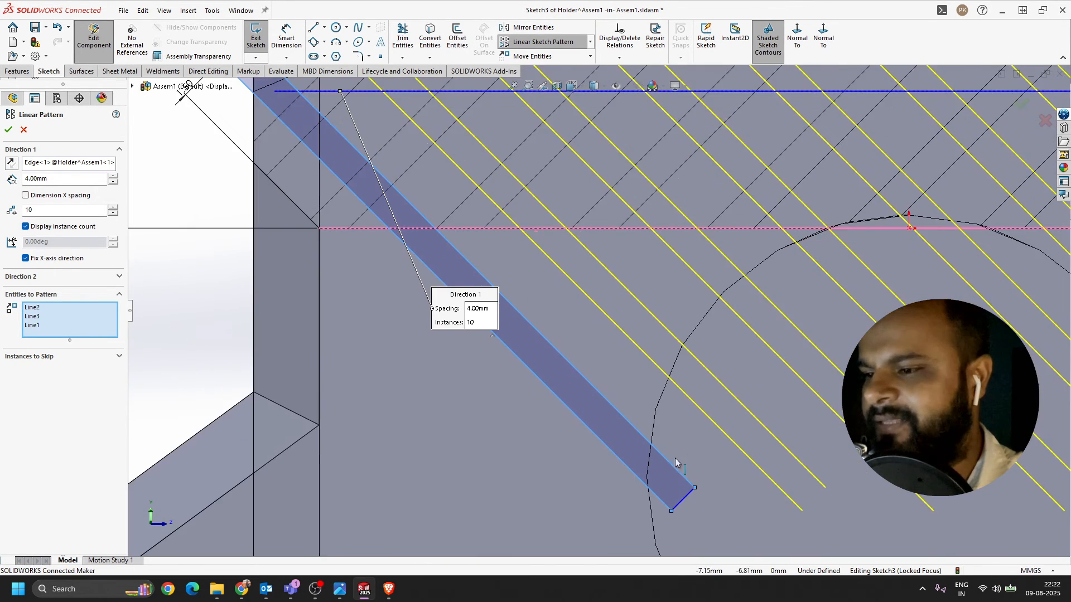
click(683, 504)
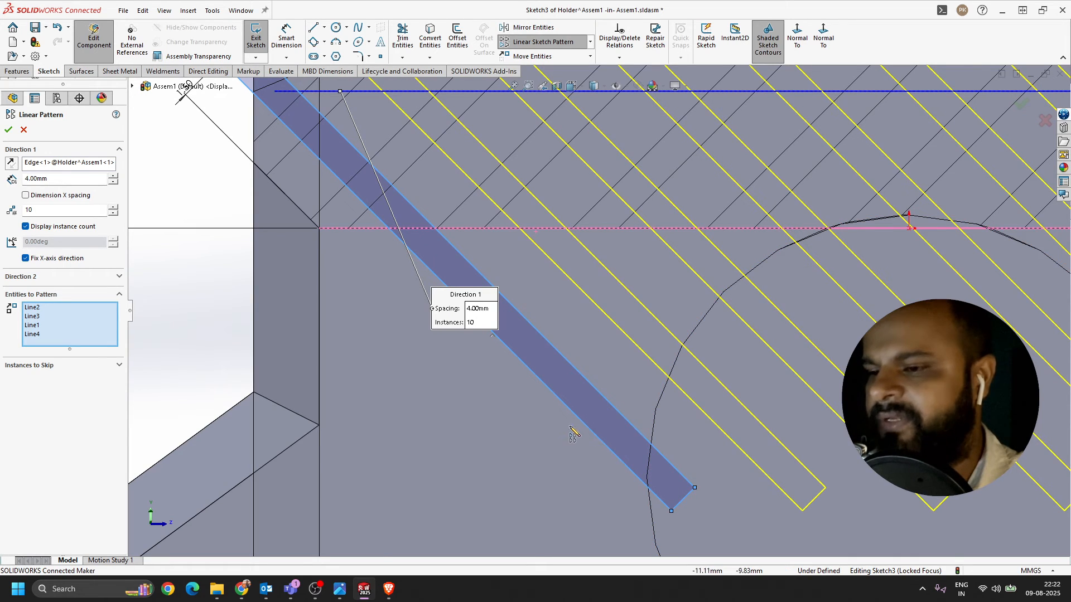
- Try a pattern spacing of 3 mm and return it to 4 mm
scroll(571, 434, up, 5)
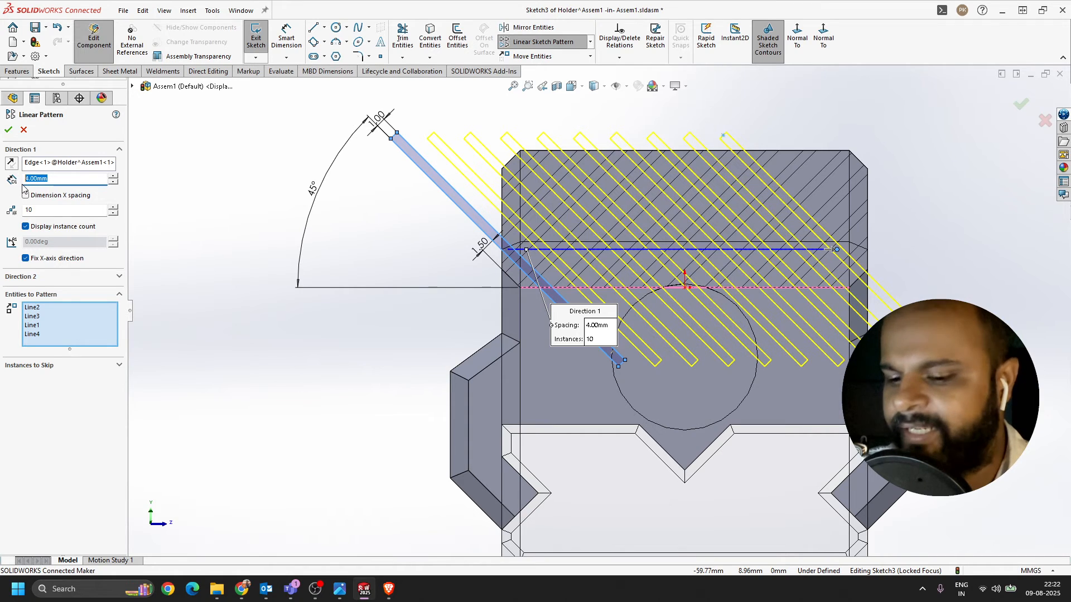
key(Return)
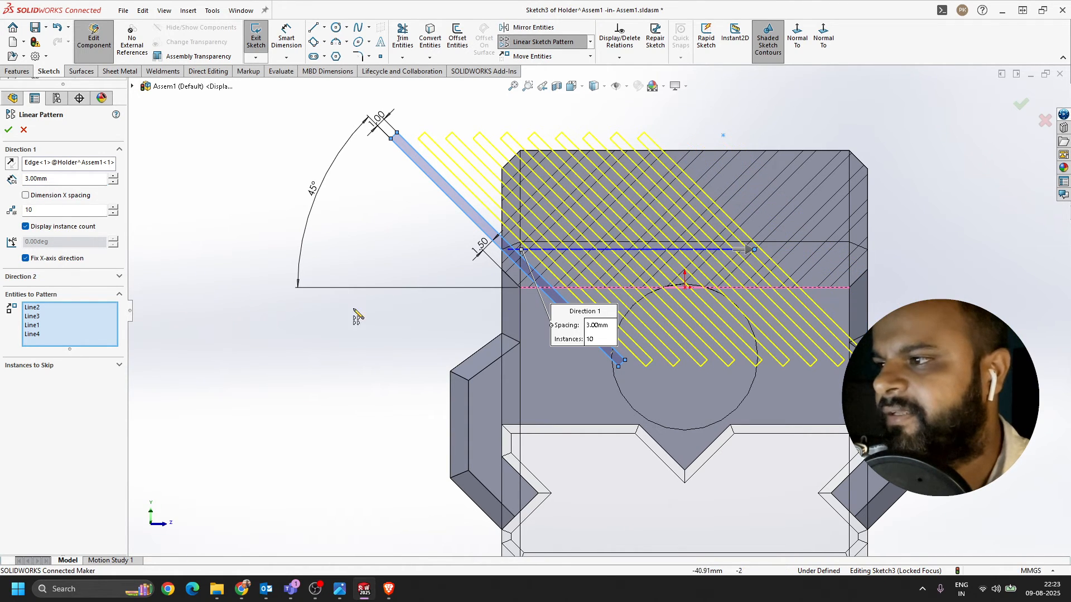
scroll(690, 203, down, 3)
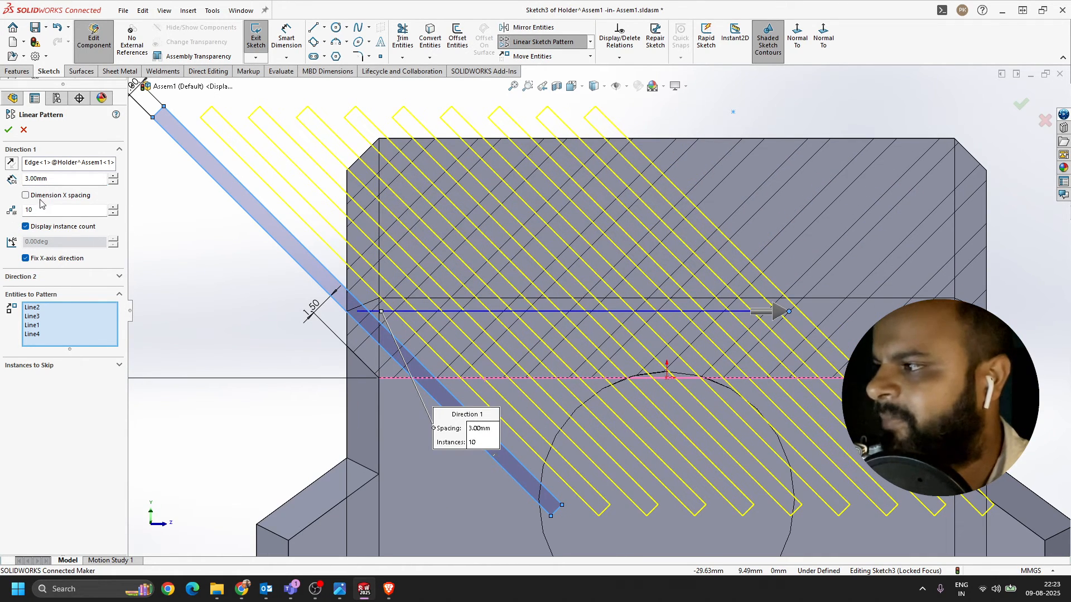
text(4)
key(Return)
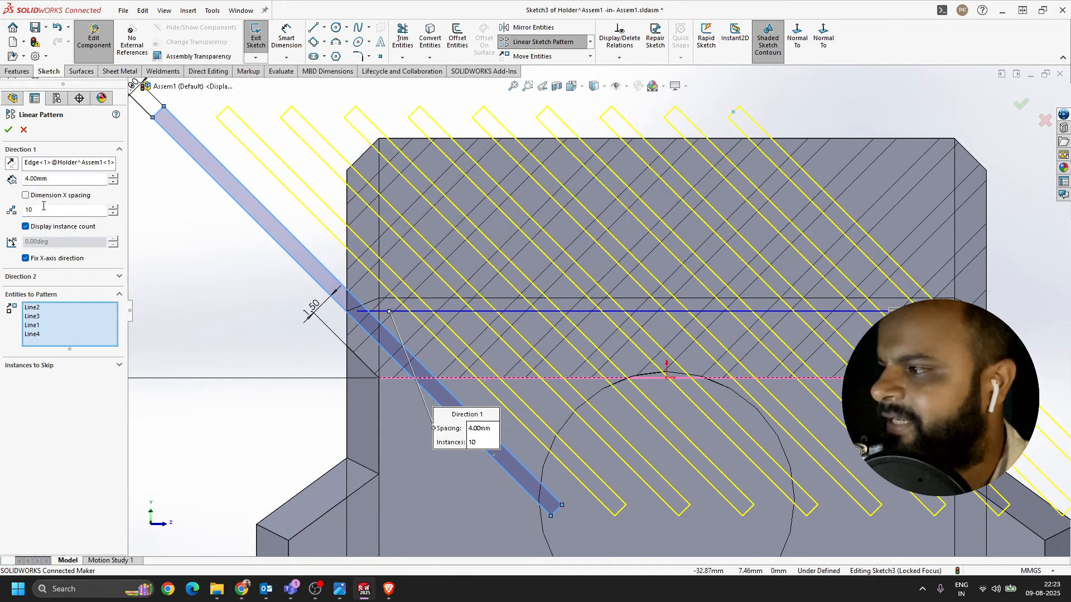
- Try 13 pattern instances, and settle on 12 to cover the jaw face
scroll(598, 312, up, 2)
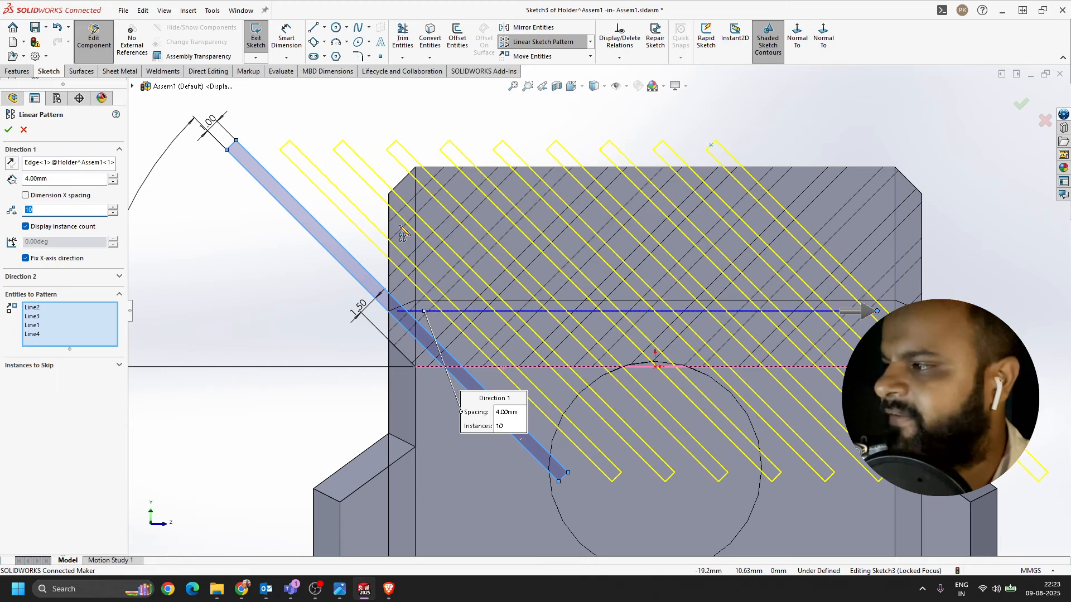
text(1)
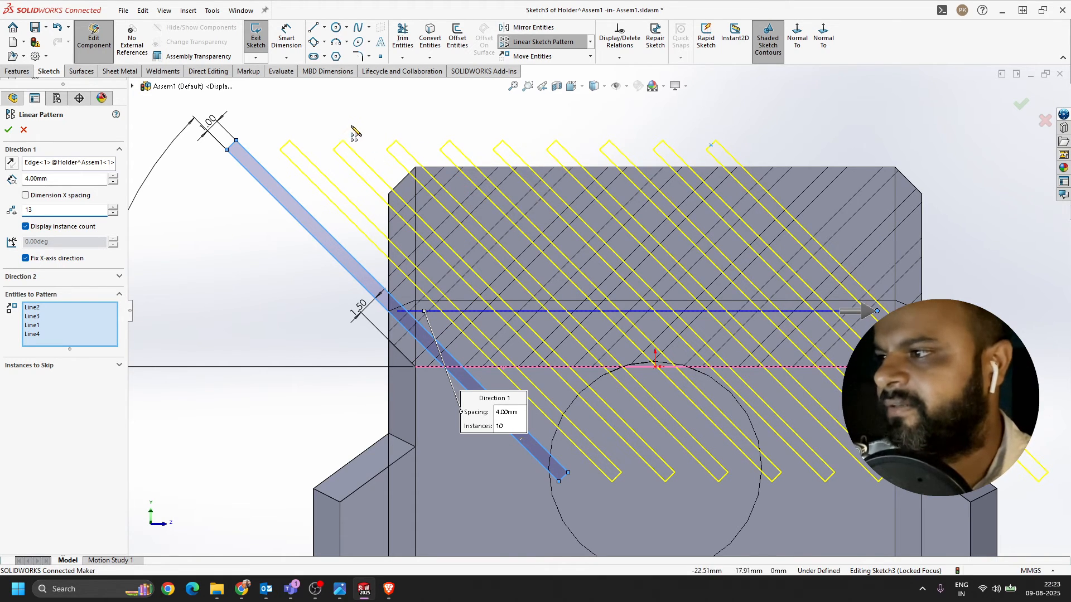
text(3)
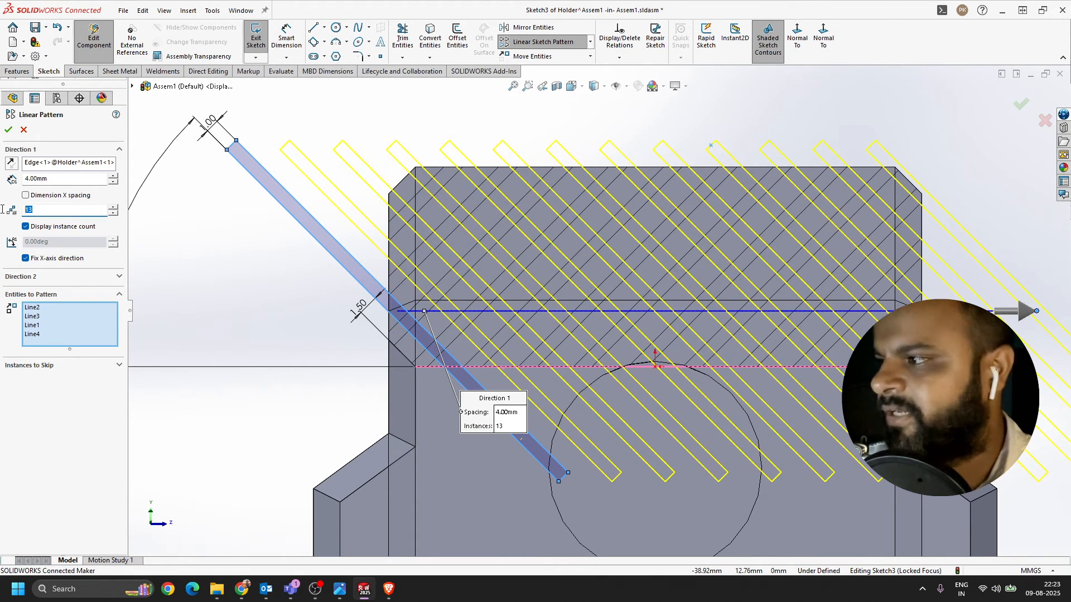
key(Return)
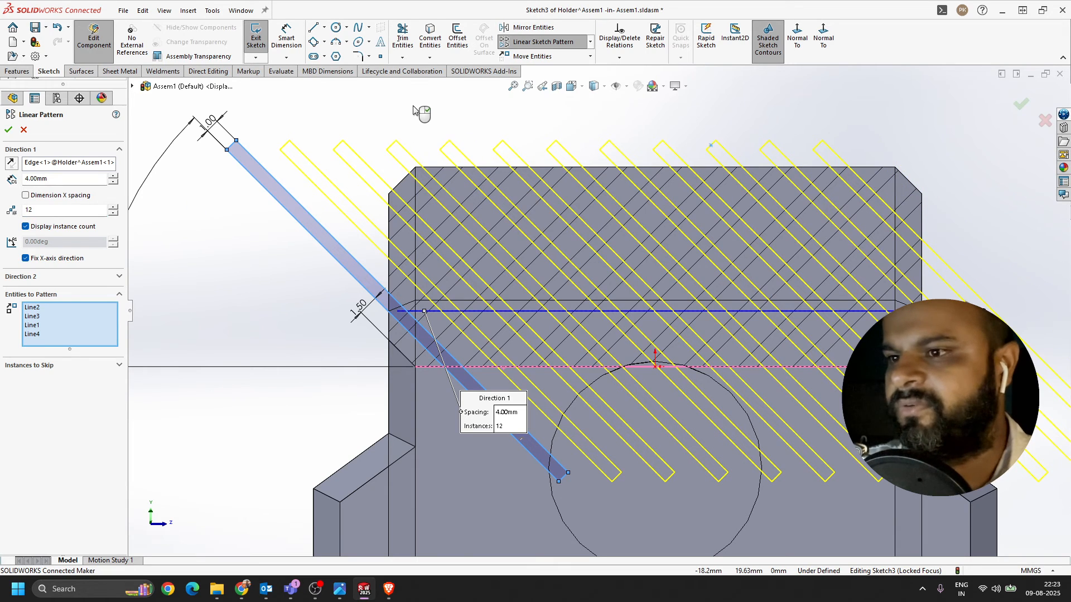
- Accept the 12-instance sketch pattern and cut-extrude the slanted rectangles 2 mm blind into the holder's jaw face
click(8, 131)
scroll(532, 176, up, 2)
middle_drag(491, 211, 551, 249)
scroll(552, 254, down, 1)
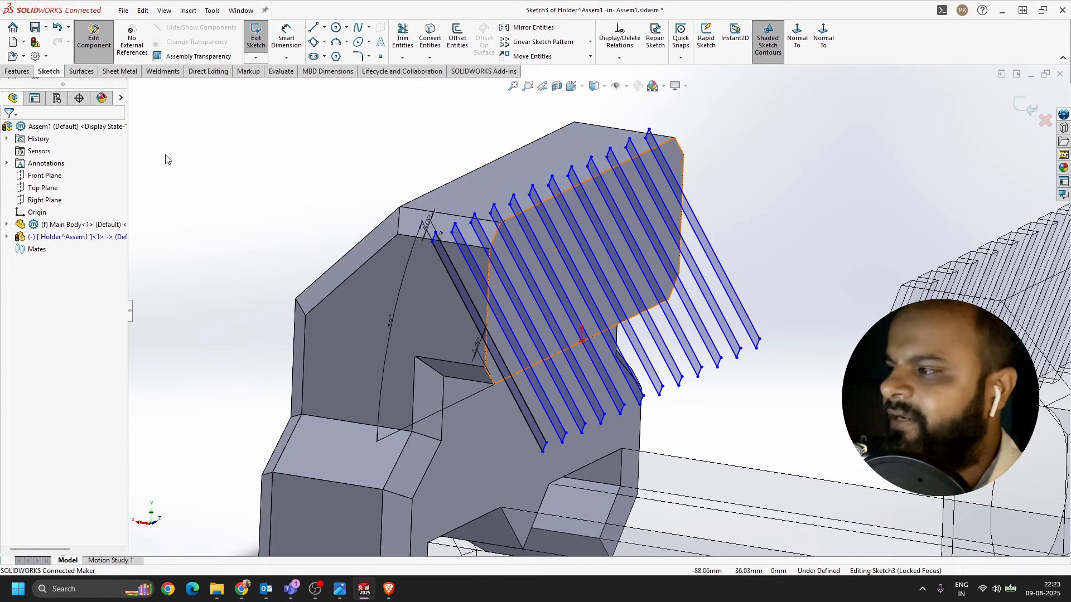
click(17, 71)
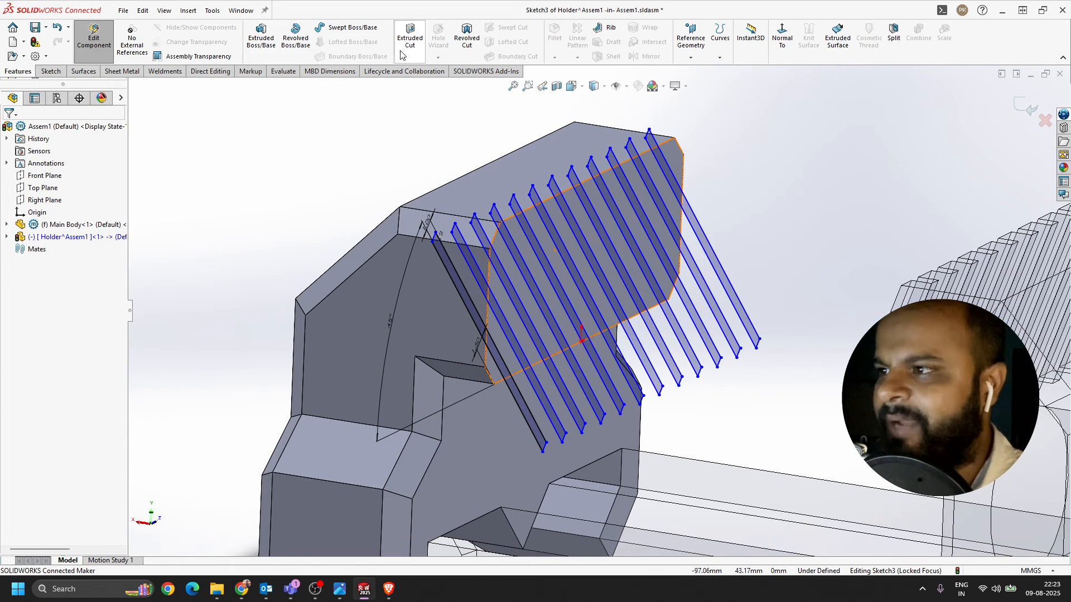
click(410, 37)
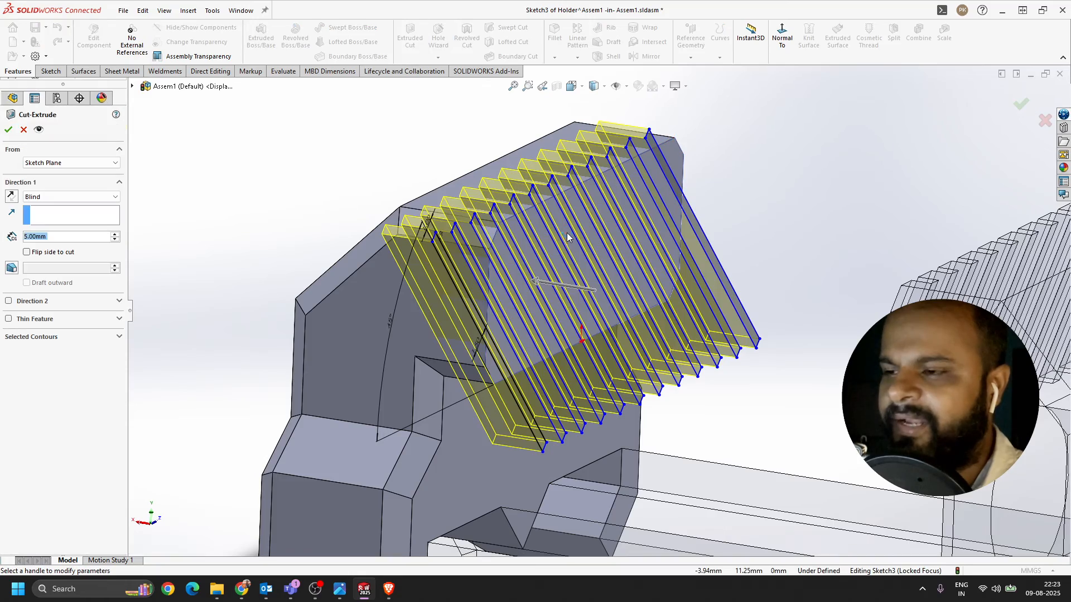
middle_drag(566, 233, 502, 229)
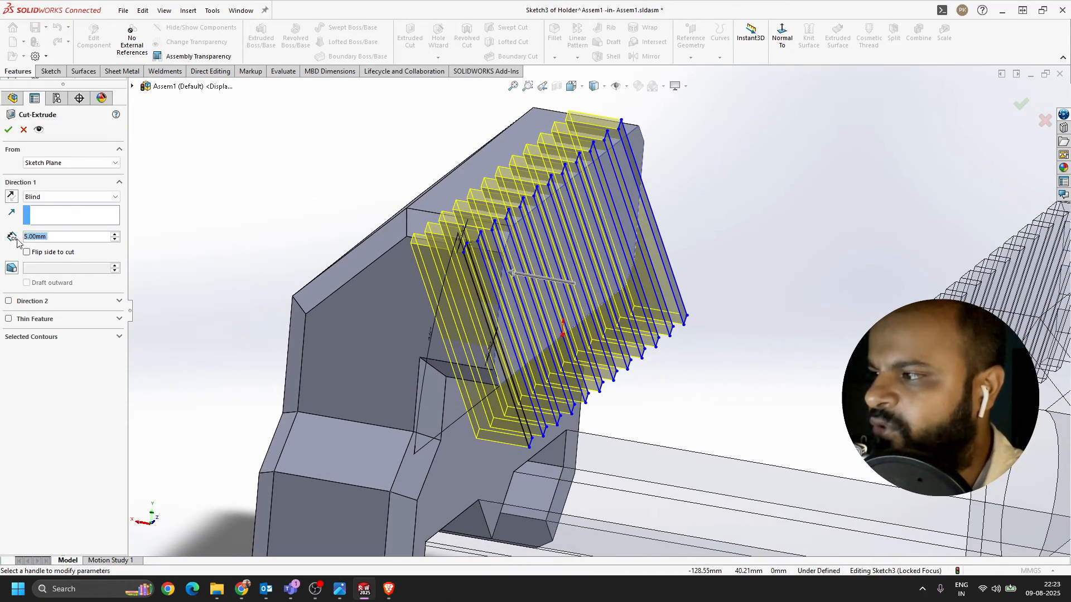
text(2)
key(Return)
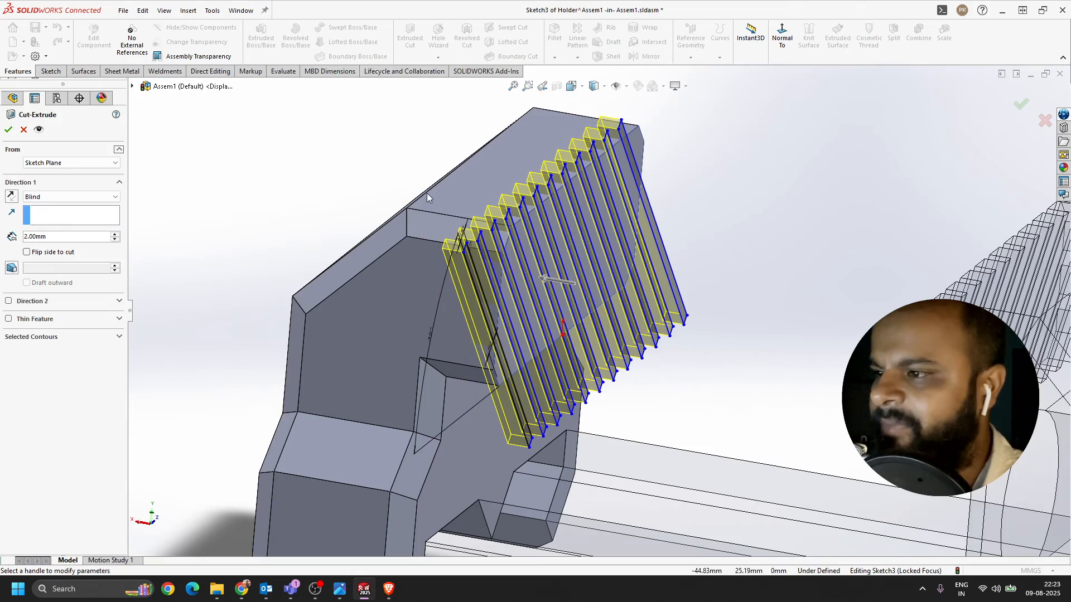
mouse_move(428, 194)
middle_down()
mouse_move(447, 198)
mouse_move(437, 184)
mouse_move(426, 191)
middle_up()
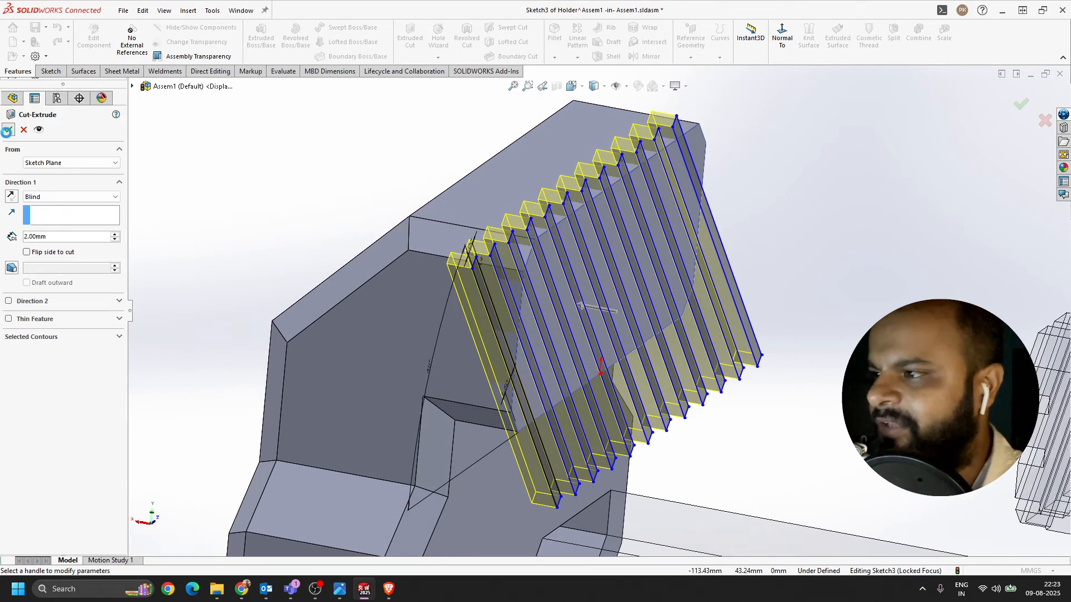
key(Return)
- Examine the diagonal grooves on the holder jaw and compare them with the toothed jaw of the main body
middle_drag(736, 206, 518, 354)
scroll(451, 329, down, 3)
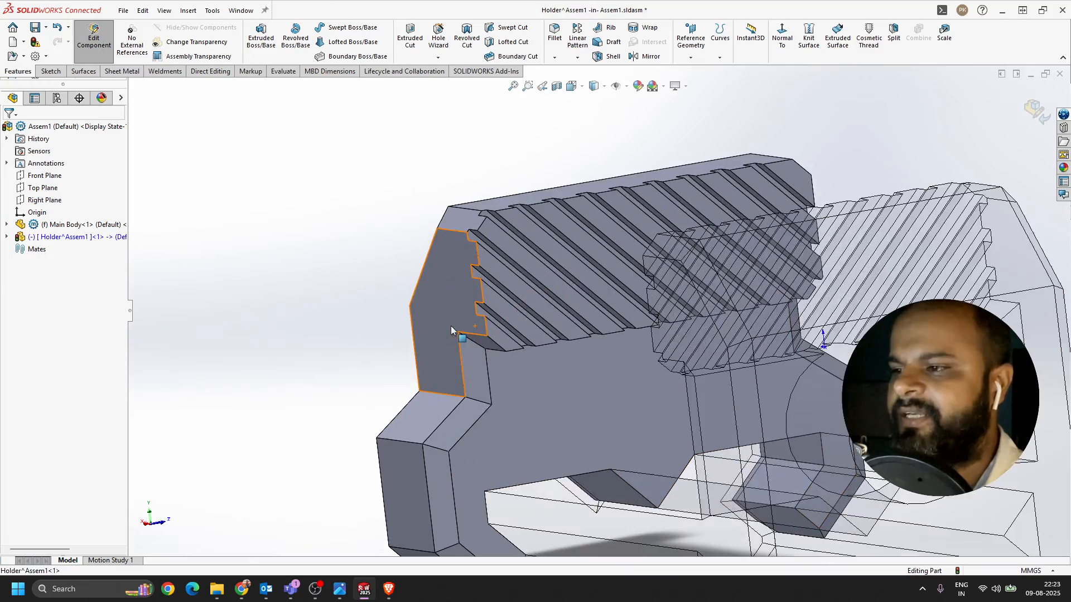
middle_drag(451, 330, 505, 338)
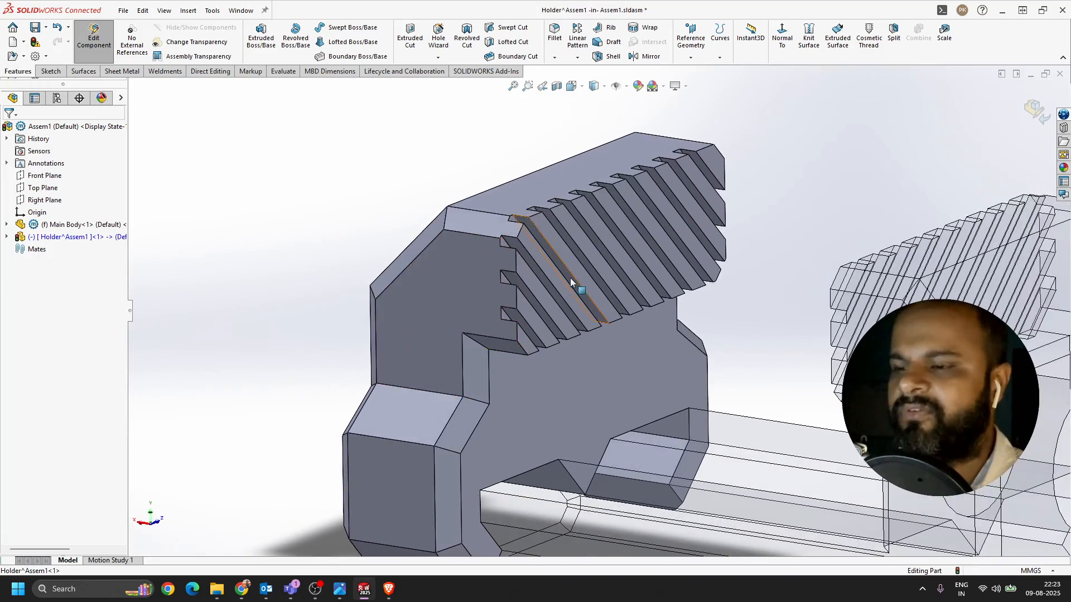
scroll(570, 277, up, 2)
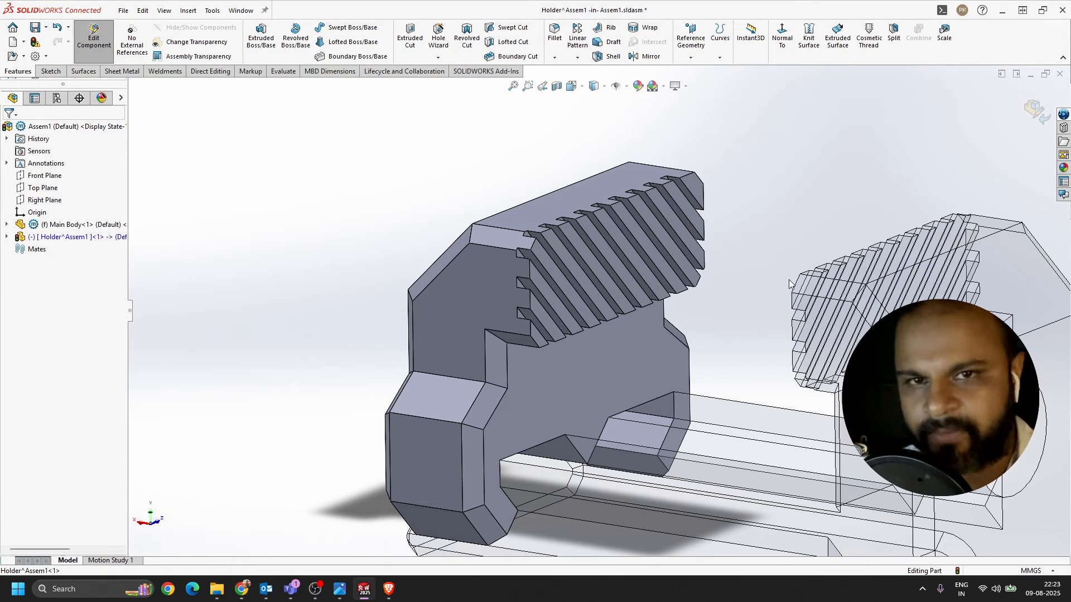
scroll(687, 245, up, 2)
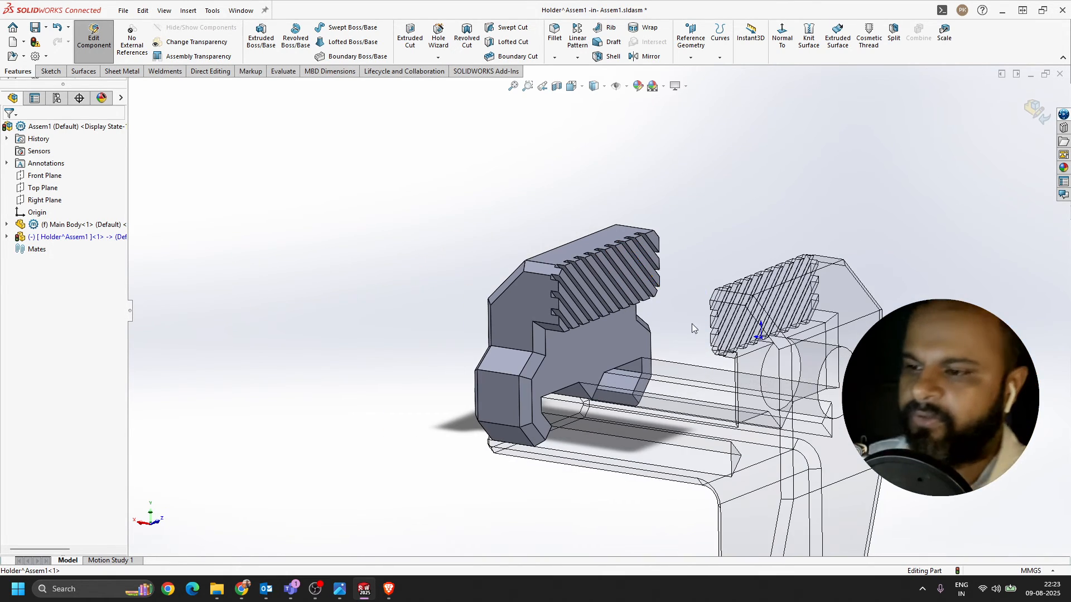
middle_drag(691, 323, 647, 391)
scroll(647, 391, down, 2)
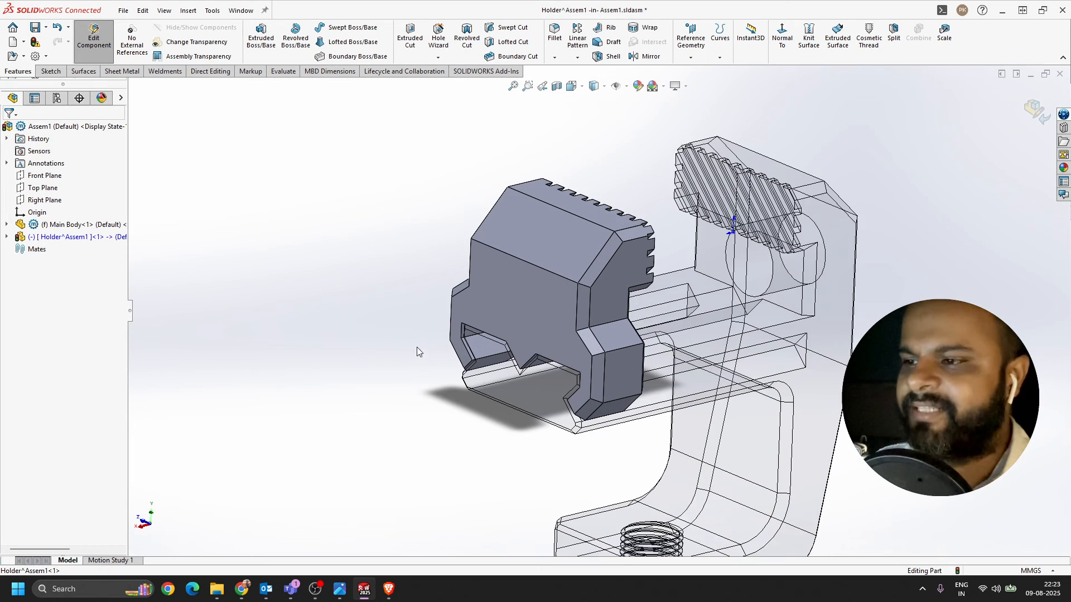
scroll(446, 301, down, 3)
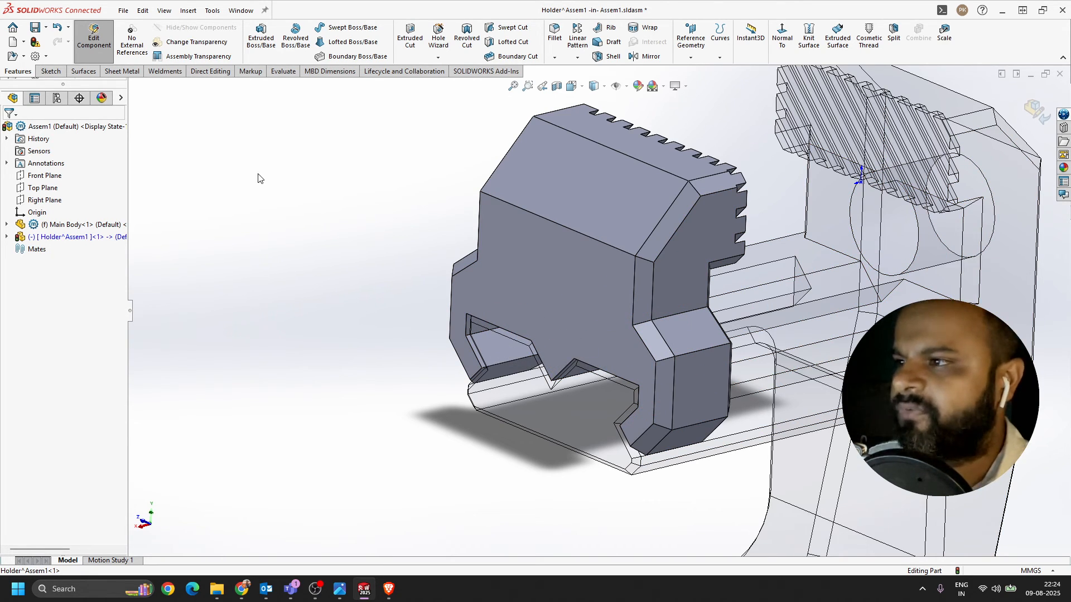
- Start a Hole Wizard hole on the holder's flat outer face and set the display to Hidden Lines Visible
click(438, 58)
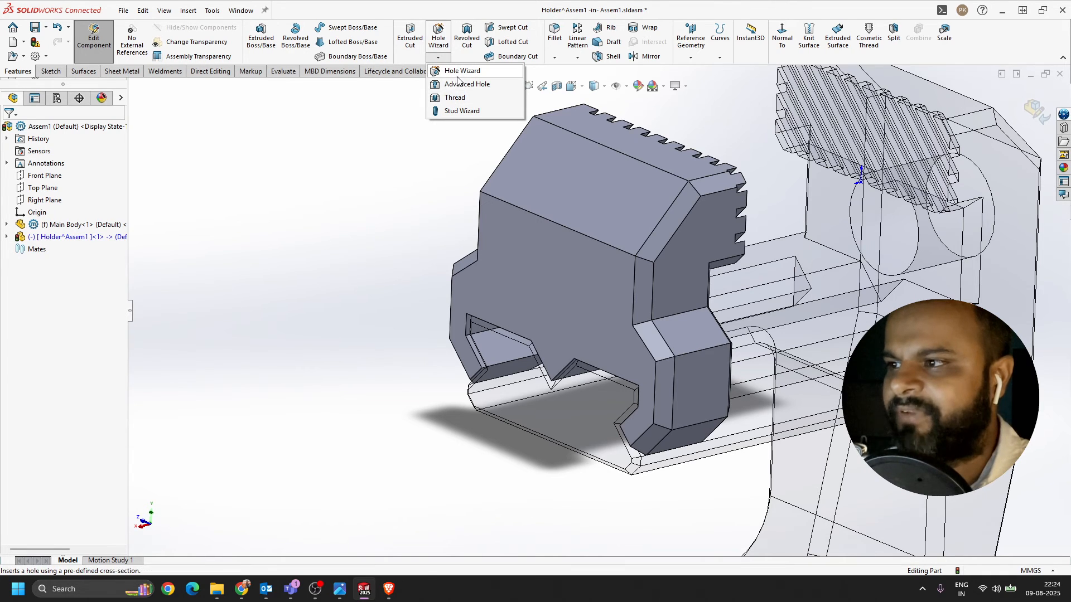
click(458, 73)
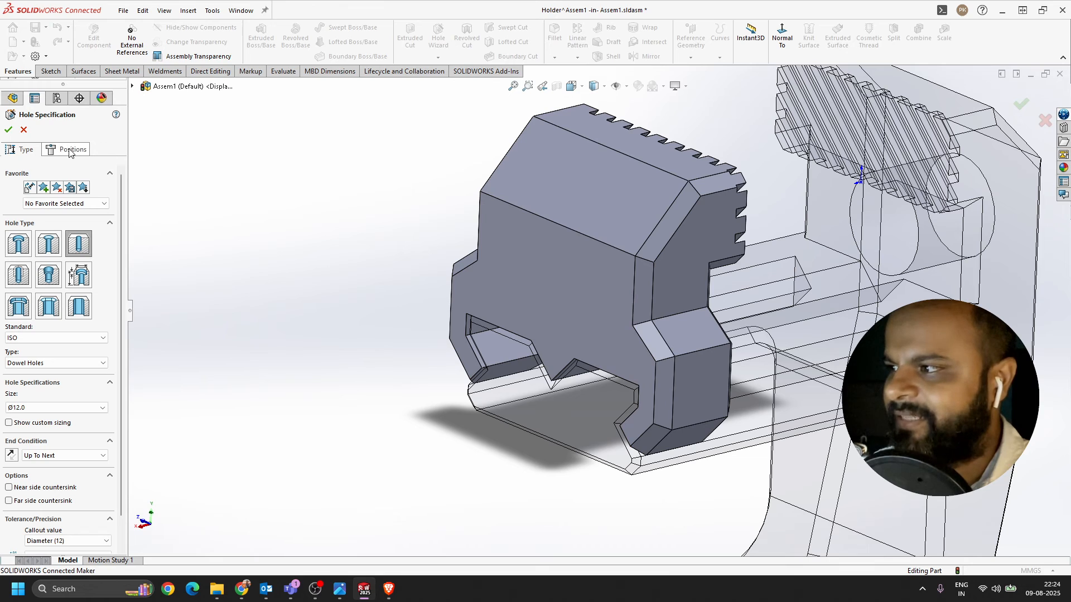
click(69, 151)
click(563, 288)
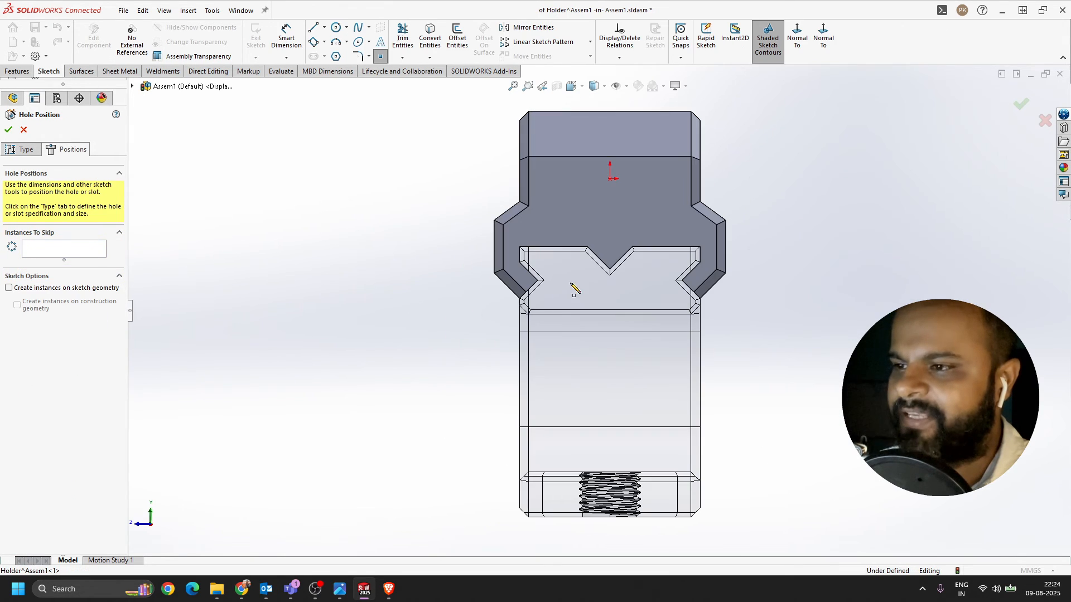
scroll(633, 210, down, 3)
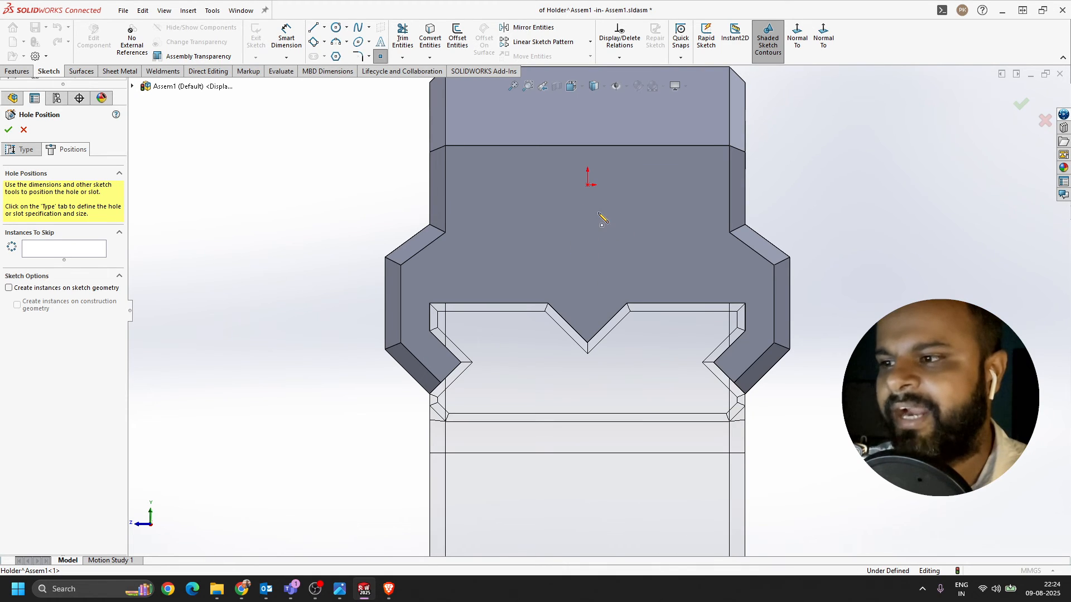
click(599, 88)
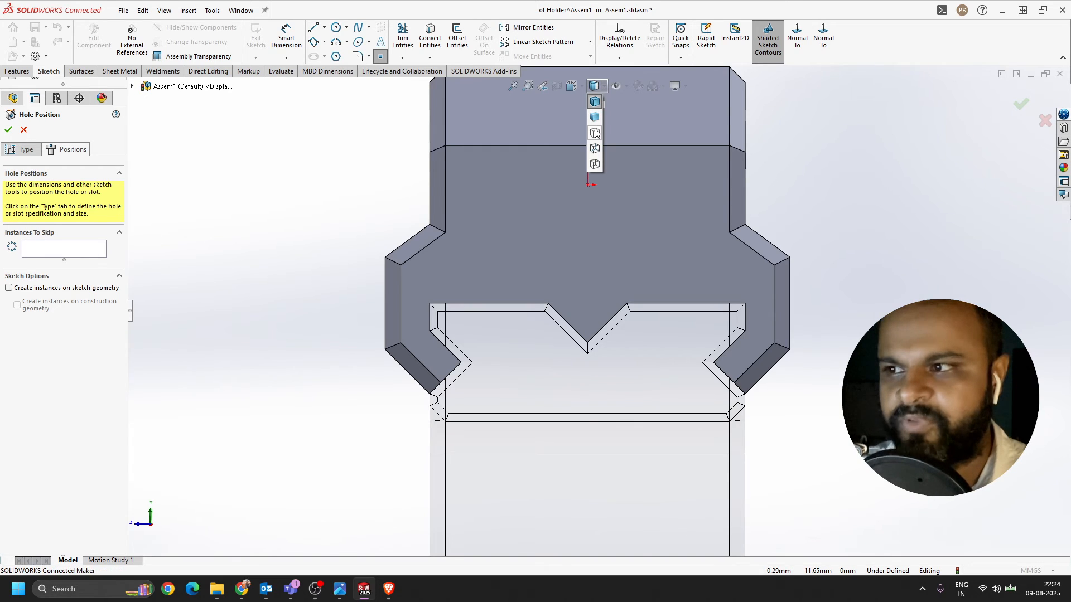
click(595, 150)
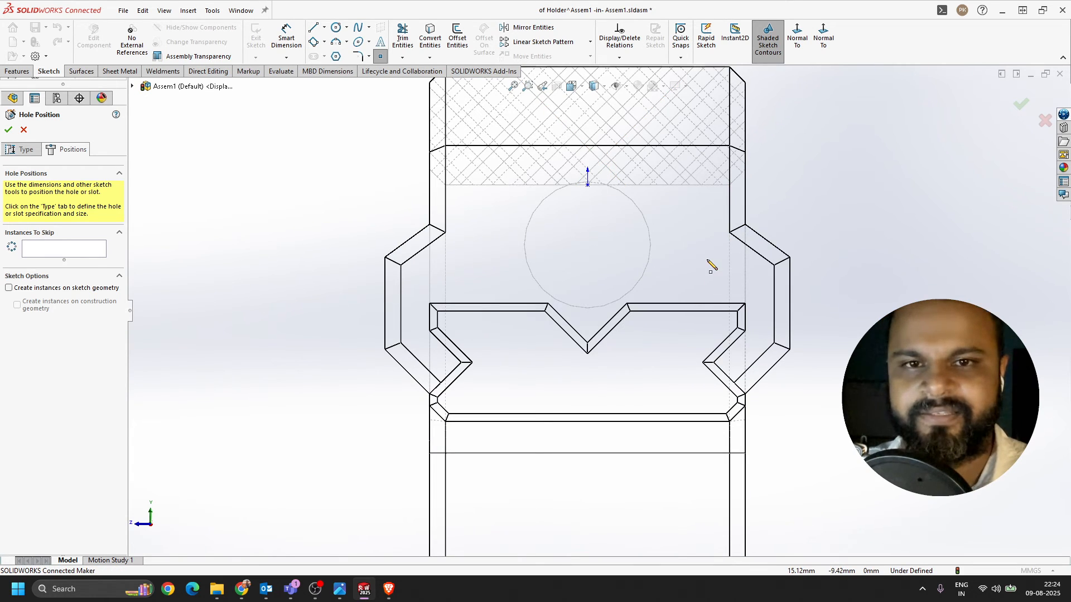
- Try to convert the main body's circular edge into the hole position sketch and use its centre for placement
click(432, 44)
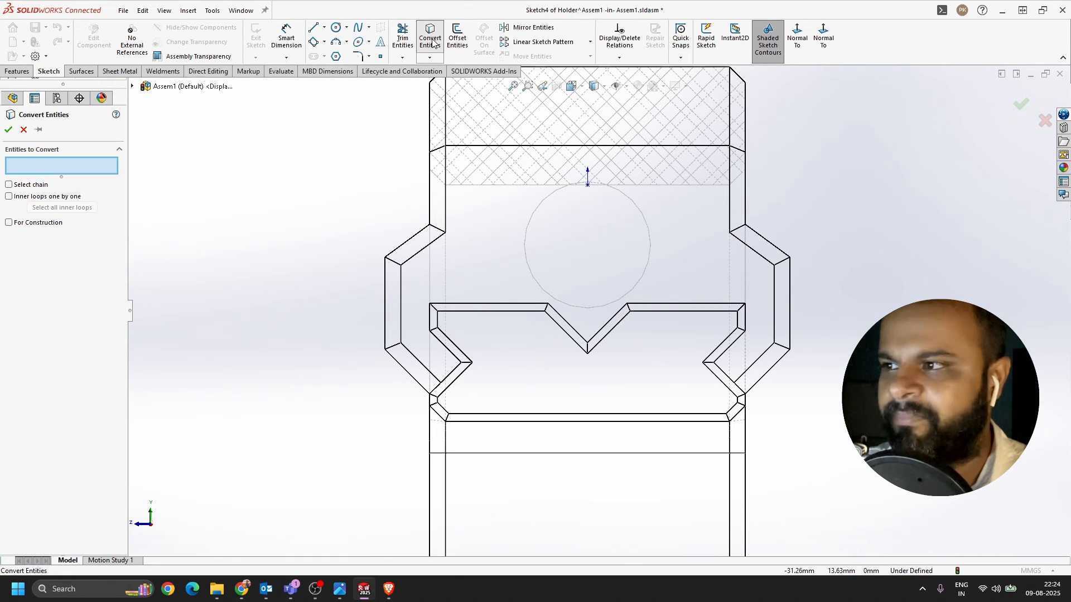
click(649, 265)
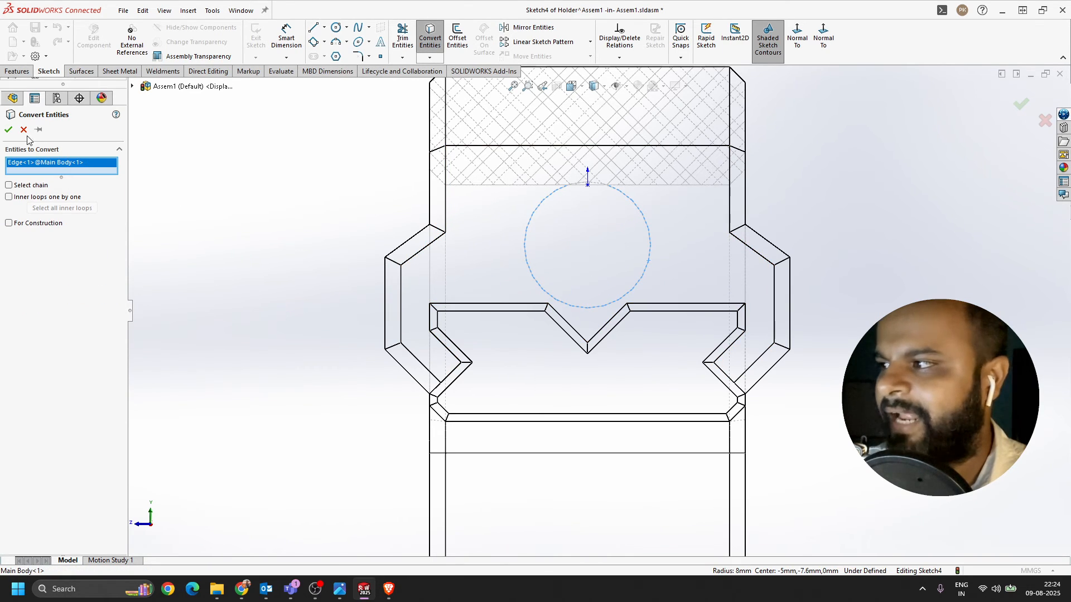
click(8, 129)
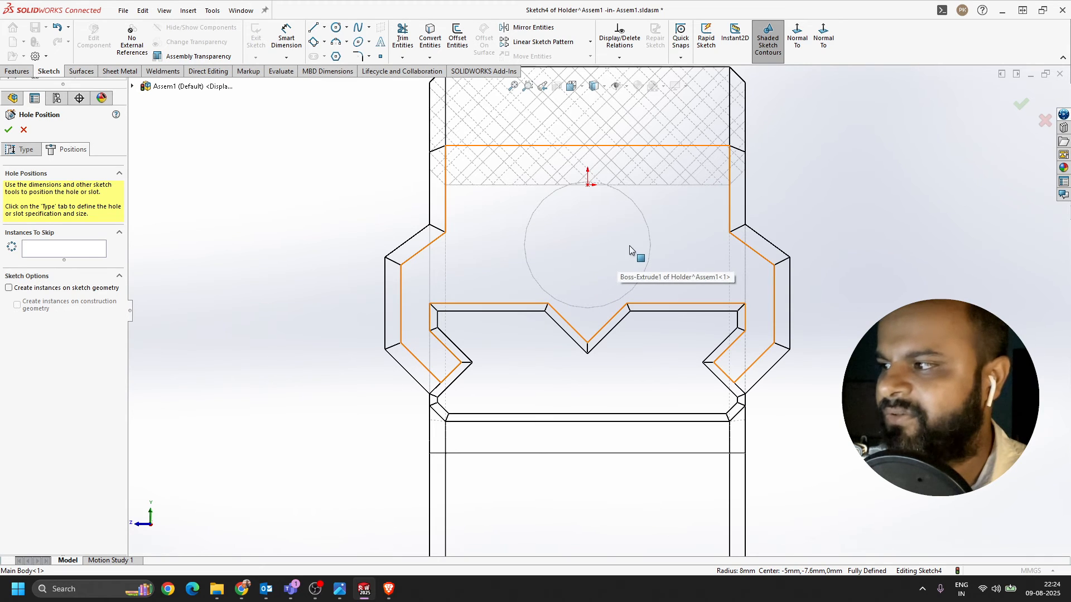
click(588, 246)
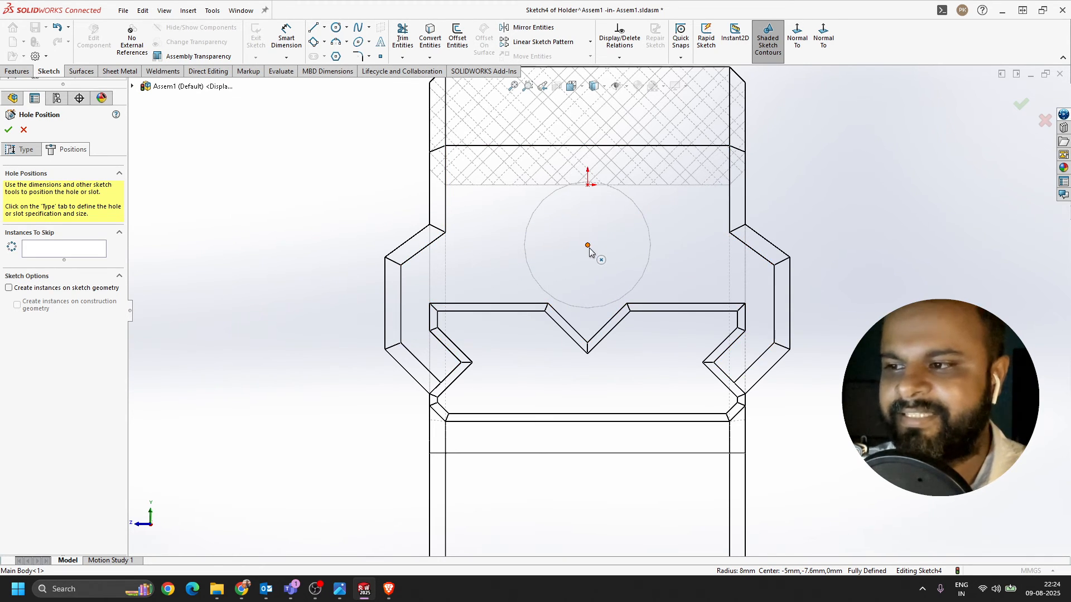
click(56, 250)
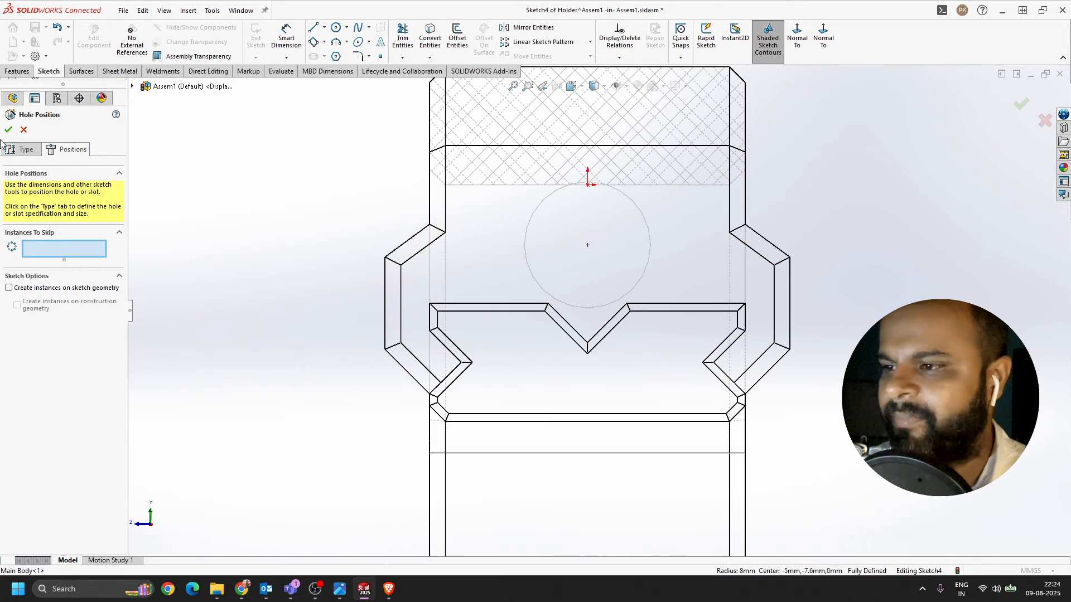
click(23, 150)
click(70, 150)
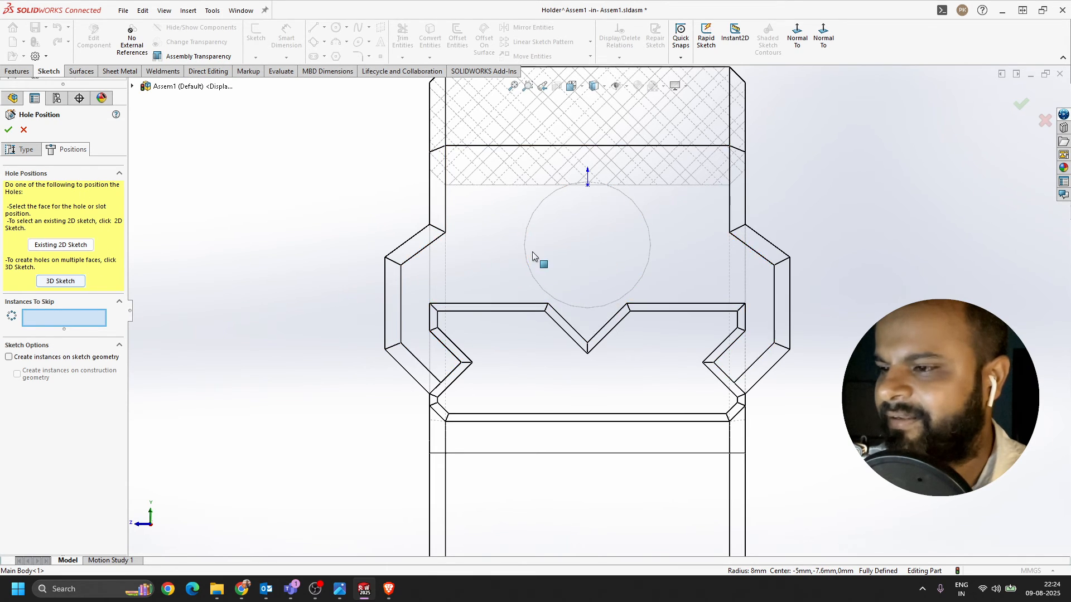
- Place the ISO Ø12 dowel hole, Up To Next, on the holder's outer face concentric with the main body's circle
click(483, 256)
scroll(657, 211, down, 2)
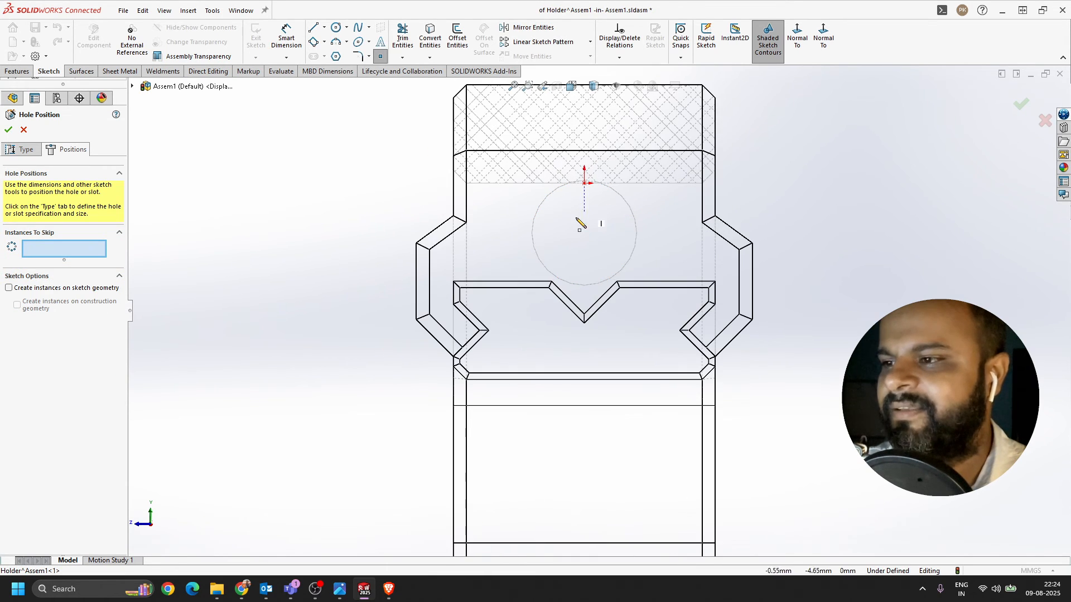
click(584, 233)
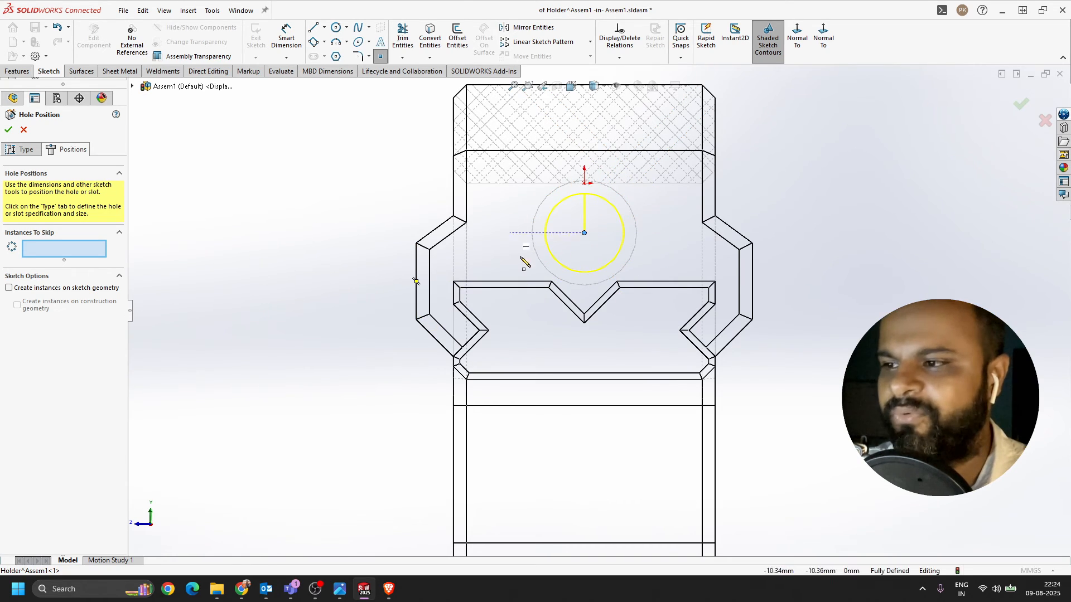
middle_drag(648, 241, 621, 303)
scroll(700, 137, down, 2)
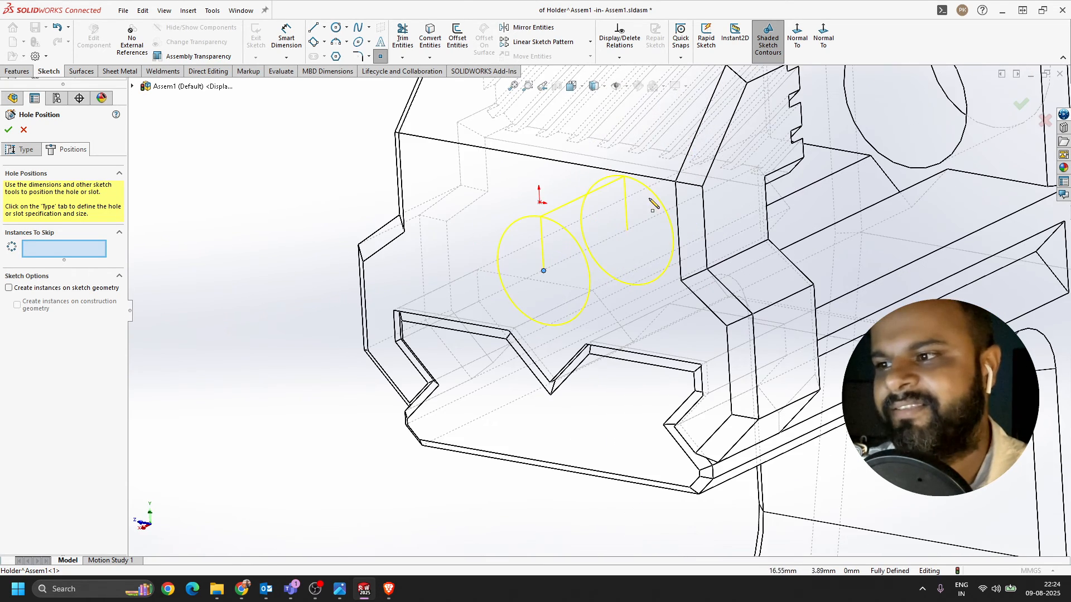
click(25, 150)
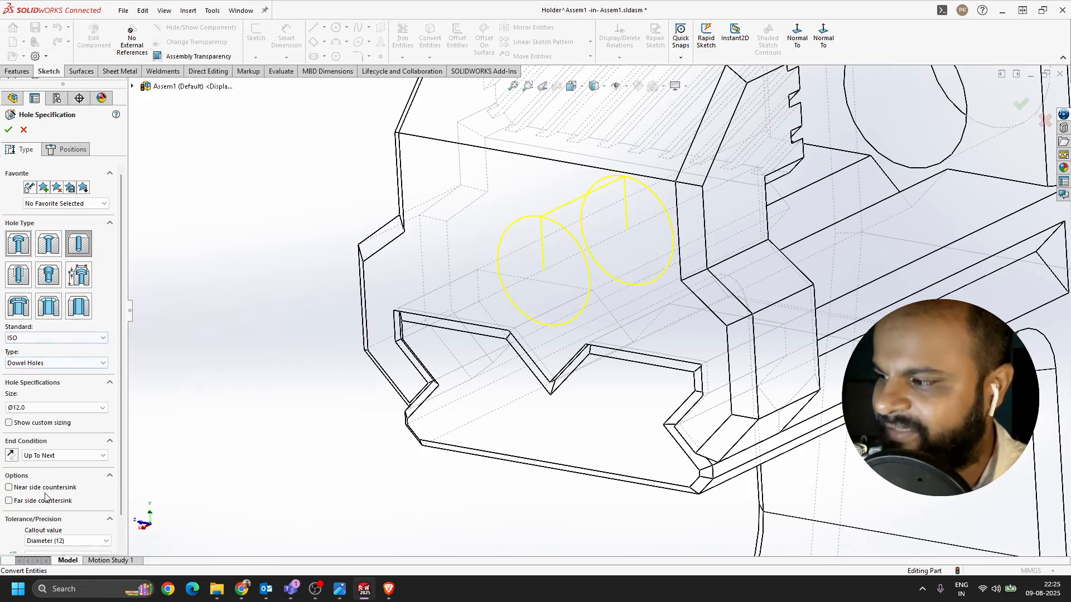
click(7, 129)
mouse_move(561, 278)
middle_down()
mouse_move(550, 490)
mouse_move(431, 312)
mouse_move(540, 292)
mouse_move(560, 301)
middle_up()
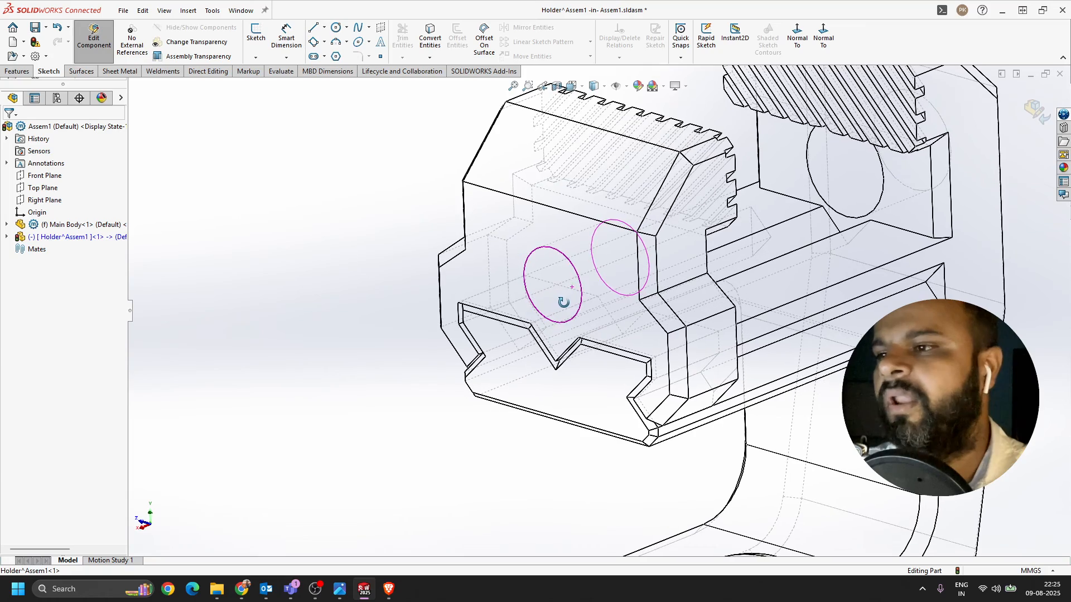
- Return the display to Shaded With Edges and inspect the through hole in the holder from the front and at an angle
click(602, 87)
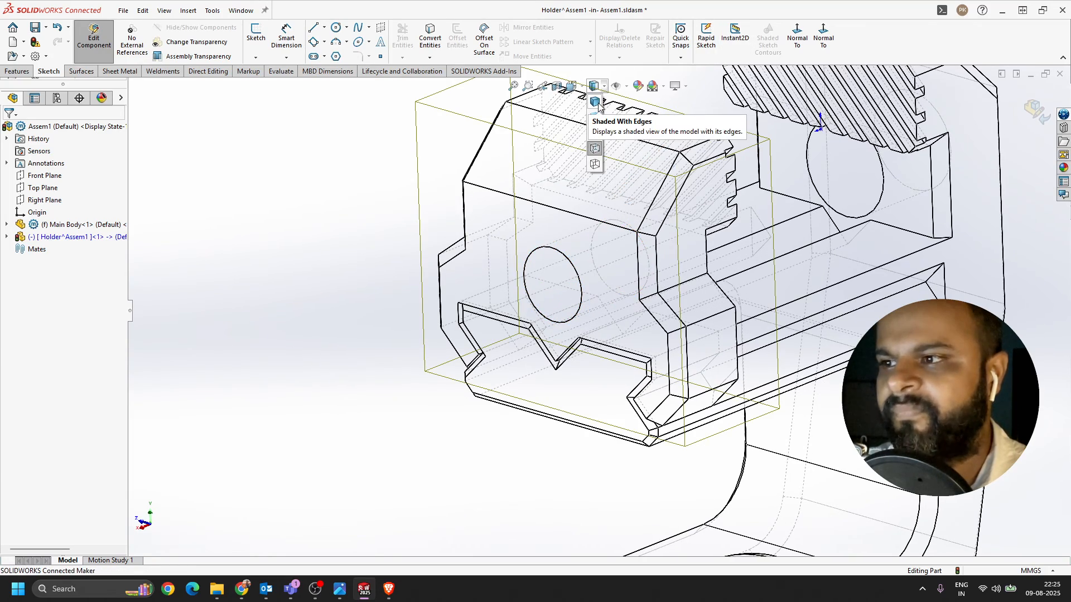
click(595, 102)
mouse_move(591, 246)
middle_down()
mouse_move(580, 236)
mouse_move(596, 262)
mouse_move(700, 229)
mouse_move(715, 250)
middle_up()
scroll(701, 284, down, 3)
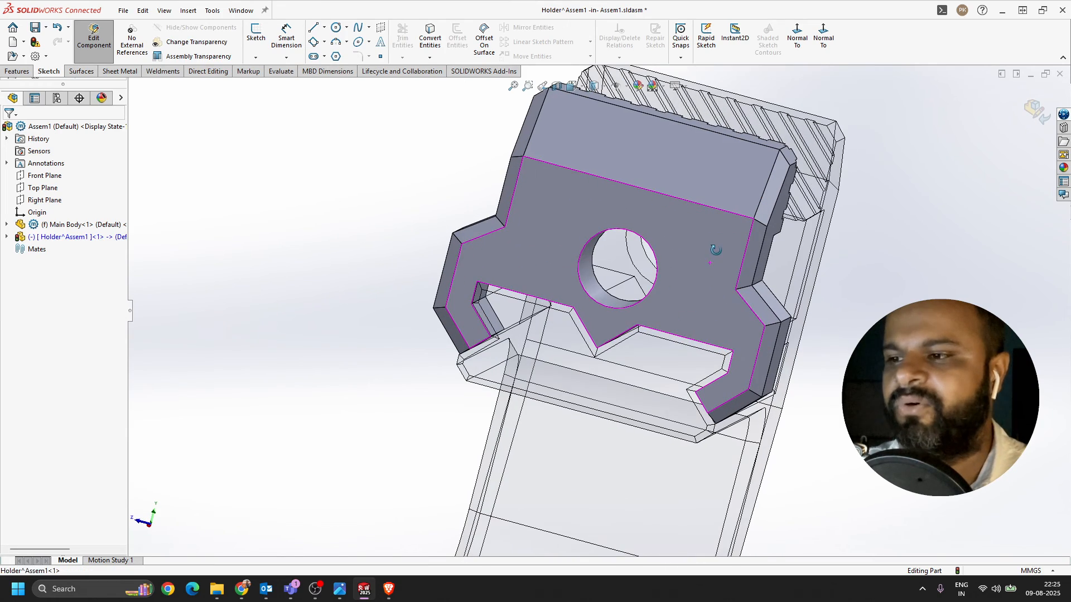
click(797, 36)
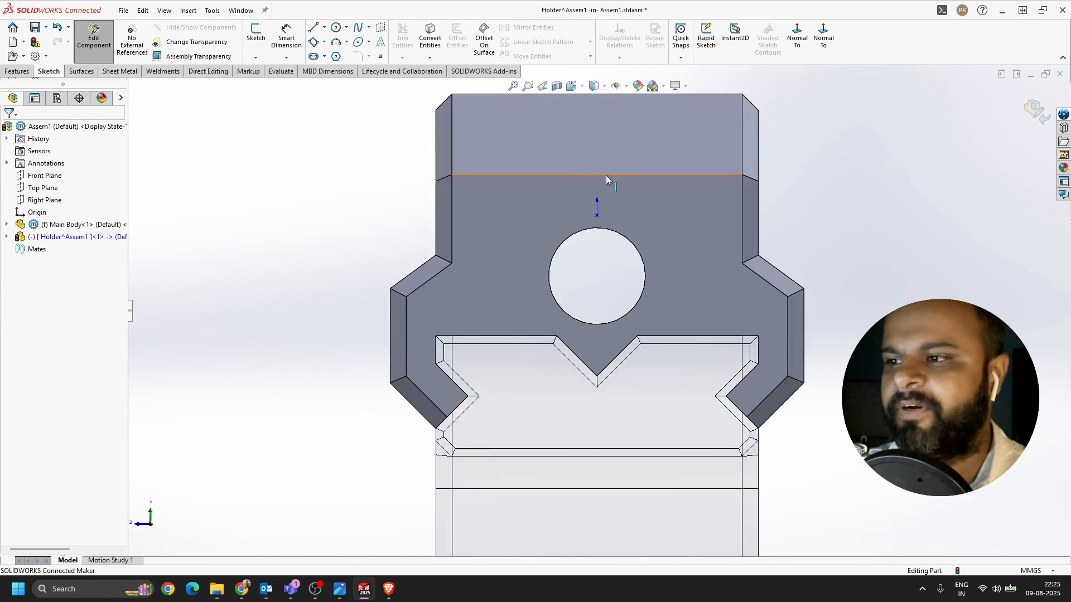
scroll(606, 175, down, 2)
scroll(636, 279, up, 1)
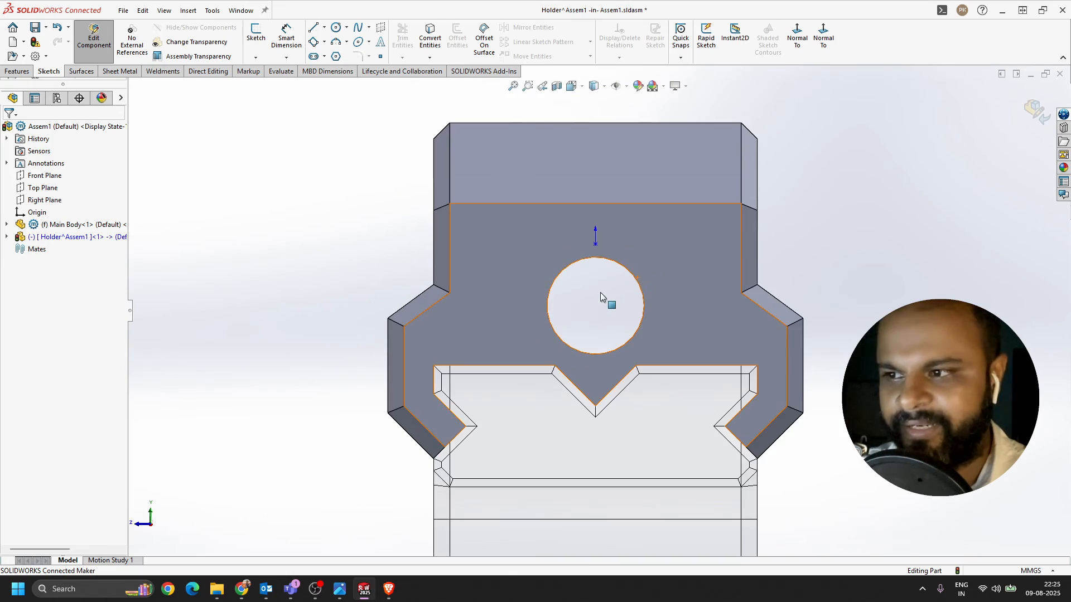
scroll(598, 293, down, 3)
scroll(641, 255, up, 3)
middle_drag(659, 283, 561, 314)
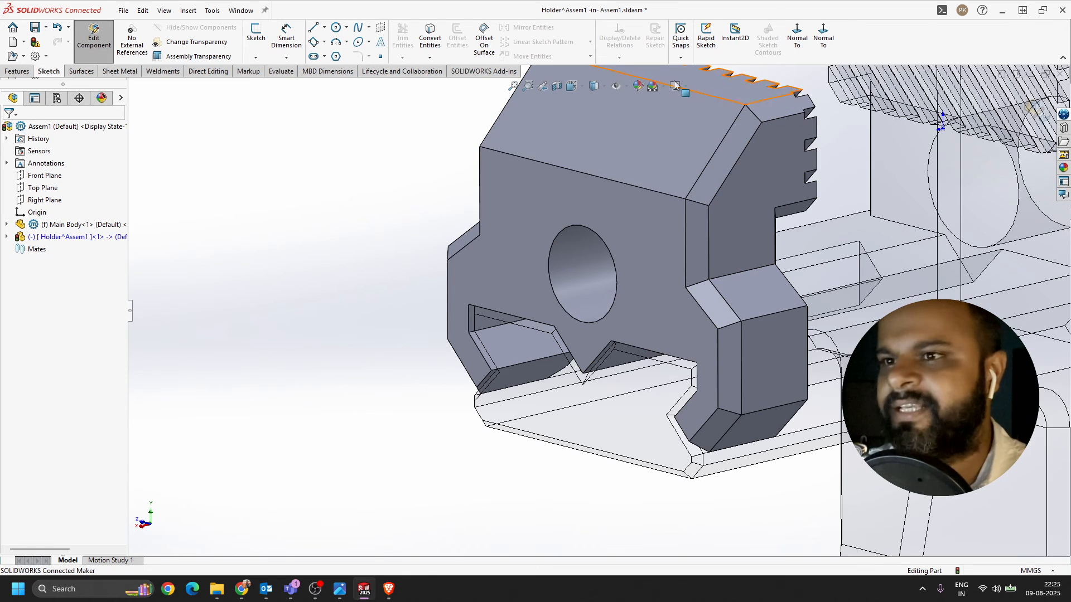
click(18, 71)
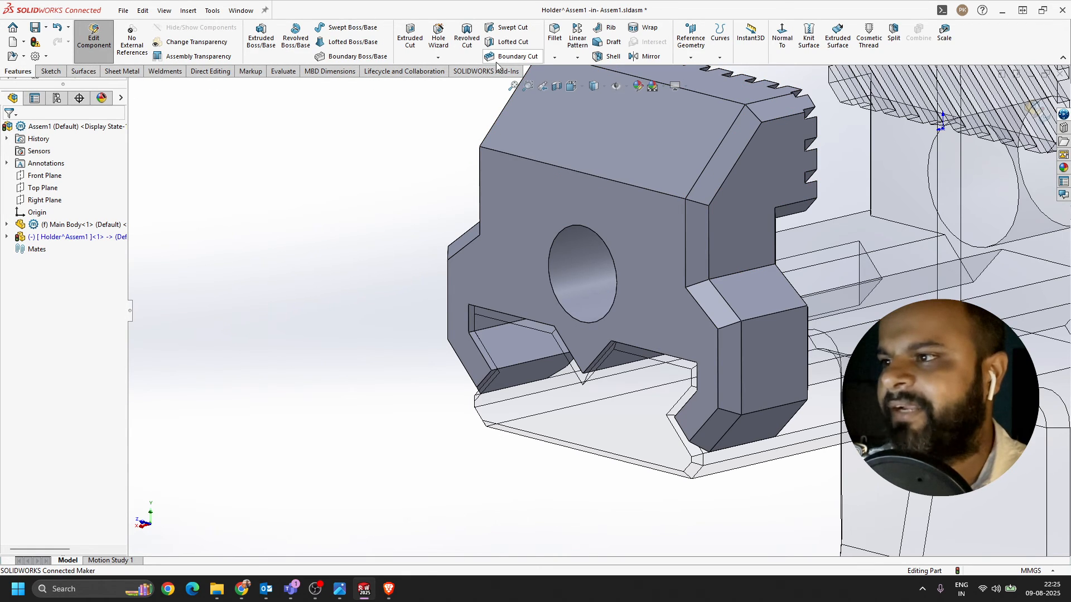
- Start a Thread feature on the circular edge of the hole in the holder's outer face and check its preview from both ends
click(438, 58)
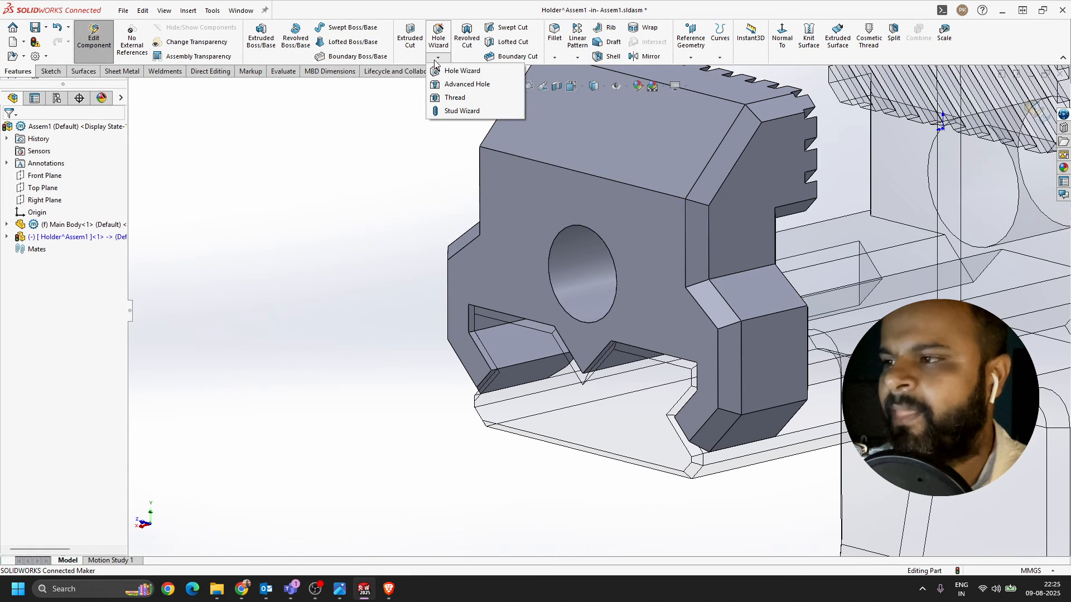
click(455, 99)
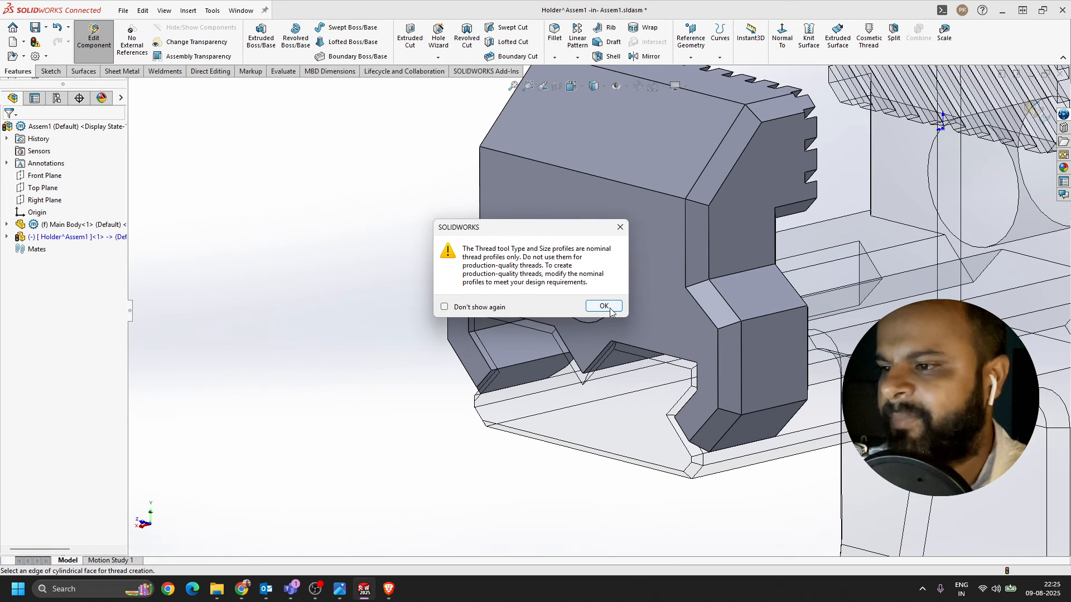
click(604, 306)
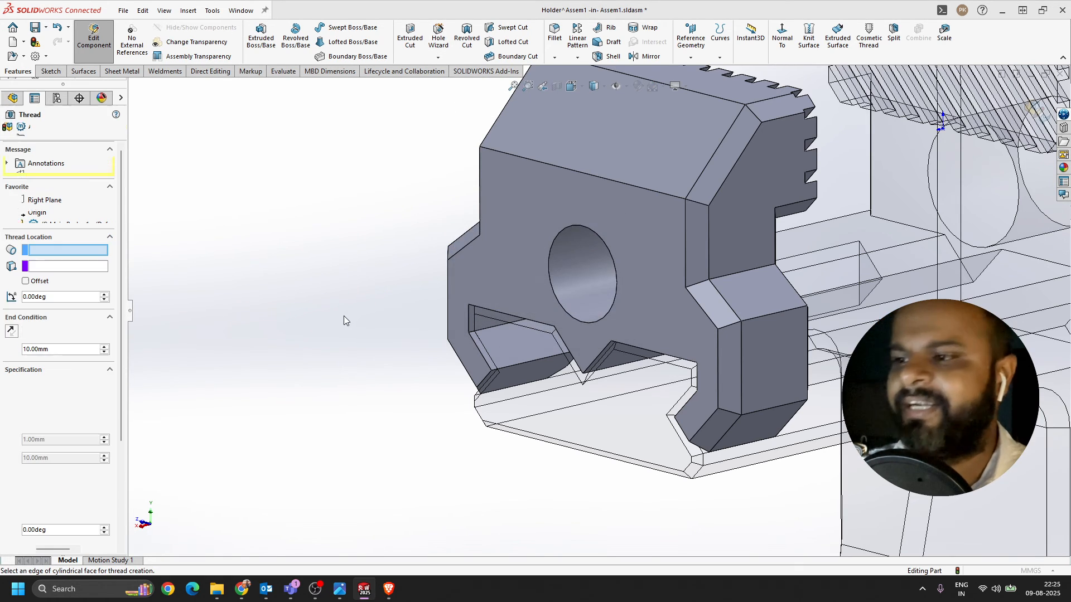
click(568, 277)
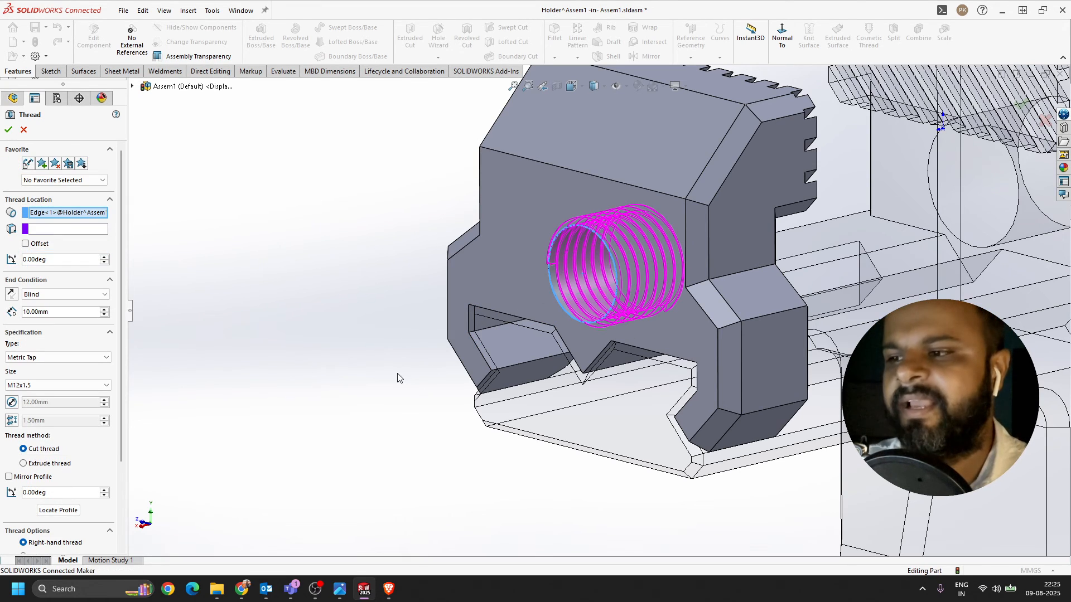
middle_drag(397, 378, 478, 380)
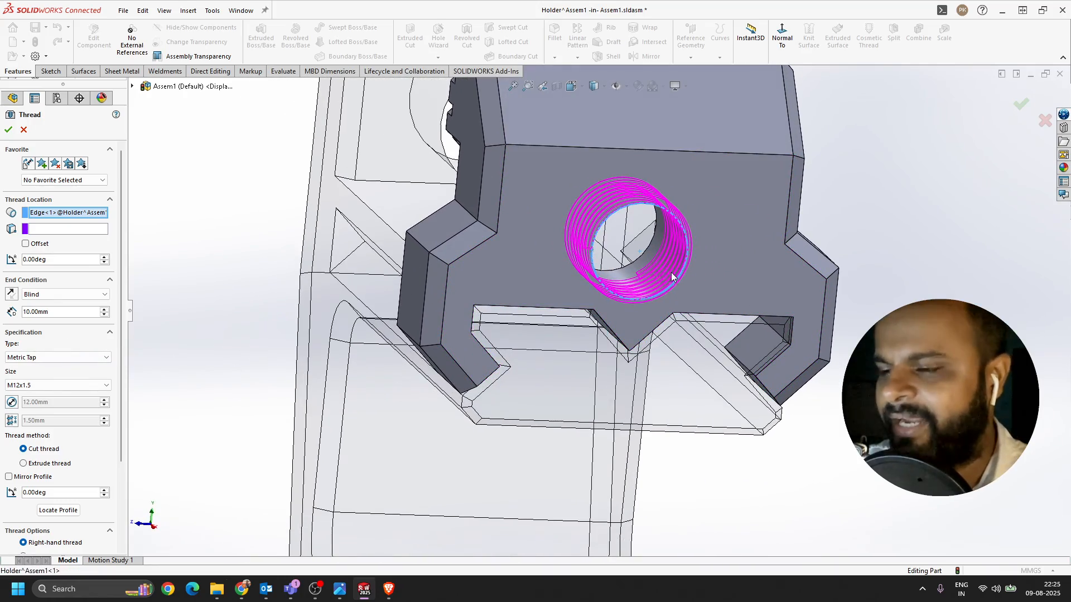
middle_drag(720, 285, 627, 282)
scroll(627, 282, down, 3)
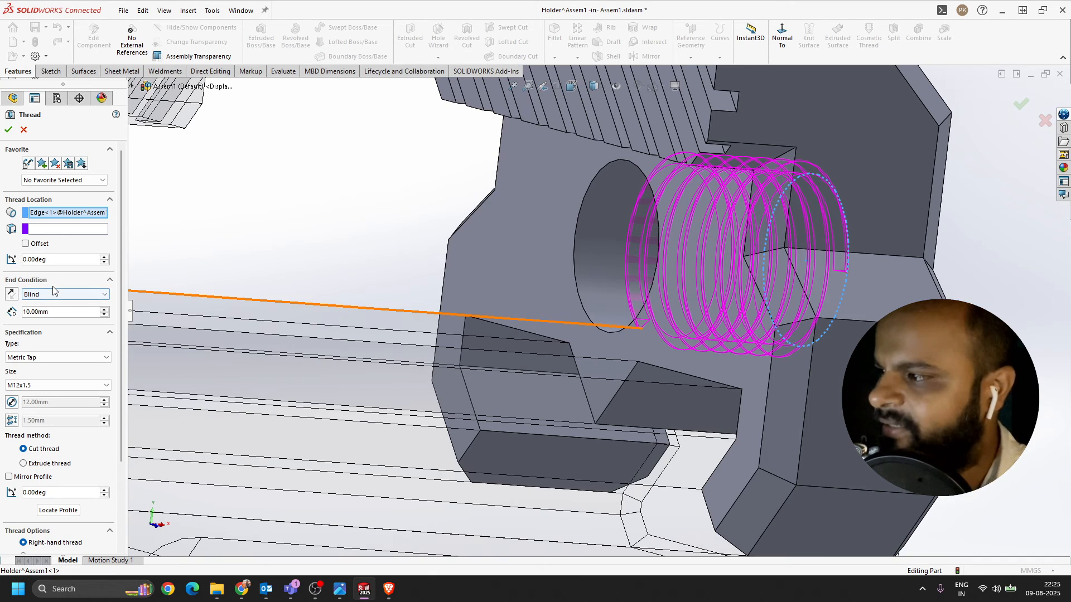
- Try reversing the thread direction, restore it into the hole, keep the end condition Blind, and set the depth to 15 mm
click(11, 297)
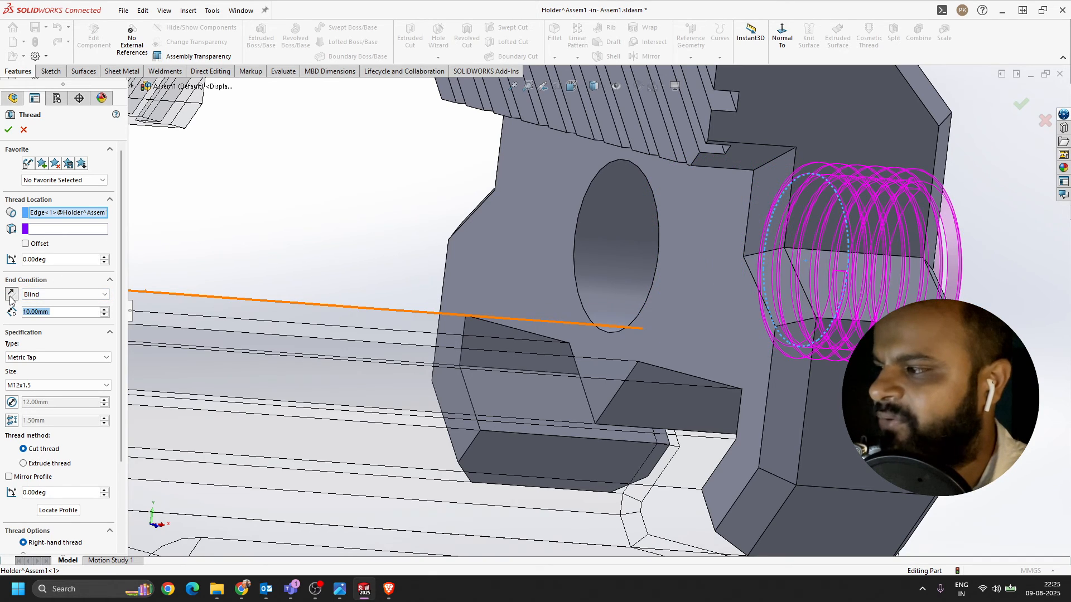
click(11, 297)
click(43, 295)
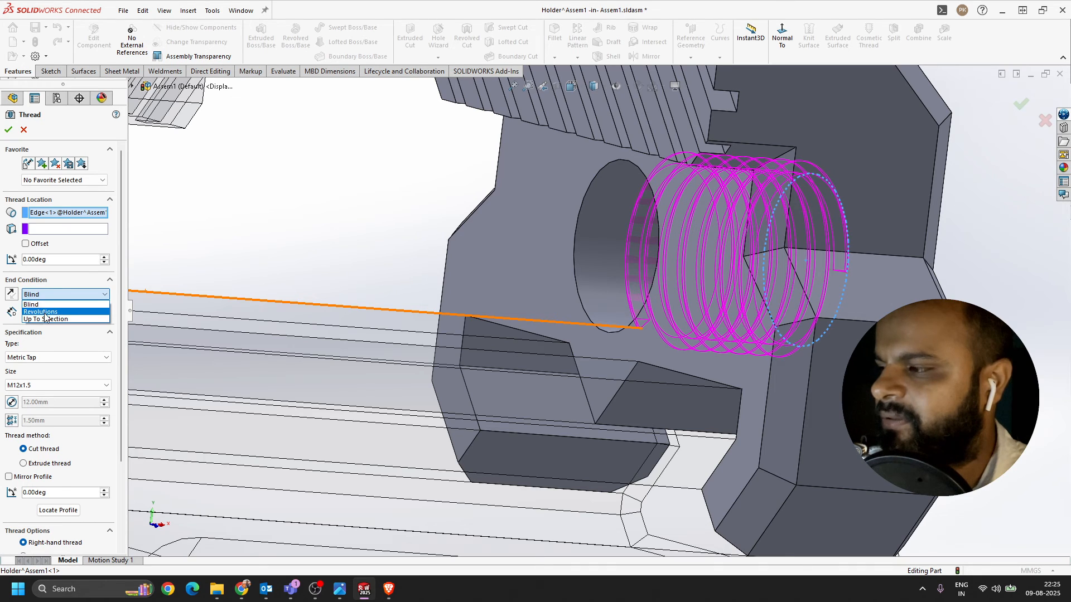
click(45, 304)
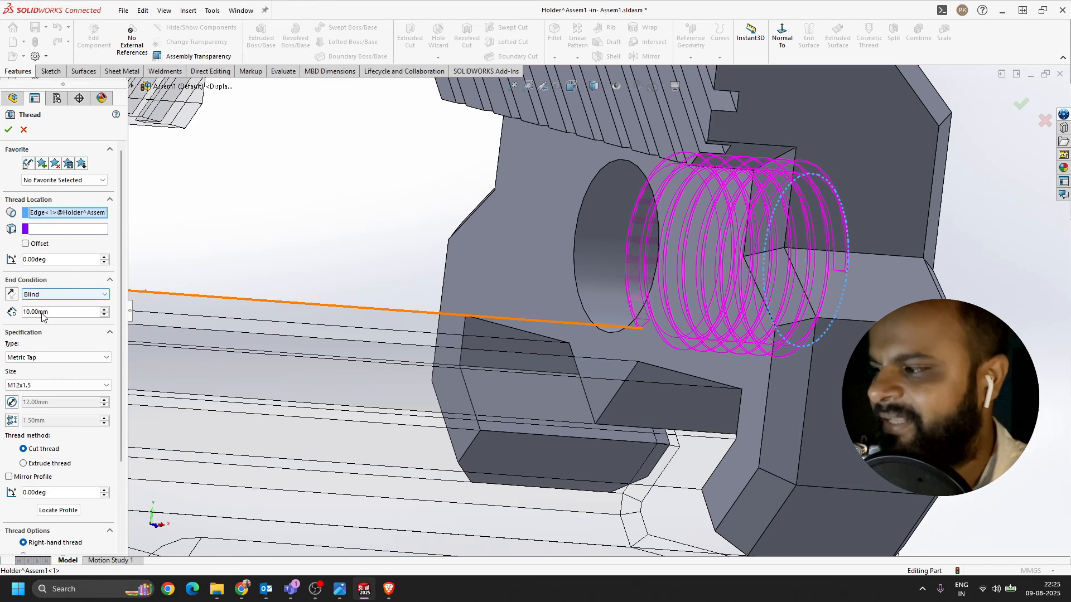
drag(50, 312, 26, 312)
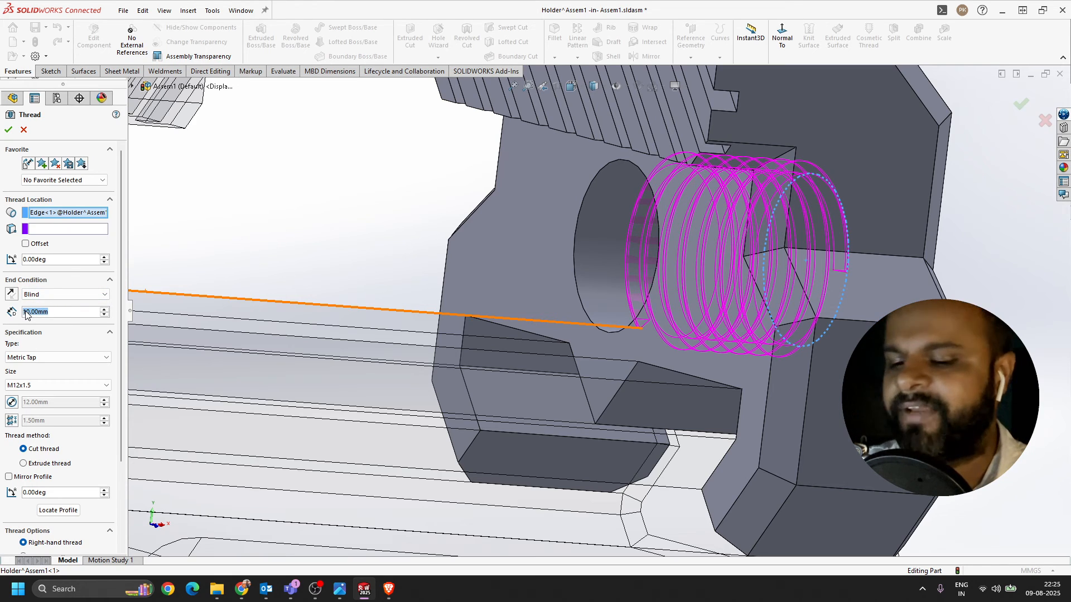
text(15)
key(Return)
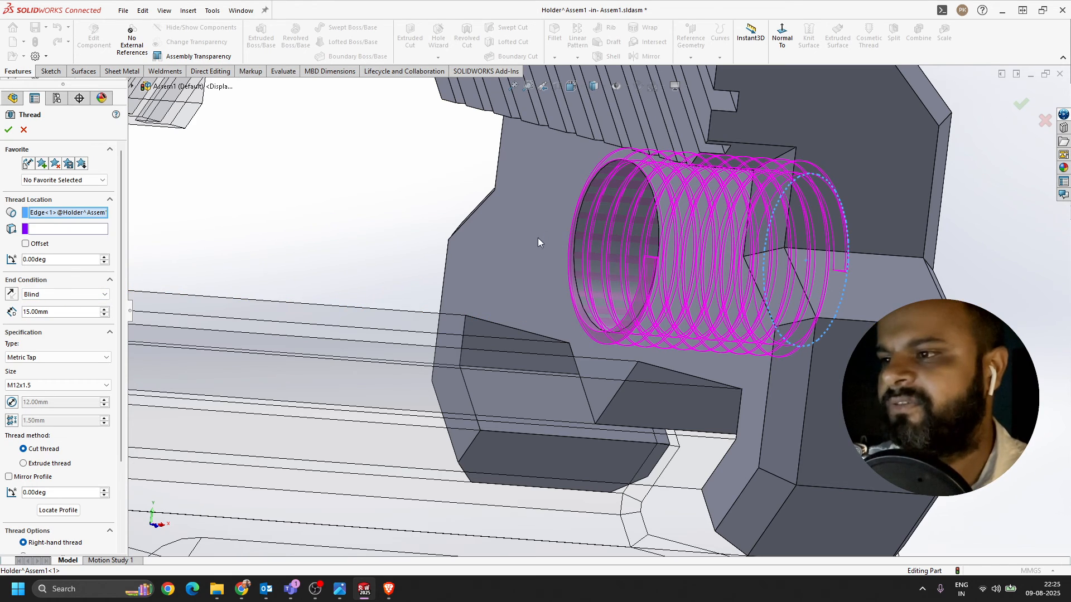
- Set the blind thread depth to 16 mm, check its run-out past the far face, and complete the M12x1.5 Metric Tap cut thread
mouse_move(539, 240)
middle_down()
mouse_move(519, 218)
mouse_move(530, 230)
middle_up()
drag(50, 311, 19, 309)
text(16)
click(323, 212)
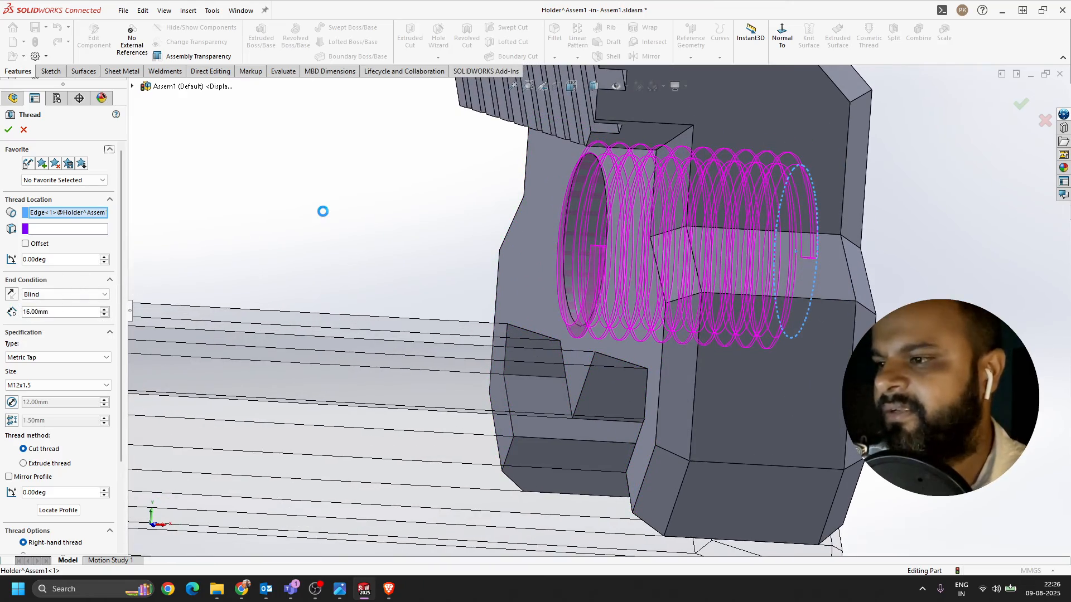
middle_drag(577, 254, 576, 251)
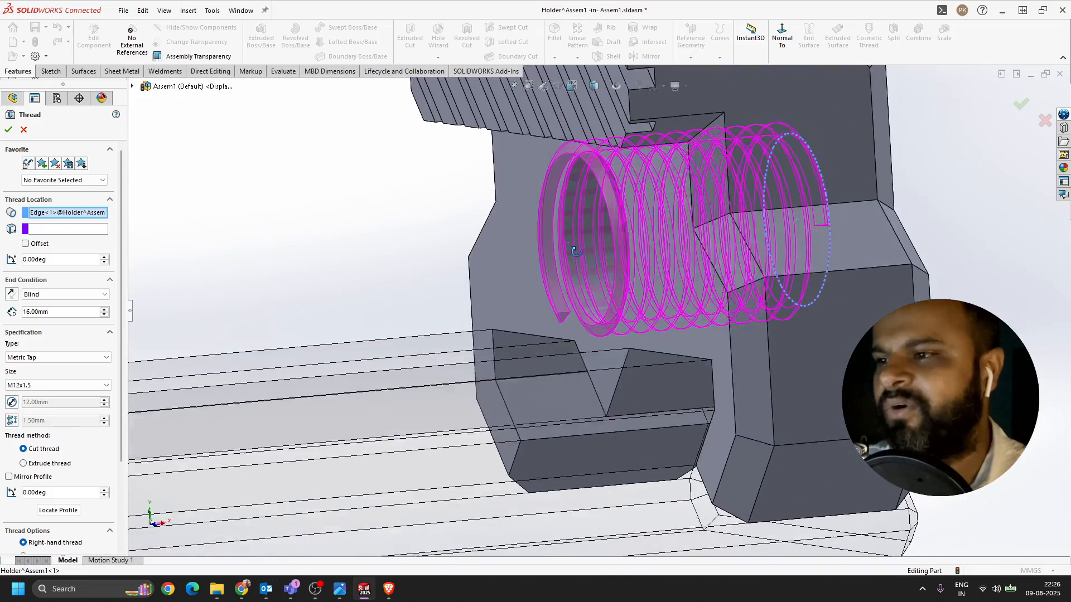
scroll(575, 259, down, 10)
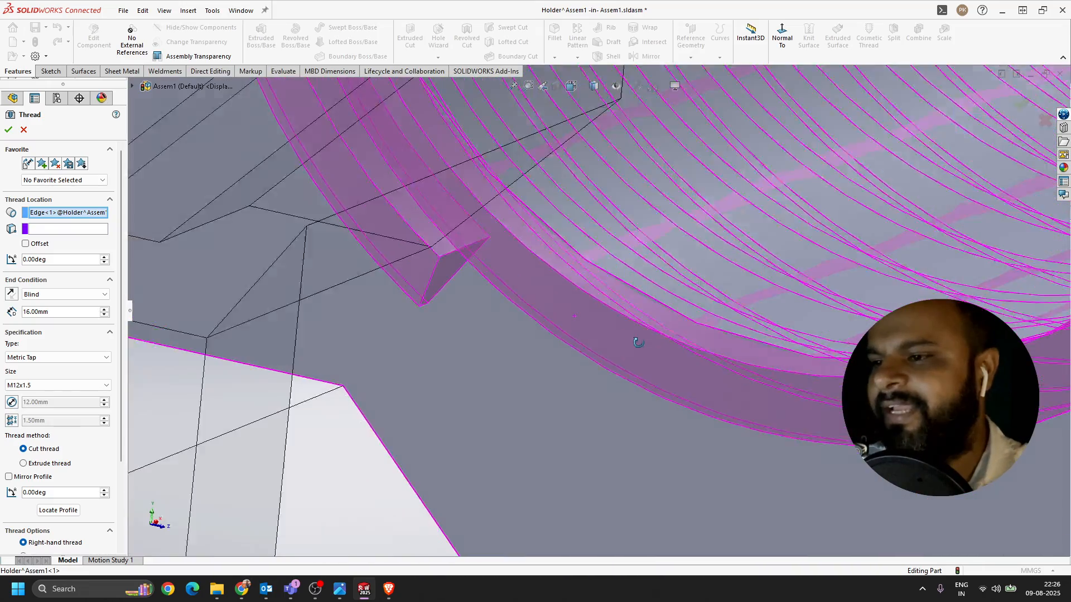
middle_drag(637, 342, 740, 344)
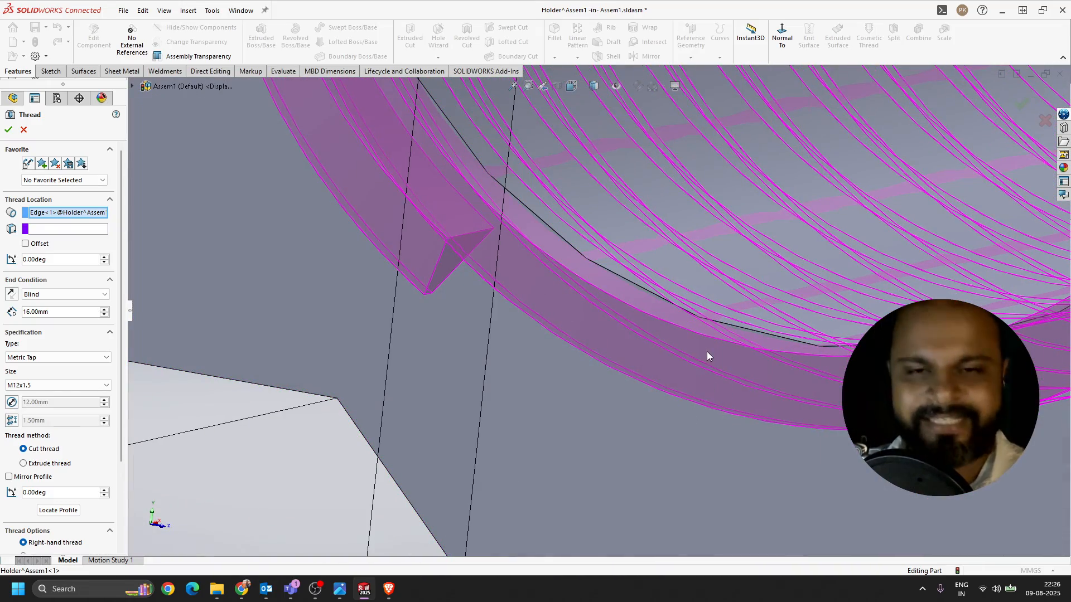
scroll(743, 309, up, 8)
scroll(673, 272, down, 5)
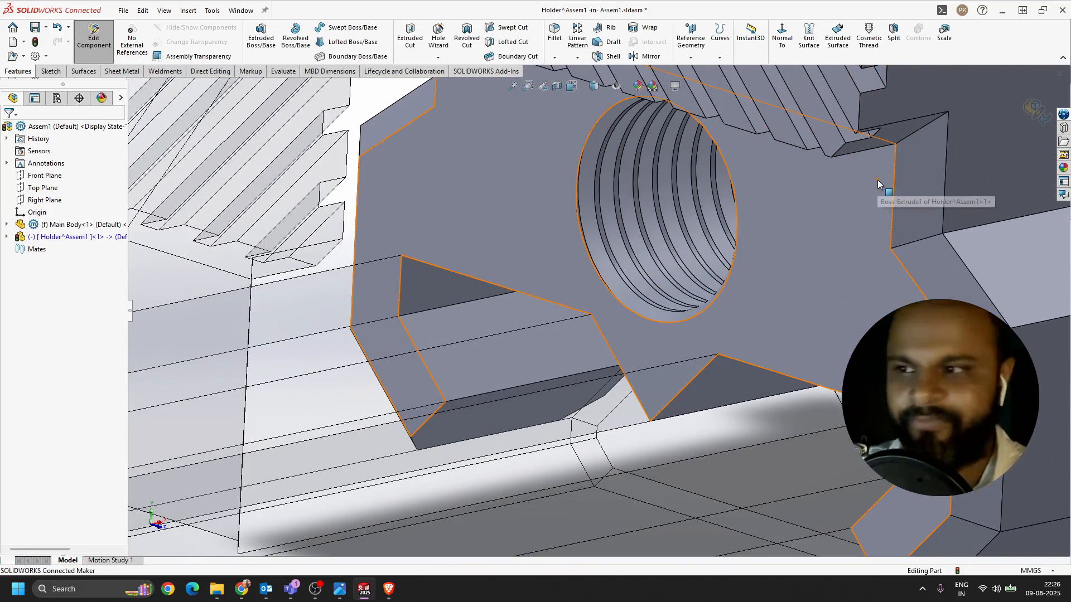
- Inspect the threaded hole in the holder, finish editing the part, and return to the assembly
scroll(878, 181, up, 4)
middle_drag(811, 246, 704, 272)
scroll(695, 276, up, 2)
scroll(658, 269, up, 3)
middle_drag(638, 255, 653, 258)
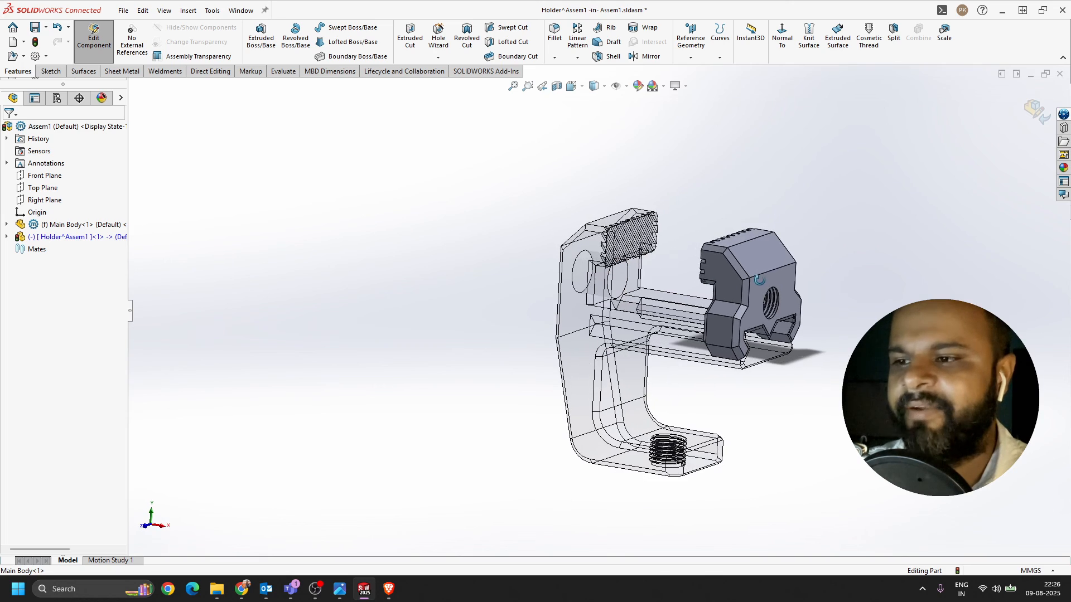
scroll(756, 314, down, 5)
middle_drag(685, 300, 671, 304)
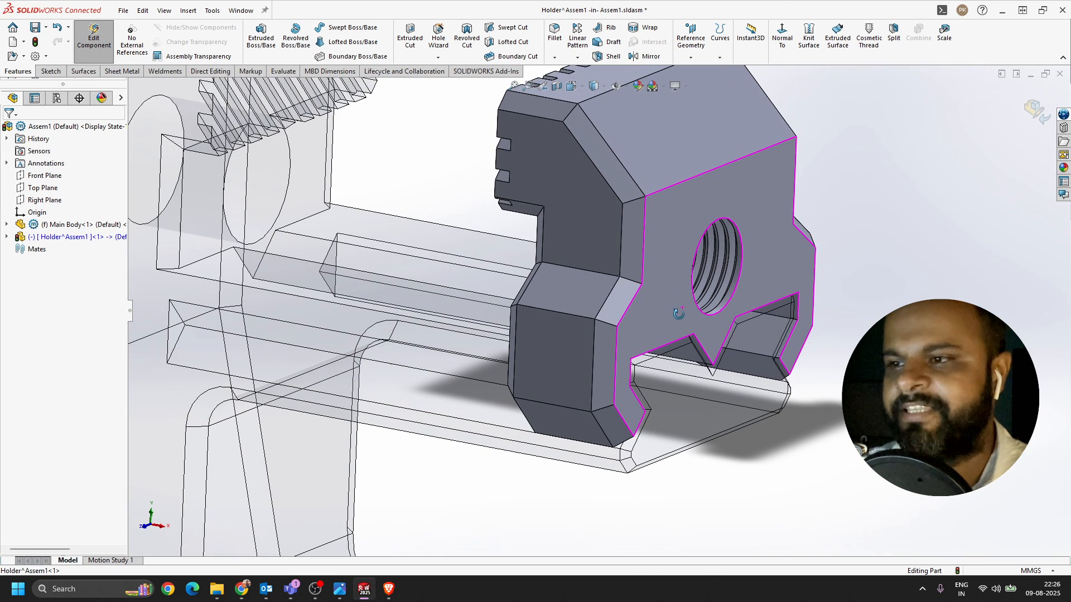
click(1034, 109)
scroll(915, 172, up, 4)
scroll(422, 291, down, 3)
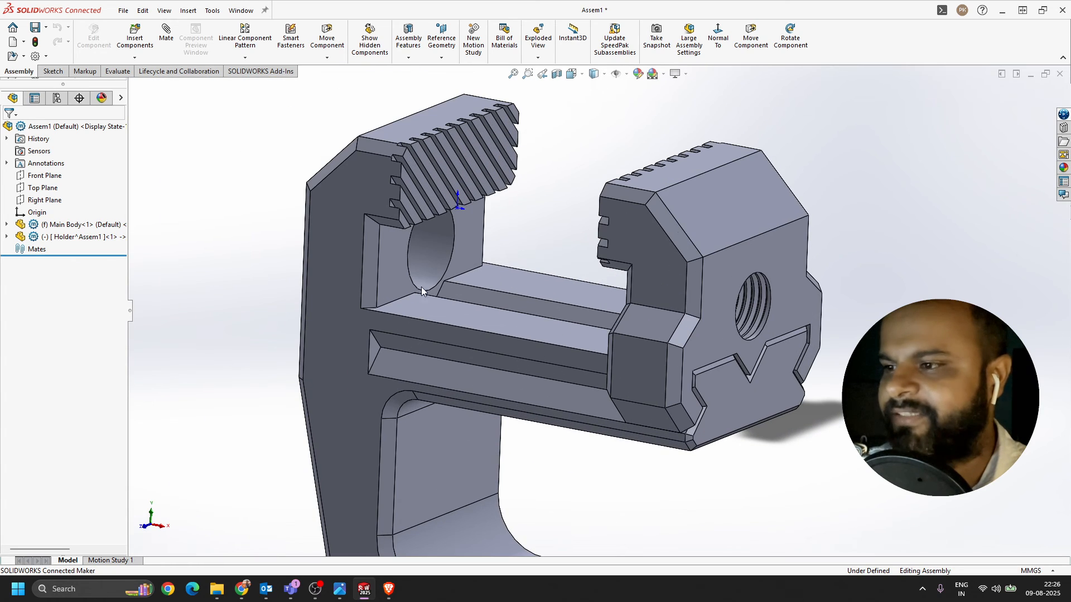
- Highlight the main body and the holder in turn and examine how they fit together in the assembly
click(67, 225)
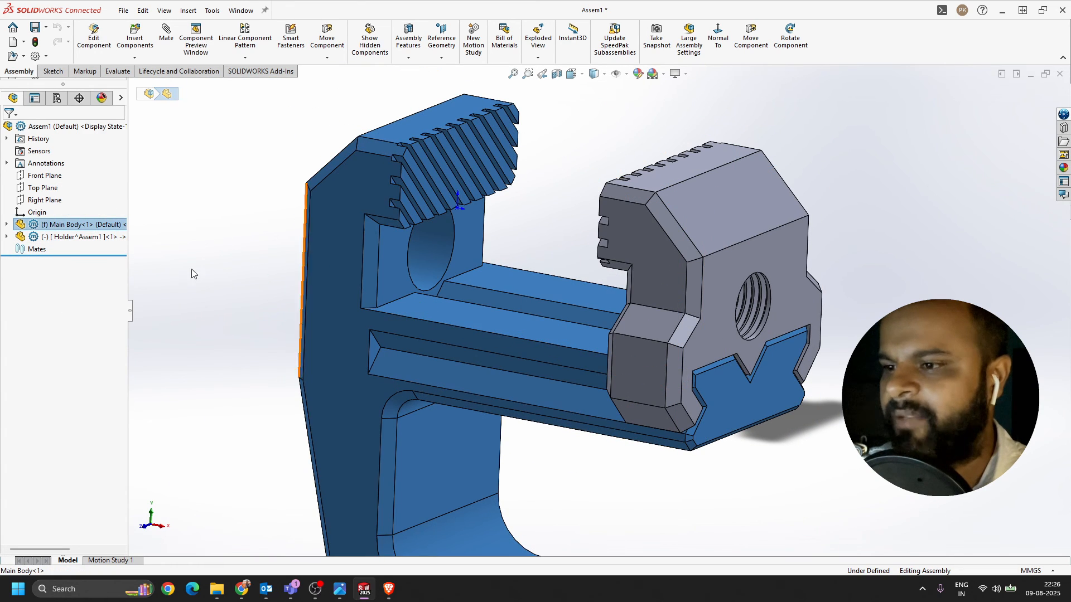
click(75, 237)
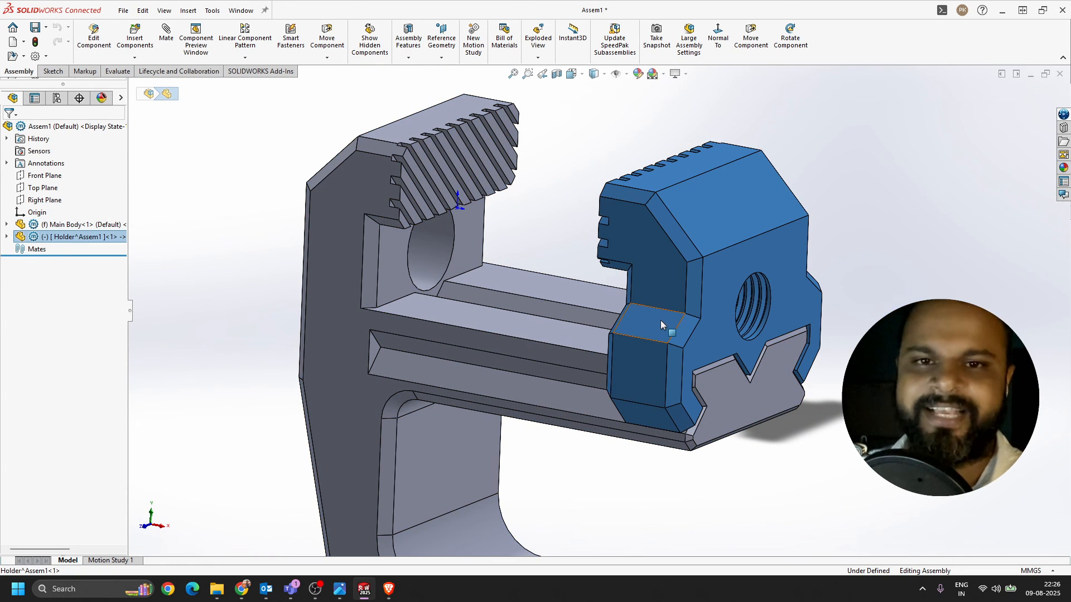
scroll(814, 366, up, 4)
scroll(600, 440, down, 5)
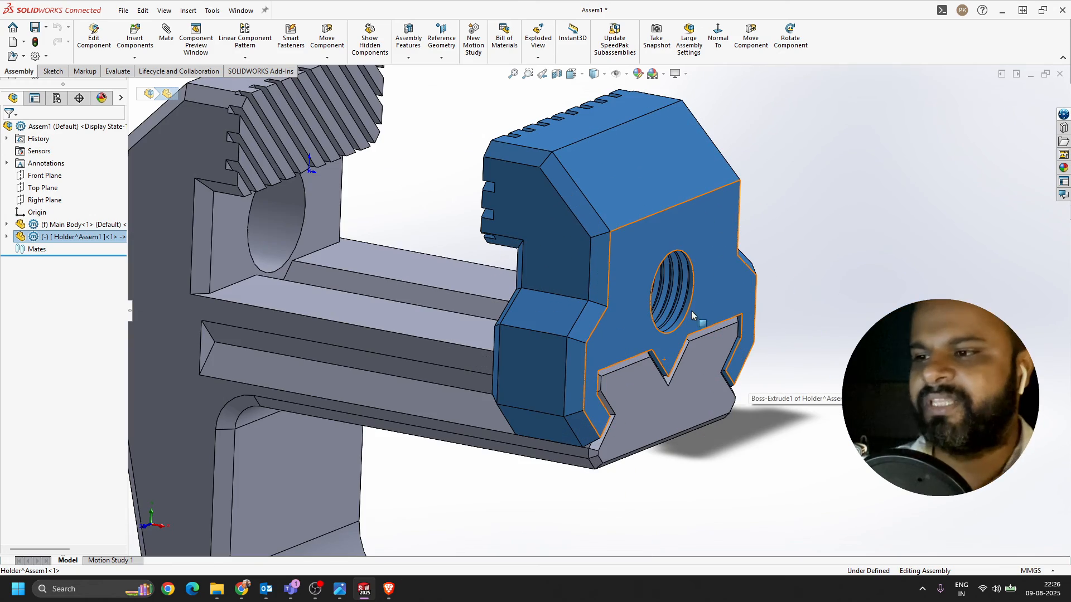
mouse_move(716, 334)
middle_down()
mouse_move(518, 318)
mouse_move(704, 320)
mouse_move(732, 346)
middle_up()
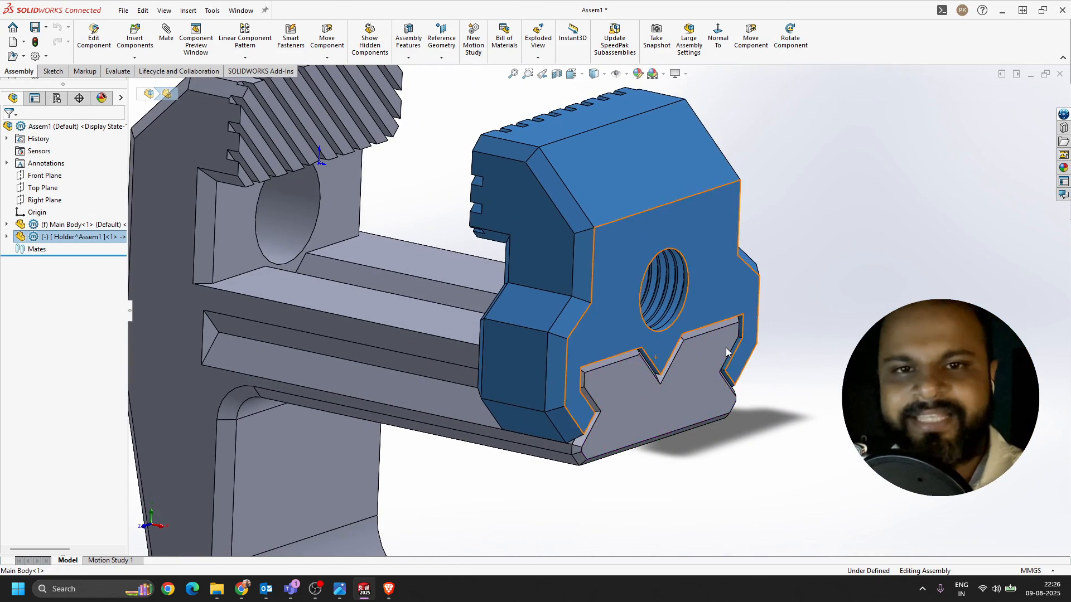
scroll(733, 346, up, 2)
scroll(471, 287, down, 4)
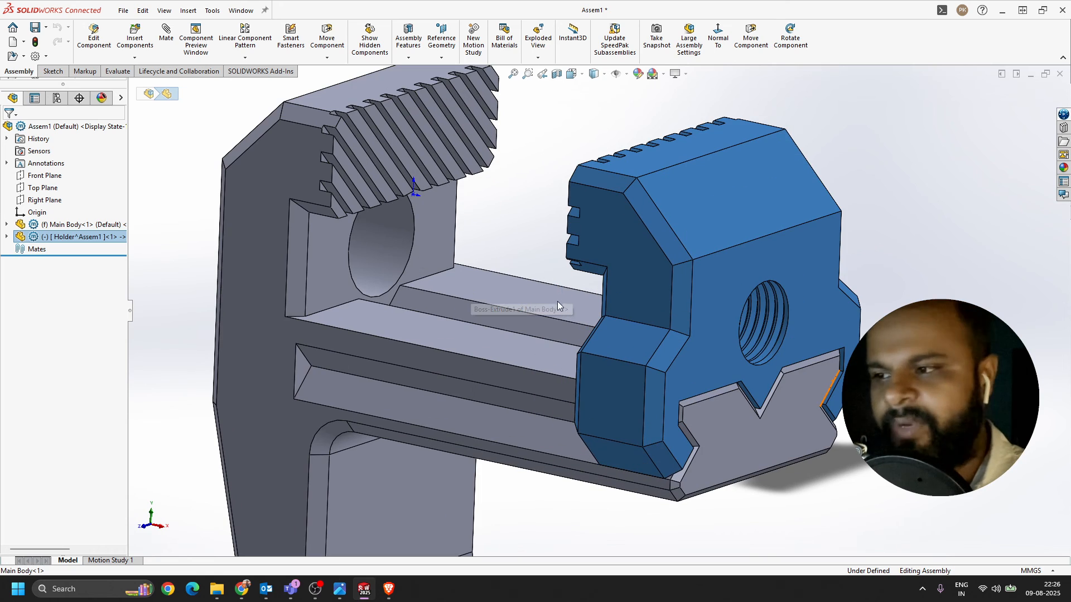
scroll(638, 273, up, 4)
click(662, 420)
middle_drag(703, 411, 665, 422)
scroll(591, 435, down, 3)
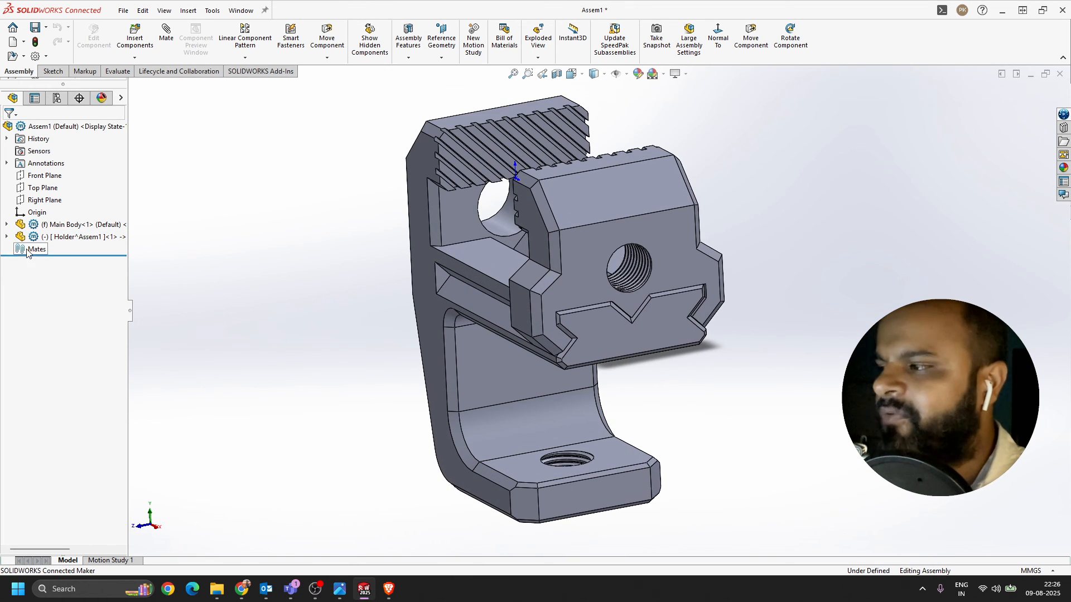
- Save the virtual holder component as the external part file Holder, overwriting the existing document
right_click(68, 239)
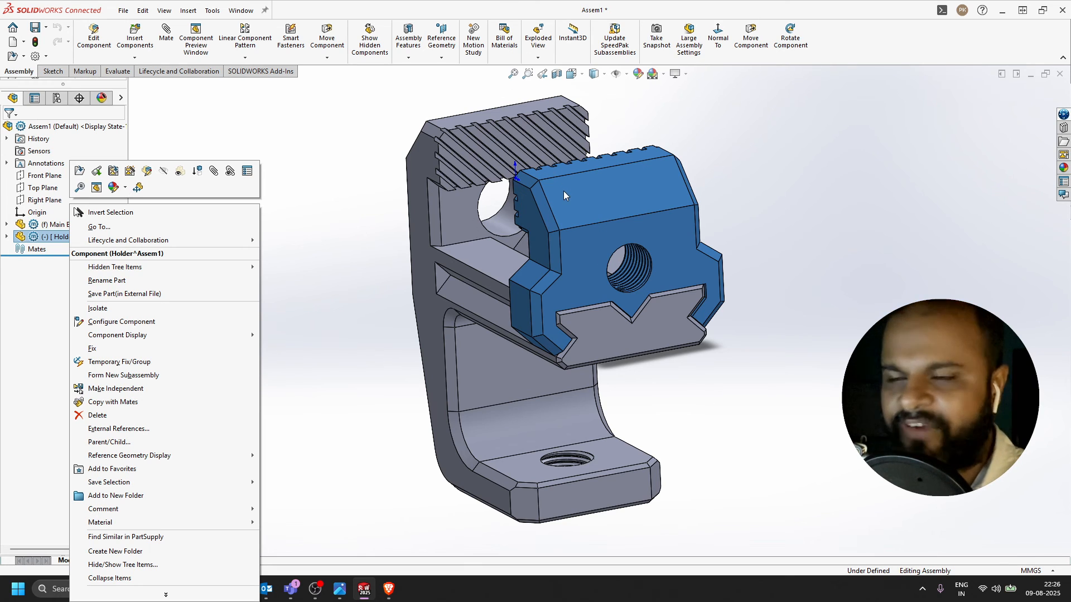
click(118, 293)
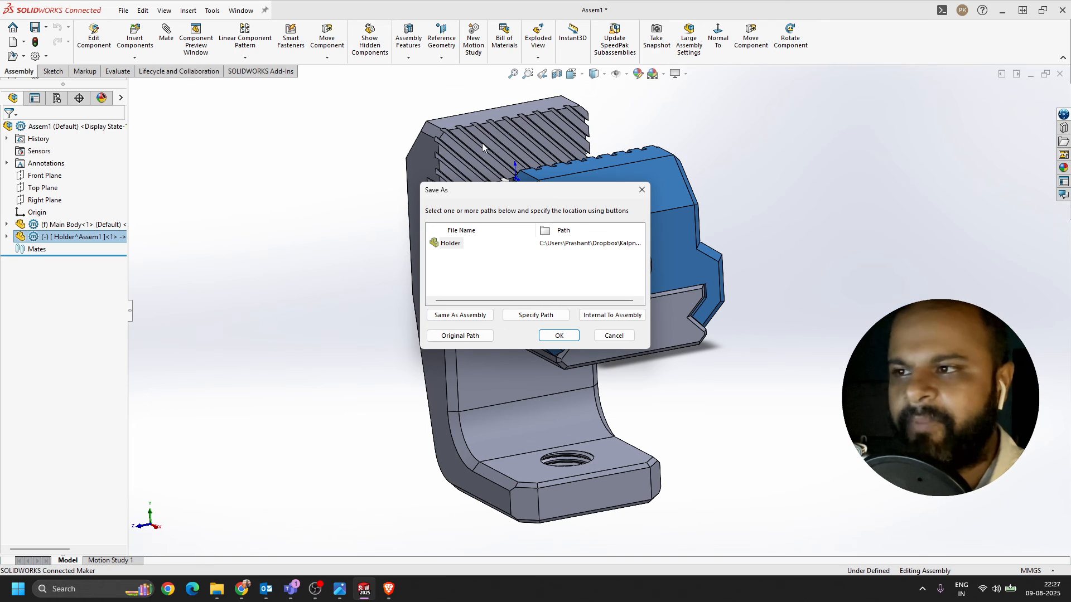
click(558, 335)
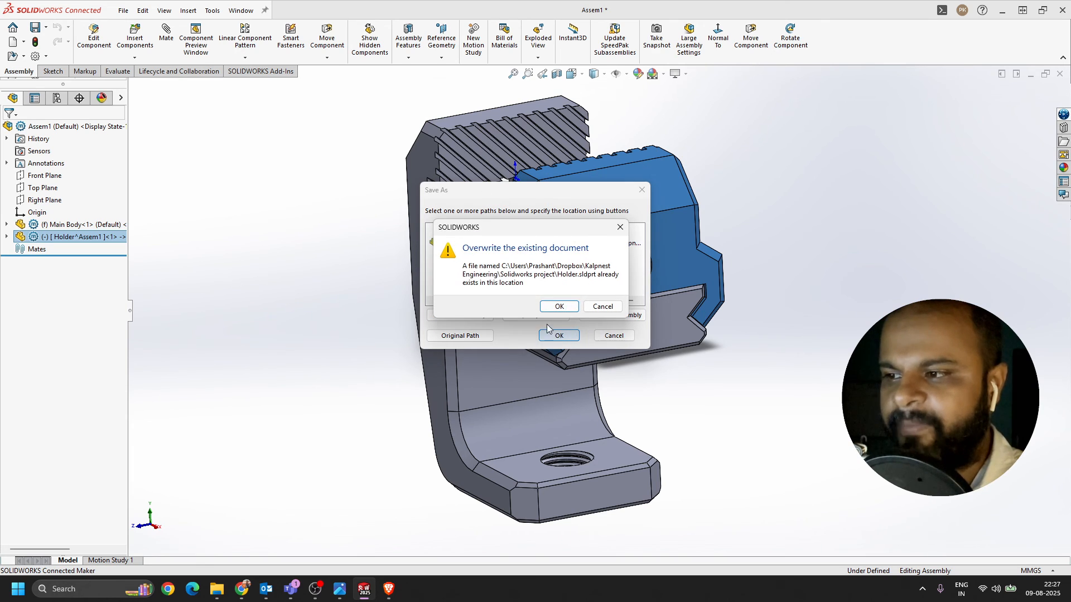
click(549, 302)
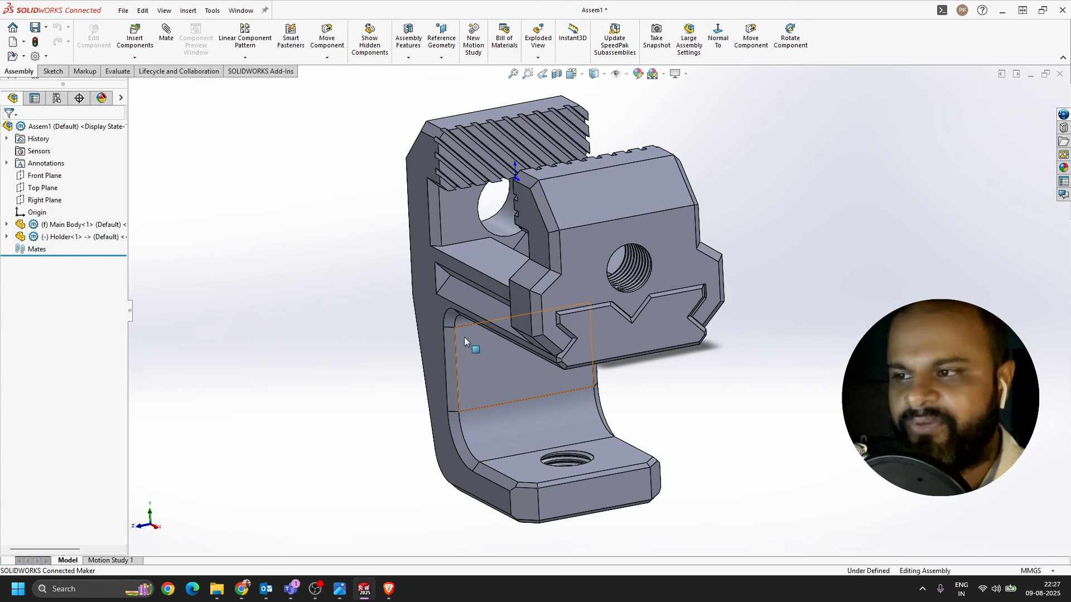
- Switch to File Explorer, locate Holder.SLDPRT in Dropbox > Kalpnest Engineering > Solidworks project, and return to SOLIDWORKS to view the assembly
mouse_move(217, 589)
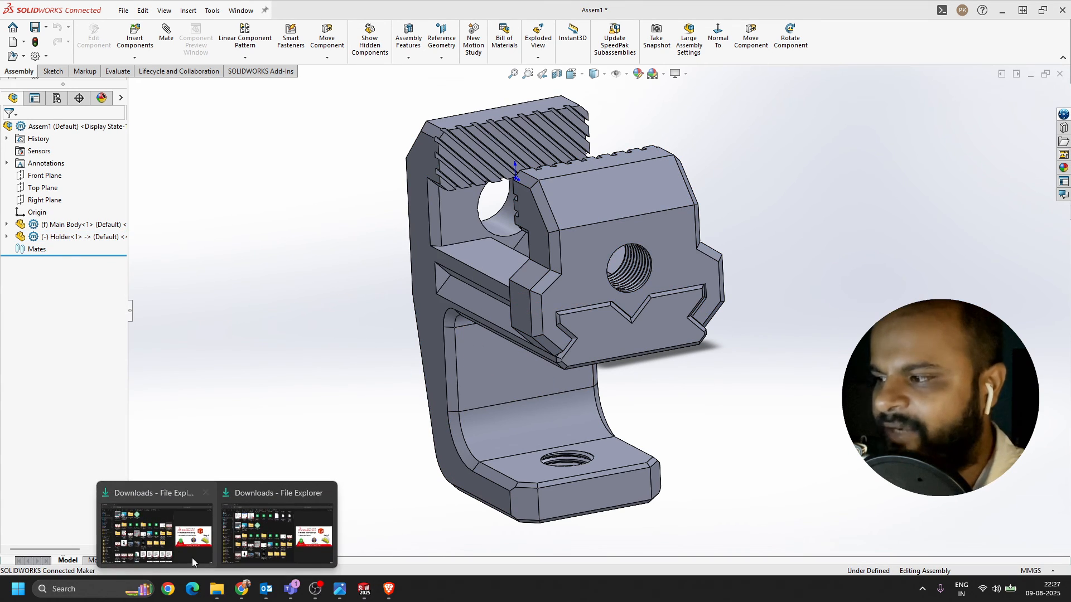
click(276, 524)
click(43, 165)
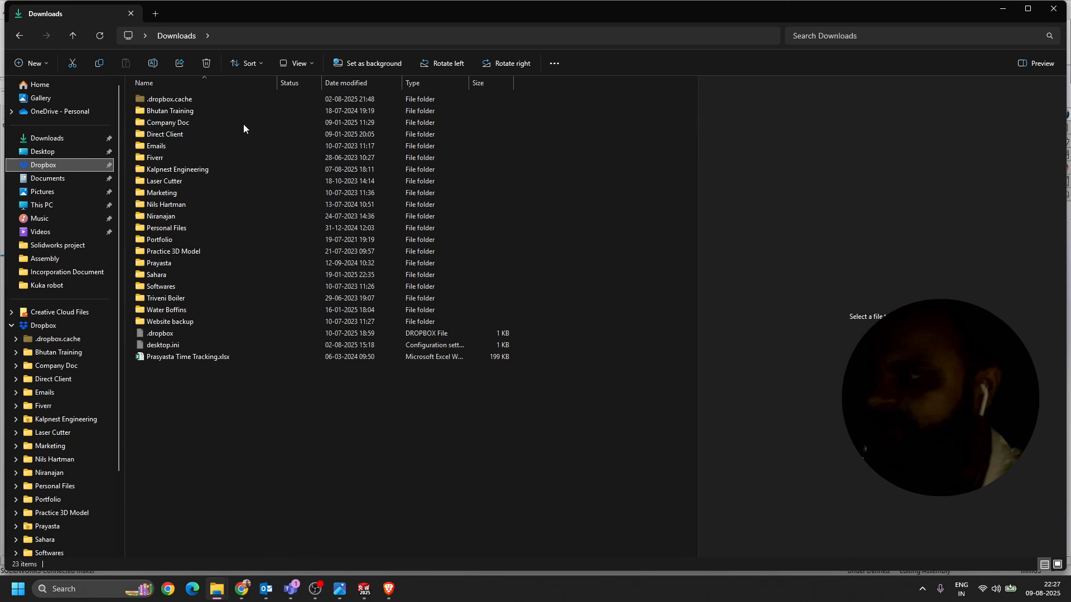
double_click(177, 170)
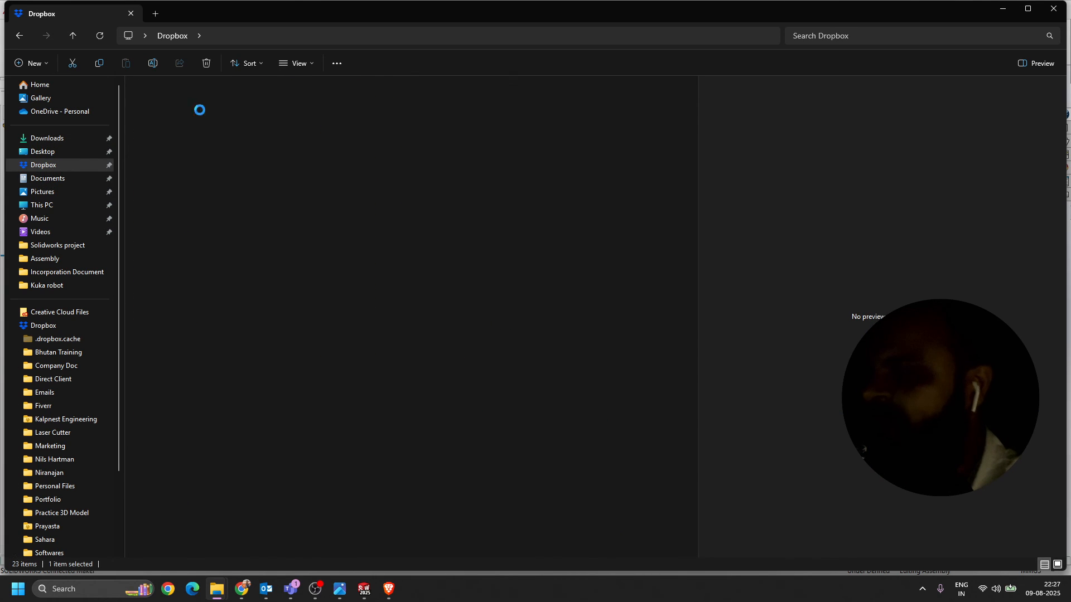
double_click(185, 157)
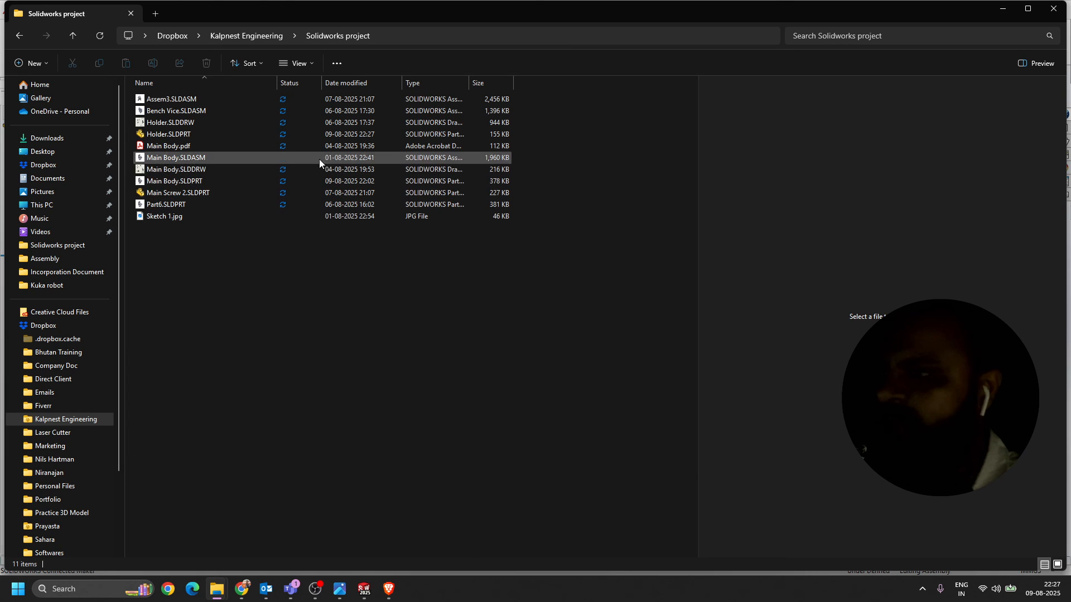
click(300, 133)
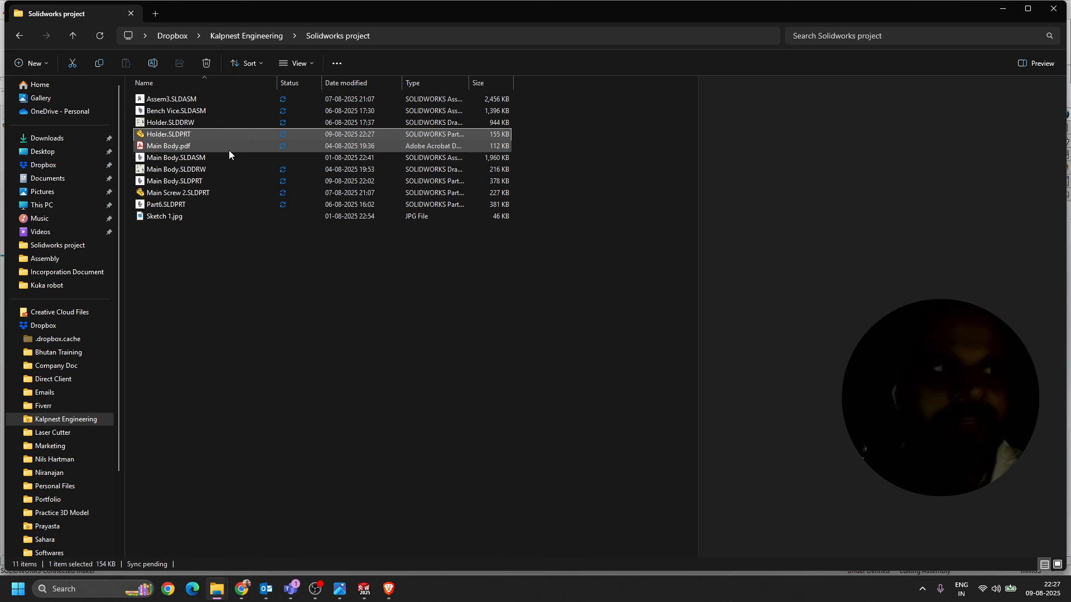
click(1002, 9)
middle_drag(688, 259, 560, 338)
scroll(555, 324, down, 3)
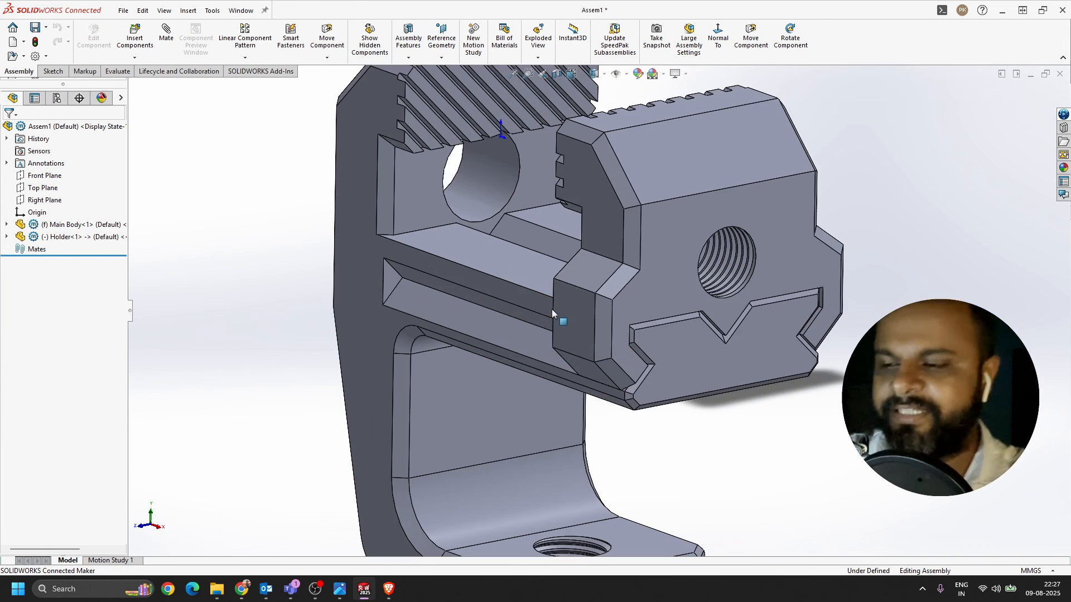
- Inspect how the holder's lower hooks wrap around the main body's rails from the front and side
scroll(562, 315, up, 3)
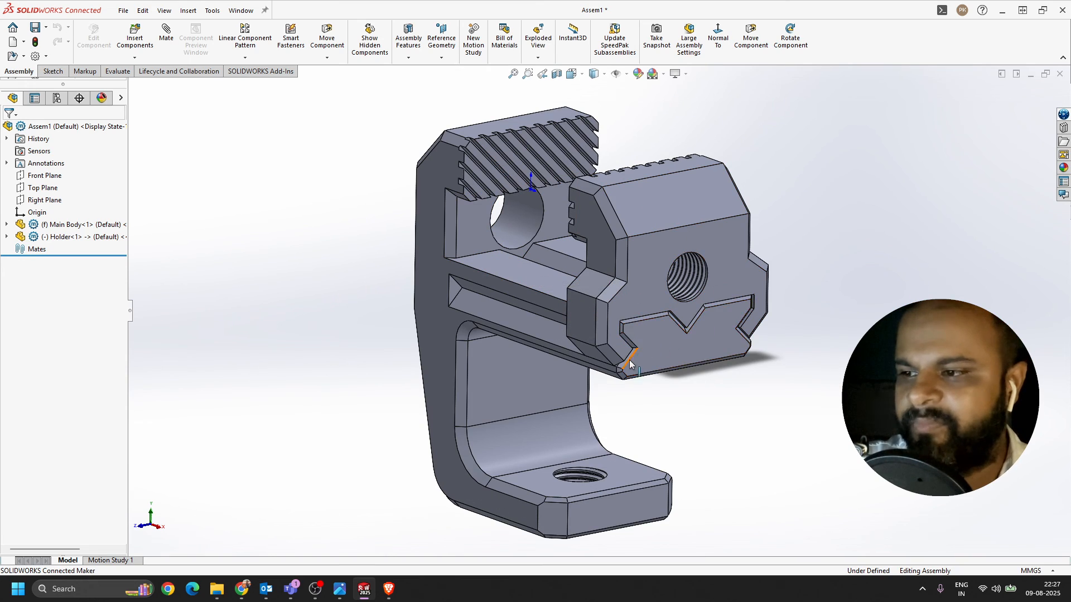
scroll(630, 365, down, 2)
middle_drag(630, 365, 586, 250)
scroll(675, 338, down, 4)
middle_drag(663, 346, 826, 435)
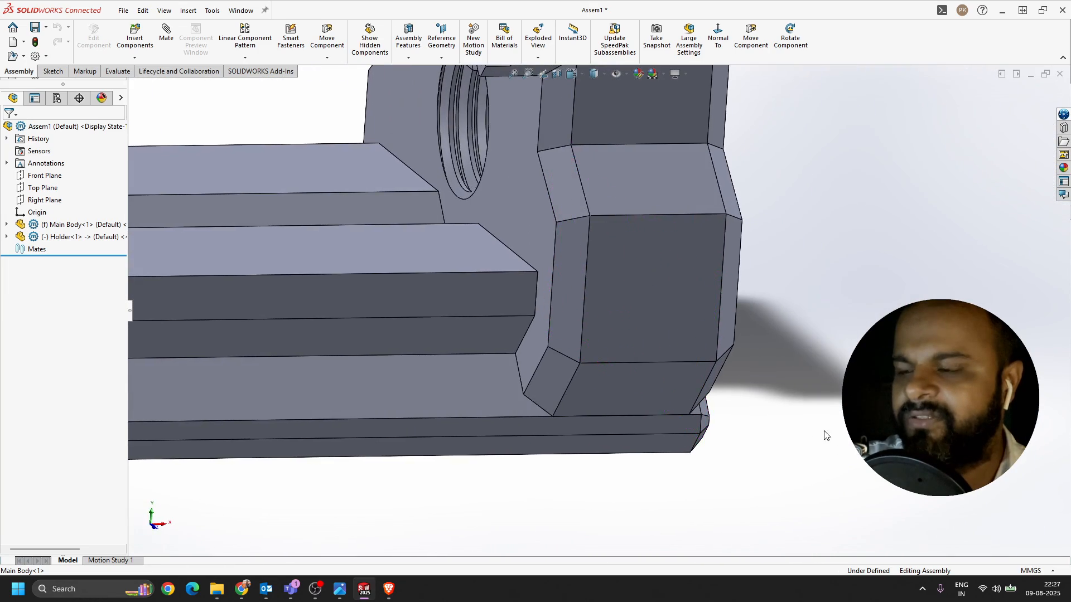
scroll(823, 430, up, 6)
- Try sliding the holder along the main body's rails, and undo the move
drag(614, 308, 638, 295)
click(776, 281)
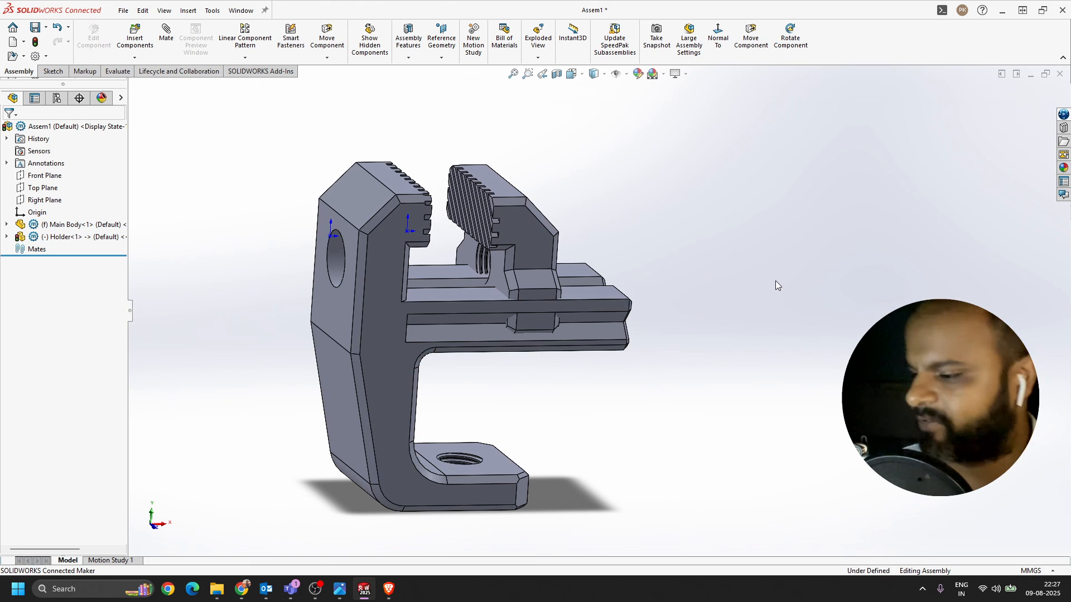
key(ctrl+z)
middle_drag(741, 299, 600, 420)
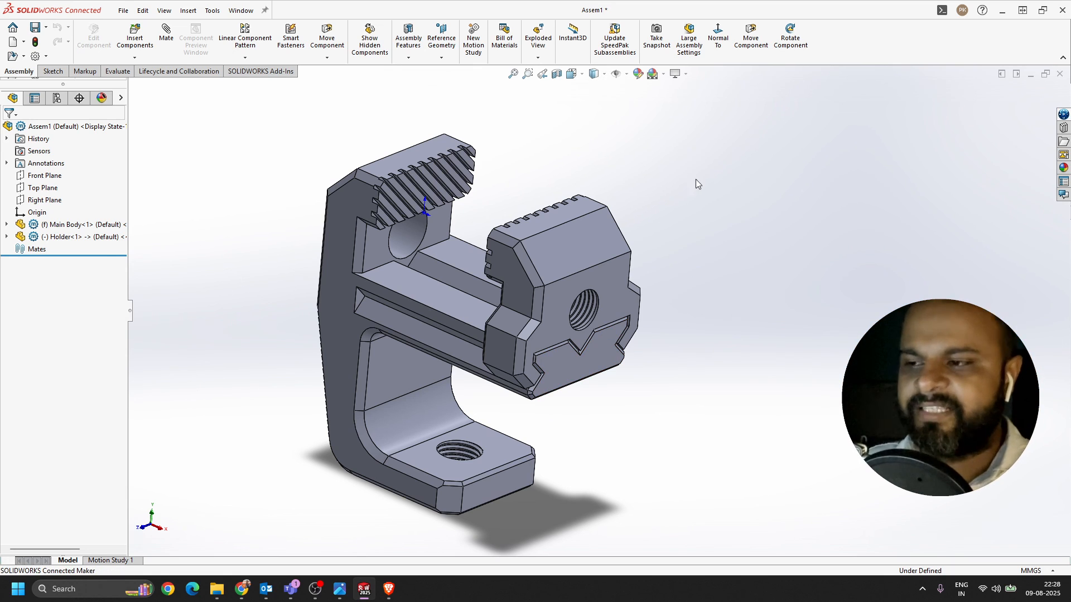
middle_drag(695, 179, 677, 366)
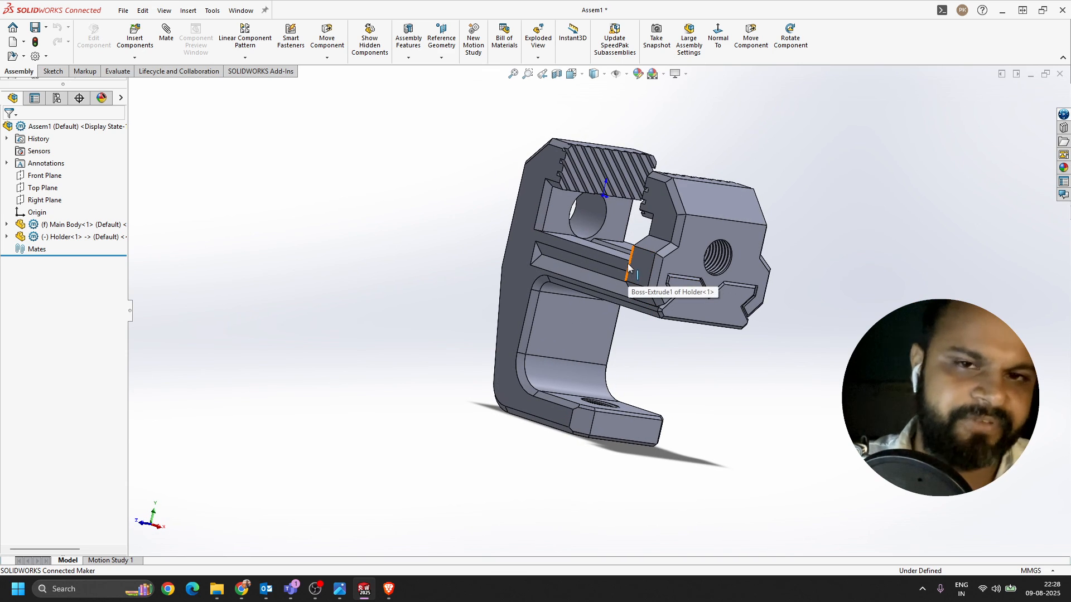
middle_drag(525, 267, 781, 273)
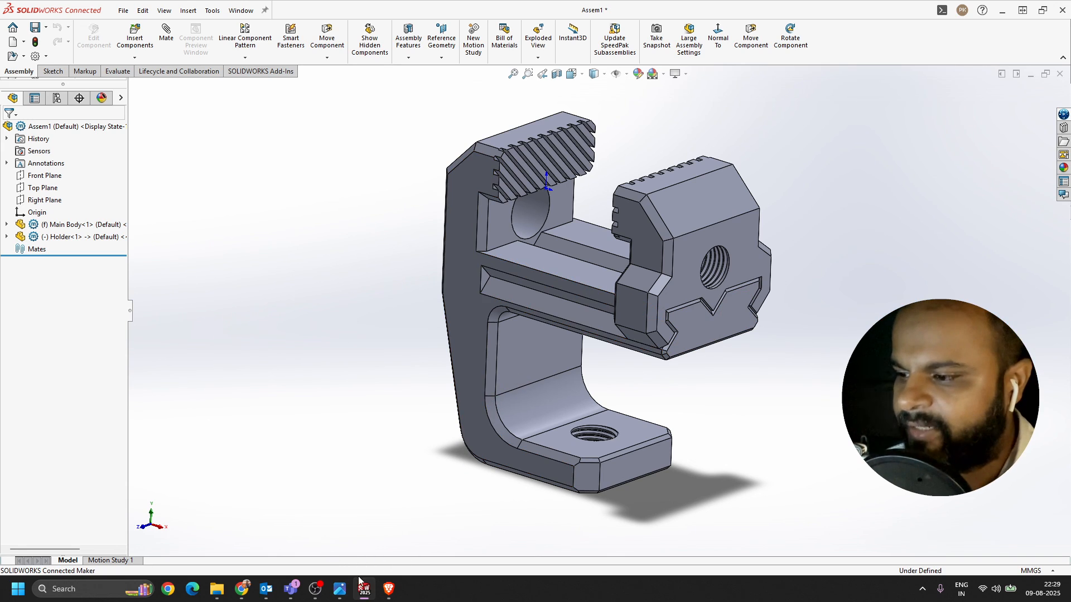
- Switch to the Brave browser, go from Active Courses to the 3Diest Academy home page, and highlight its web address
mouse_move(387, 590)
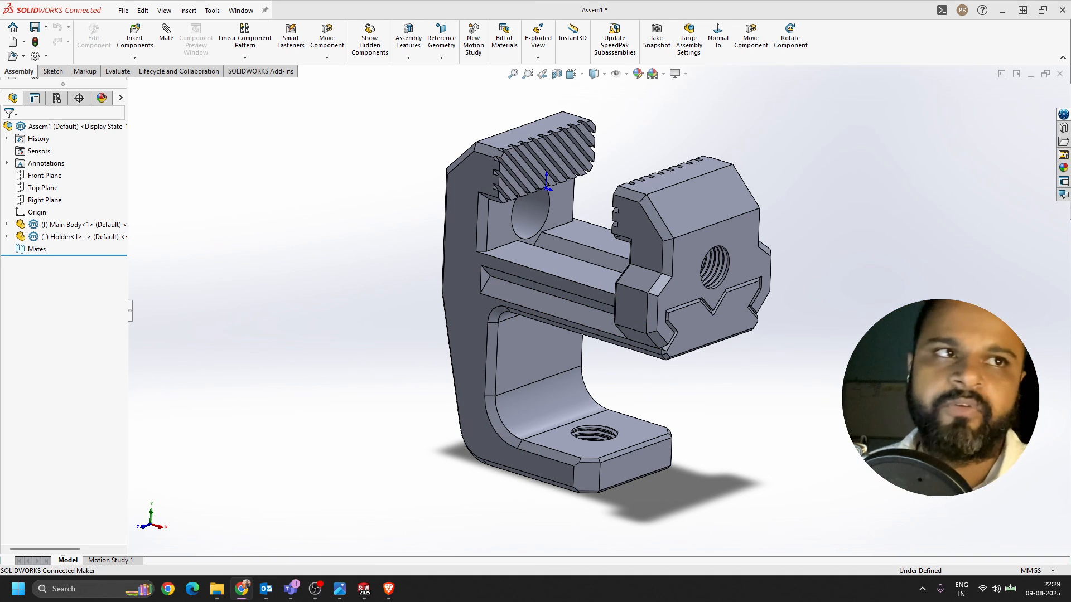
click(391, 587)
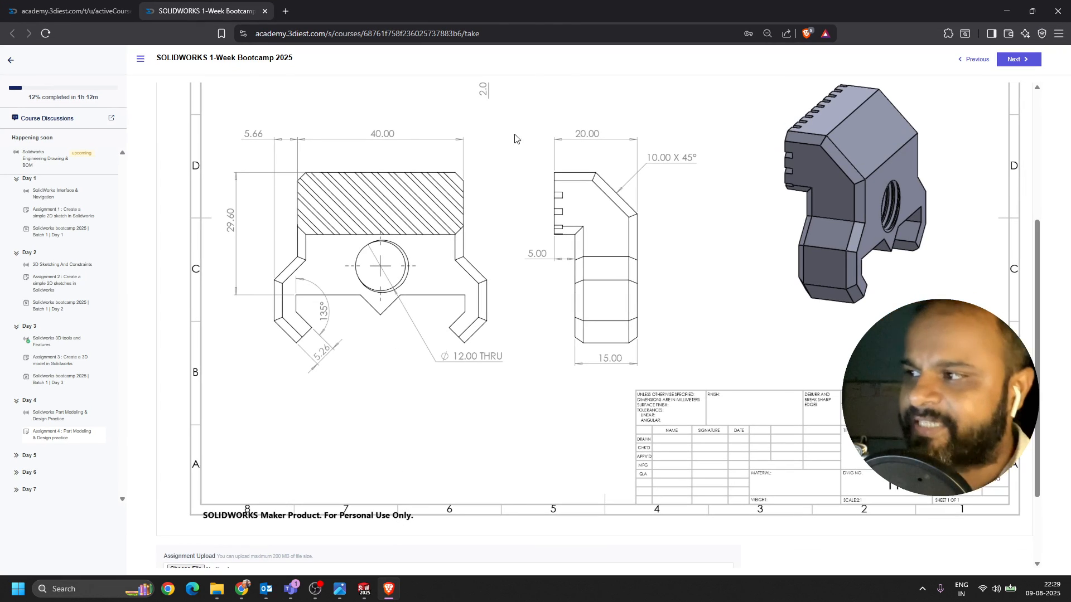
click(89, 16)
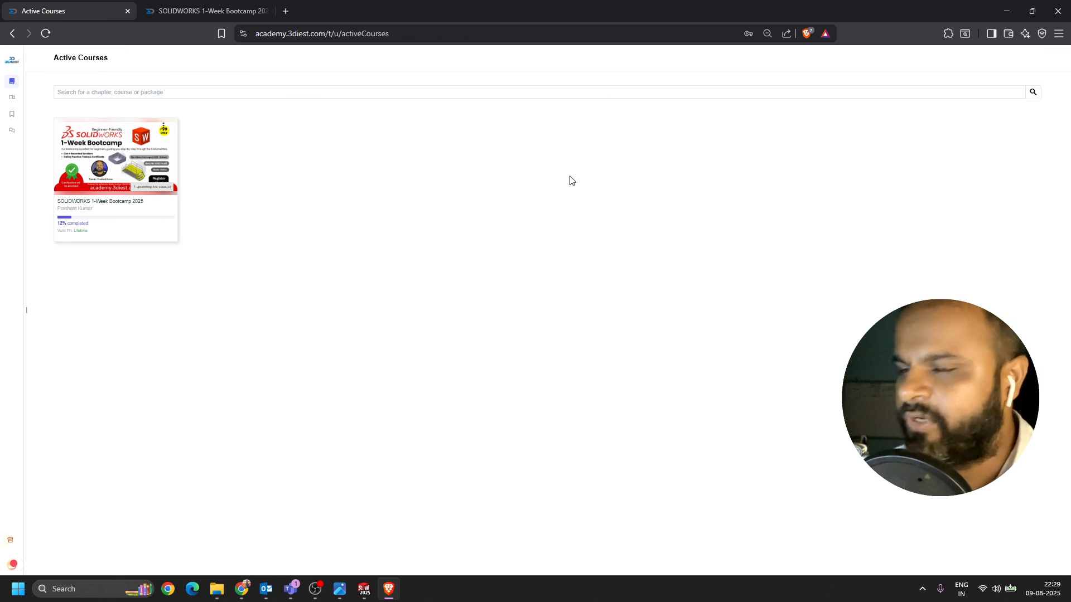
click(14, 62)
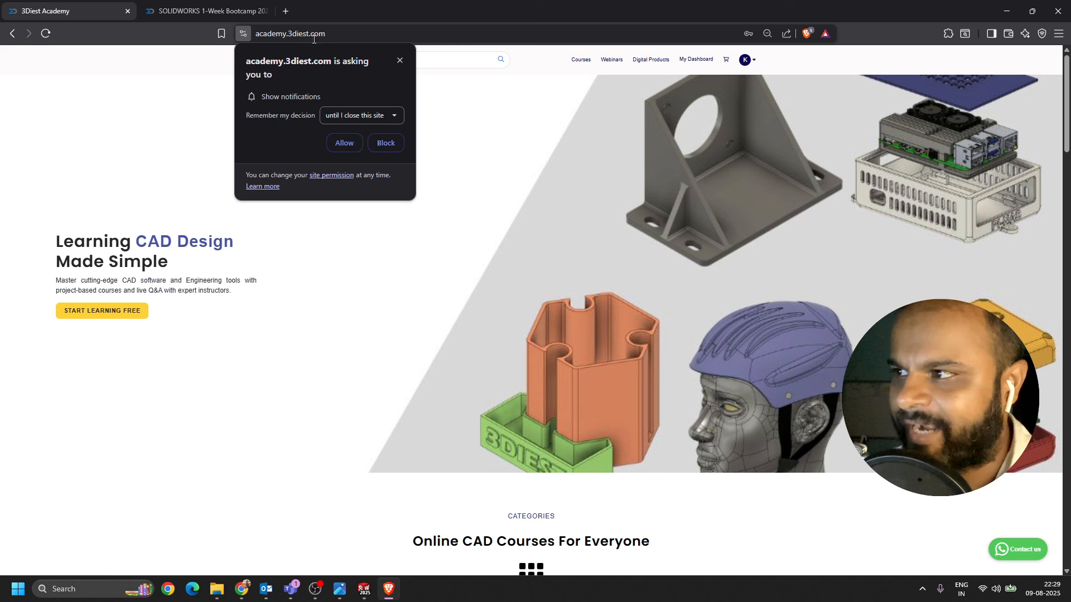
click(314, 35)
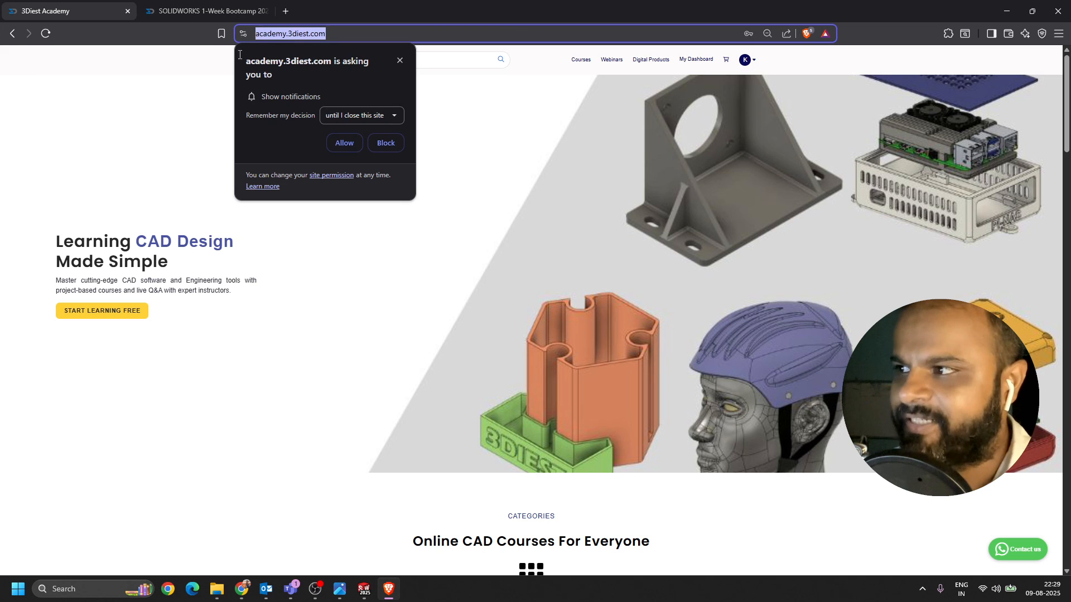
- Go to the account's purchased courses, open SOLIDWORKS 1-Week Bootcamp 2025, and expand the Day 3 lessons
click(745, 60)
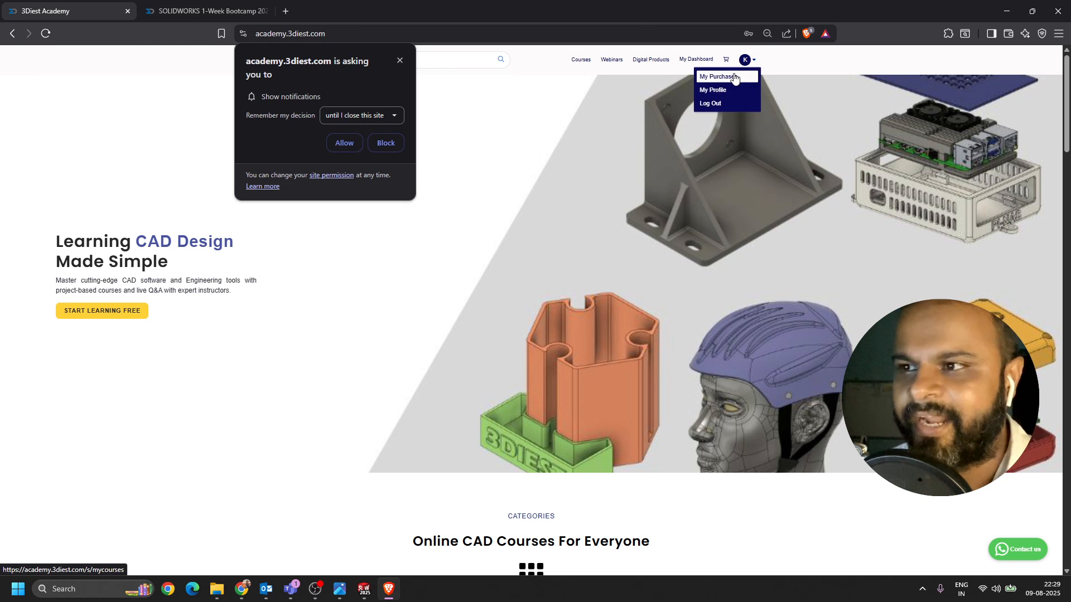
click(749, 72)
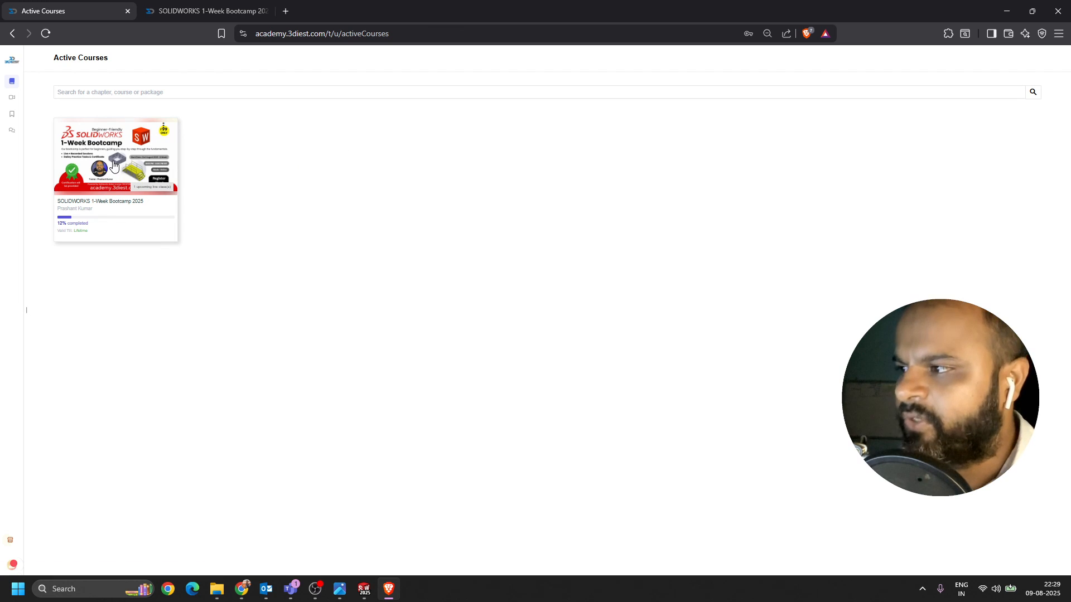
click(116, 167)
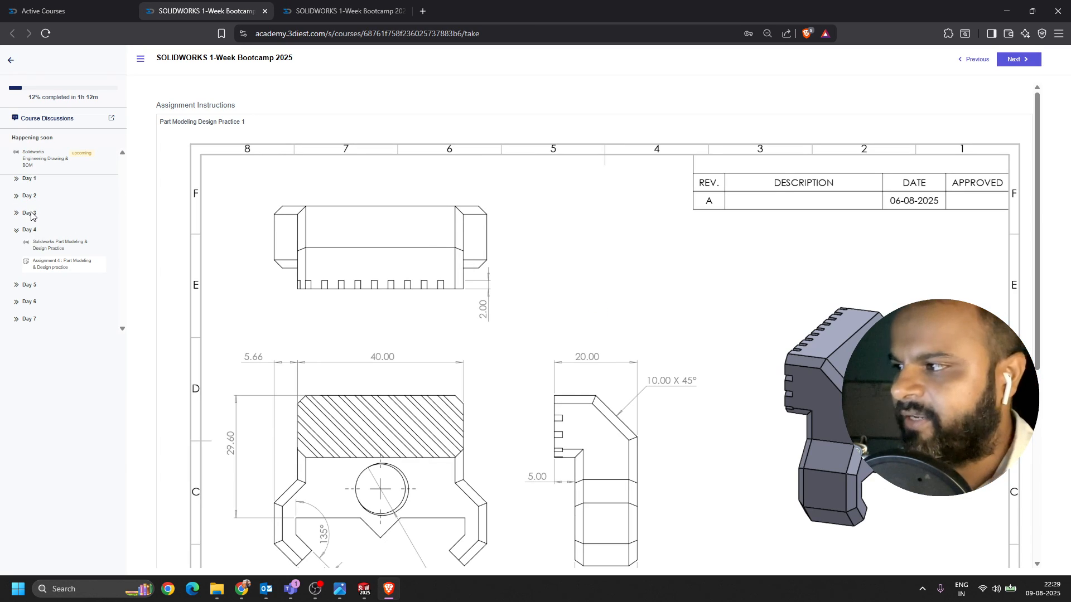
click(28, 213)
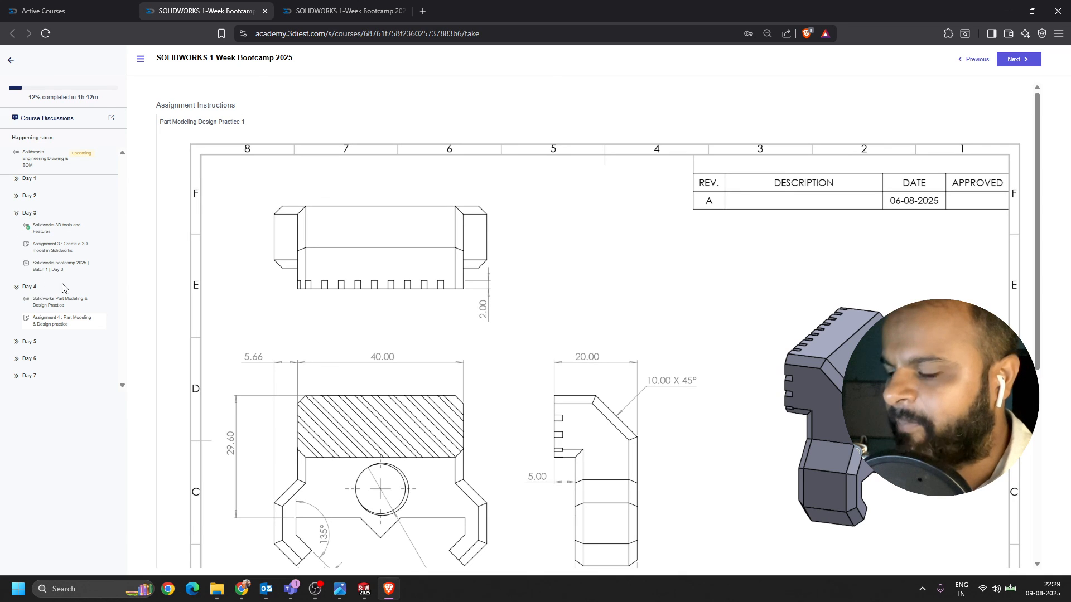